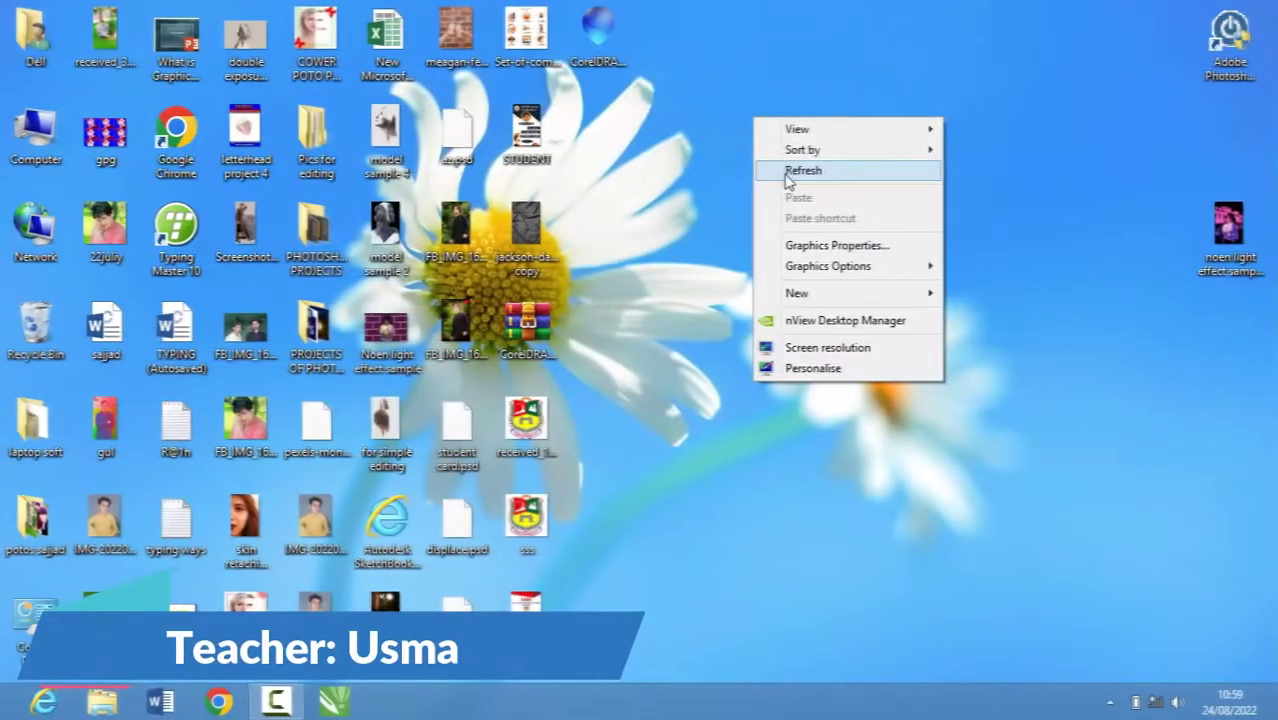
Step: Refresh the Windows desktop several times from its right-click menu
{"action": "left_click", "coordinate": [787, 172]}
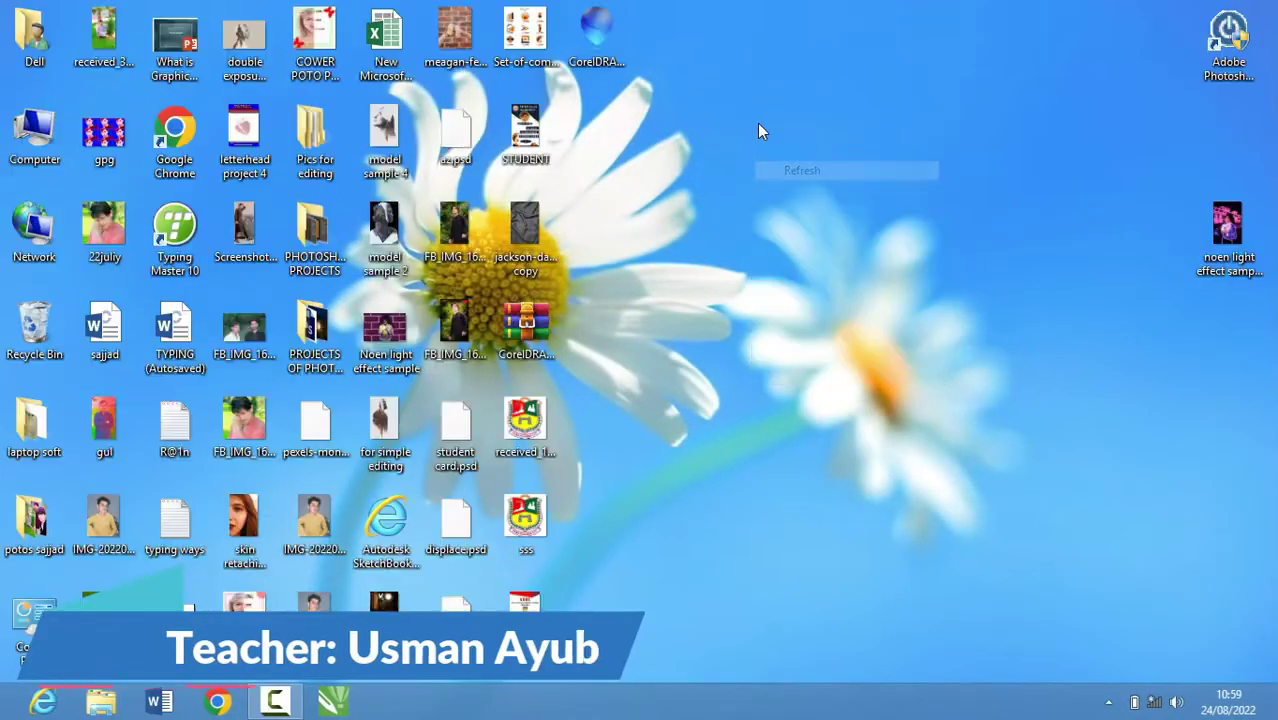
{"action": "right_click", "coordinate": [757, 123]}
{"action": "left_click", "coordinate": [789, 170]}
{"action": "right_click", "coordinate": [828, 143]}
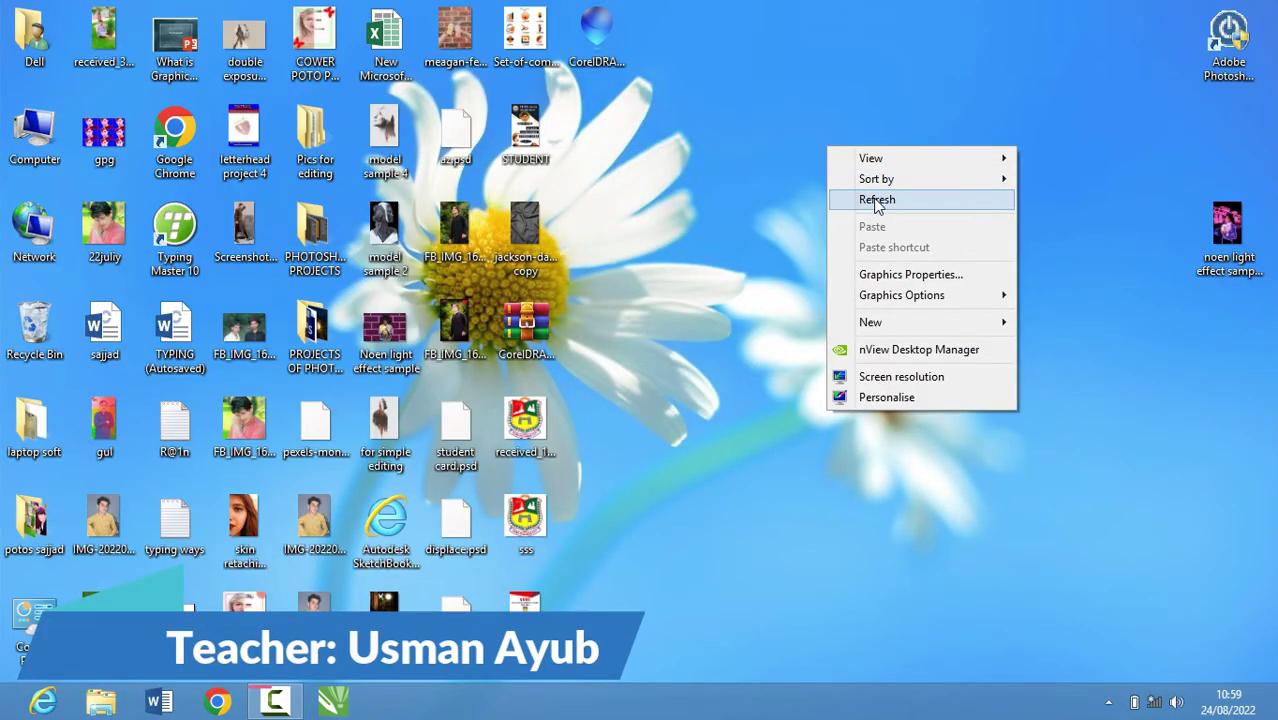
{"action": "left_click", "coordinate": [845, 195]}
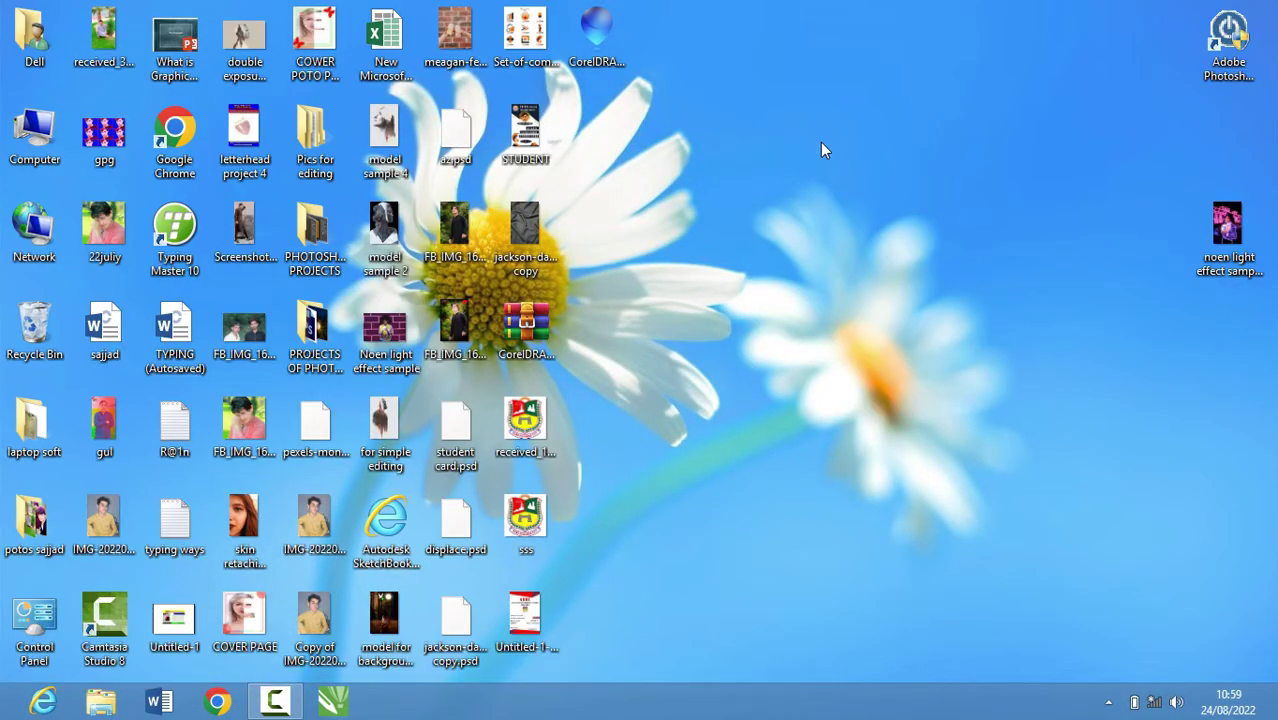
{"action": "right_click", "coordinate": [803, 131]}
{"action": "left_click", "coordinate": [851, 178]}
Step: Refresh the desktop twice more, then launch CorelDRAW X7 from the taskbar
{"action": "right_click", "coordinate": [847, 173]}
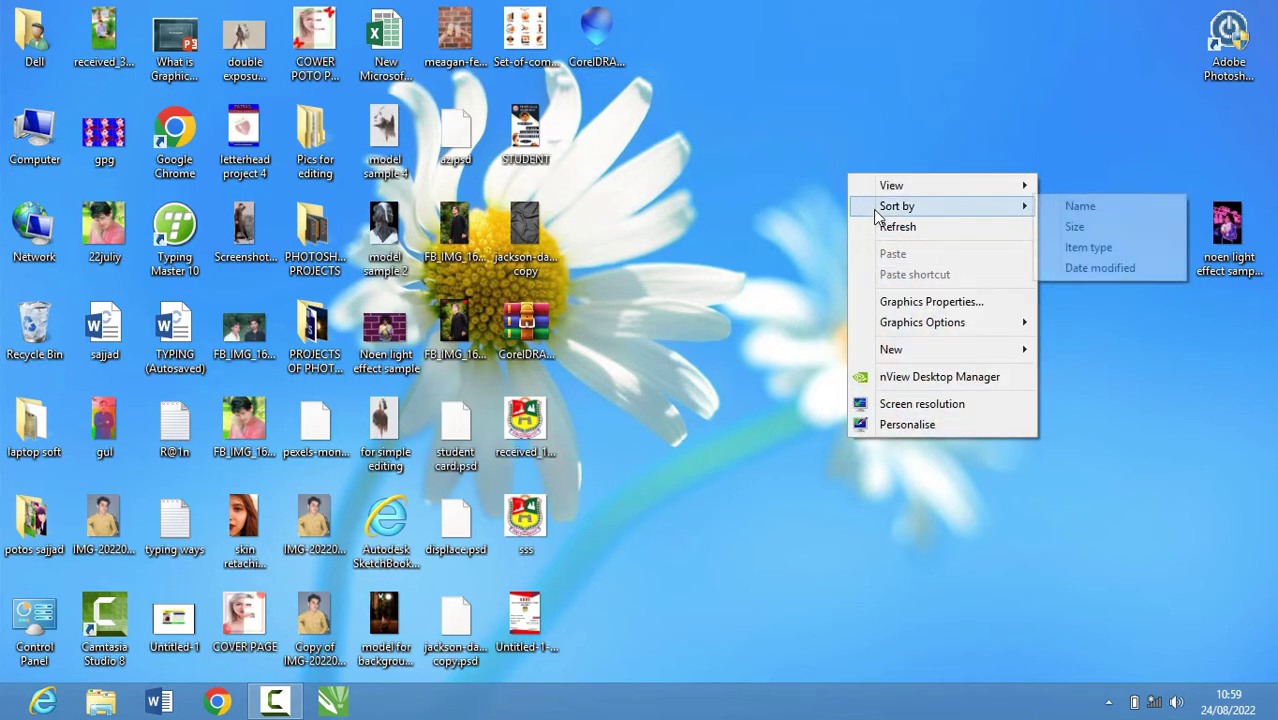
{"action": "left_click", "coordinate": [884, 226]}
{"action": "right_click", "coordinate": [878, 182]}
{"action": "left_click", "coordinate": [926, 234]}
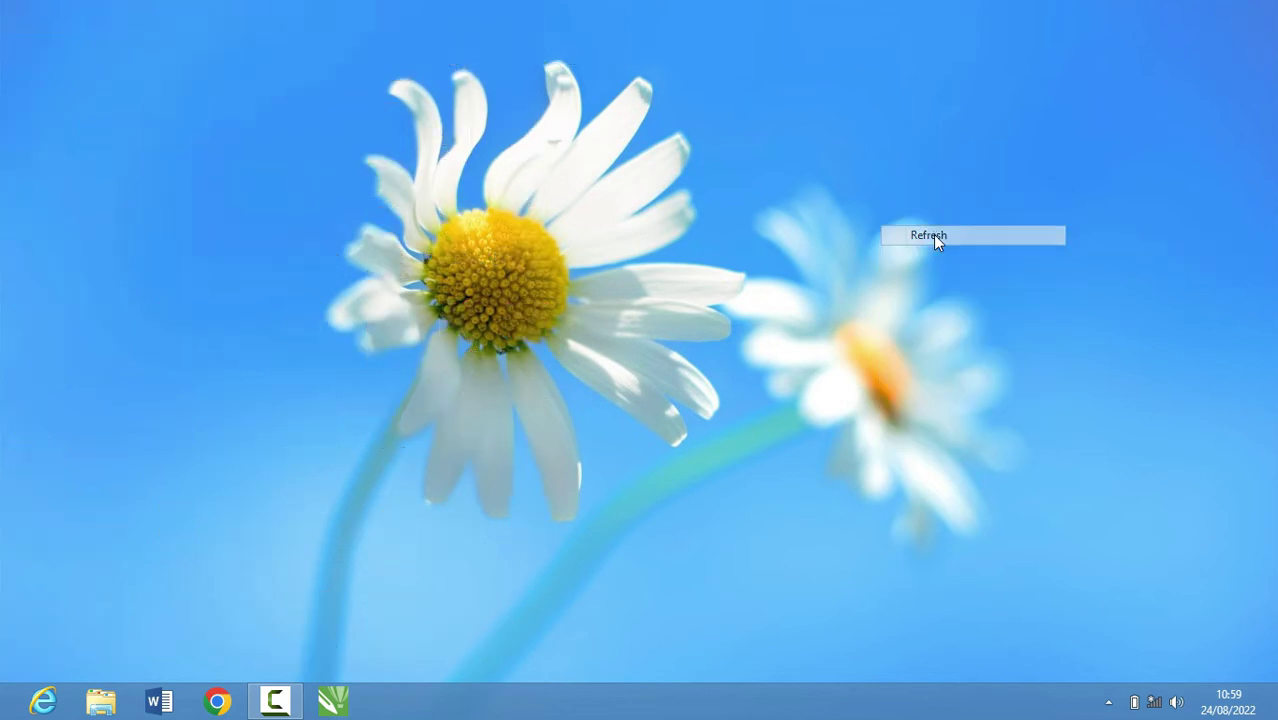
{"action": "left_click", "coordinate": [333, 700]}
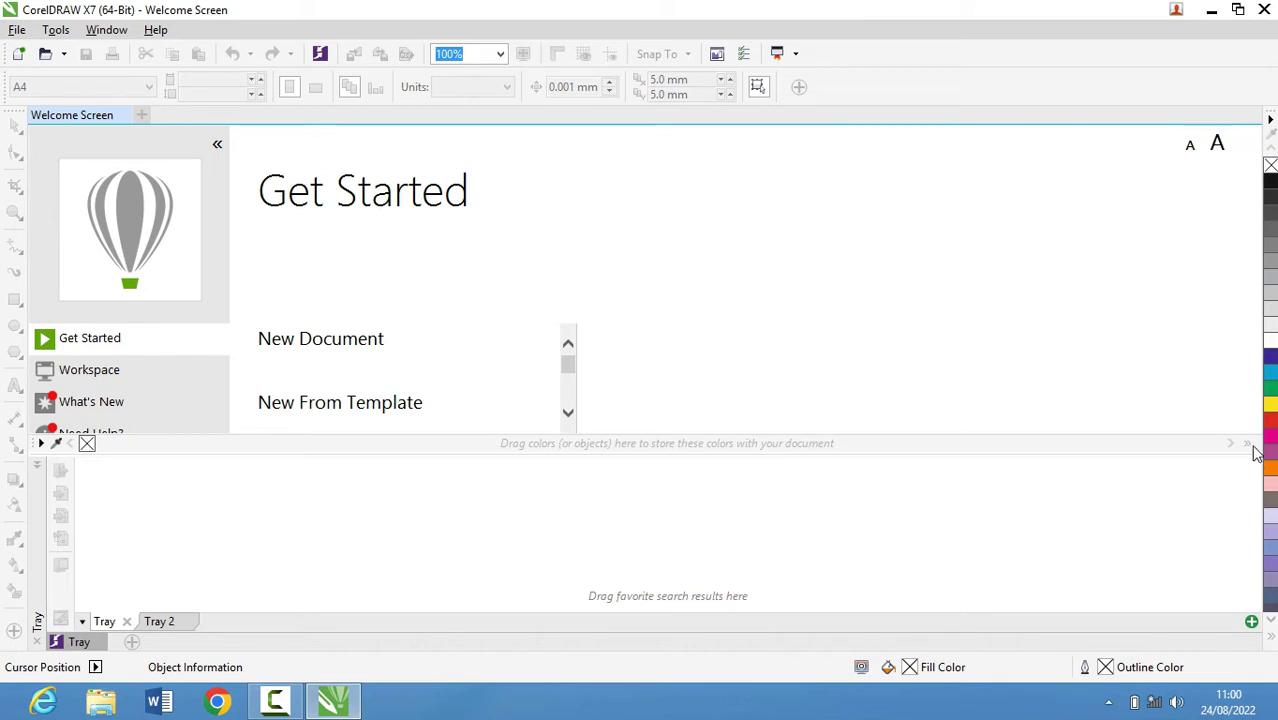
Step: Show Cursor Position in the status bar and collapse the Tray docker
{"action": "mouse_move", "coordinate": [1256, 452]}
{"action": "left_mouse_down"}
{"action": "mouse_move", "coordinate": [1241, 440]}
{"action": "mouse_move", "coordinate": [1251, 447]}
{"action": "left_mouse_up"}
{"action": "left_click", "coordinate": [132, 628]}
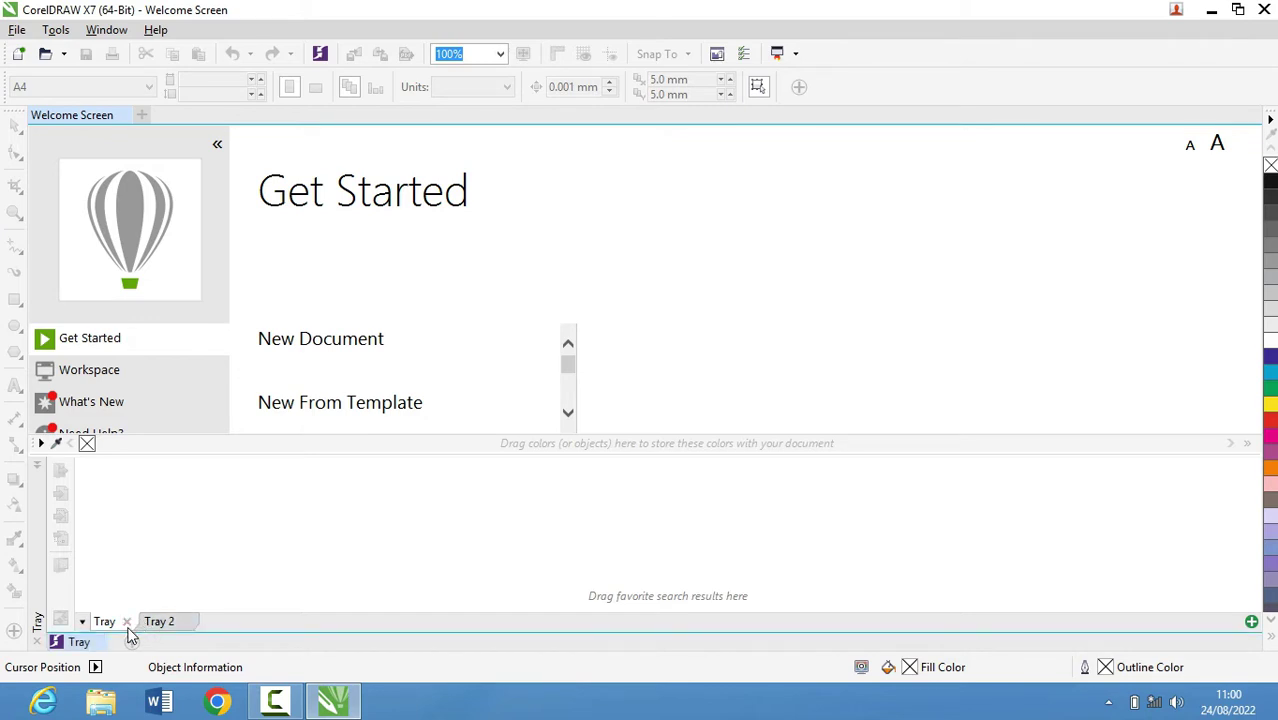
{"action": "left_click", "coordinate": [170, 621]}
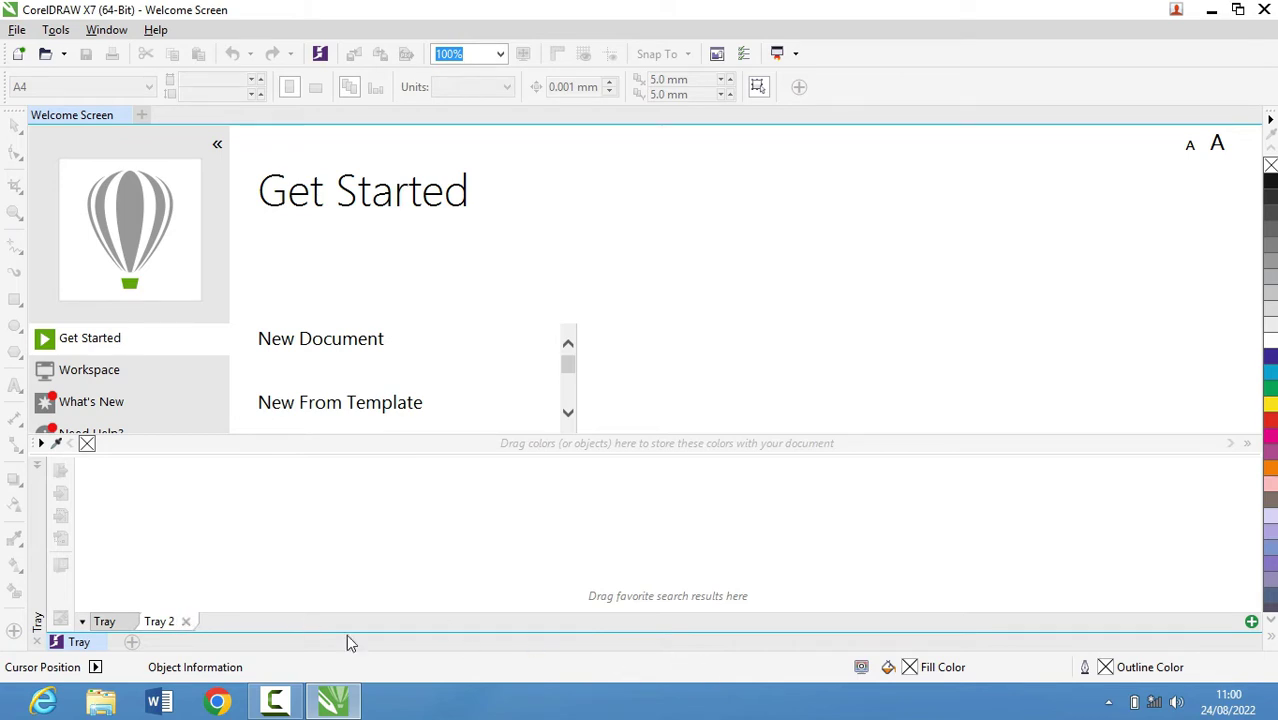
{"action": "left_click", "coordinate": [95, 667]}
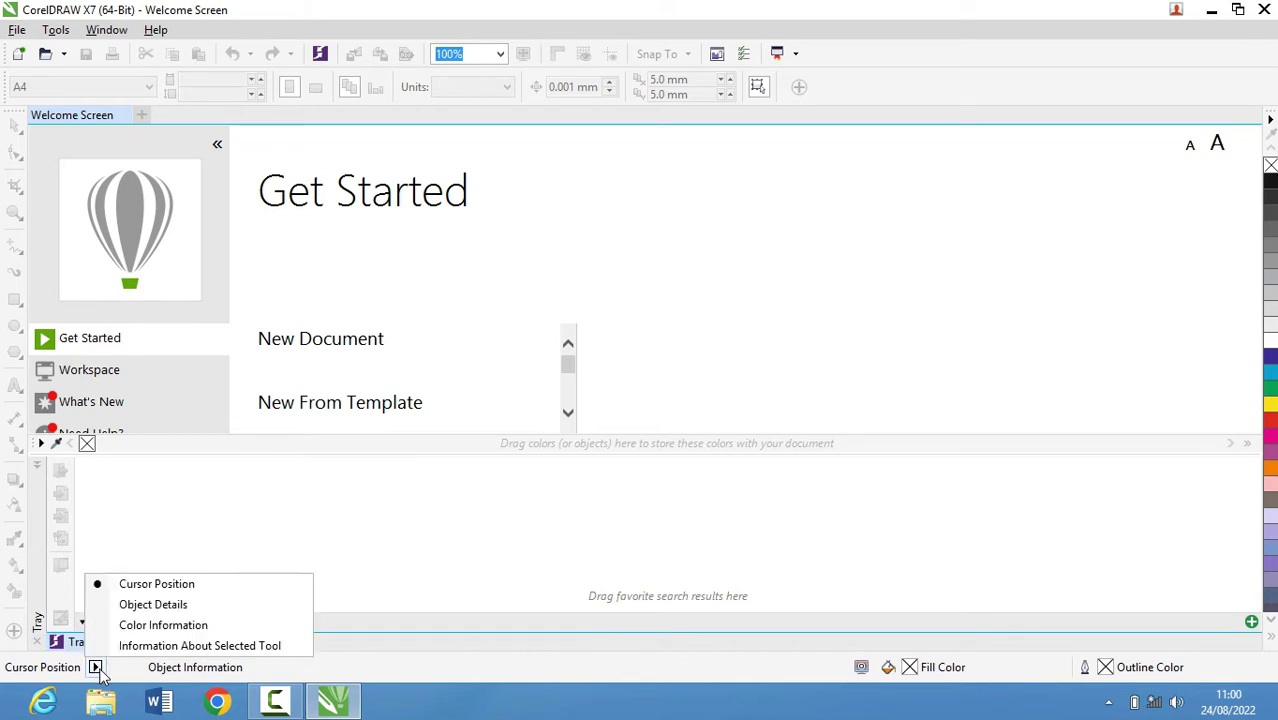
{"action": "left_click", "coordinate": [140, 584]}
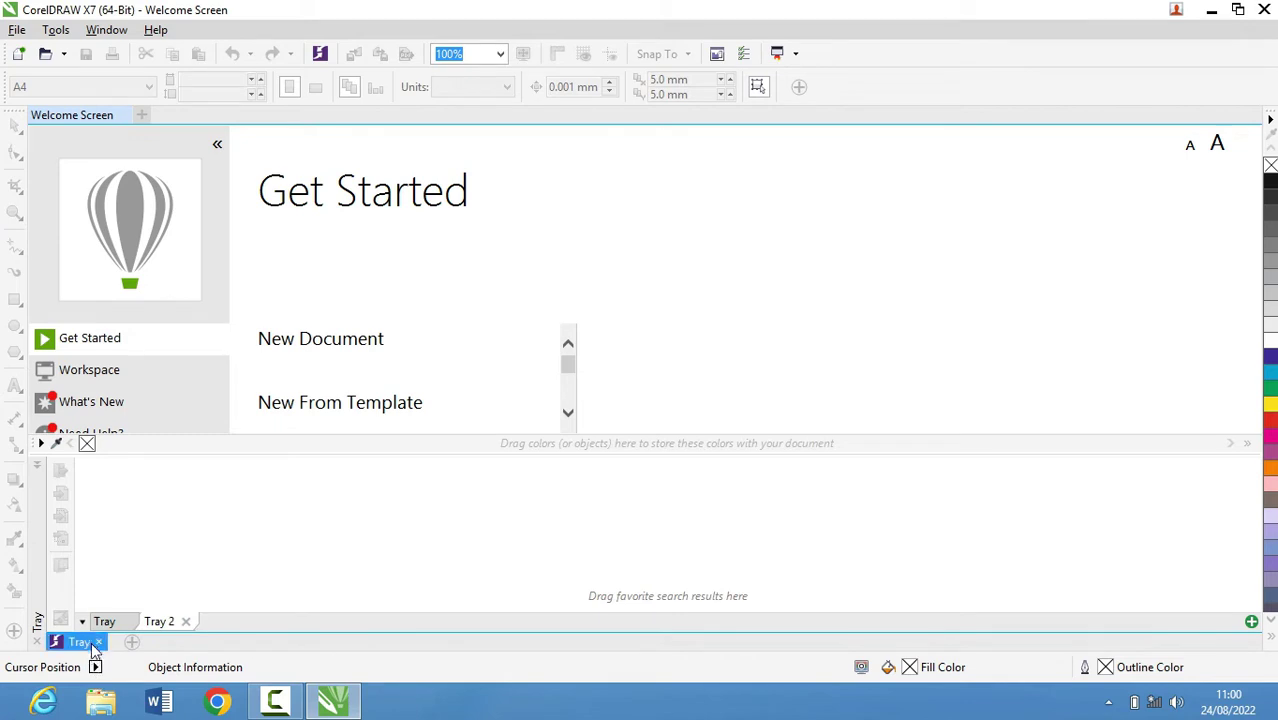
{"action": "left_click", "coordinate": [99, 643]}
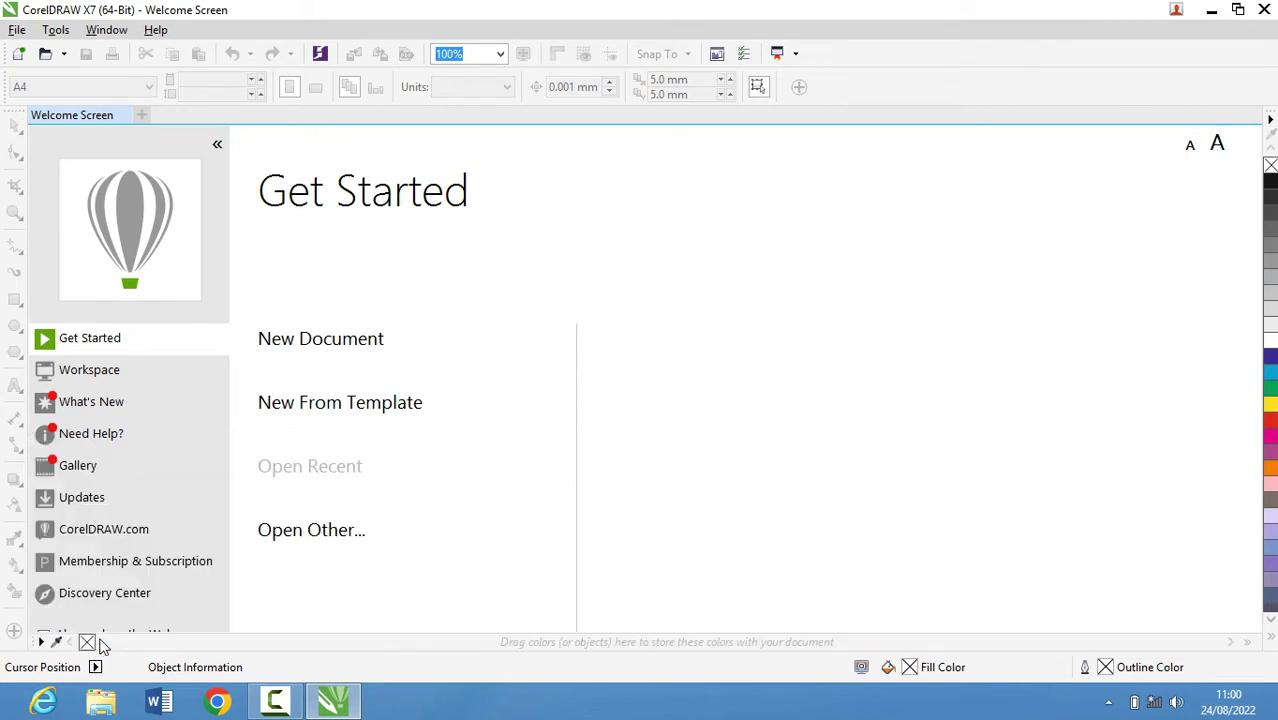
Step: Create a new A4 document with its page set to landscape, 297 × 210 mm
{"action": "left_click", "coordinate": [430, 349]}
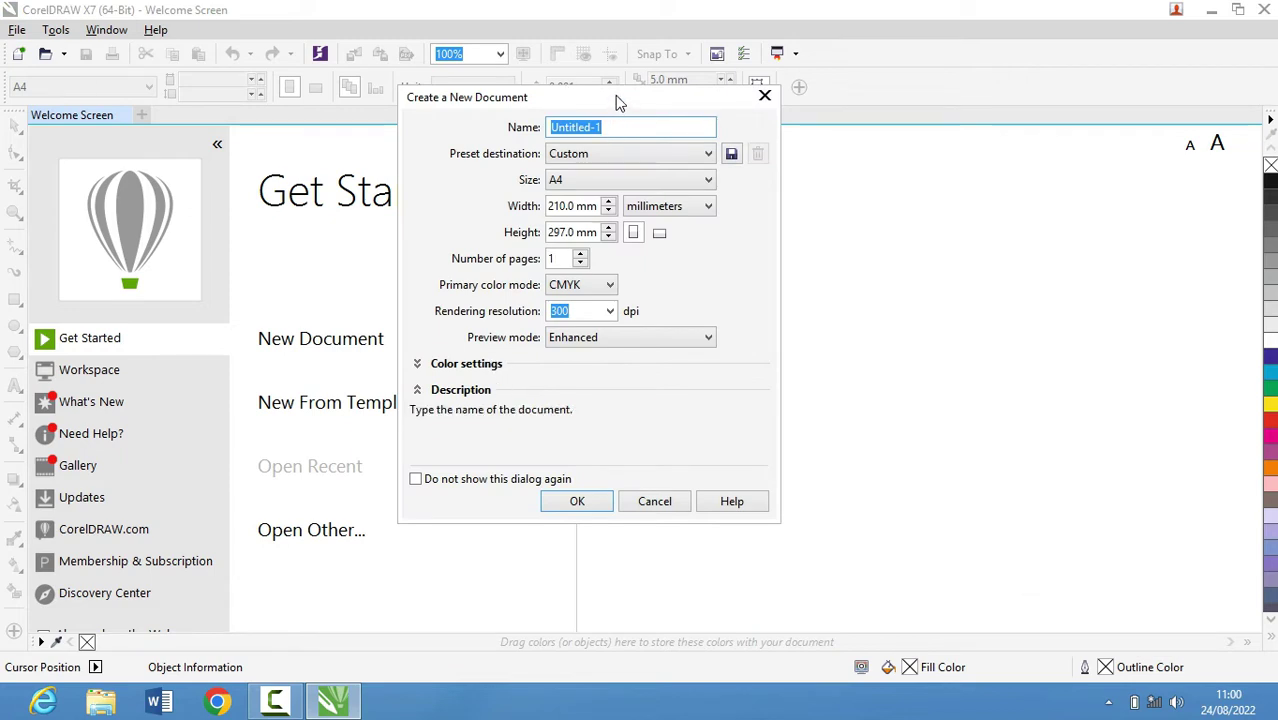
{"action": "left_click_drag", "start_coordinate": [615, 96], "coordinate": [671, 118]}
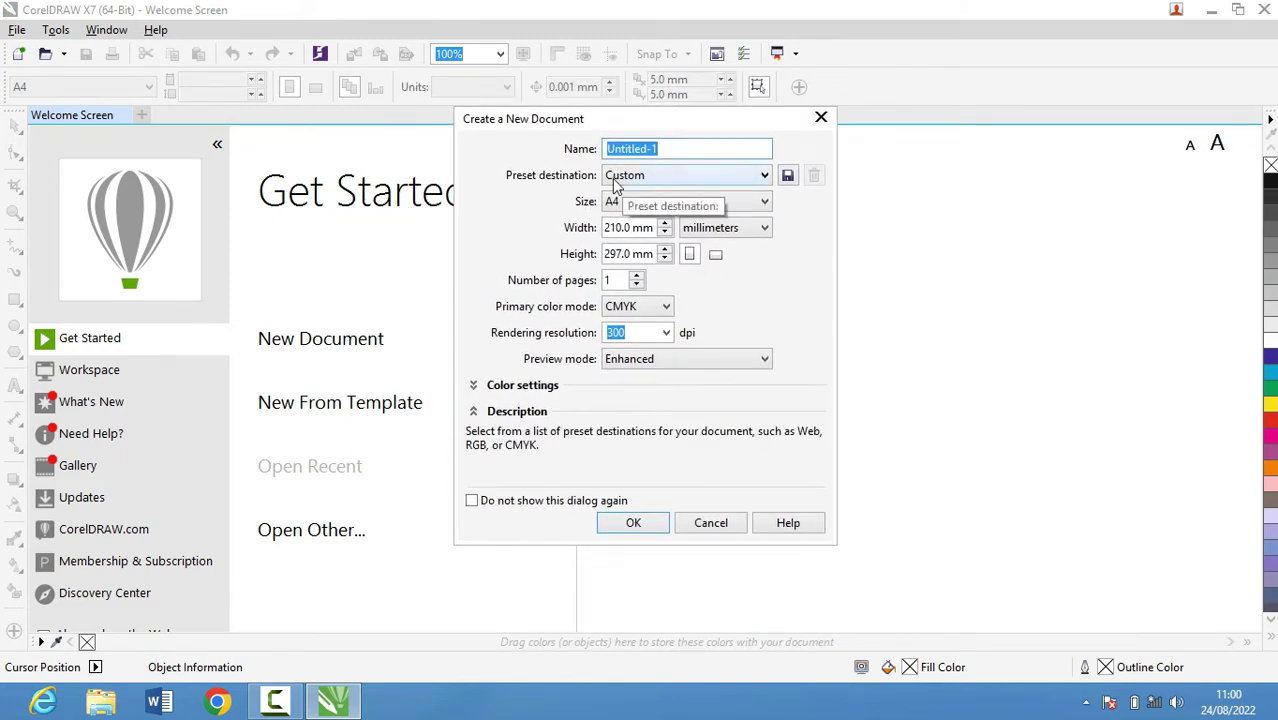
{"action": "left_click", "coordinate": [617, 533]}
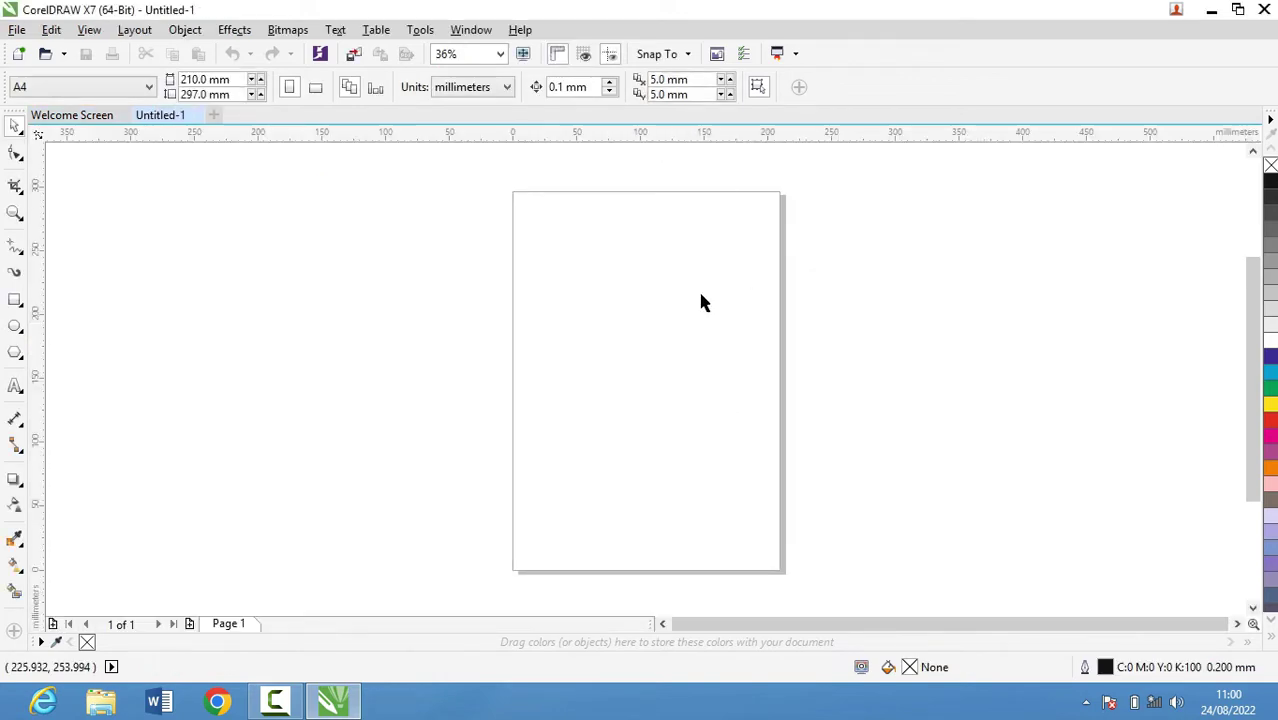
{"action": "left_click", "coordinate": [315, 87]}
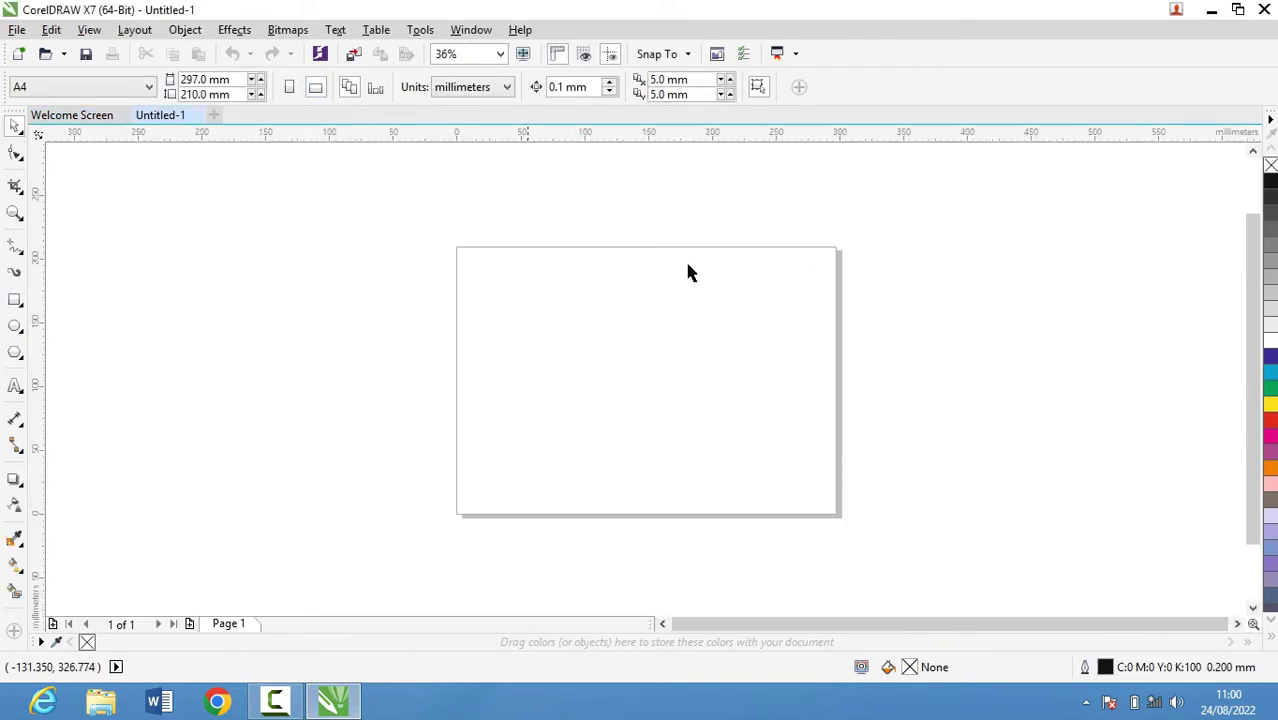
{"action": "left_click", "coordinate": [289, 87]}
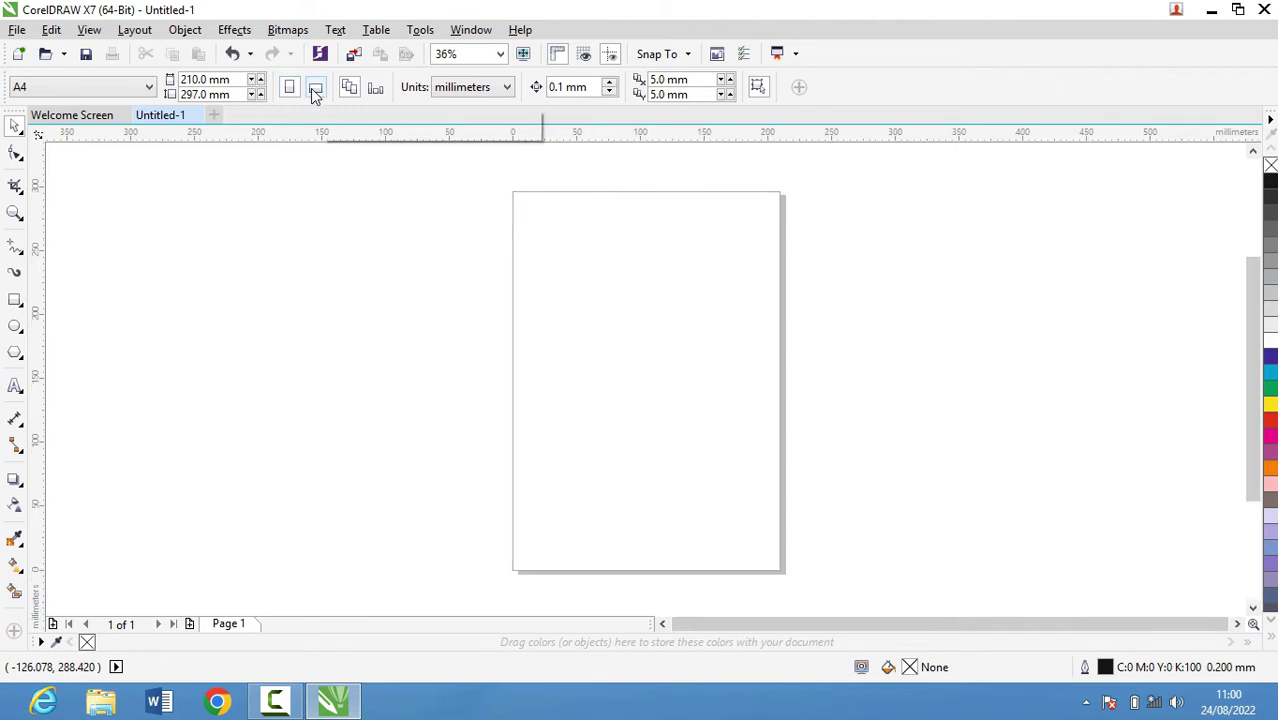
{"action": "left_click", "coordinate": [315, 87]}
{"action": "mouse_move", "coordinate": [353, 200]}
{"action": "left_mouse_down"}
{"action": "mouse_move", "coordinate": [1029, 440]}
{"action": "mouse_move", "coordinate": [1064, 527]}
{"action": "mouse_move", "coordinate": [1050, 531]}
{"action": "left_mouse_up"}
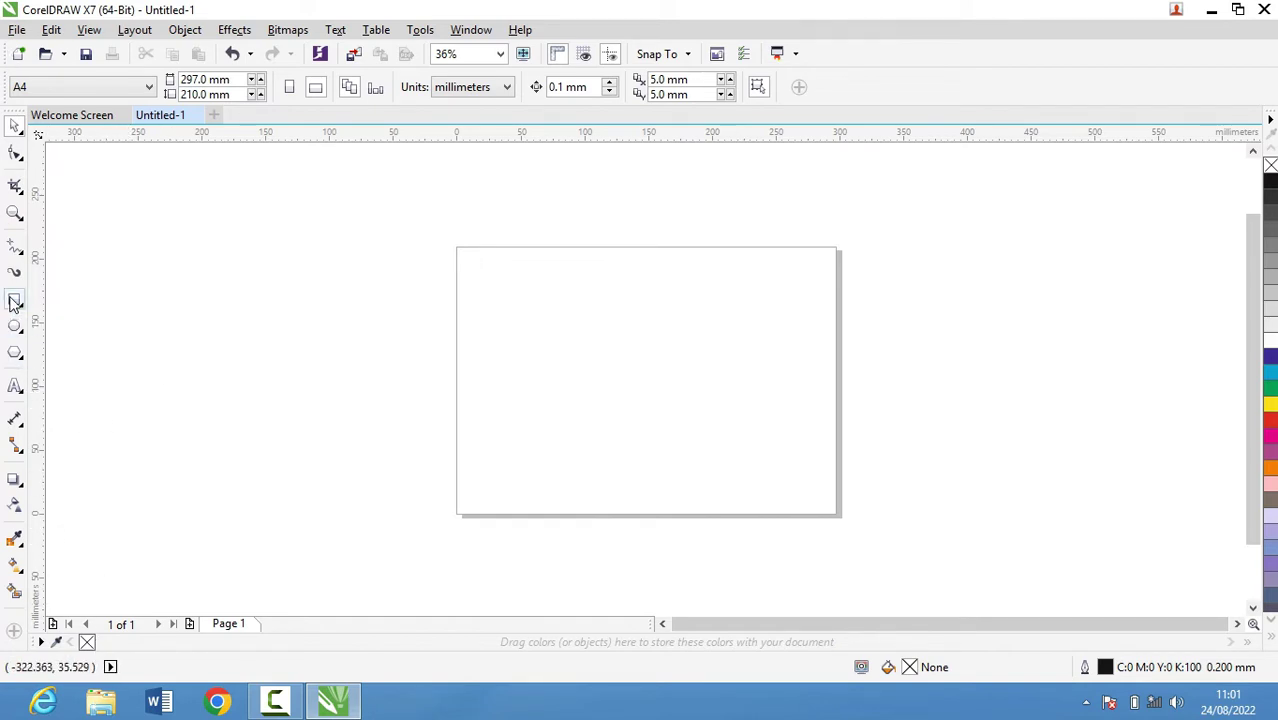
Step: Create a rectangle covering the whole landscape page and zoom in on it
{"action": "left_click", "coordinate": [14, 300]}
{"action": "double_click", "coordinate": [14, 300]}
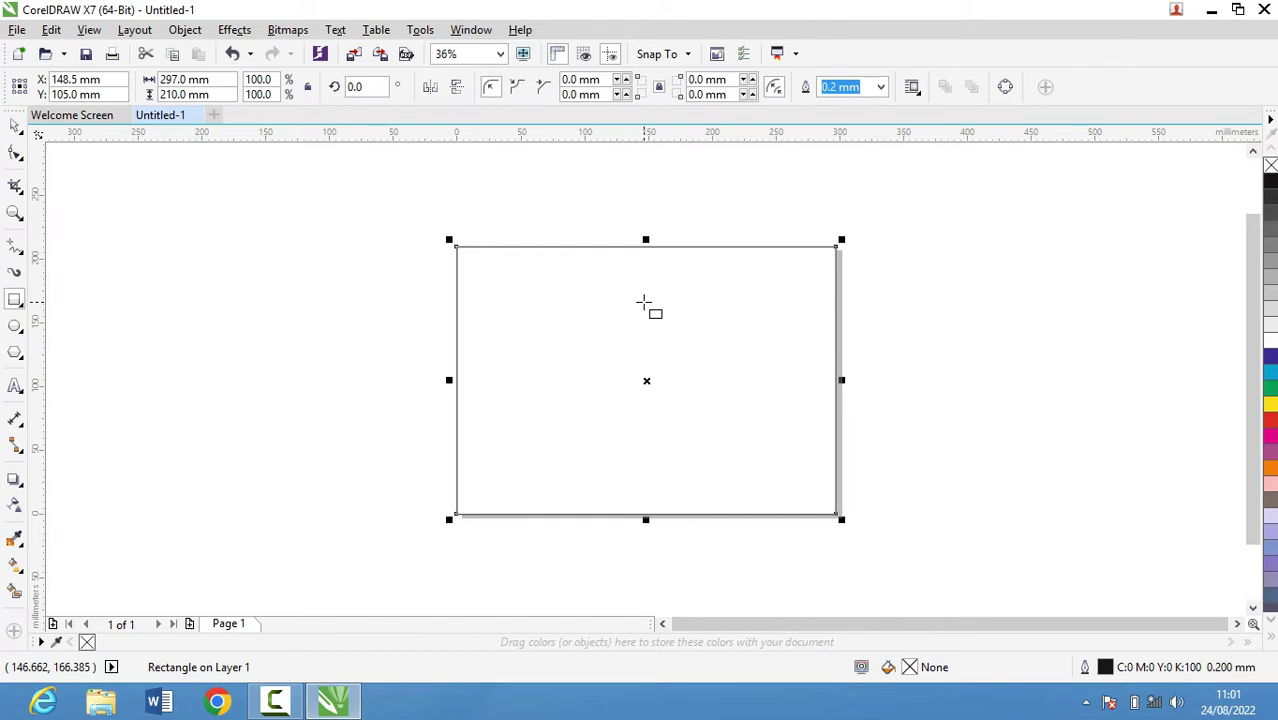
{"action": "key", "text": "shift+F4"}
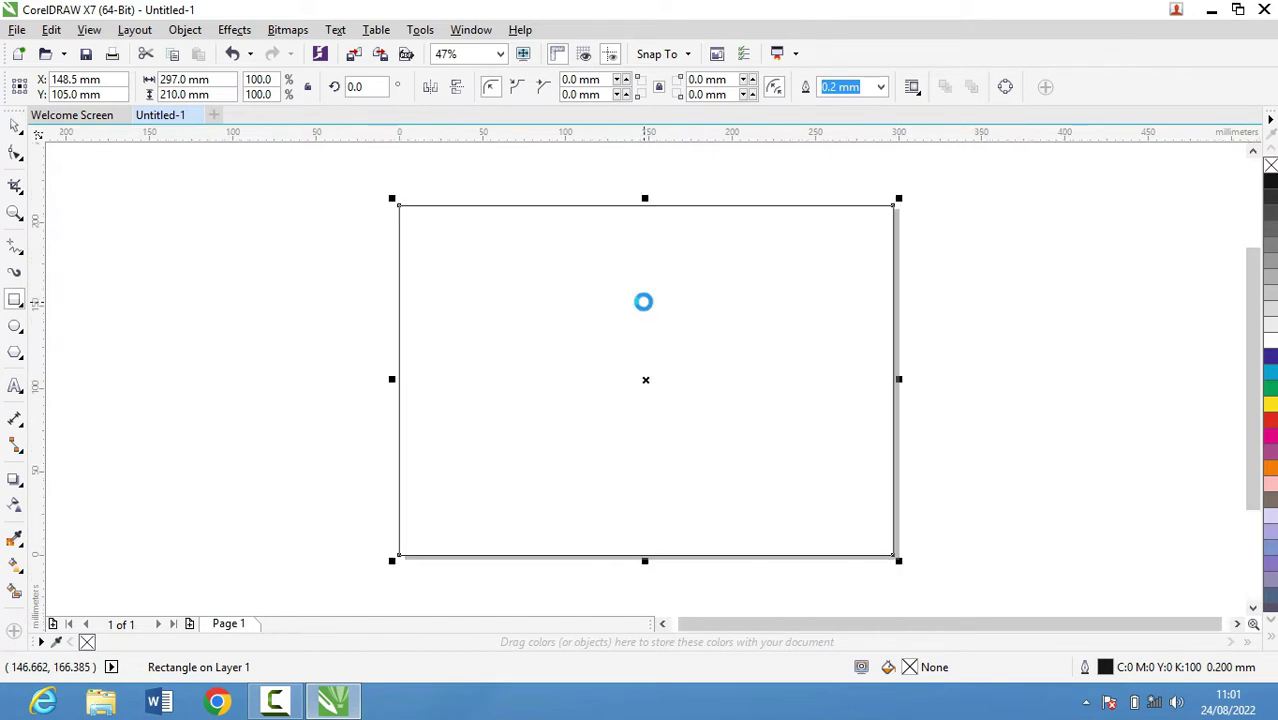
{"action": "key", "text": "shift+F4"}
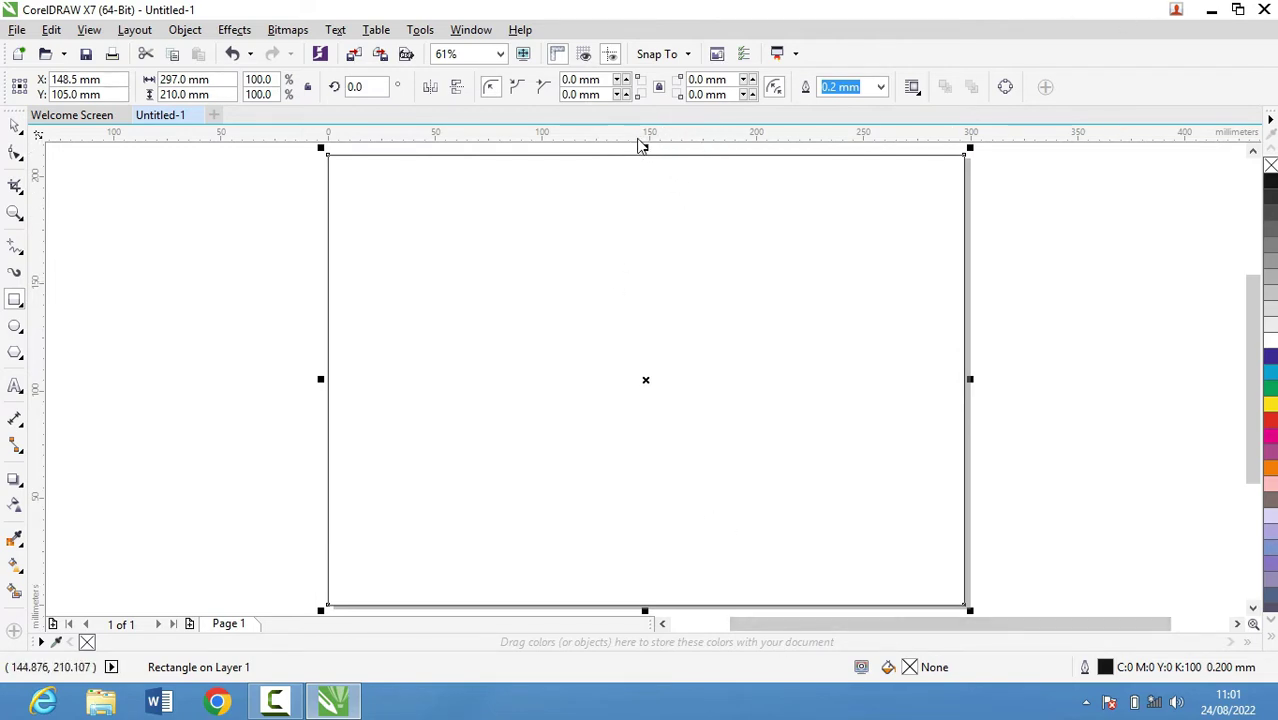
Step: Lower rectangle top edges to form horizontal bands, ending with a thin 15 mm bottom strip
{"action": "mouse_move", "coordinate": [645, 150]}
{"action": "left_mouse_down"}
{"action": "mouse_move", "coordinate": [667, 290]}
{"action": "mouse_move", "coordinate": [651, 390]}
{"action": "left_mouse_up"}
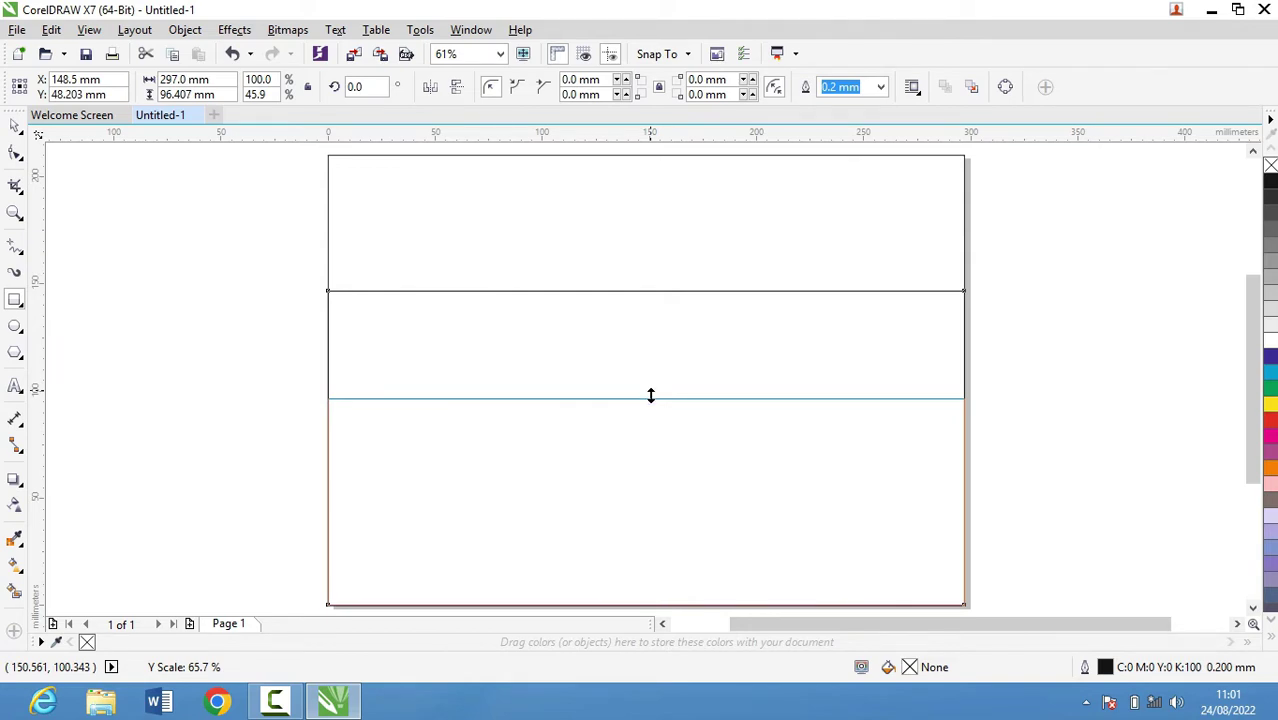
{"action": "mouse_move", "coordinate": [651, 396]}
{"action": "left_mouse_down"}
{"action": "mouse_move", "coordinate": [665, 412]}
{"action": "mouse_move", "coordinate": [665, 398]}
{"action": "left_mouse_up"}
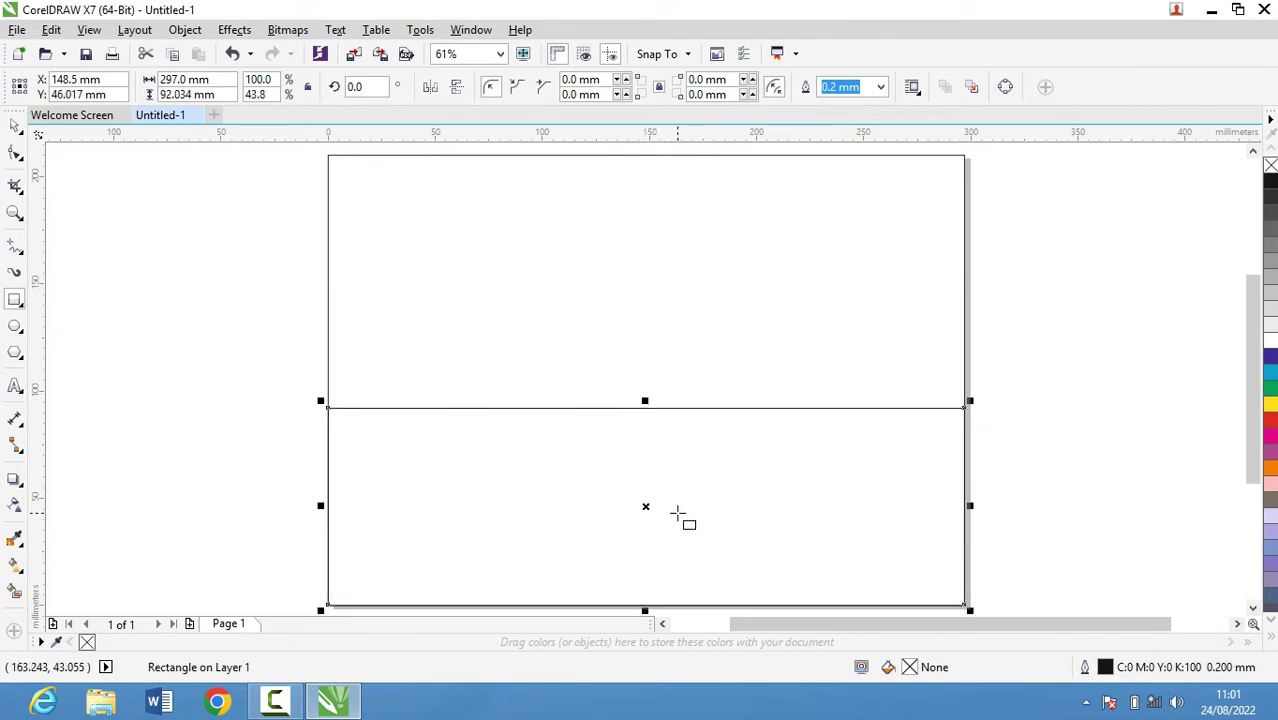
{"action": "key", "text": "ctrl+z"}
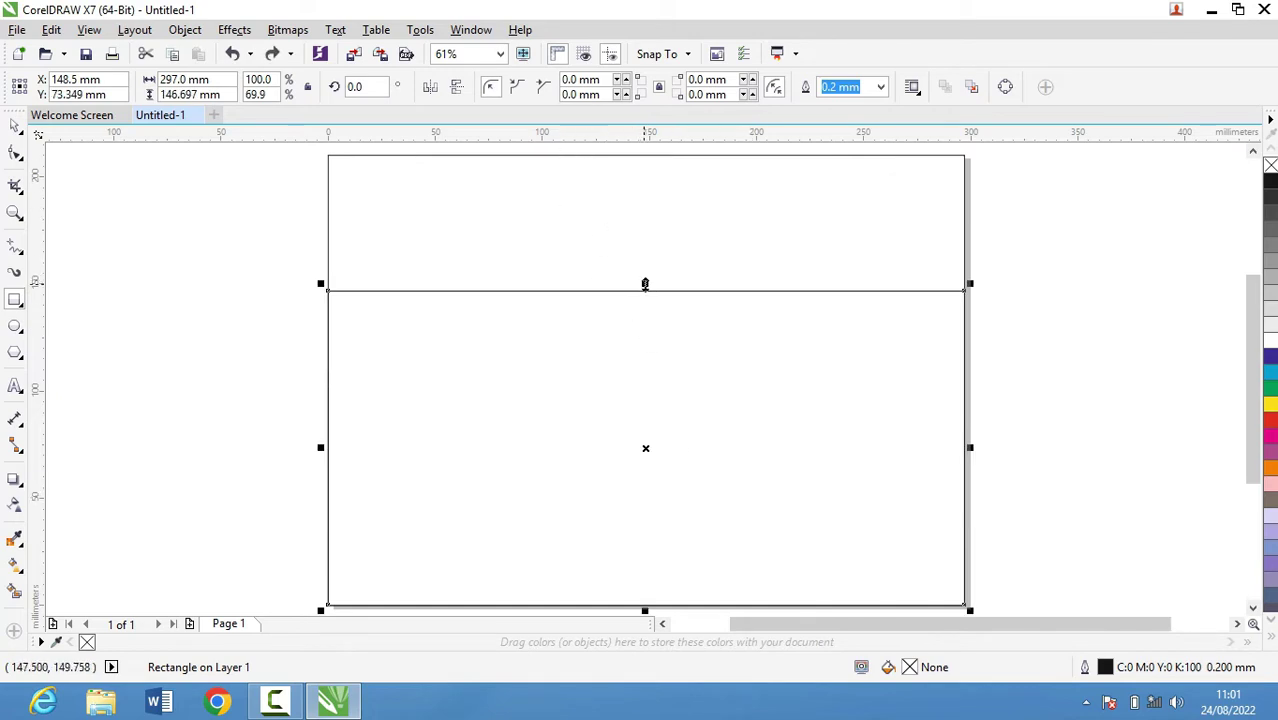
{"action": "left_click_drag", "start_coordinate": [645, 284], "coordinate": [656, 554]}
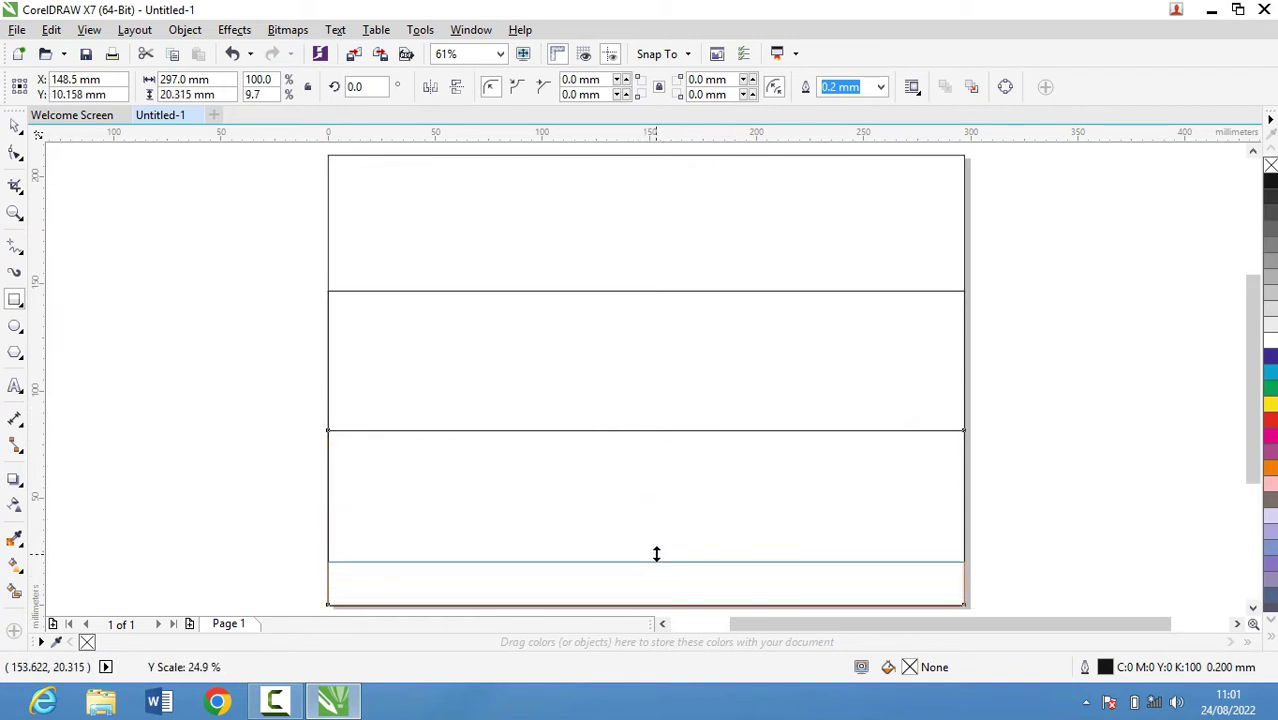
{"action": "left_click_drag", "start_coordinate": [656, 554], "coordinate": [660, 575]}
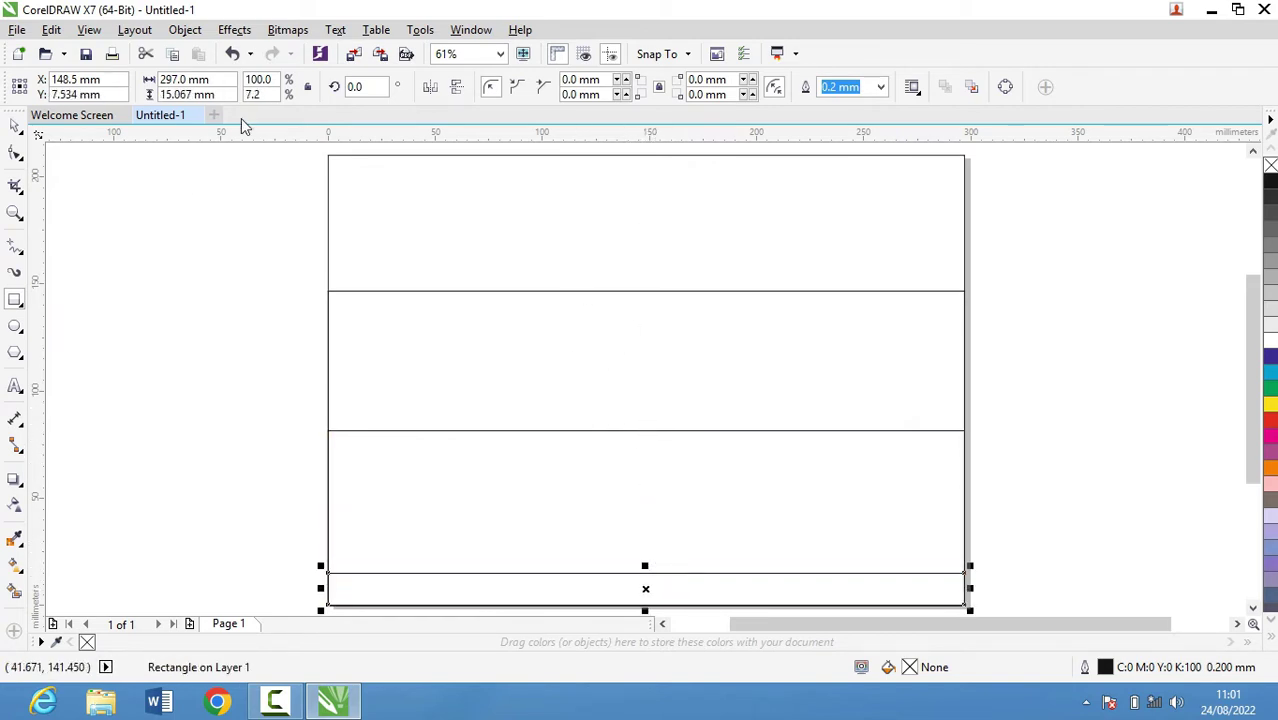
{"action": "left_click", "coordinate": [14, 124]}
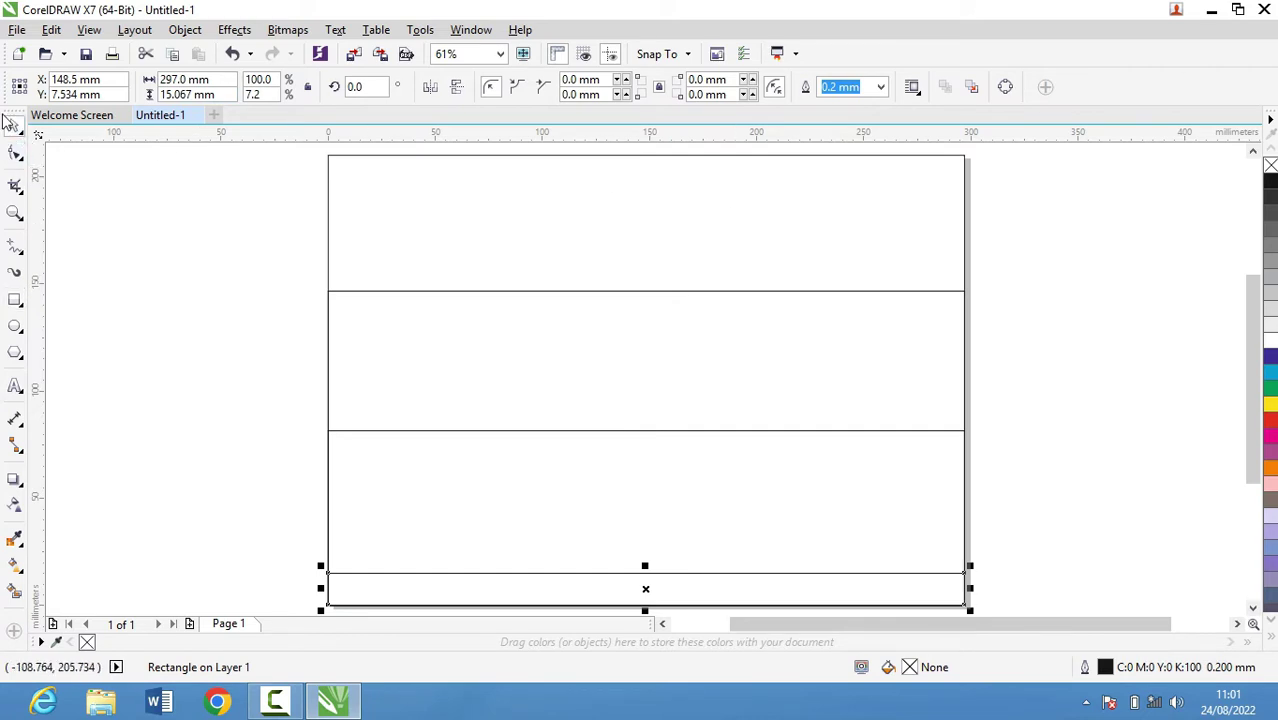
Step: Fill the full-page rectangle dark blue and the 146.7 mm band light grey
{"action": "left_click", "coordinate": [770, 250]}
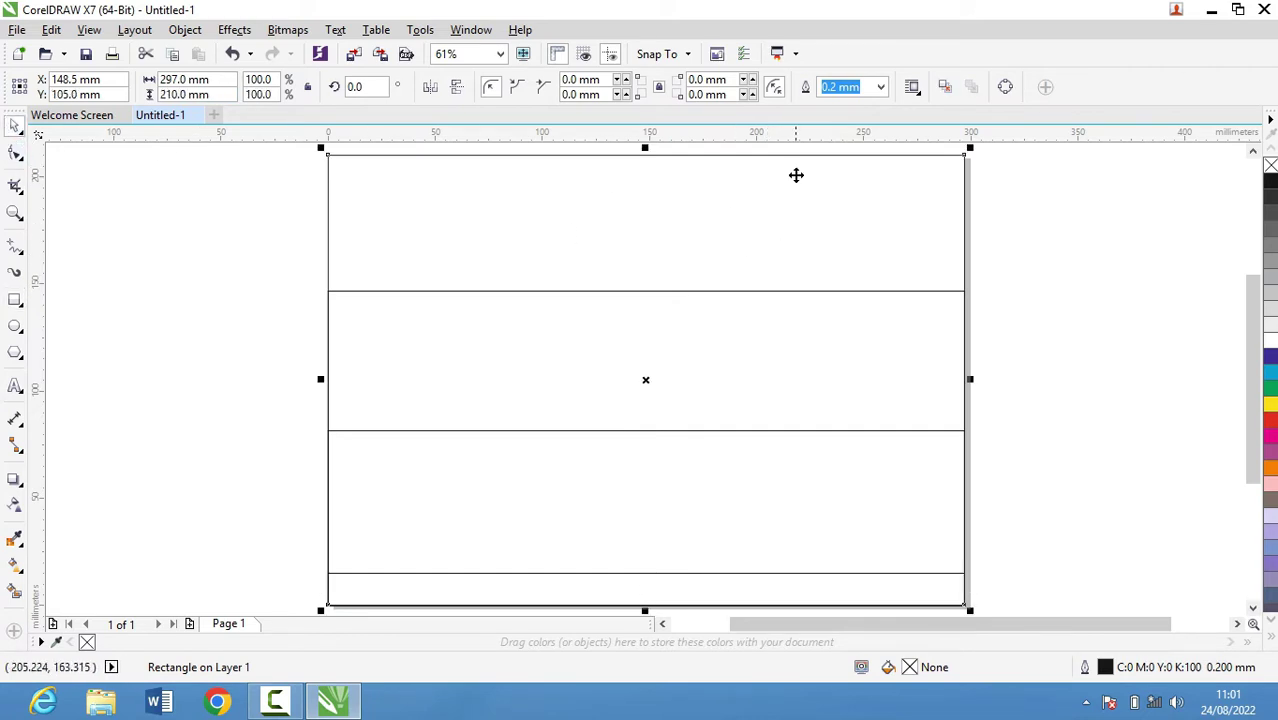
{"action": "left_click", "coordinate": [1268, 358]}
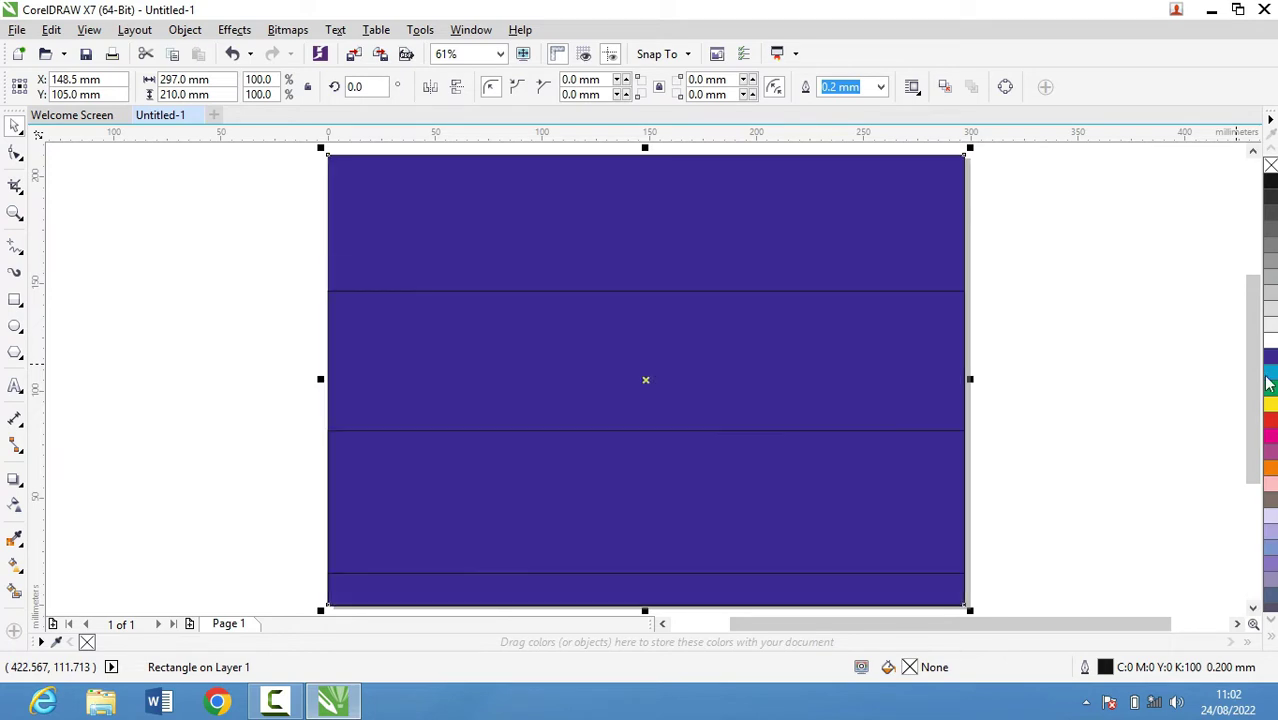
{"action": "left_click", "coordinate": [592, 358]}
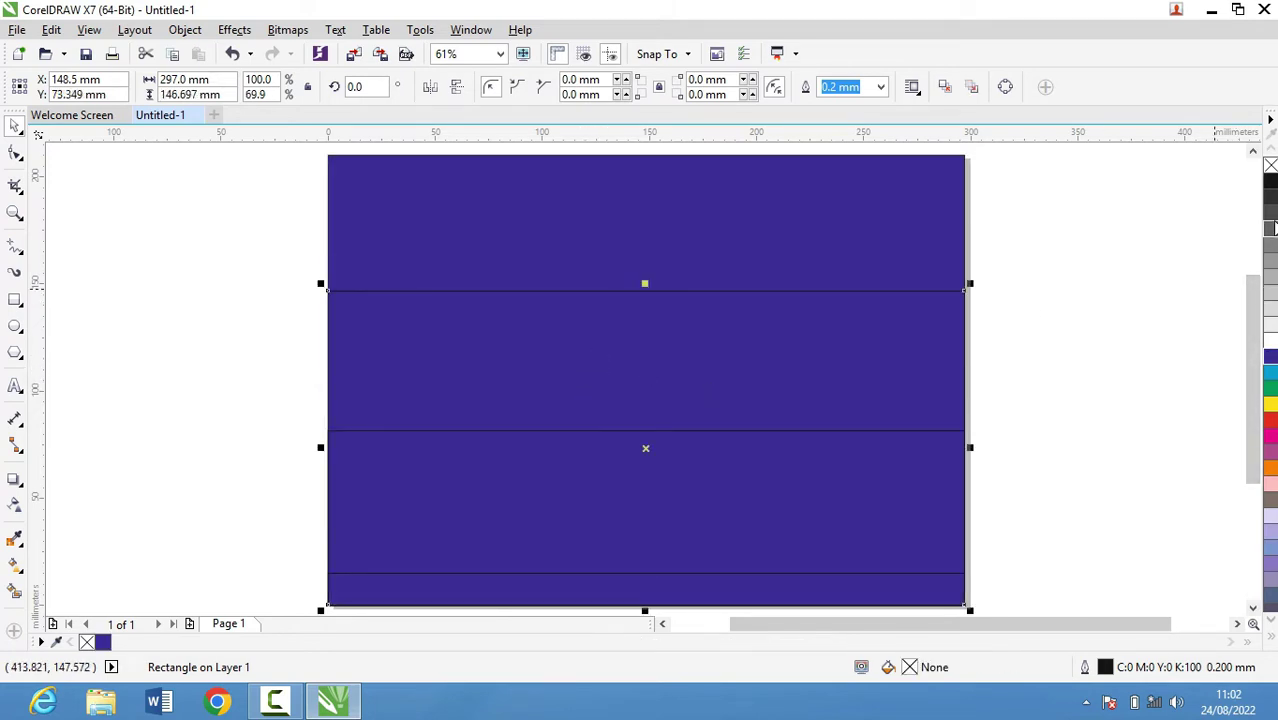
{"action": "left_click", "coordinate": [1270, 198]}
{"action": "left_click", "coordinate": [1270, 246]}
{"action": "left_click", "coordinate": [1270, 292]}
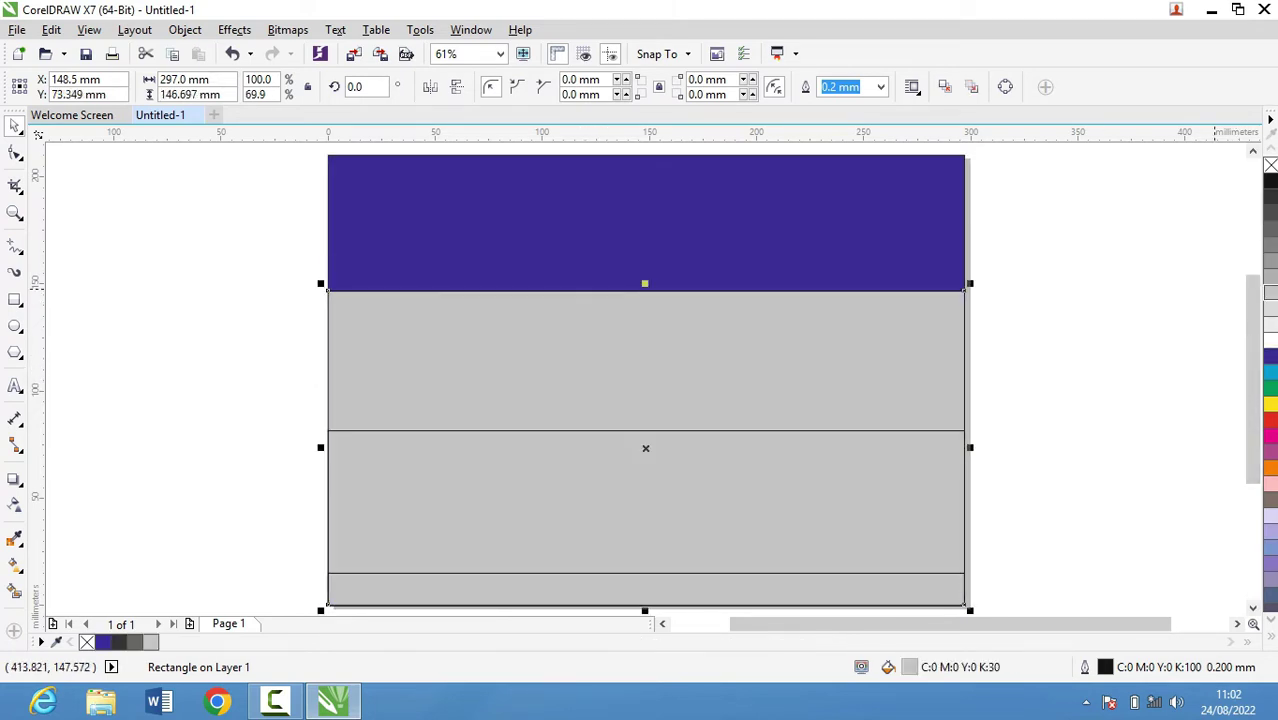
Step: Fill the lower band light lavender and the thin bottom strip dark blue
{"action": "left_click", "coordinate": [800, 430]}
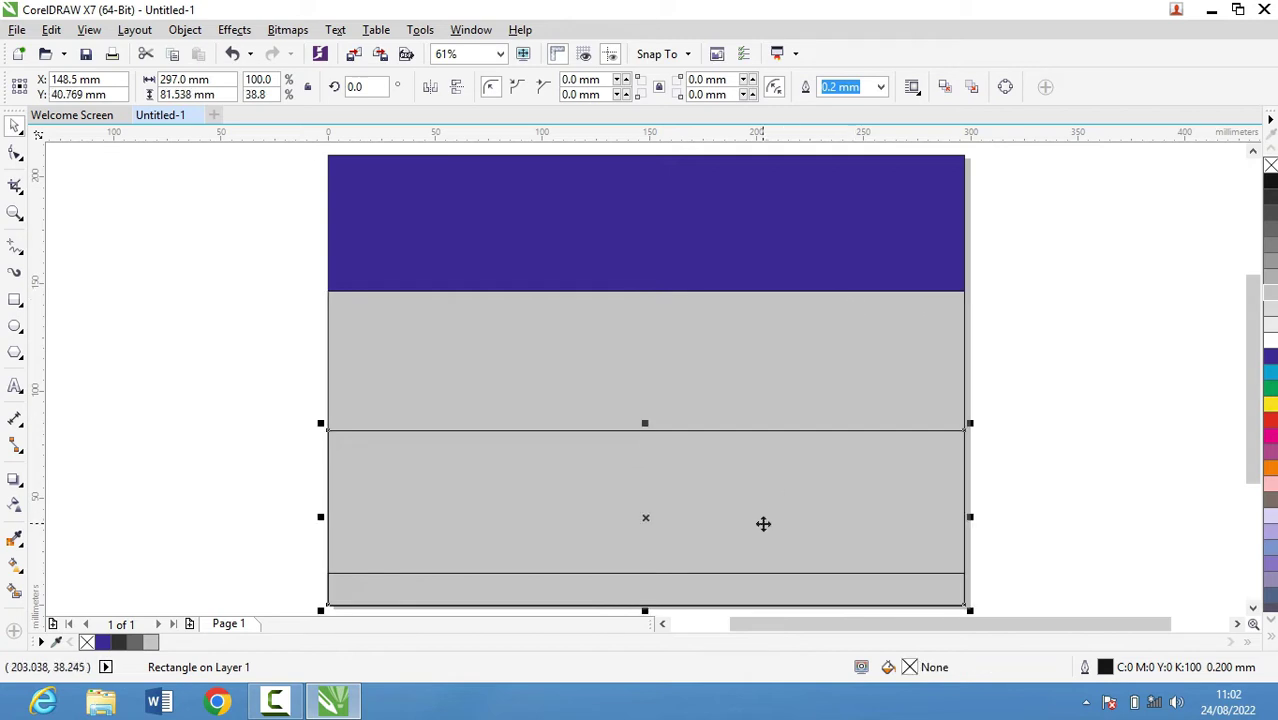
{"action": "left_click", "coordinate": [1270, 373]}
{"action": "left_click", "coordinate": [1270, 388]}
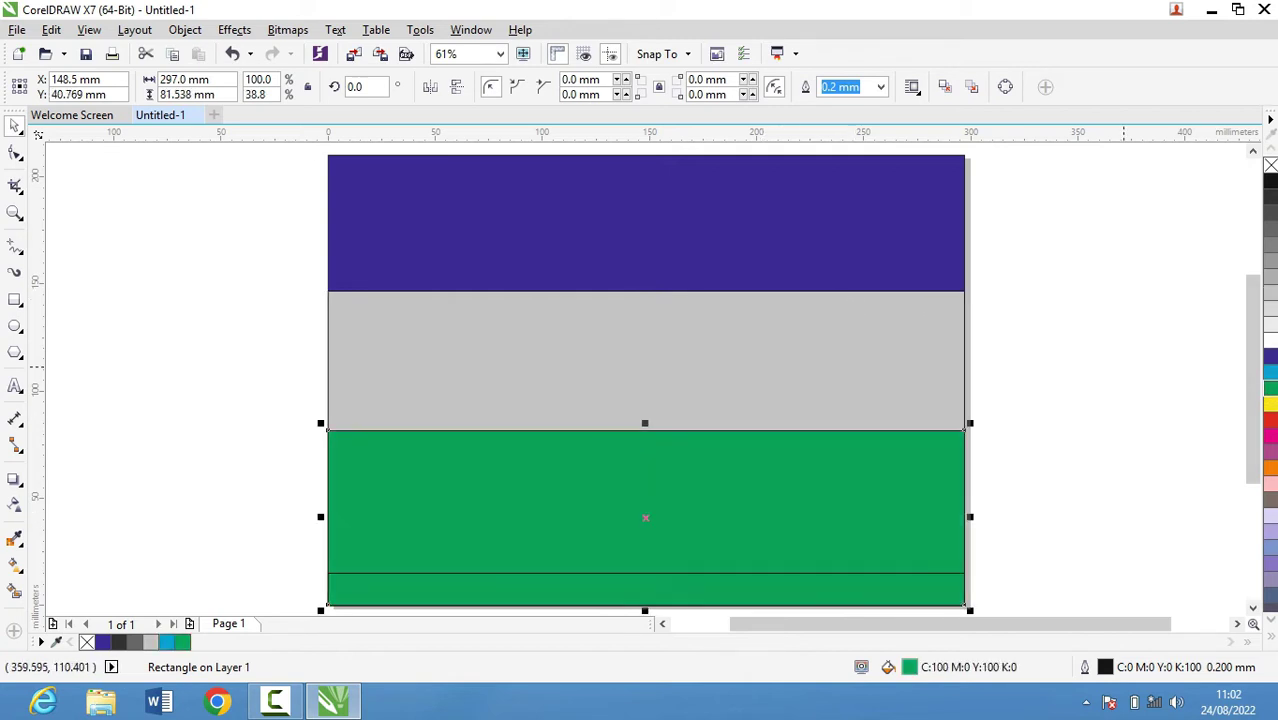
{"action": "left_click", "coordinate": [1270, 562]}
{"action": "left_click", "coordinate": [1270, 548]}
{"action": "left_click", "coordinate": [1270, 532]}
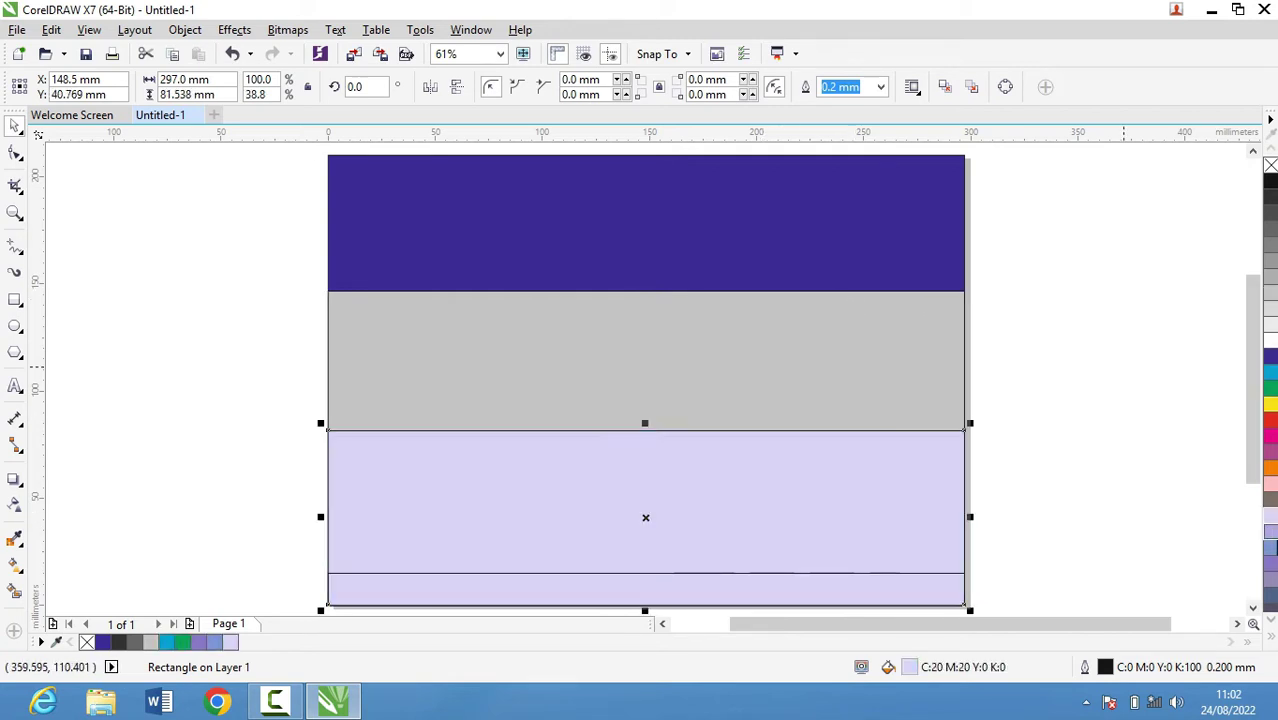
{"action": "left_click", "coordinate": [638, 606]}
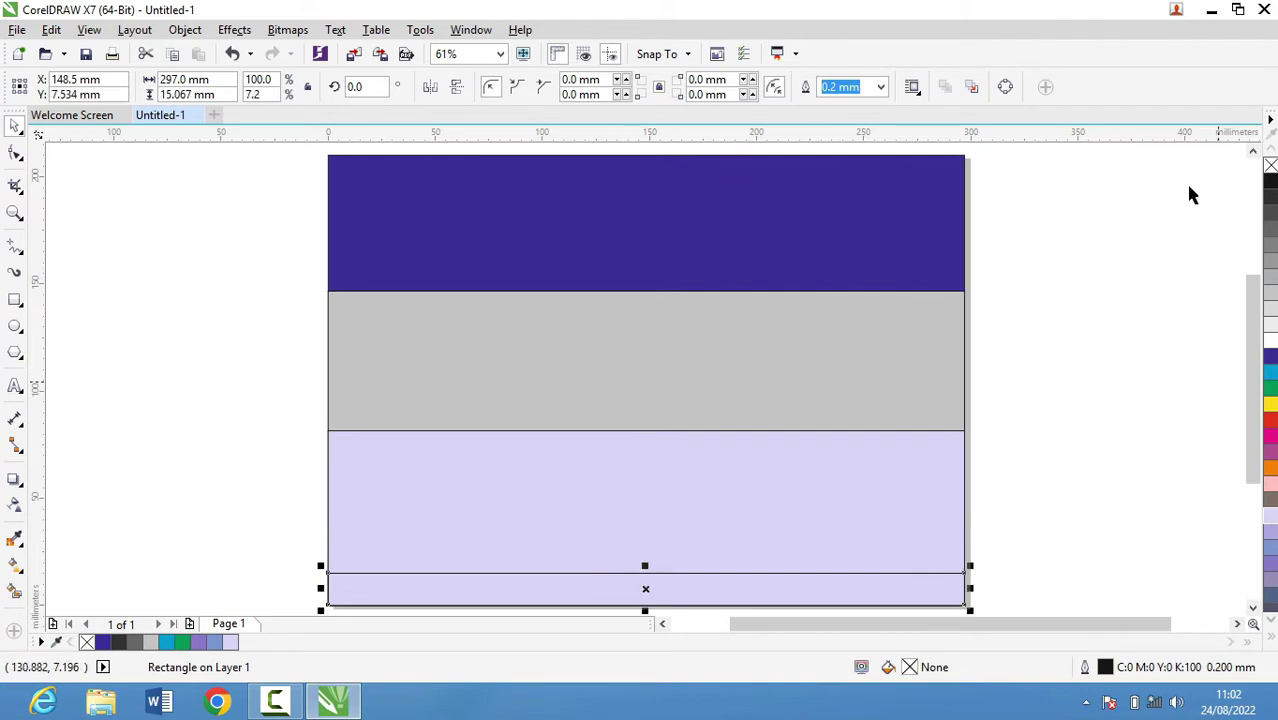
{"action": "left_click", "coordinate": [1270, 356]}
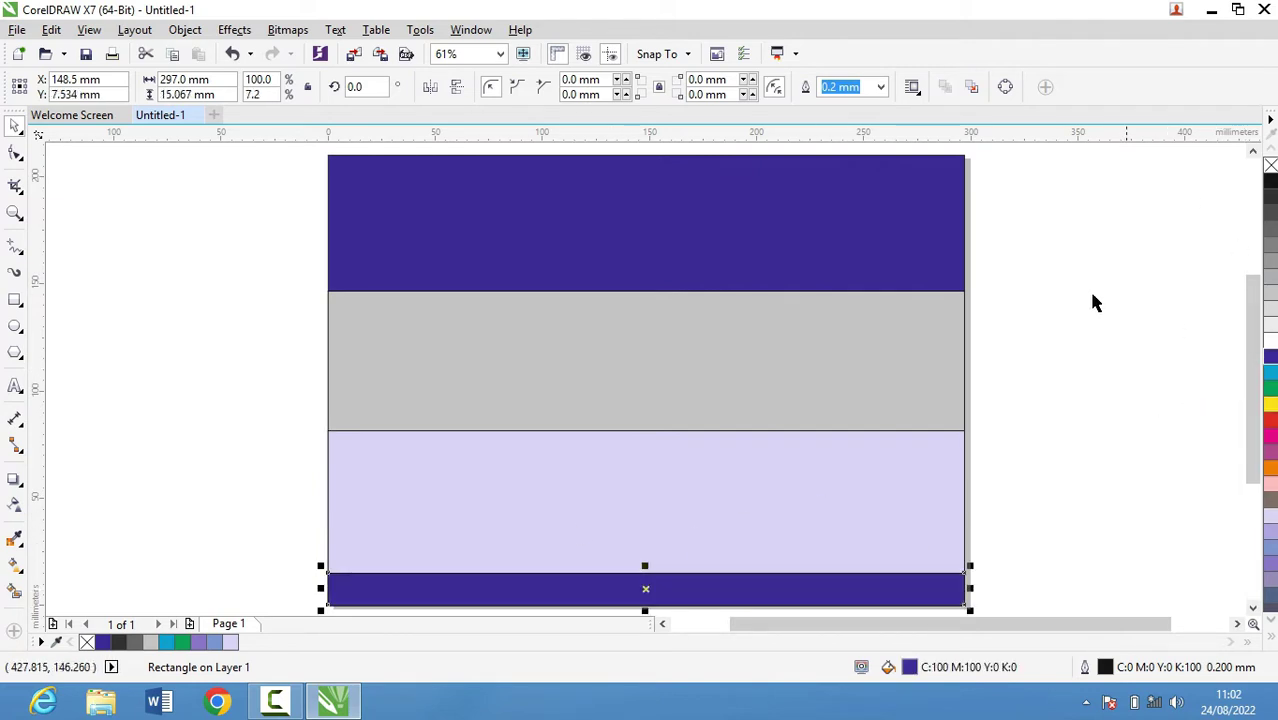
{"action": "left_click", "coordinate": [1110, 285]}
{"action": "left_click_drag", "start_coordinate": [249, 178], "coordinate": [1100, 590]}
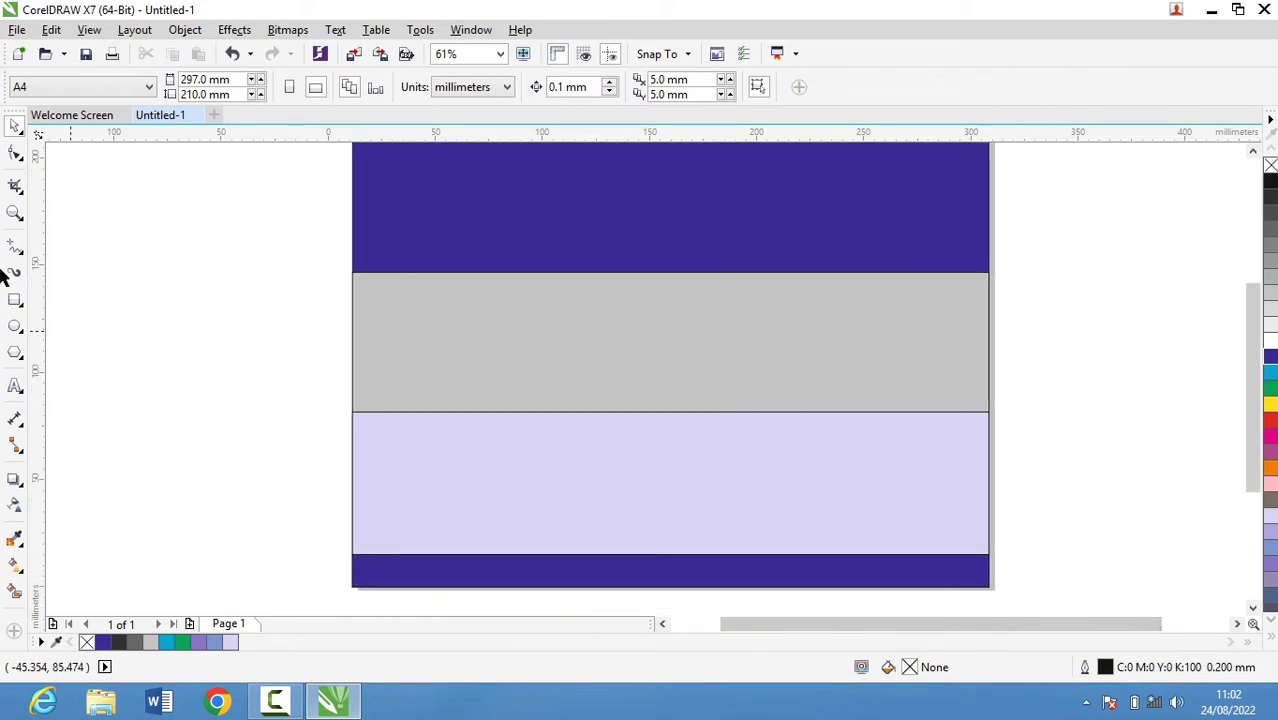
{"action": "scroll", "coordinate": [414, 205], "scroll_direction": "left", "scroll_amount": 3}
{"action": "scroll", "coordinate": [486, 135], "scroll_direction": "up", "scroll_amount": 1}
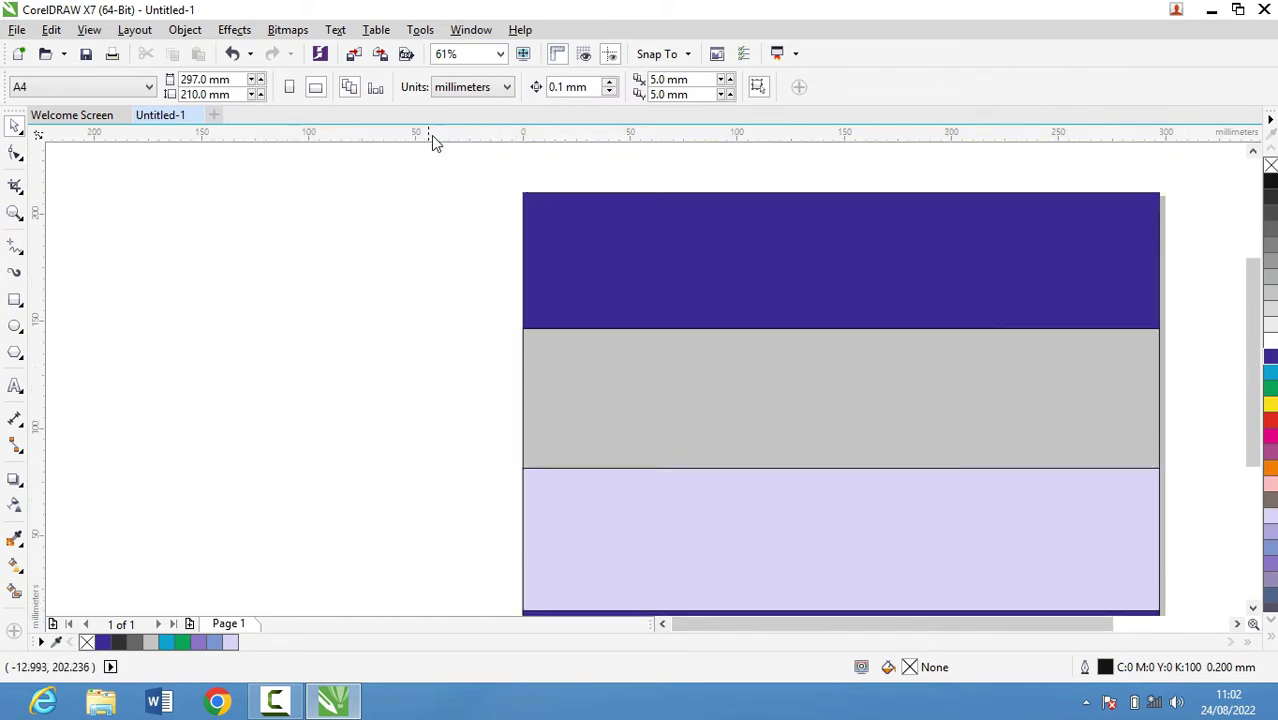
{"action": "mouse_move", "coordinate": [488, 191]}
{"action": "left_mouse_down"}
{"action": "mouse_move", "coordinate": [1203, 611]}
{"action": "mouse_move", "coordinate": [1190, 505]}
{"action": "mouse_move", "coordinate": [1243, 413]}
{"action": "left_mouse_up"}
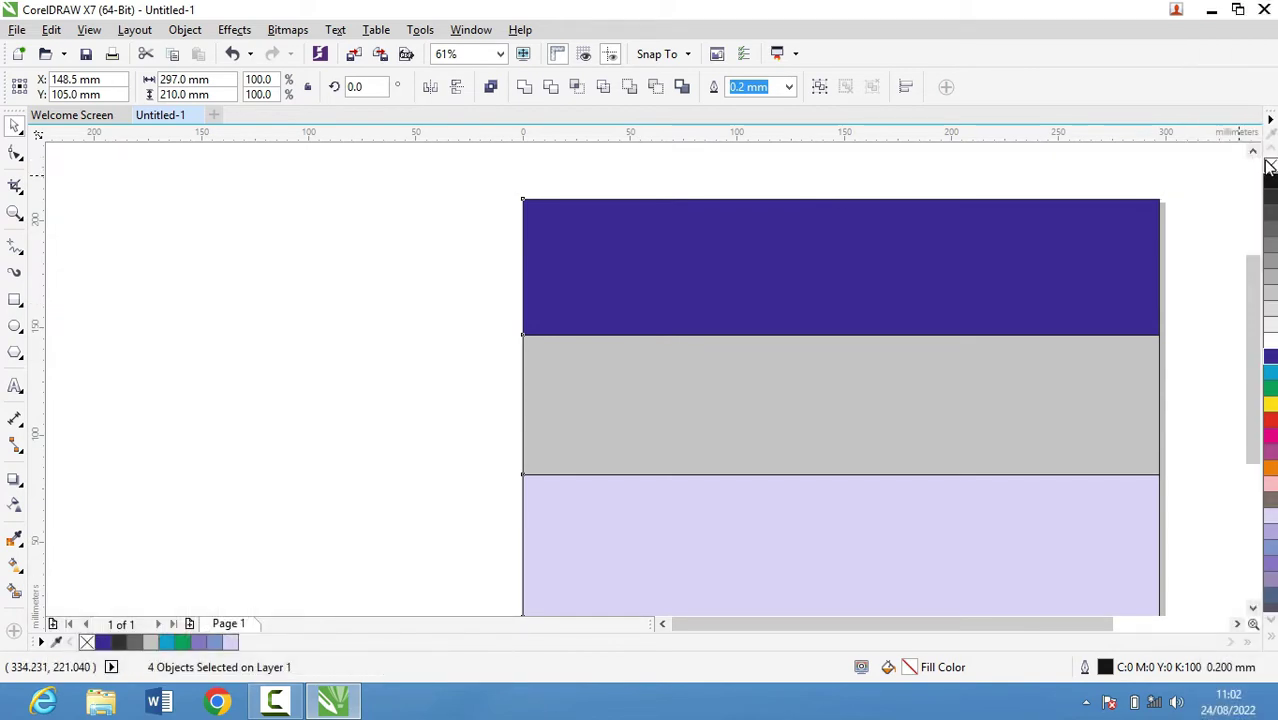
{"action": "left_click", "coordinate": [1190, 200]}
{"action": "scroll", "coordinate": [825, 305], "scroll_direction": "down", "scroll_amount": 2}
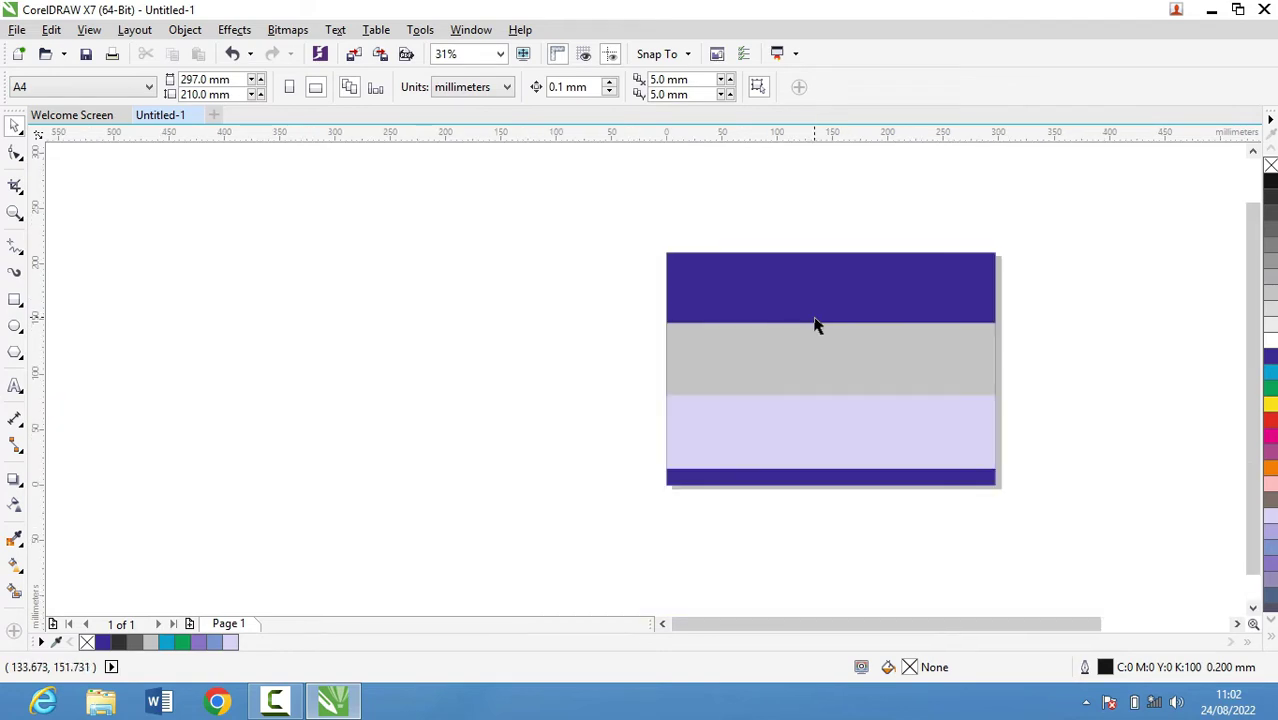
{"action": "scroll", "coordinate": [815, 325], "scroll_direction": "up", "scroll_amount": 2}
{"action": "left_click_drag", "start_coordinate": [925, 624], "coordinate": [950, 624]}
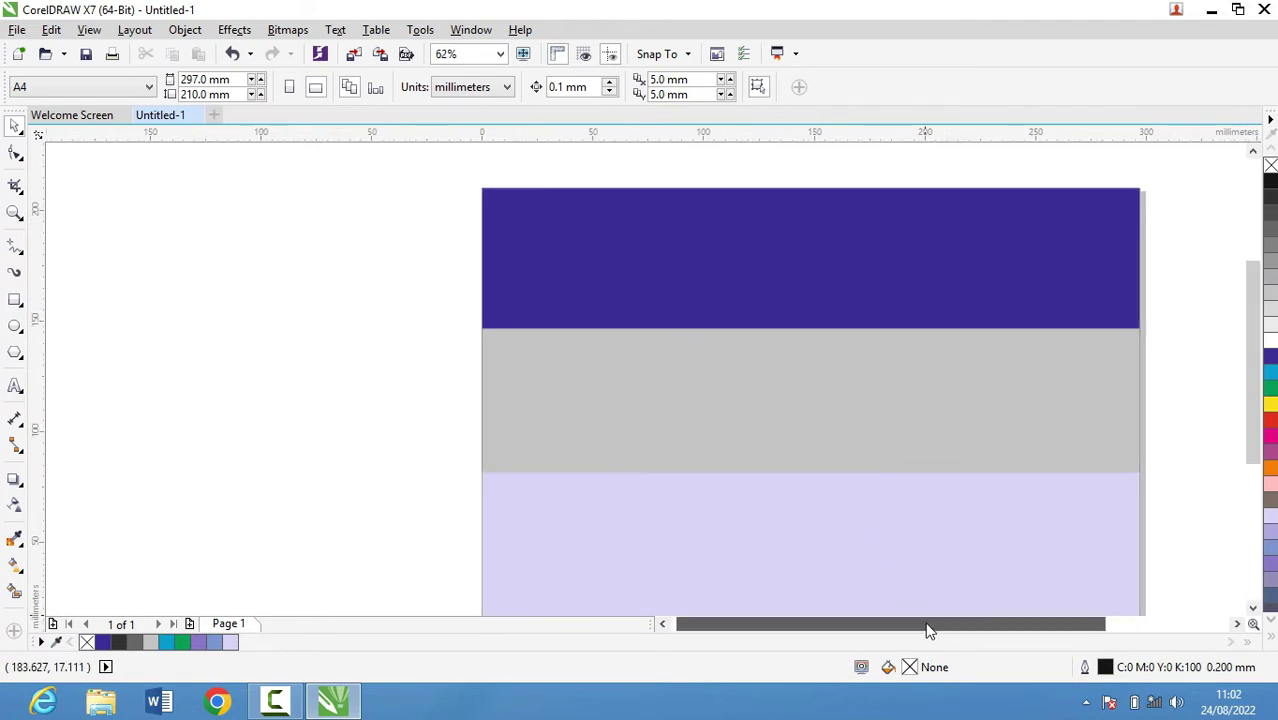
{"action": "scroll", "coordinate": [1080, 240], "scroll_direction": "down", "scroll_amount": 3}
{"action": "scroll", "coordinate": [1073, 183], "scroll_direction": "up", "scroll_amount": 2}
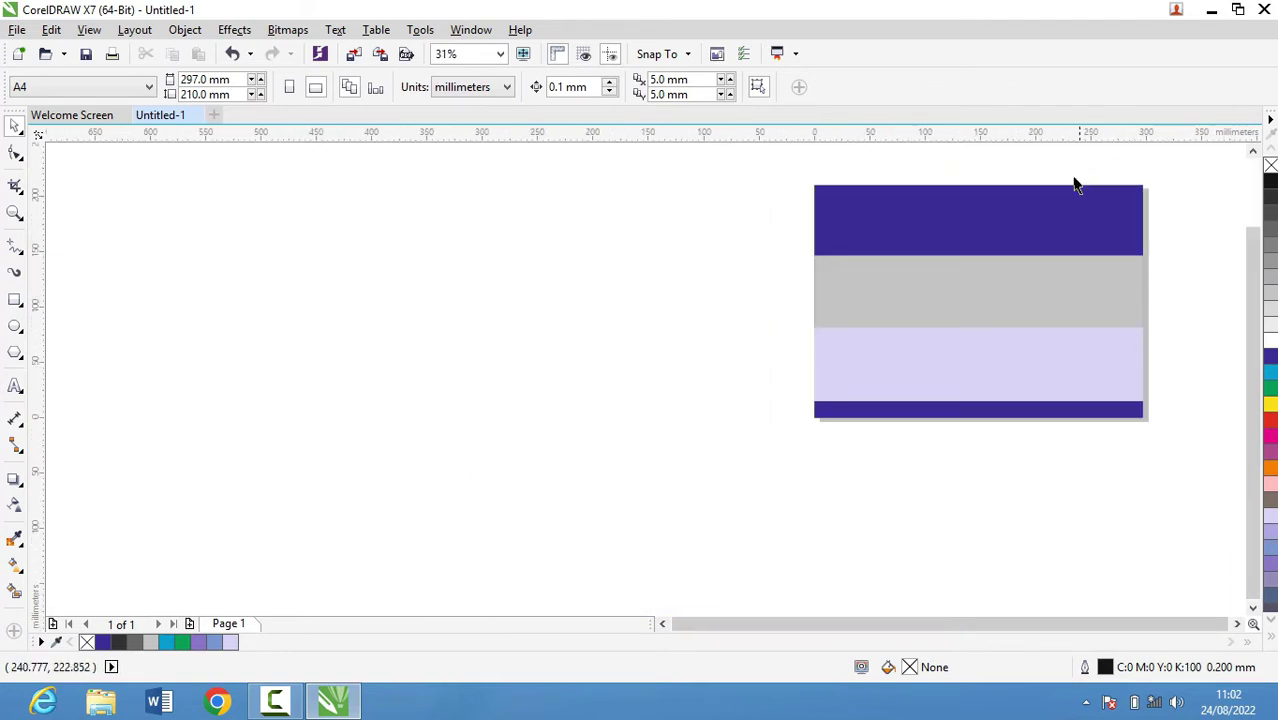
{"action": "scroll", "coordinate": [1040, 220], "scroll_direction": "up", "scroll_amount": 1}
{"action": "scroll", "coordinate": [980, 290], "scroll_direction": "up", "scroll_amount": 1}
{"action": "scroll", "coordinate": [943, 316], "scroll_direction": "down", "scroll_amount": 1}
{"action": "key", "text": "h"}
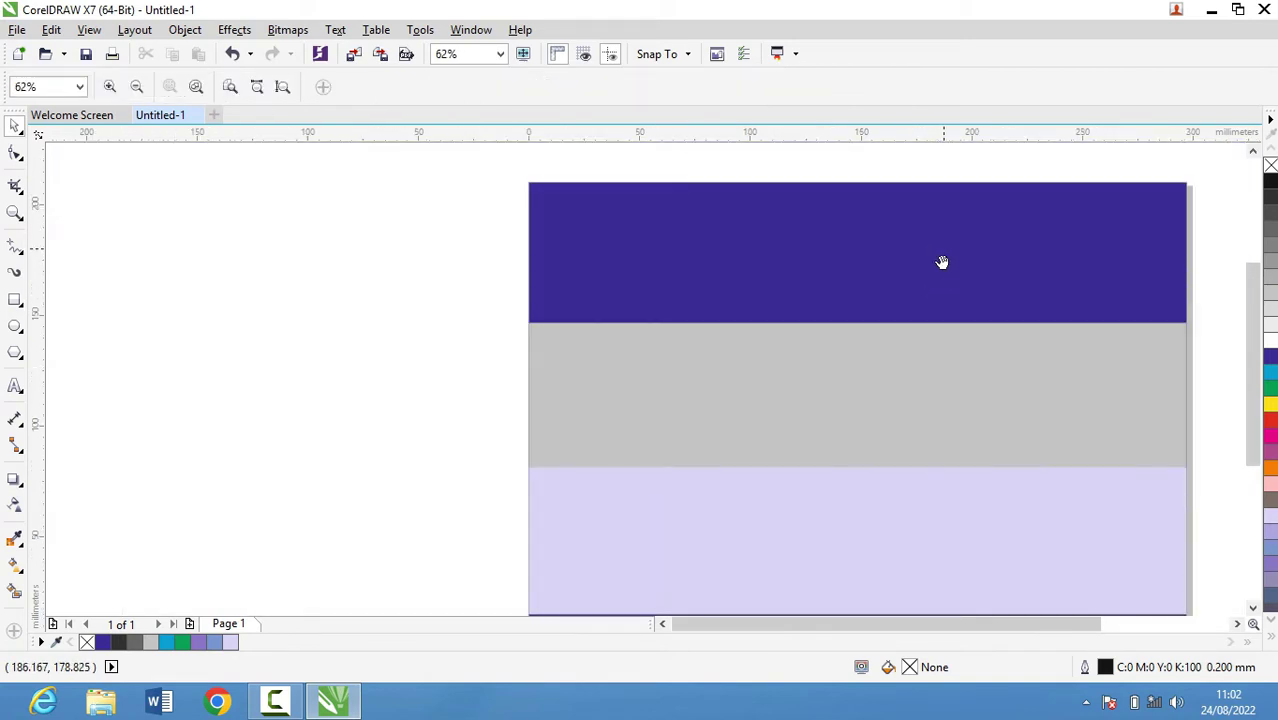
{"action": "left_click_drag", "start_coordinate": [938, 391], "coordinate": [777, 261]}
{"action": "left_click_drag", "start_coordinate": [761, 336], "coordinate": [813, 354]}
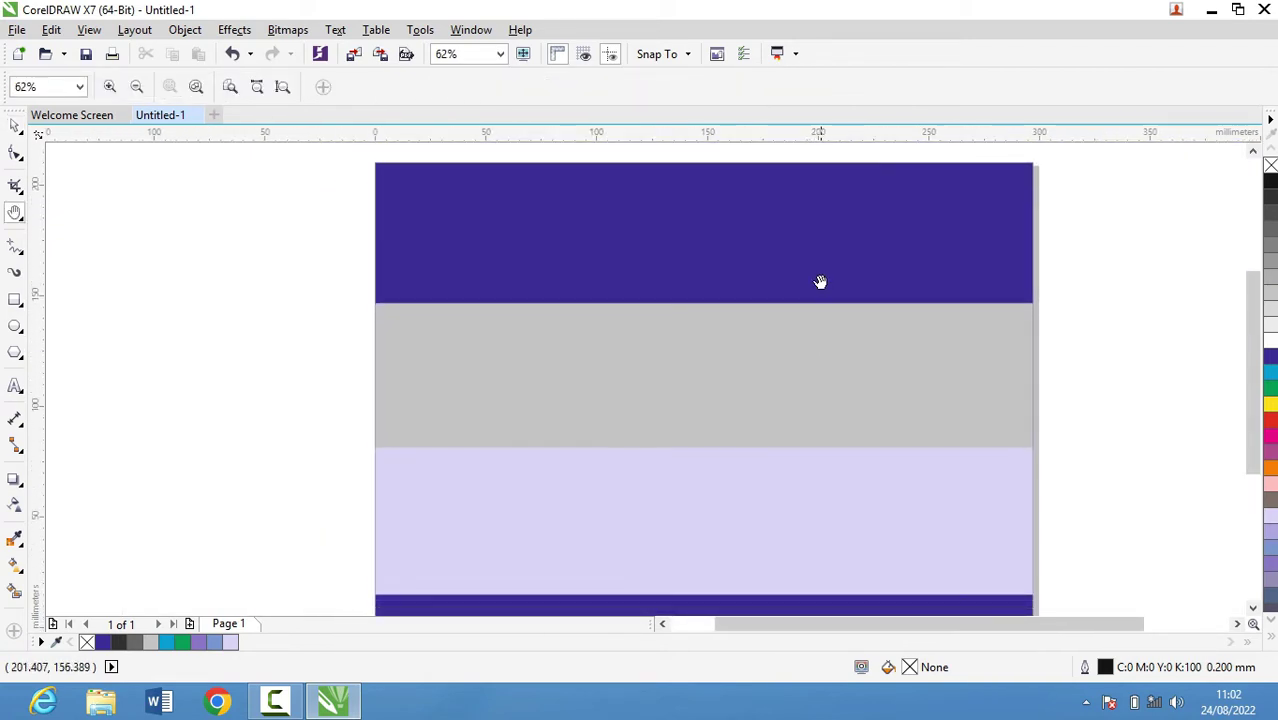
{"action": "scroll", "coordinate": [826, 276], "scroll_direction": "down", "scroll_amount": 1}
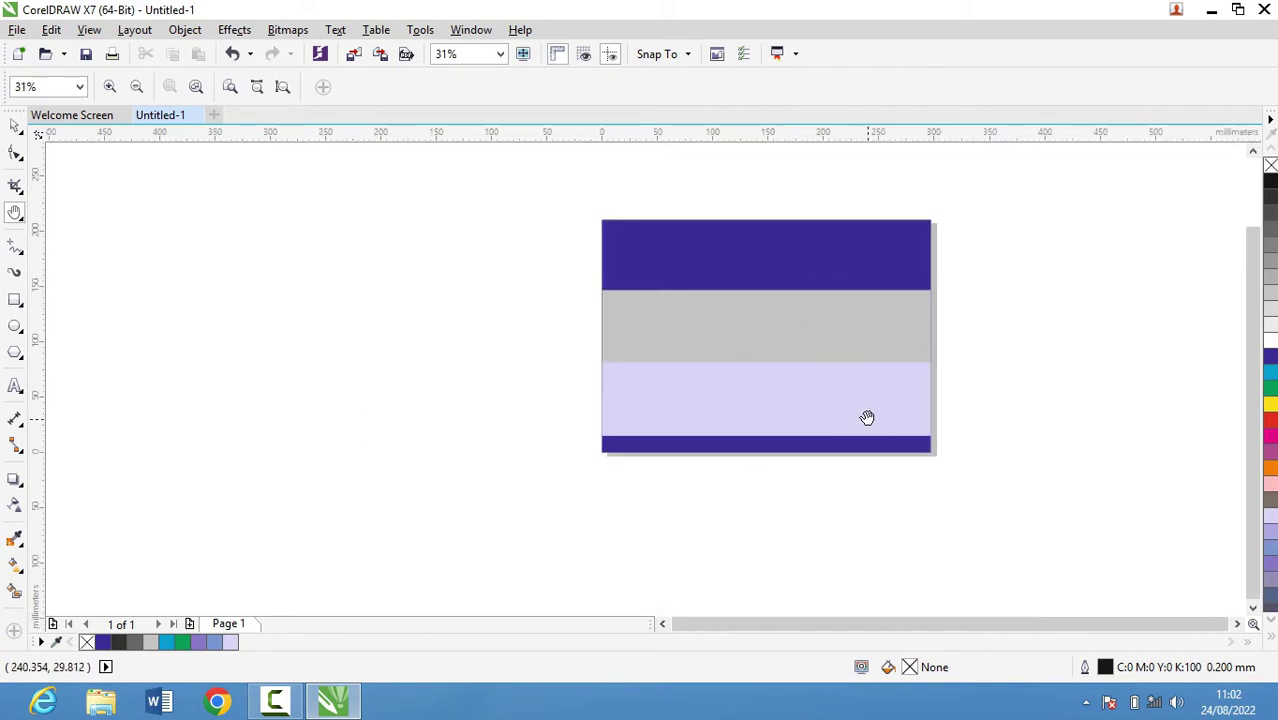
{"action": "left_click_drag", "start_coordinate": [866, 416], "coordinate": [735, 436]}
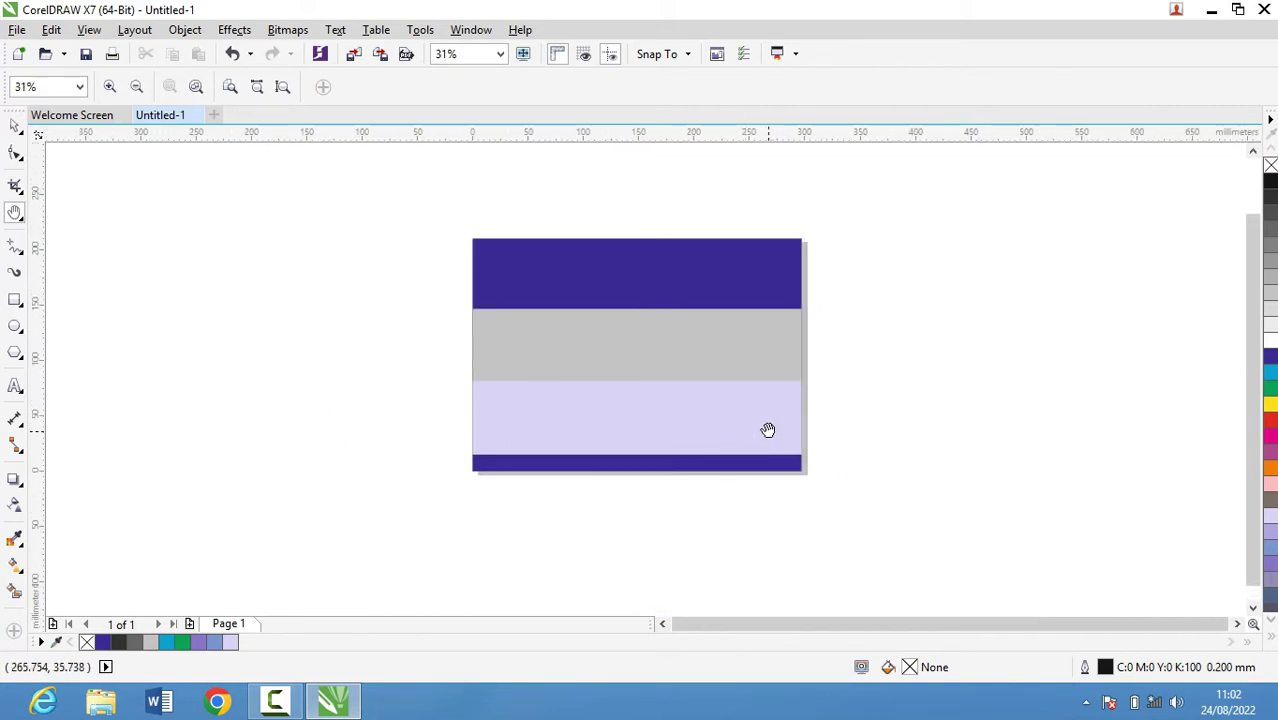
{"action": "key", "text": "shift+F4"}
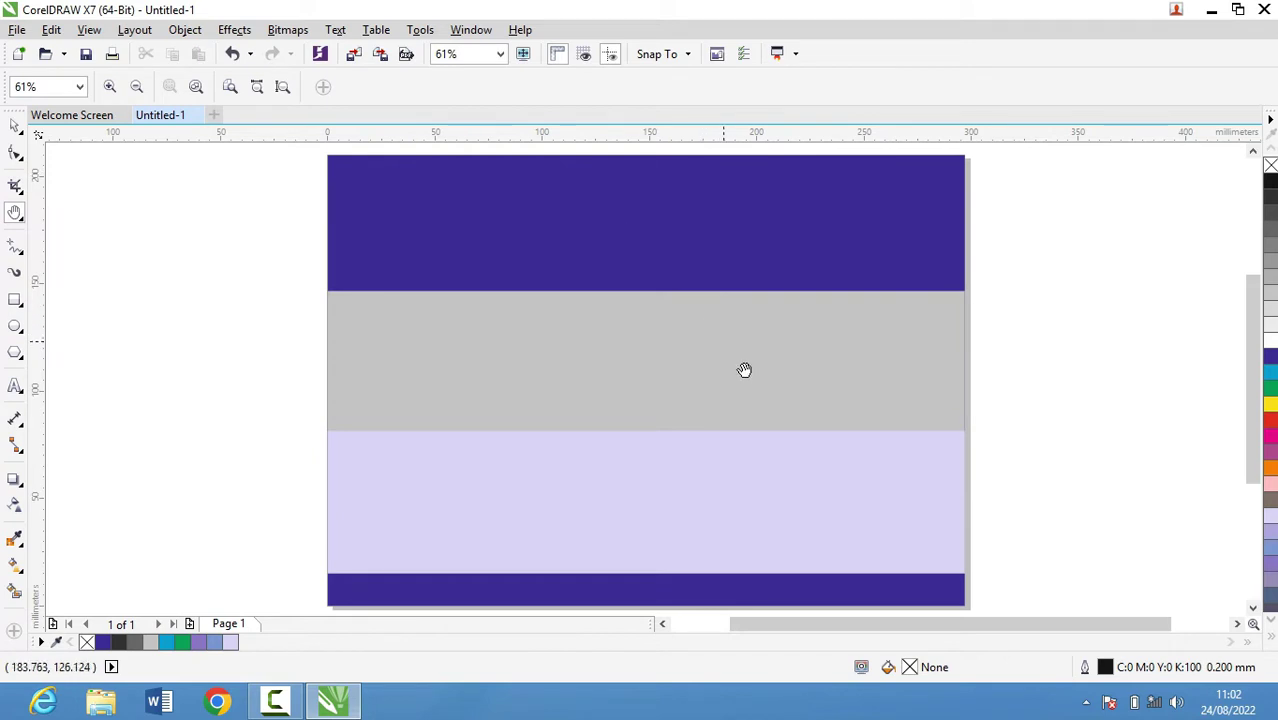
Step: Nudge the grey band, then undo so it stays aligned with the other bands
{"action": "left_click", "coordinate": [23, 222]}
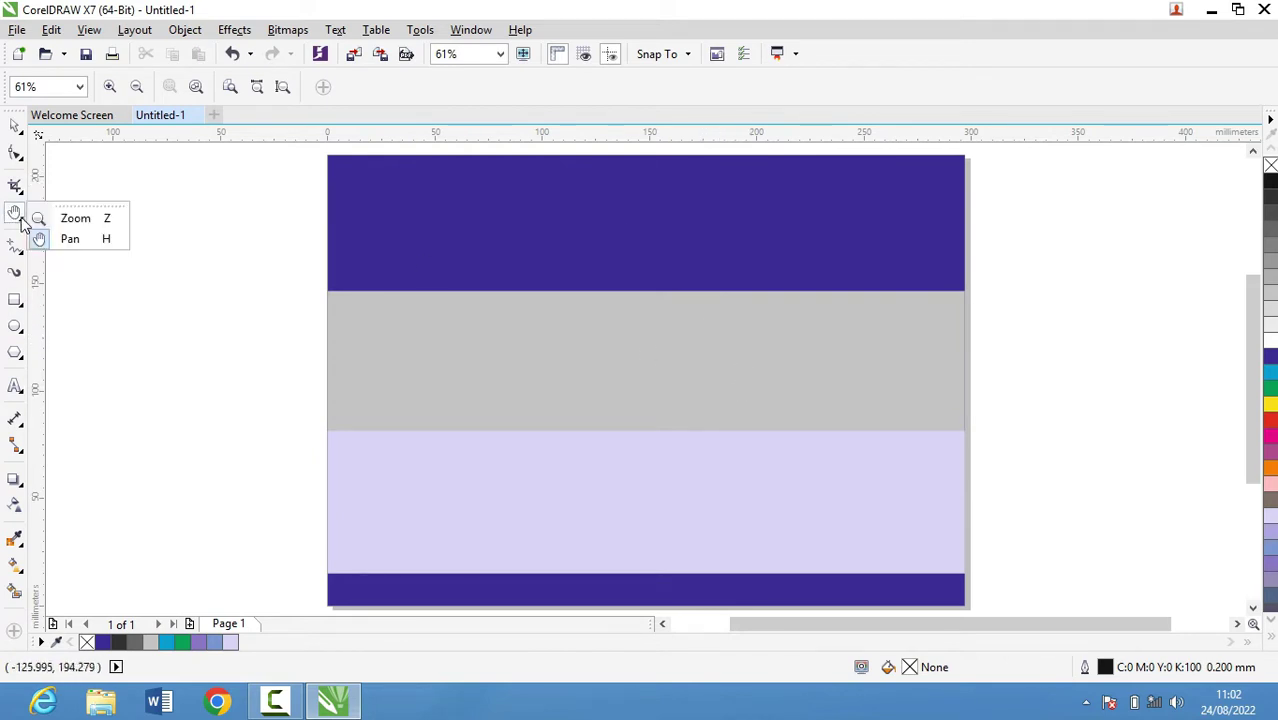
{"action": "left_click", "coordinate": [16, 152]}
{"action": "left_click", "coordinate": [15, 125]}
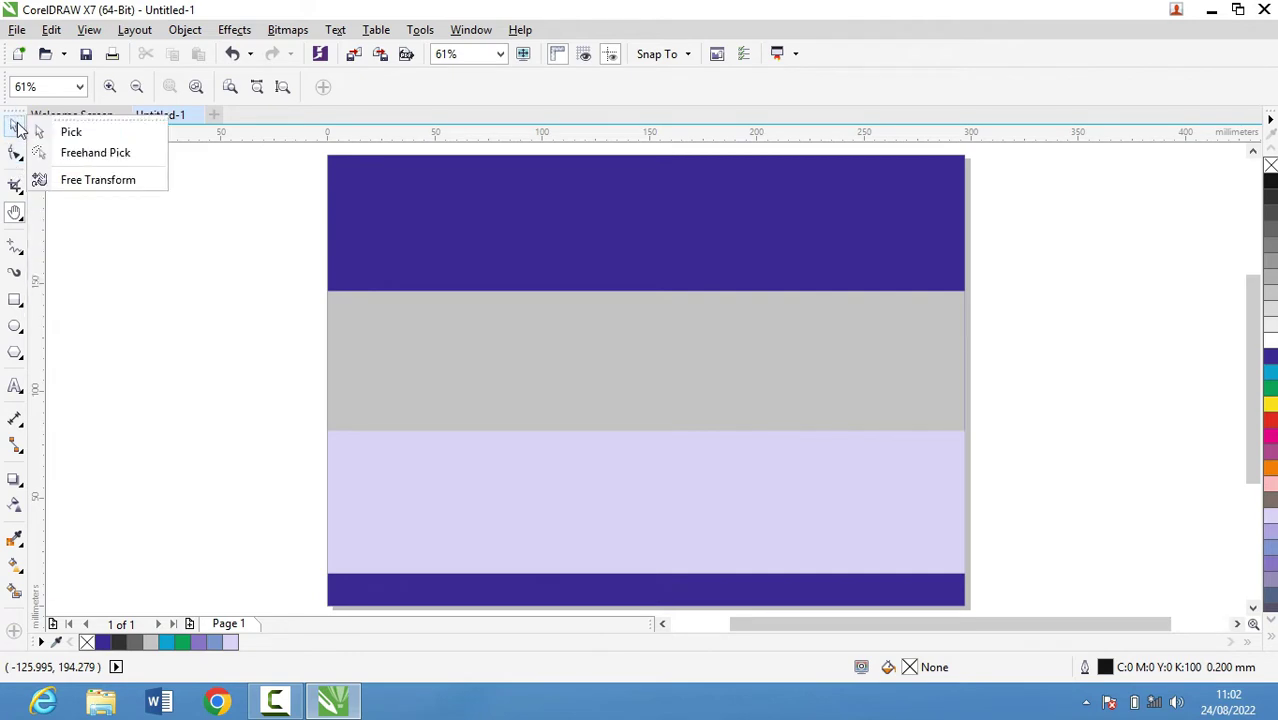
{"action": "left_click", "coordinate": [70, 131]}
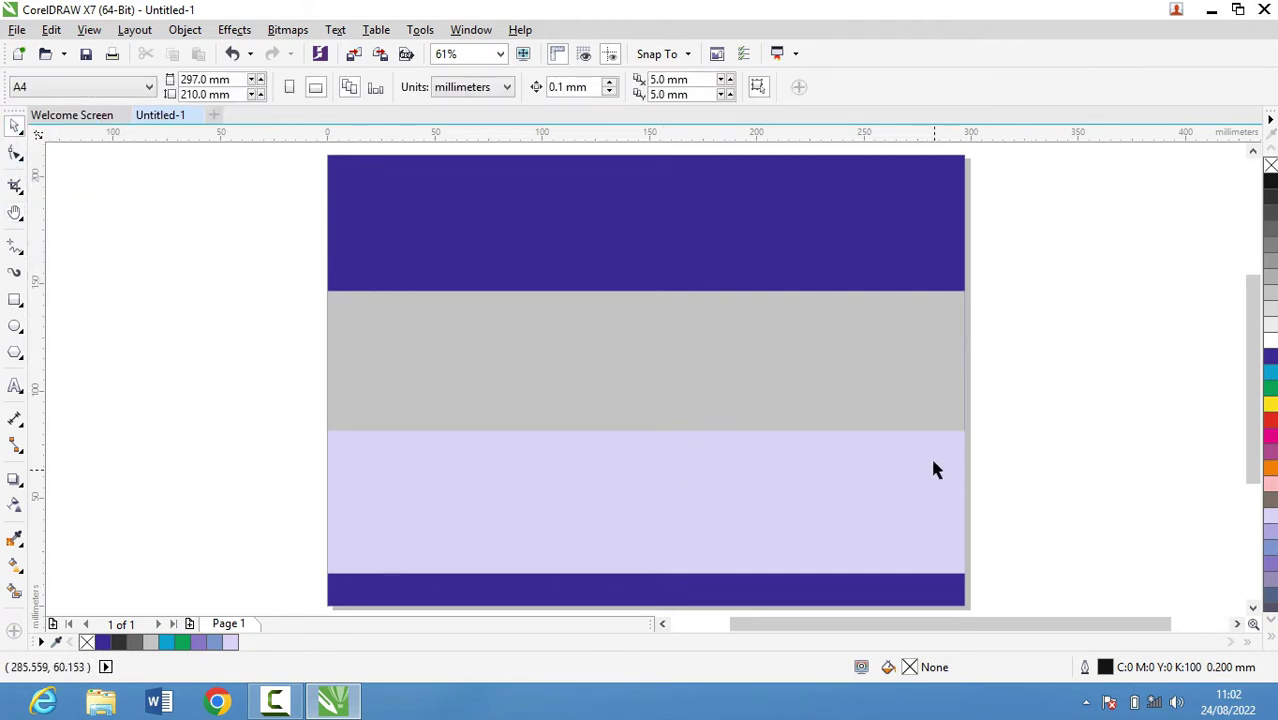
{"action": "left_click", "coordinate": [890, 372]}
{"action": "left_click_drag", "start_coordinate": [890, 374], "coordinate": [887, 376]}
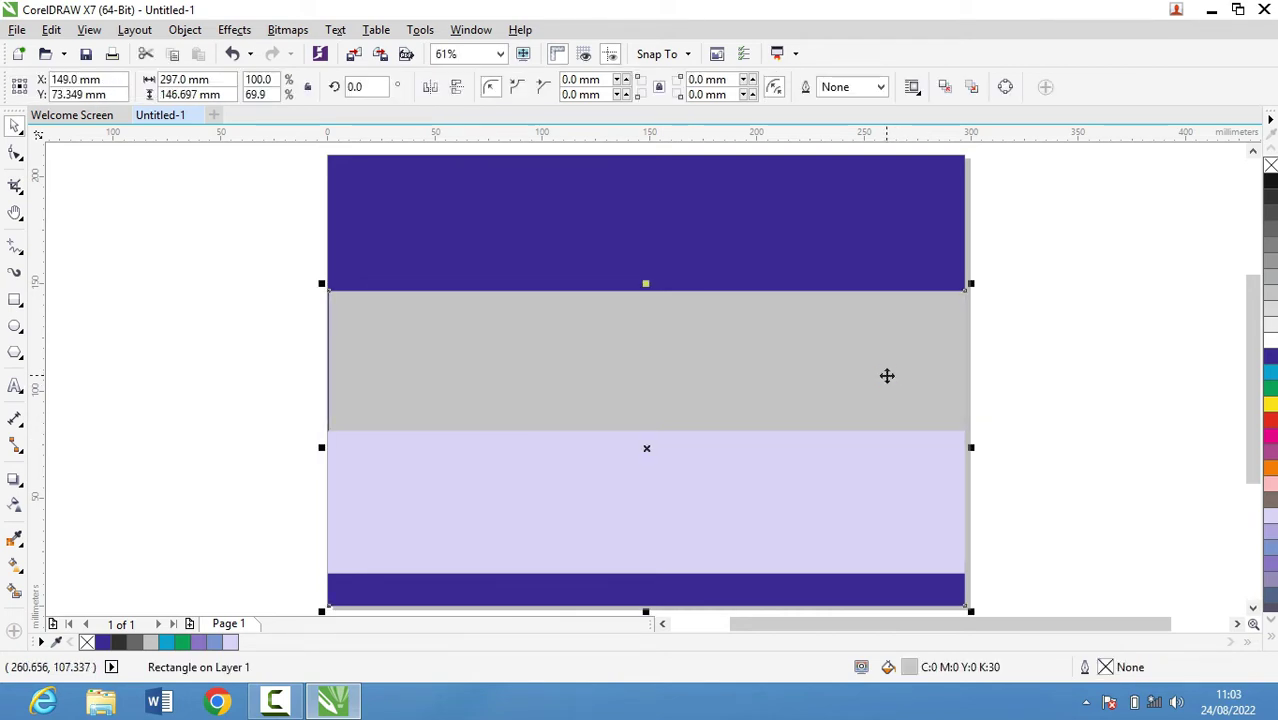
{"action": "left_click_drag", "start_coordinate": [887, 376], "coordinate": [887, 376]}
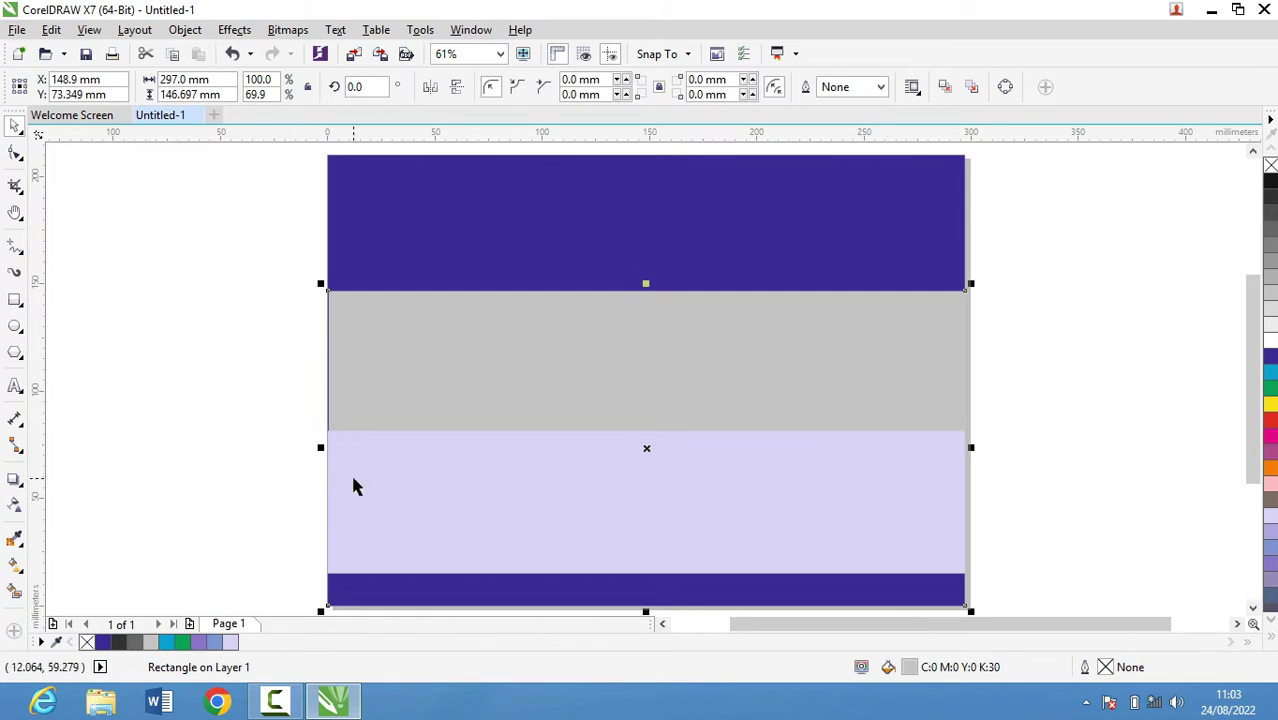
{"action": "key", "text": "ctrl+z"}
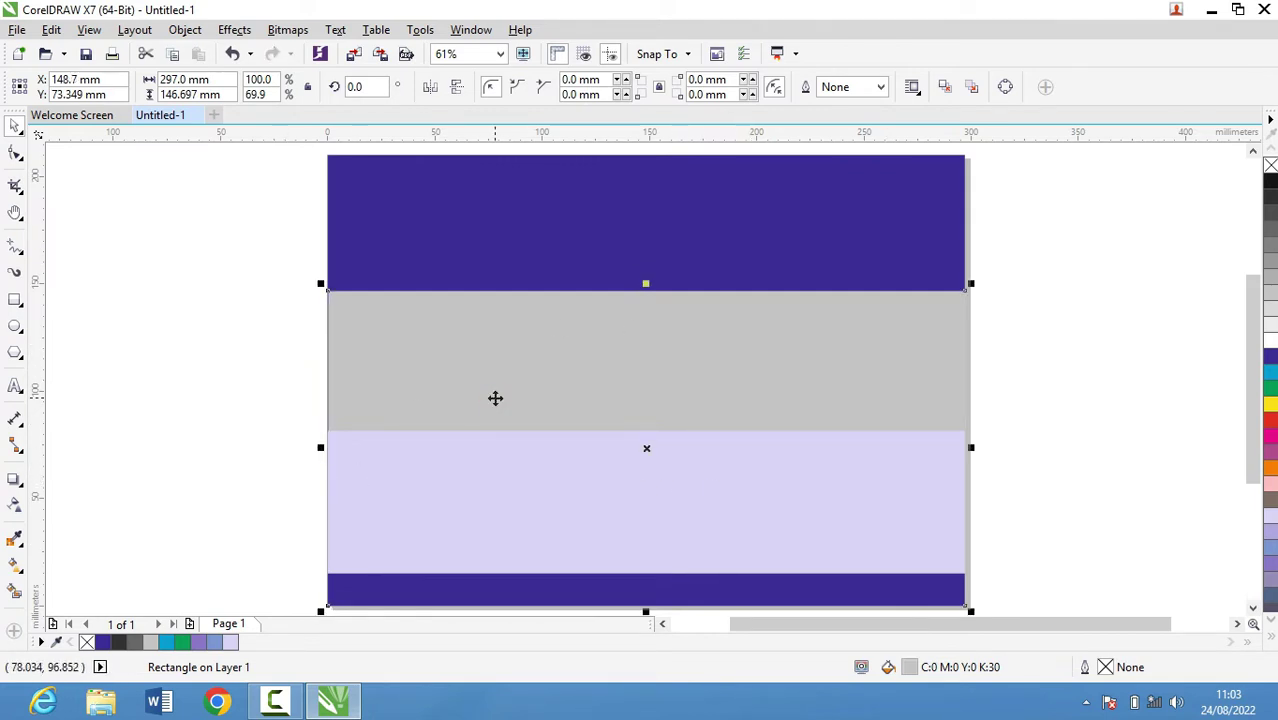
{"action": "left_click_drag", "start_coordinate": [494, 397], "coordinate": [495, 398]}
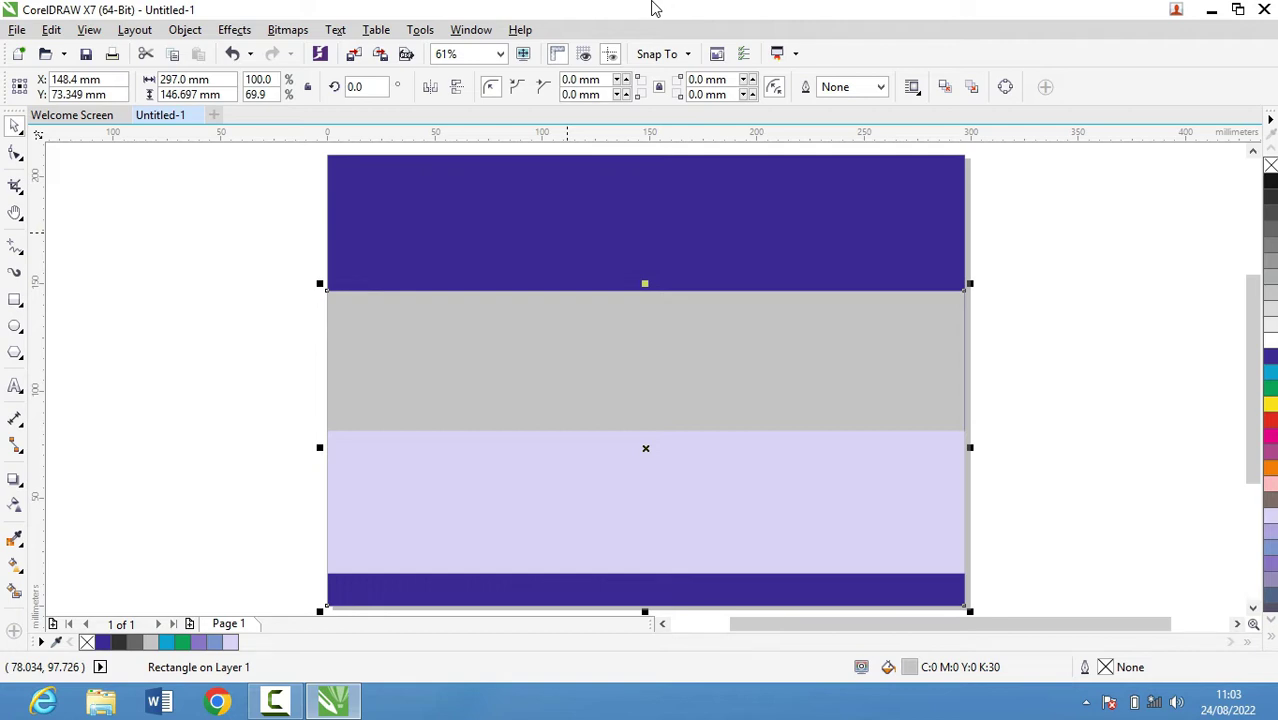
Step: Select across the bands, pan the view with H, and pick the Text tool
{"action": "left_click", "coordinate": [890, 358]}
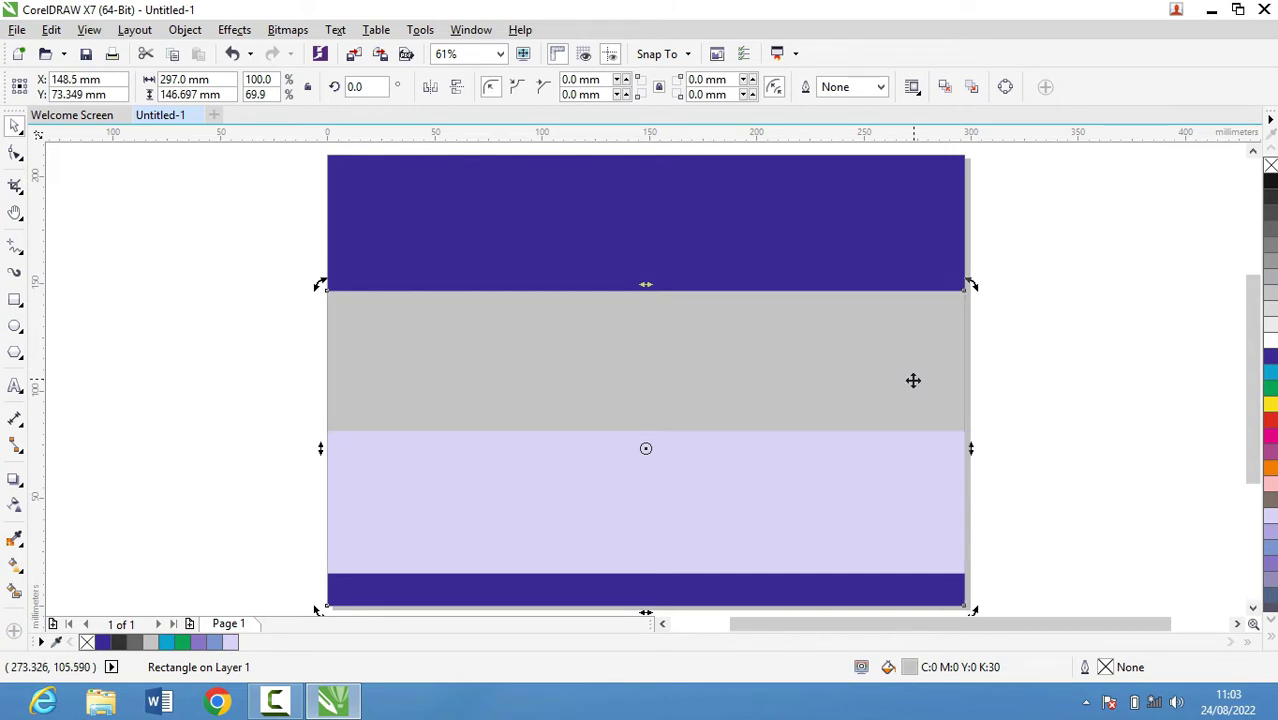
{"action": "left_click", "coordinate": [1040, 540]}
{"action": "mouse_move", "coordinate": [1039, 539]}
{"action": "left_mouse_down"}
{"action": "mouse_move", "coordinate": [142, 214]}
{"action": "mouse_move", "coordinate": [510, 277]}
{"action": "left_mouse_up"}
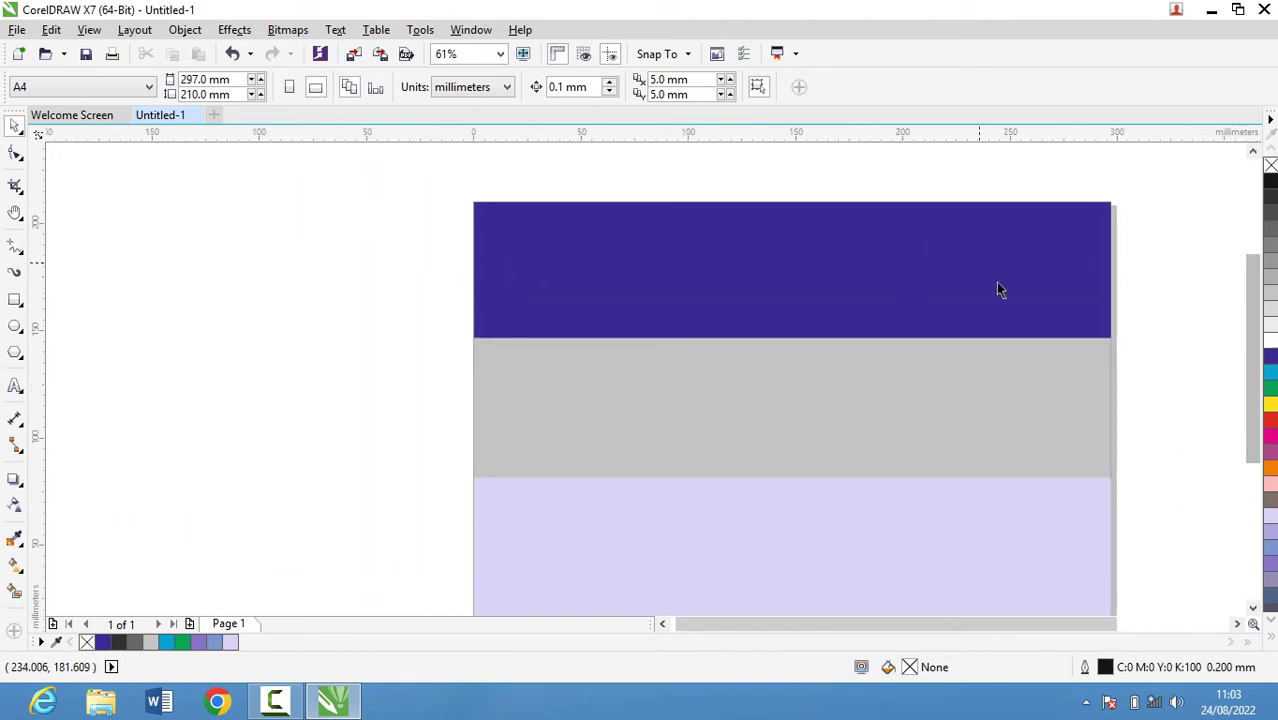
{"action": "scroll", "coordinate": [998, 289], "scroll_direction": "down", "scroll_amount": 4}
{"action": "scroll", "coordinate": [961, 388], "scroll_direction": "up", "scroll_amount": 4}
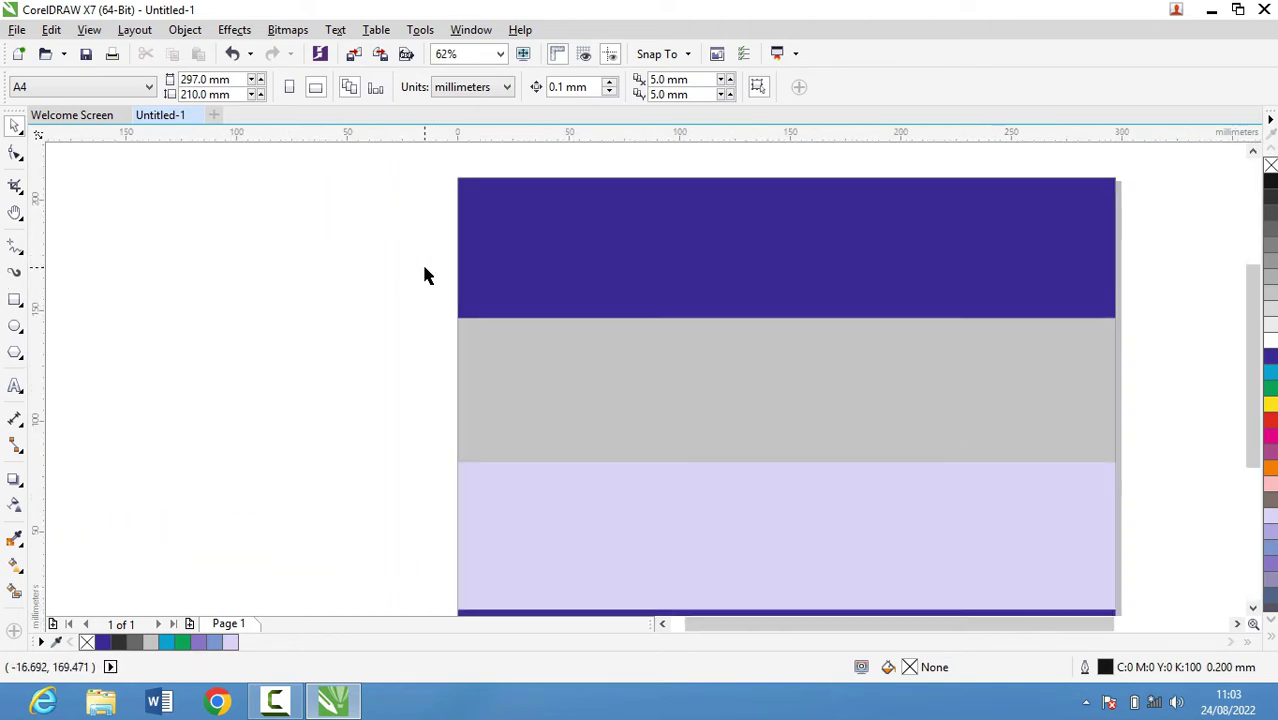
{"action": "key", "text": "h"}
{"action": "left_click_drag", "start_coordinate": [422, 265], "coordinate": [620, 348]}
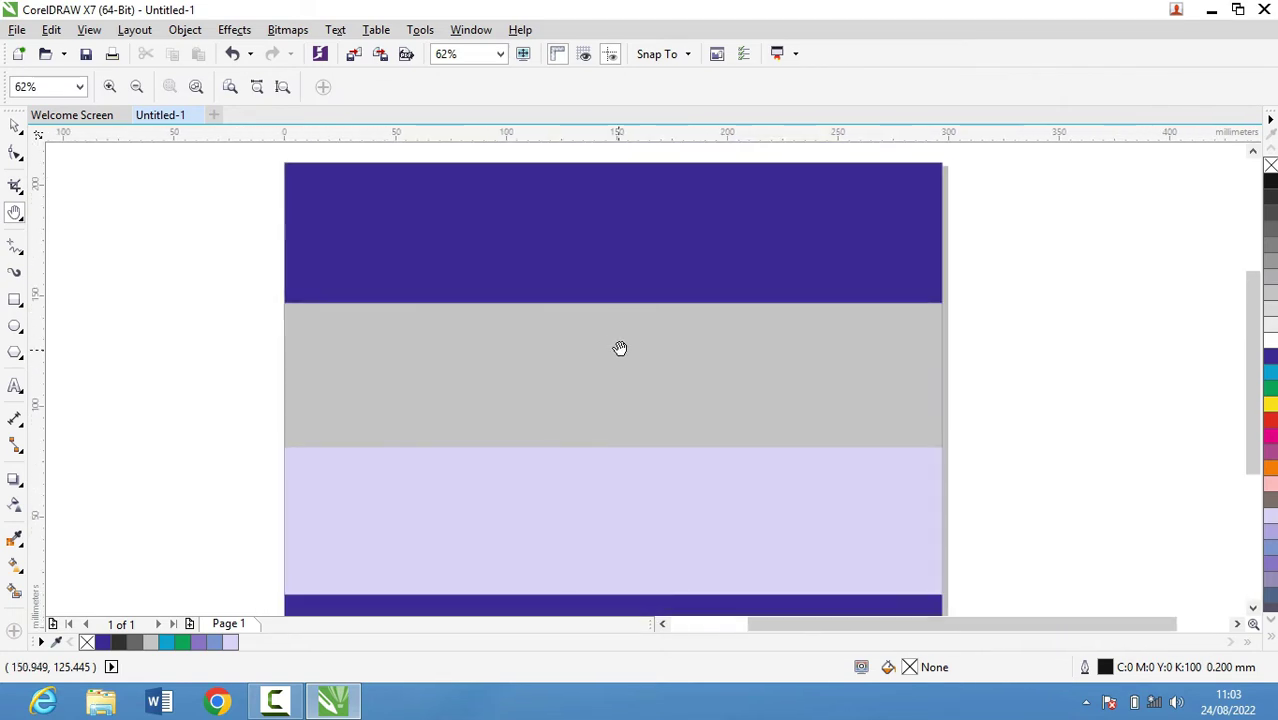
{"action": "scroll", "coordinate": [813, 348], "scroll_direction": "down", "scroll_amount": 1}
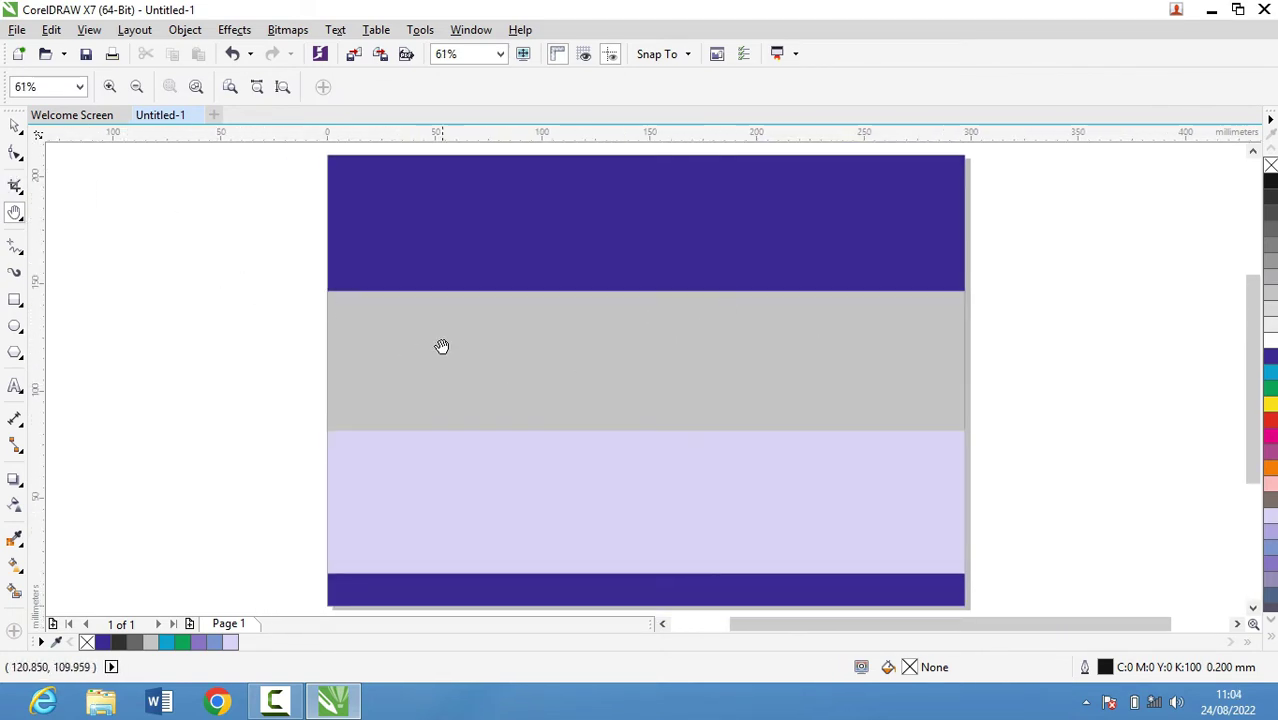
{"action": "left_click", "coordinate": [15, 386]}
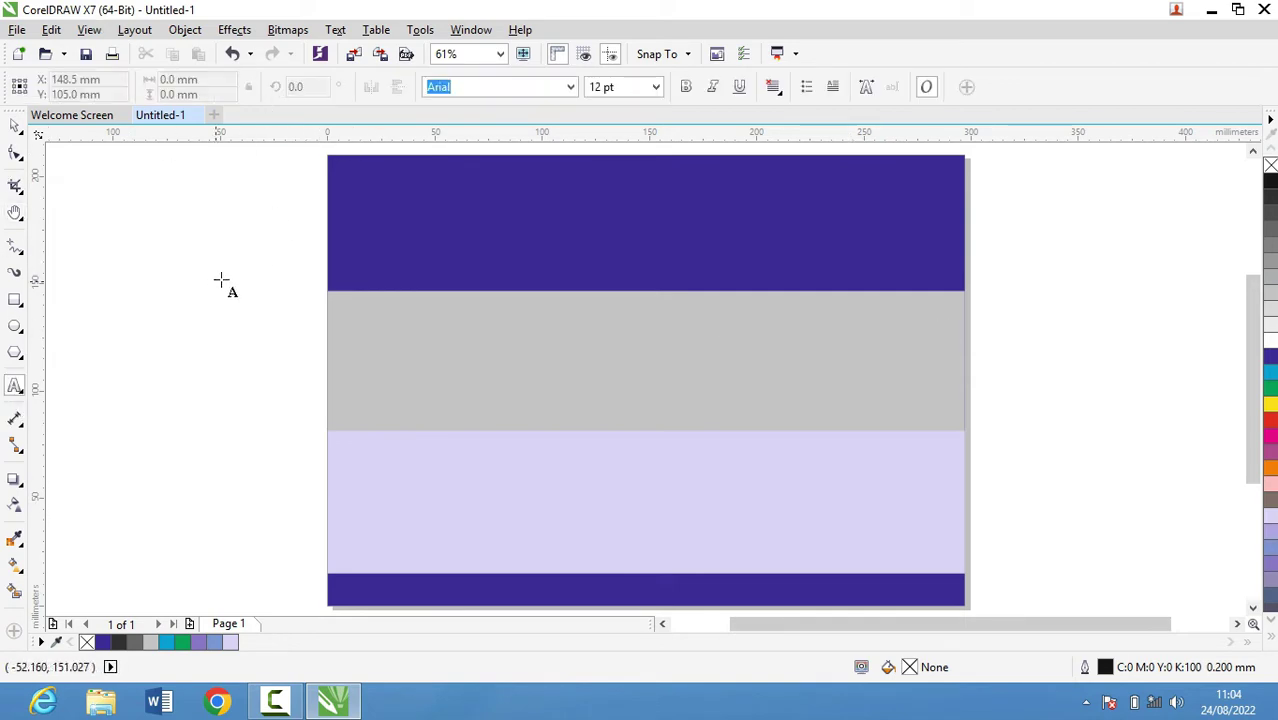
Step: Type 'Faisal English Language' as a new text line left of the page
{"action": "left_click", "coordinate": [236, 253]}
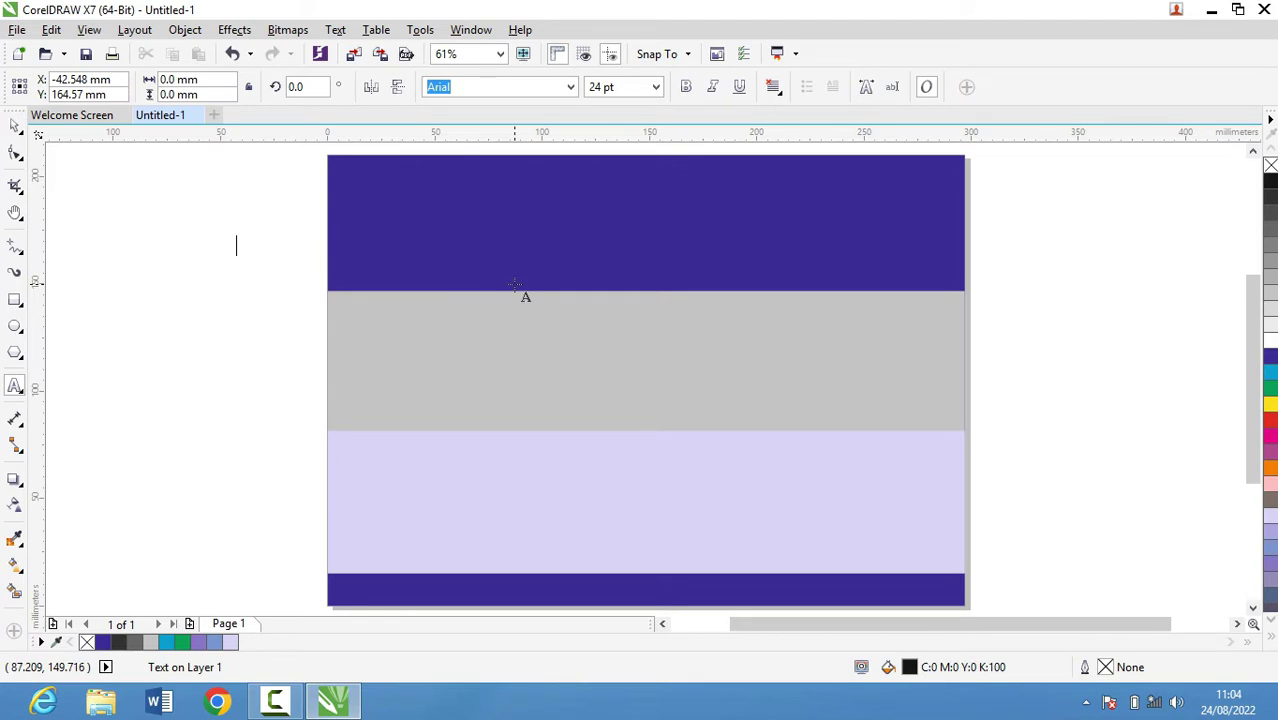
{"action": "type", "text": "Faisal Engl"}
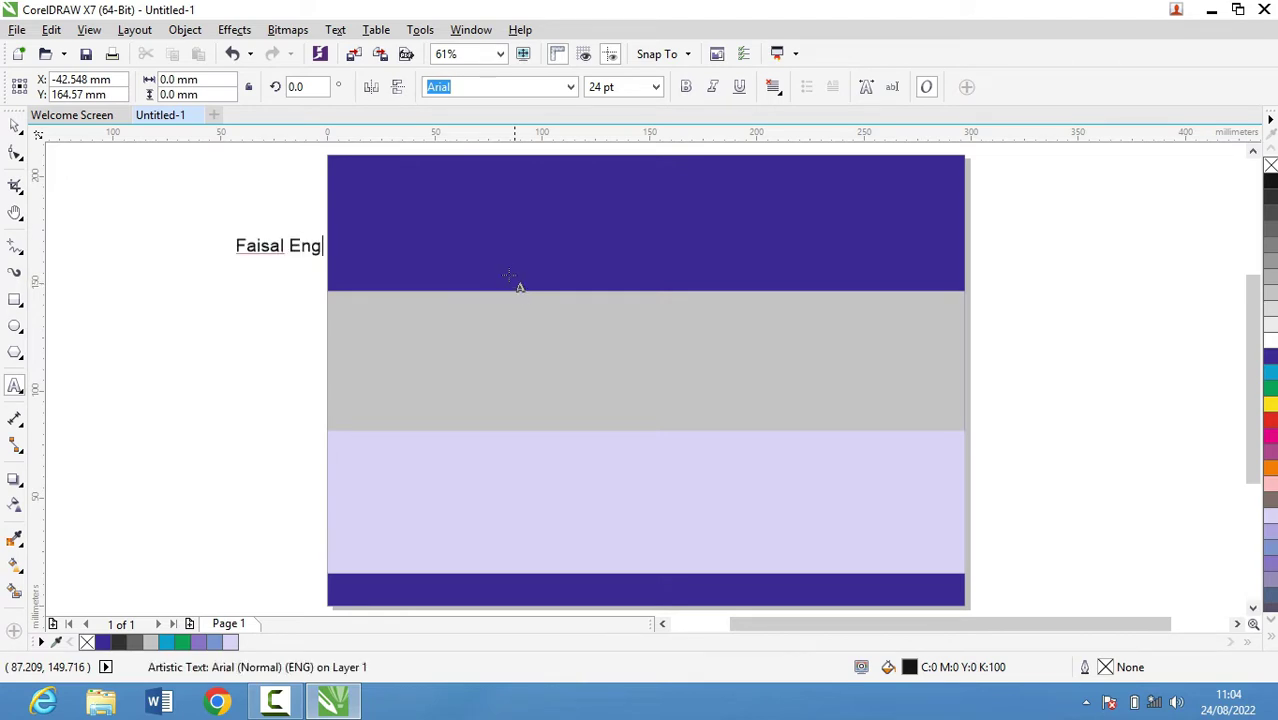
{"action": "type", "text": "ish Langu"}
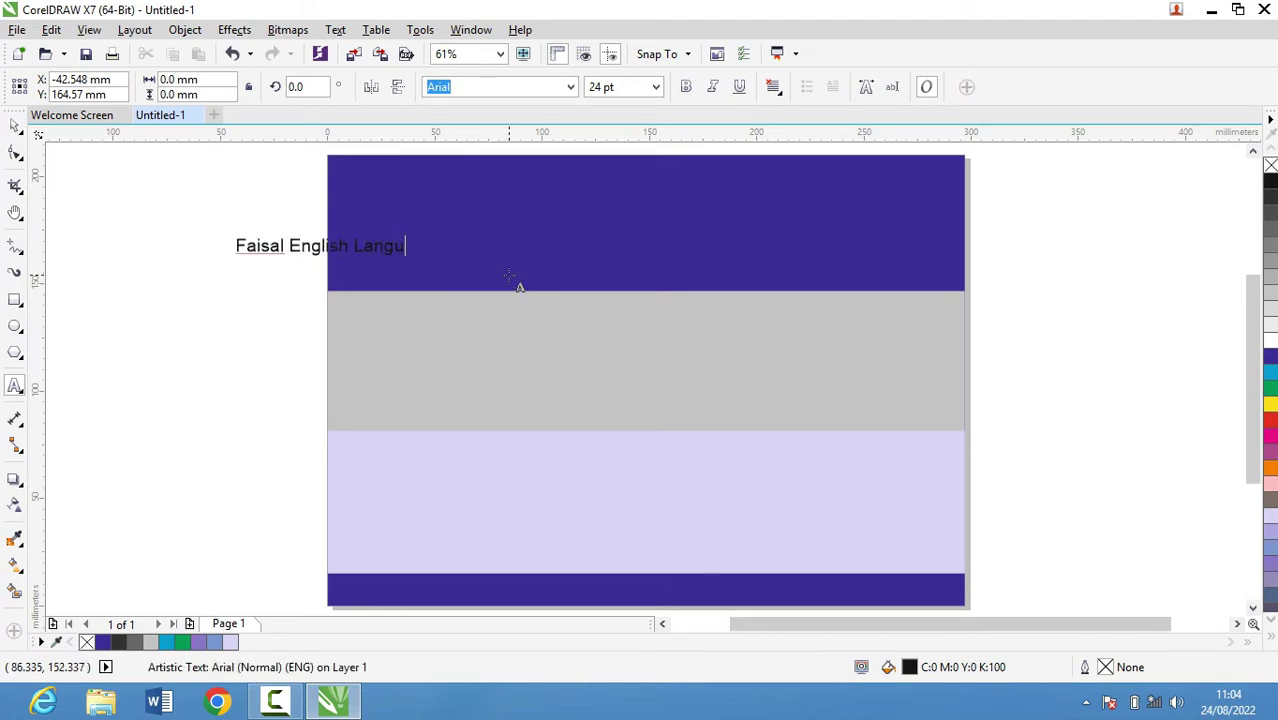
{"action": "type", "text": "age & Computer Center"}
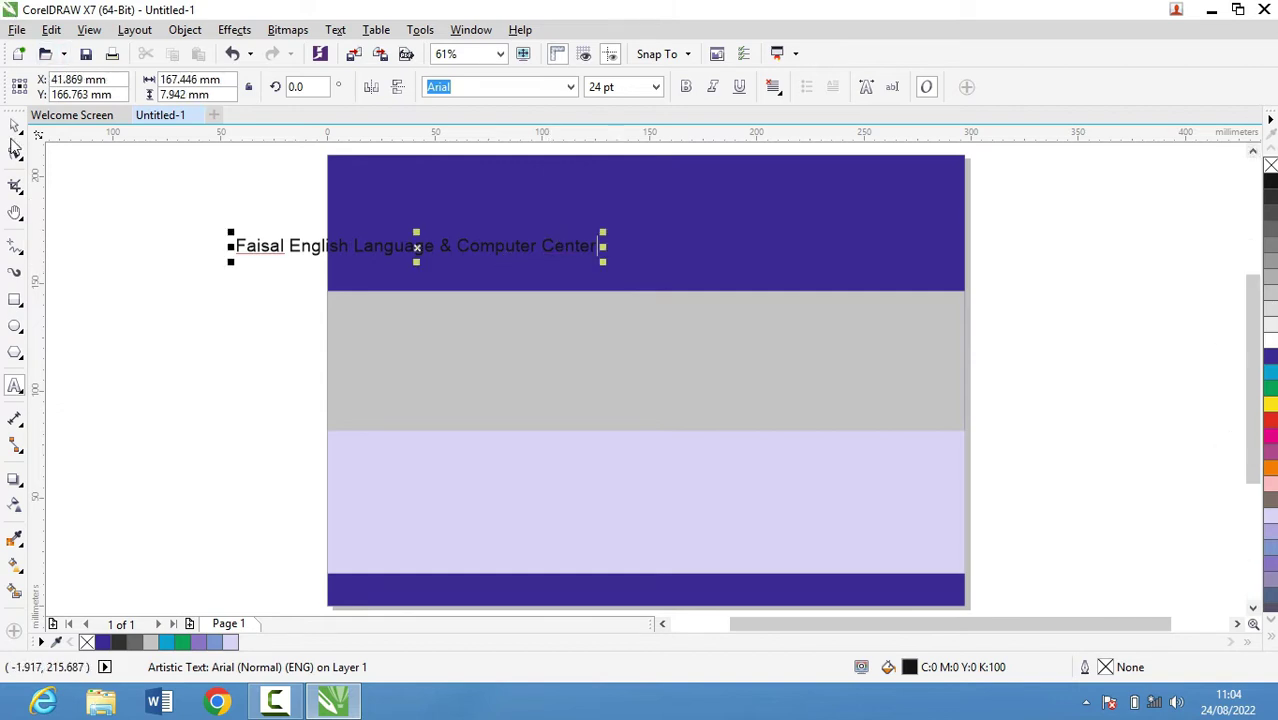
Step: Enlarge the title text and move it up into the top dark blue band
{"action": "left_click", "coordinate": [14, 124]}
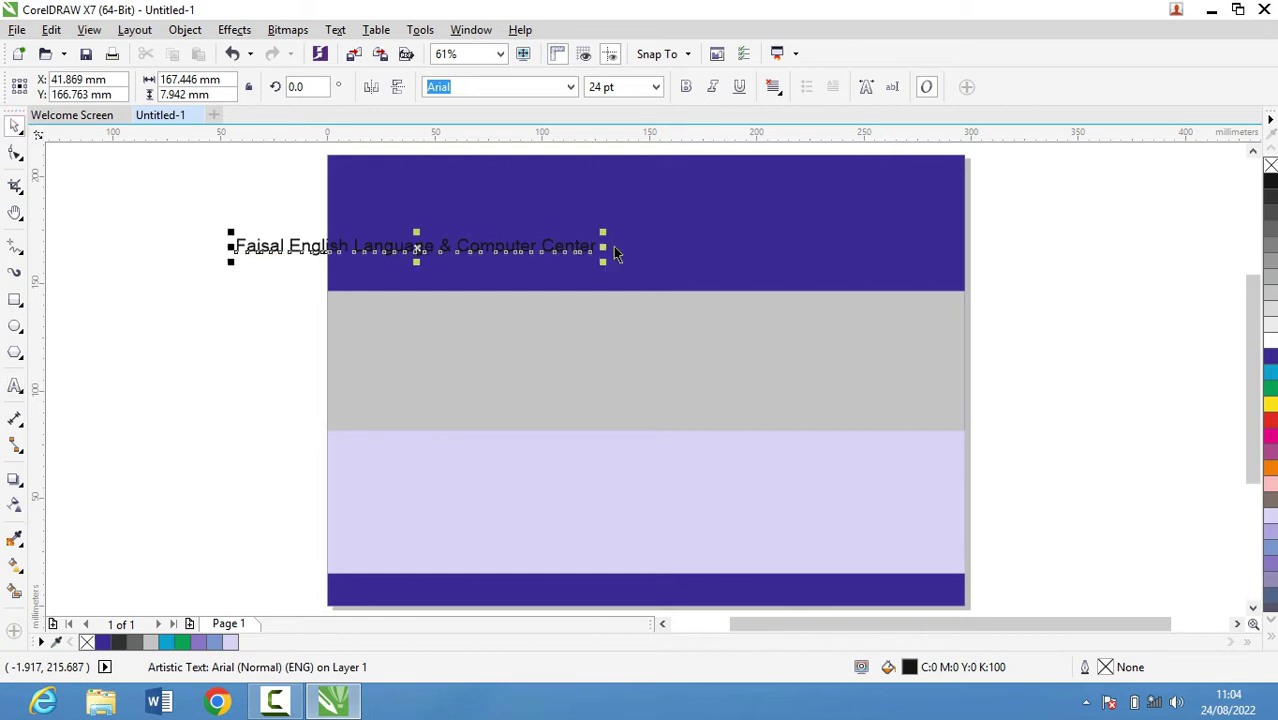
{"action": "mouse_move", "coordinate": [418, 250]}
{"action": "left_mouse_down"}
{"action": "mouse_move", "coordinate": [339, 310]}
{"action": "mouse_move", "coordinate": [342, 345]}
{"action": "left_mouse_up"}
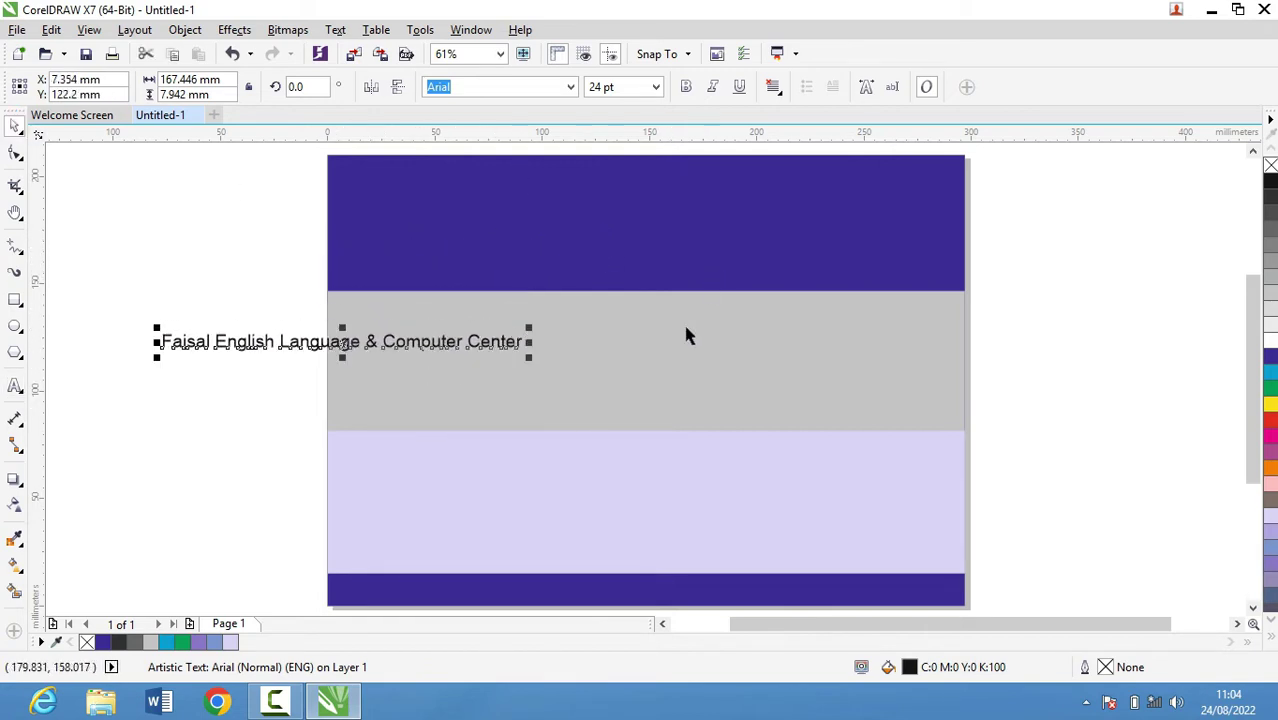
{"action": "mouse_move", "coordinate": [528, 357]}
{"action": "left_mouse_down"}
{"action": "mouse_move", "coordinate": [679, 470]}
{"action": "mouse_move", "coordinate": [622, 379]}
{"action": "mouse_move", "coordinate": [494, 294]}
{"action": "mouse_move", "coordinate": [699, 547]}
{"action": "mouse_move", "coordinate": [456, 186]}
{"action": "mouse_move", "coordinate": [488, 479]}
{"action": "mouse_move", "coordinate": [442, 291]}
{"action": "mouse_move", "coordinate": [462, 456]}
{"action": "mouse_move", "coordinate": [606, 609]}
{"action": "mouse_move", "coordinate": [545, 394]}
{"action": "mouse_move", "coordinate": [571, 431]}
{"action": "left_mouse_up"}
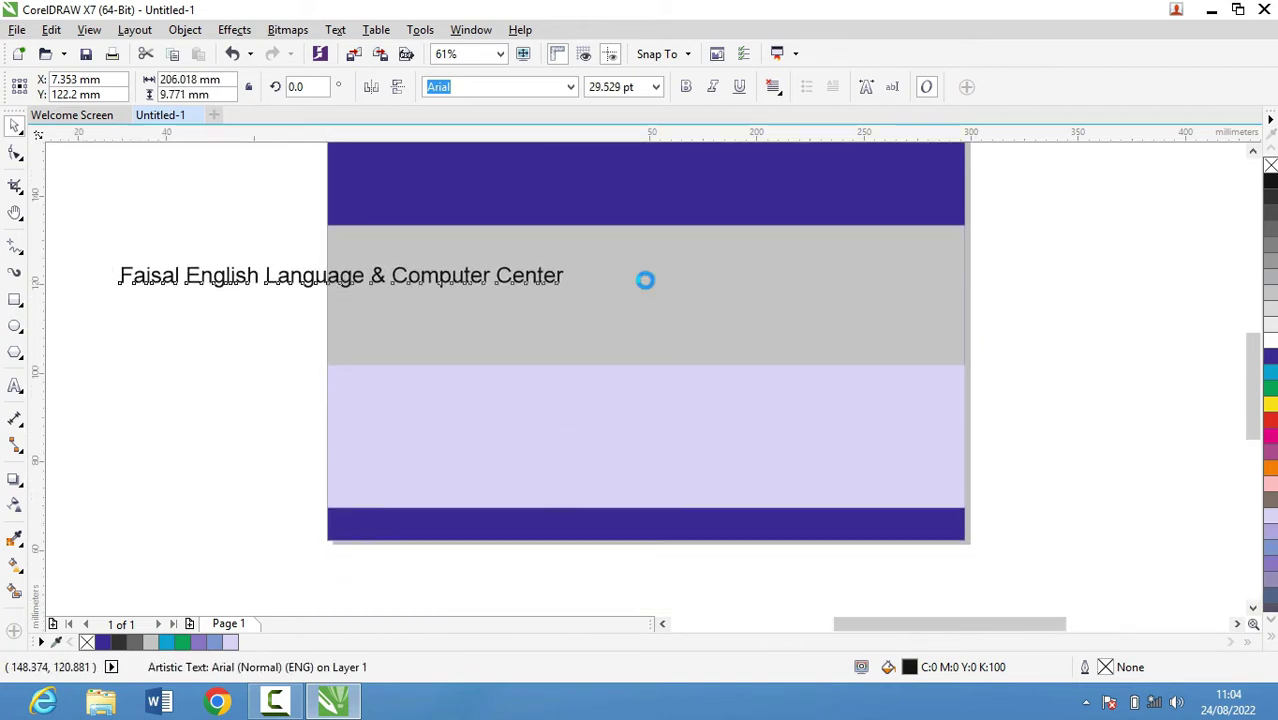
{"action": "scroll", "coordinate": [640, 290], "scroll_direction": "up", "scroll_amount": 3}
{"action": "scroll", "coordinate": [602, 366], "scroll_direction": "down", "scroll_amount": 3}
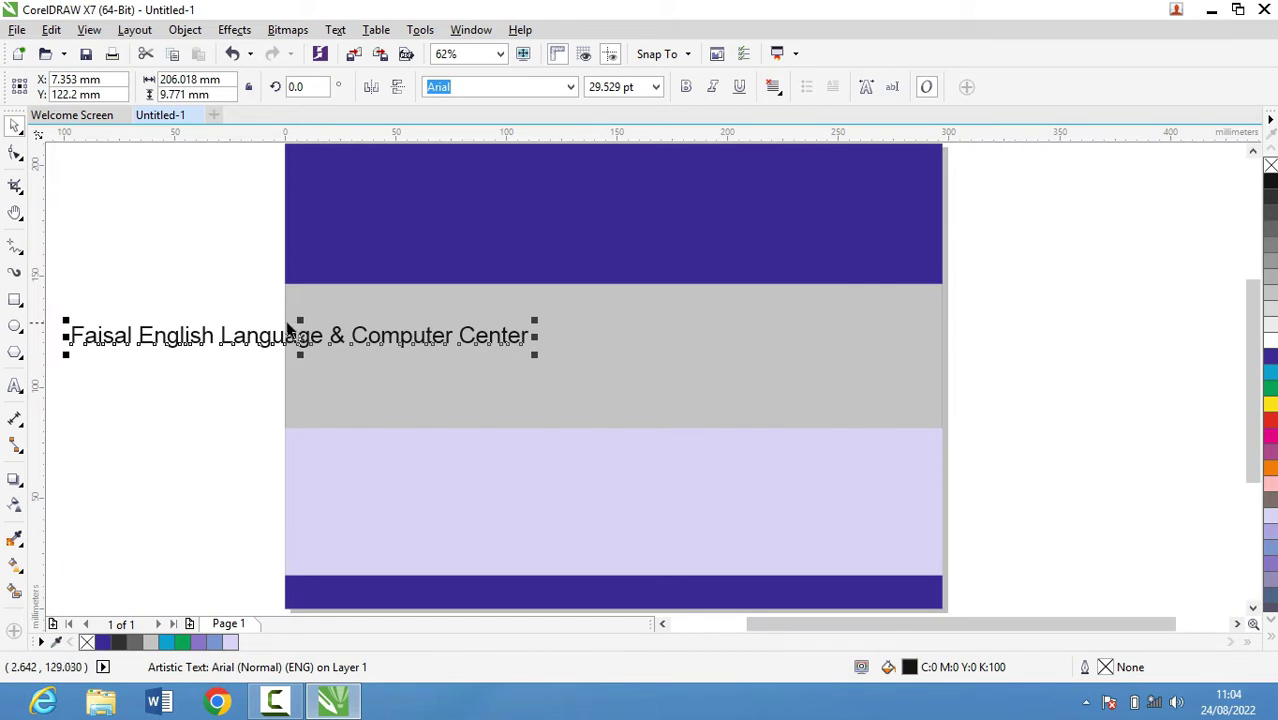
{"action": "mouse_move", "coordinate": [298, 334]}
{"action": "left_mouse_down"}
{"action": "mouse_move", "coordinate": [617, 202]}
{"action": "mouse_move", "coordinate": [610, 215]}
{"action": "left_mouse_up"}
Step: Break the title after 'Language' into two lines and centre-align them
{"action": "double_click", "coordinate": [585, 215]}
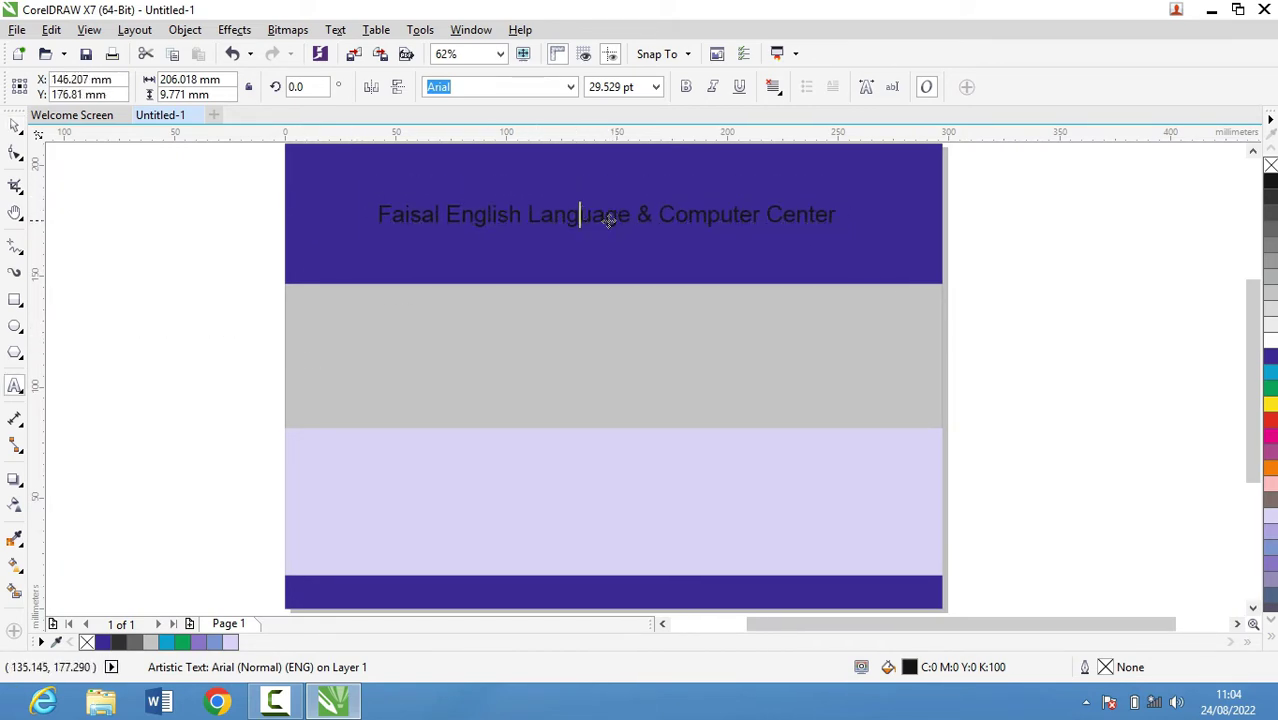
{"action": "left_click", "coordinate": [631, 215]}
{"action": "key", "text": "Return"}
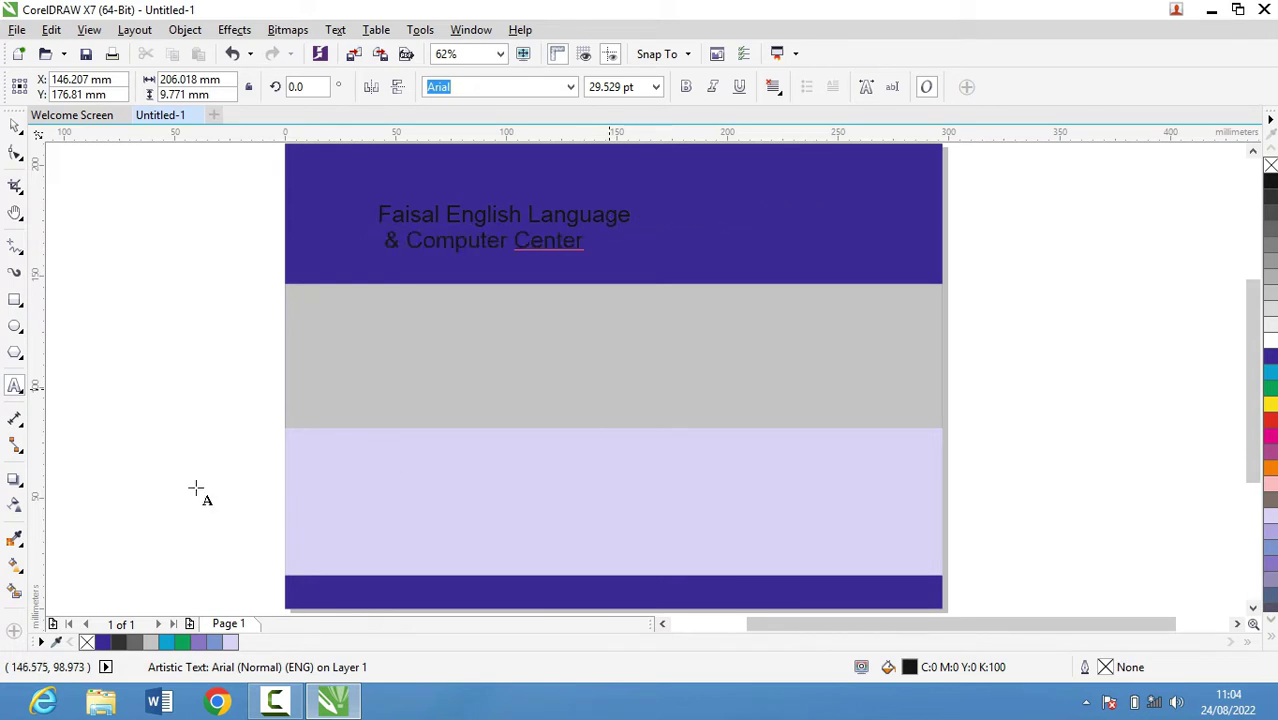
{"action": "key", "text": "ctrl+a"}
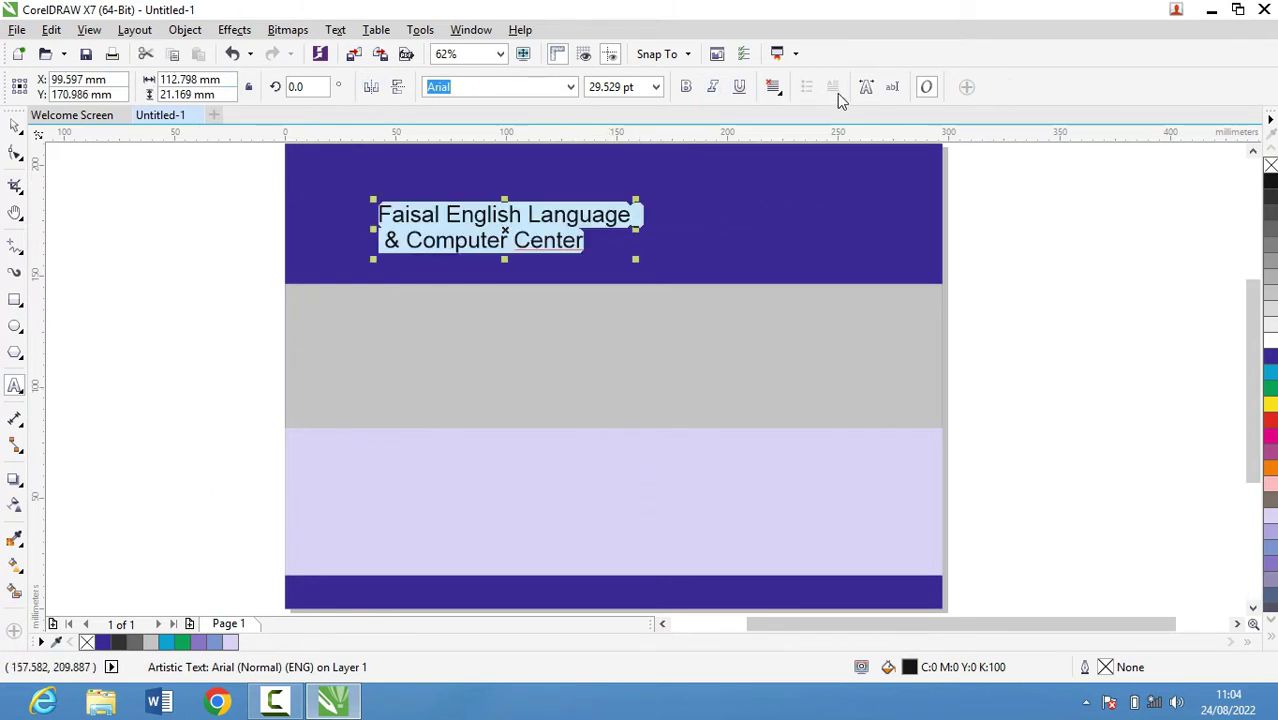
{"action": "left_click", "coordinate": [773, 88]}
{"action": "left_click", "coordinate": [790, 157]}
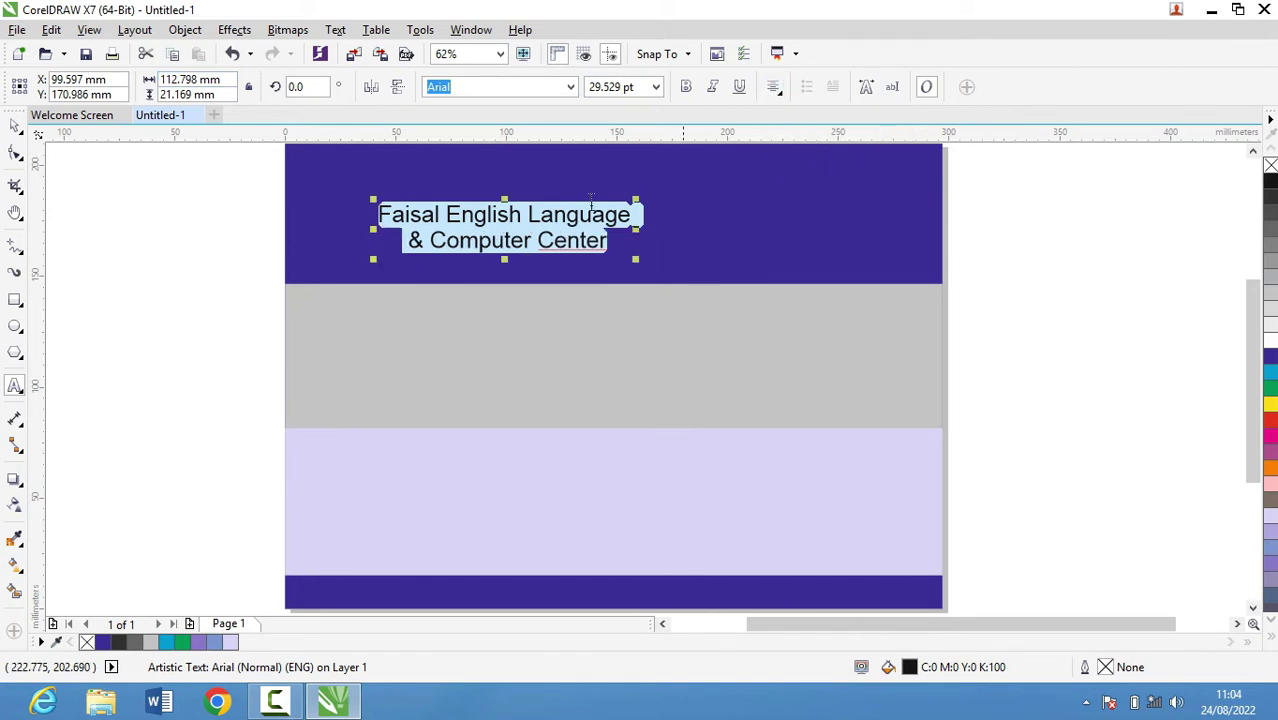
{"action": "left_click_drag", "start_coordinate": [505, 225], "coordinate": [506, 224]}
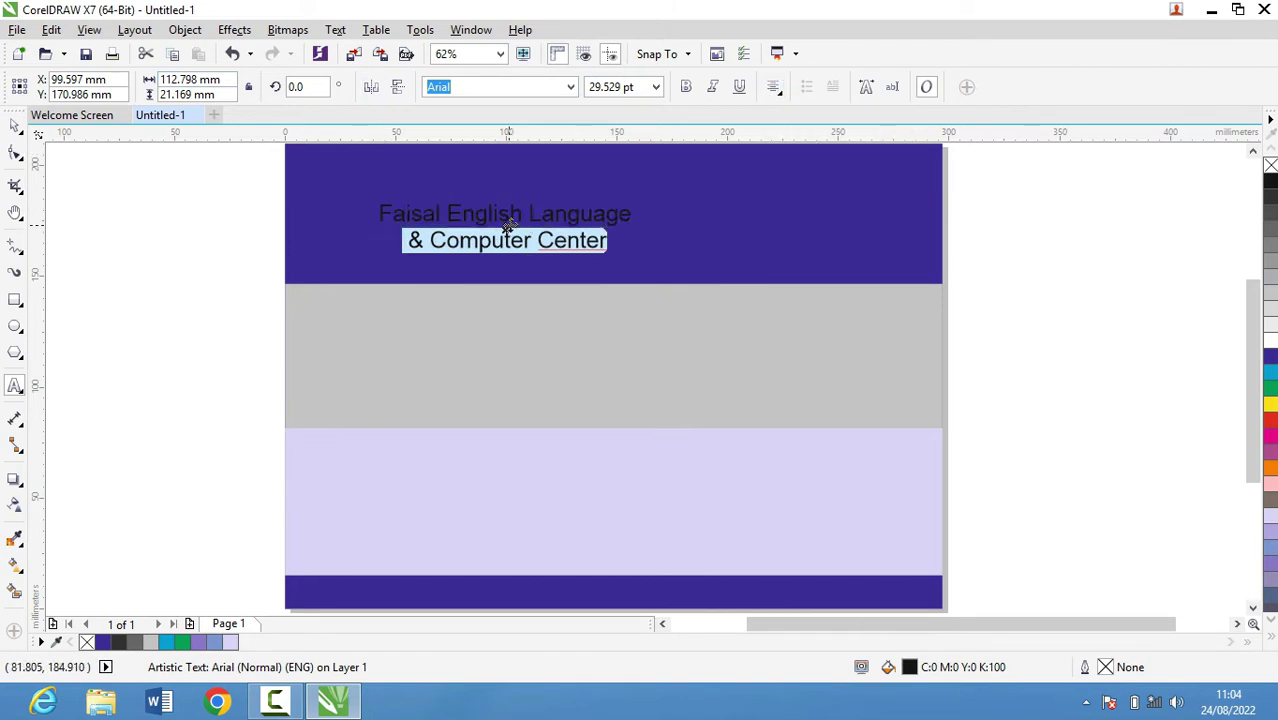
{"action": "left_click", "coordinate": [557, 198]}
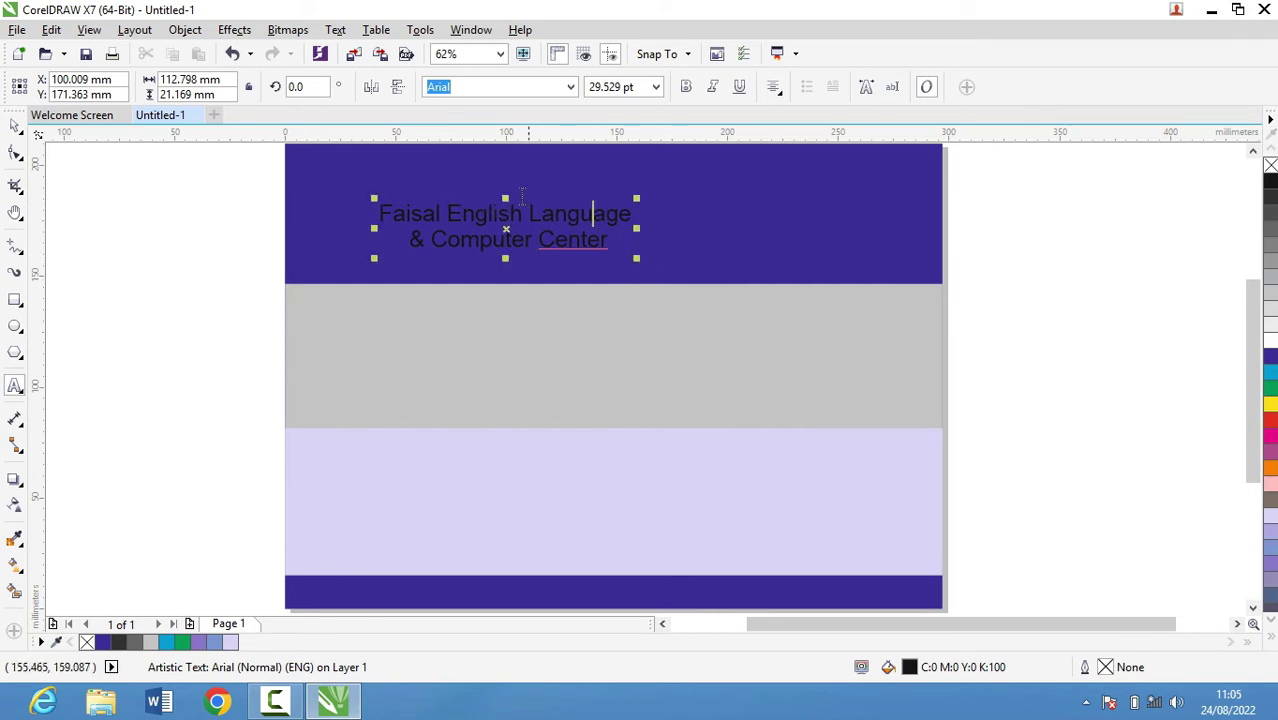
Step: Enlarge the two-line title so it fills and centres in the top band
{"action": "left_click", "coordinate": [16, 127]}
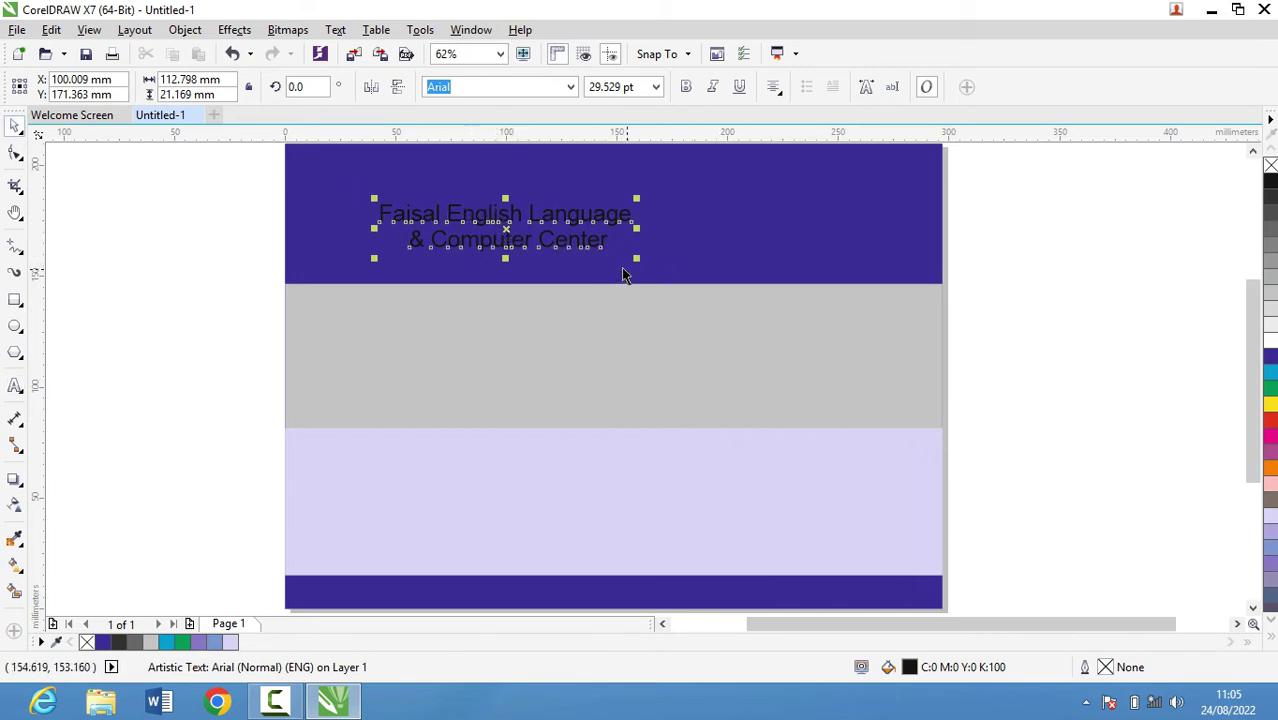
{"action": "left_click_drag", "start_coordinate": [637, 258], "coordinate": [741, 322]}
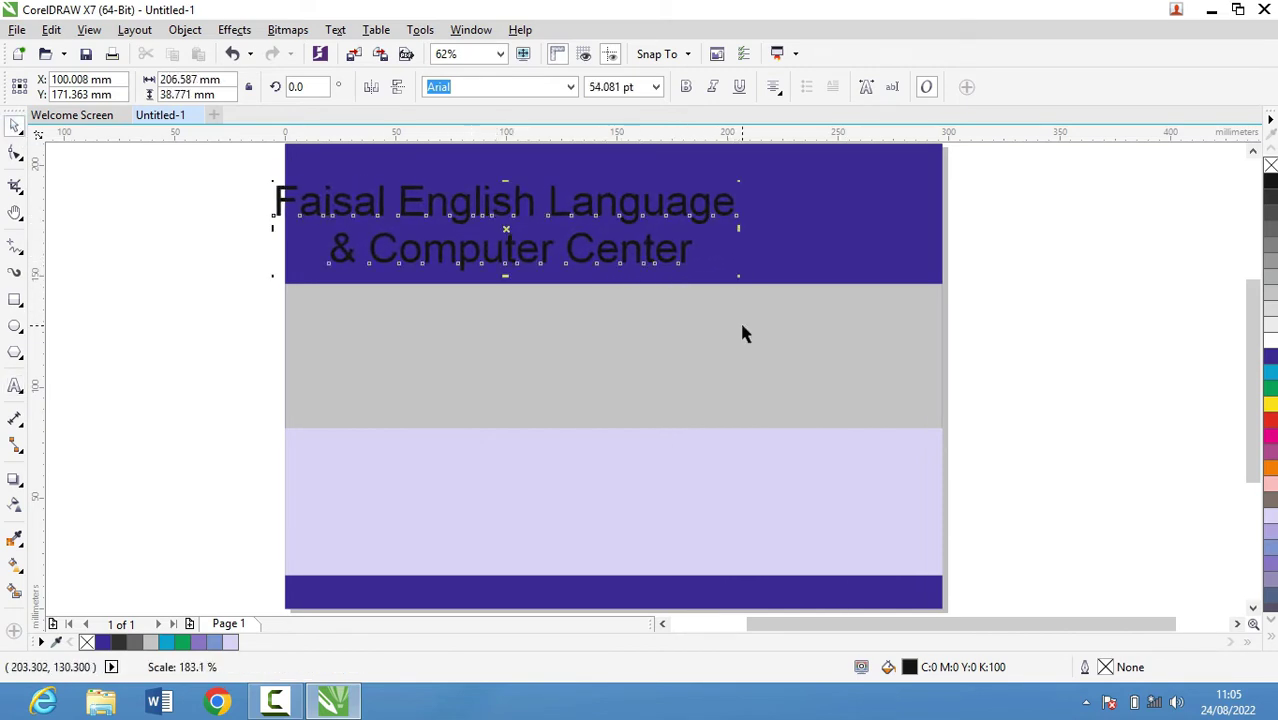
{"action": "left_click_drag", "start_coordinate": [507, 232], "coordinate": [628, 222]}
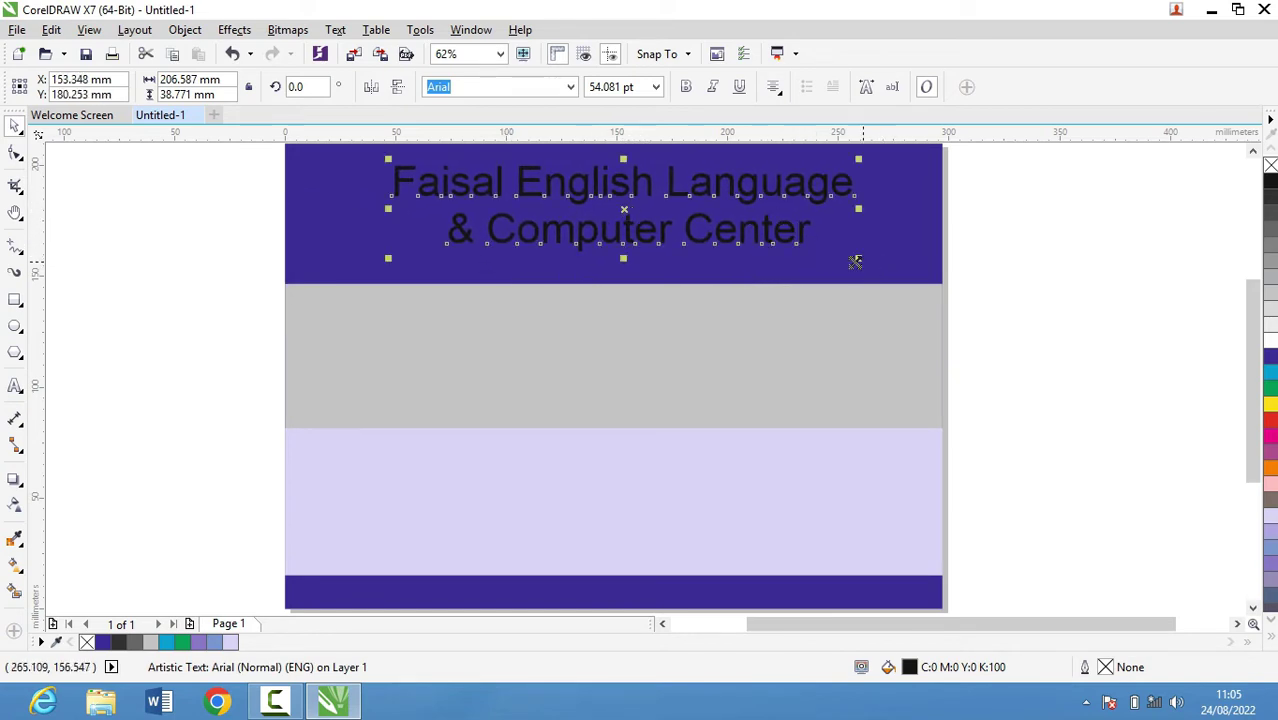
{"action": "left_click_drag", "start_coordinate": [855, 256], "coordinate": [902, 325]}
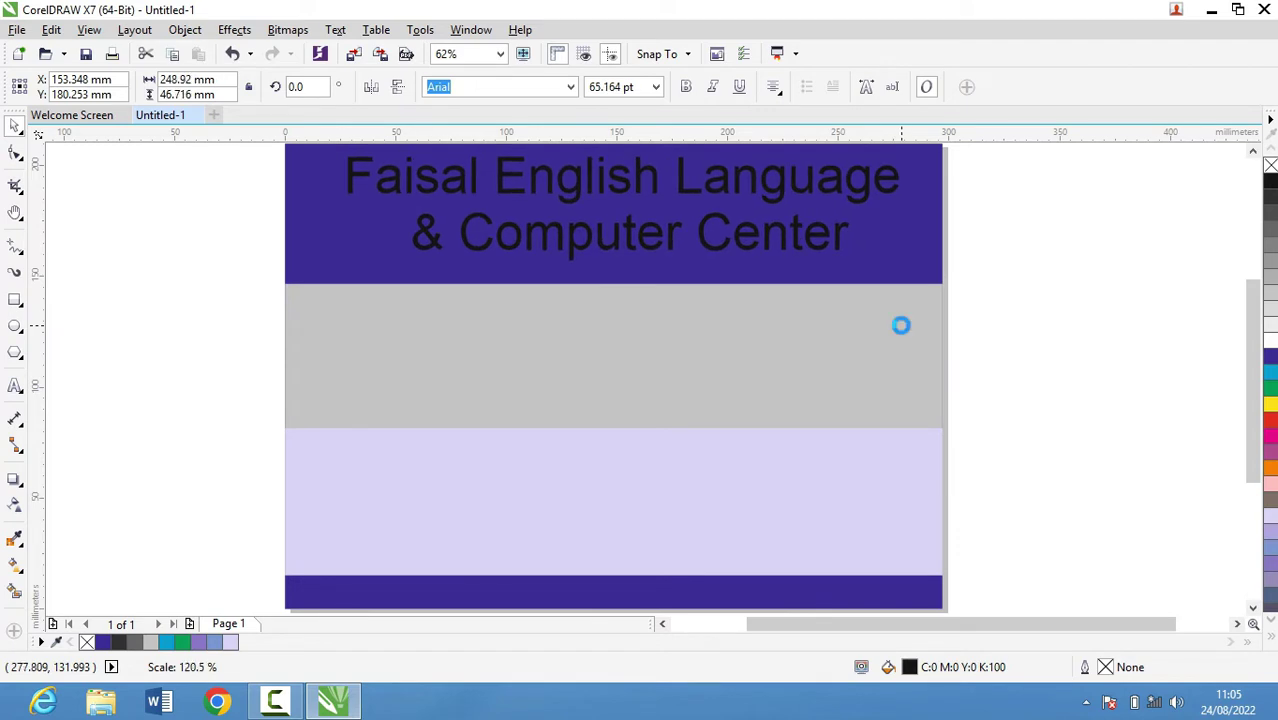
Step: Make the title white and set it in the Impact font
{"action": "left_click", "coordinate": [688, 180]}
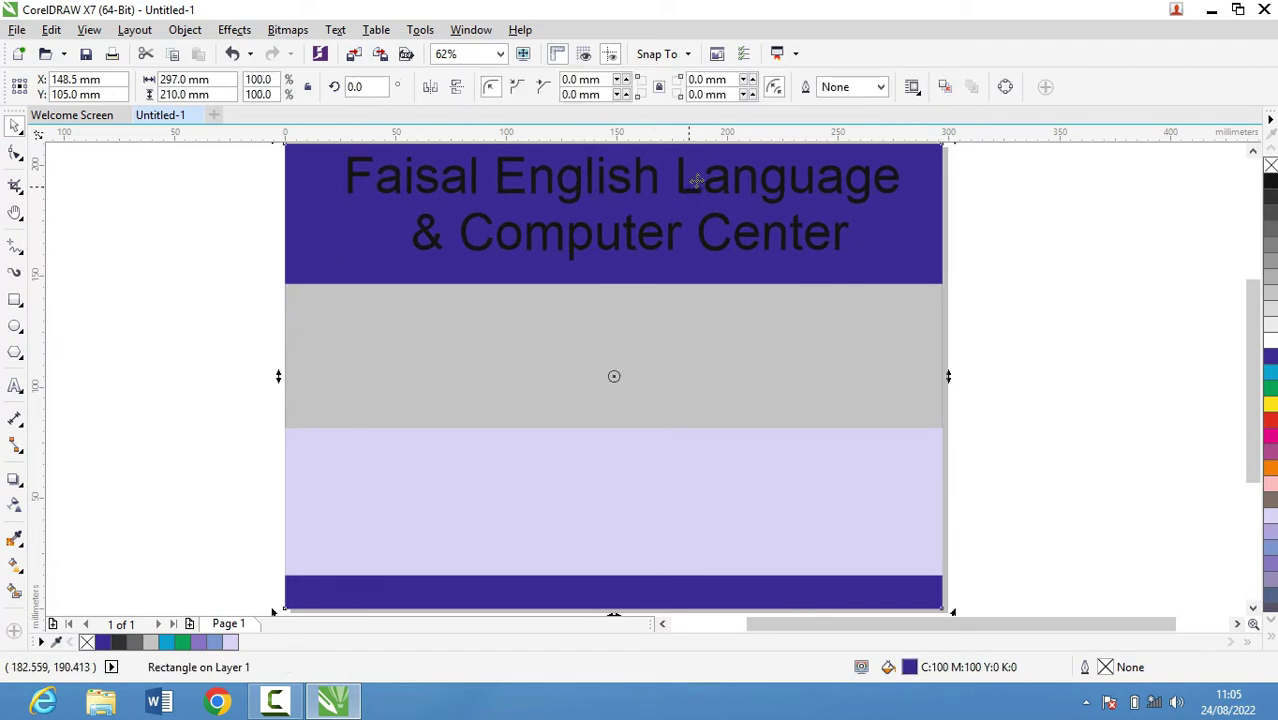
{"action": "left_click", "coordinate": [607, 180]}
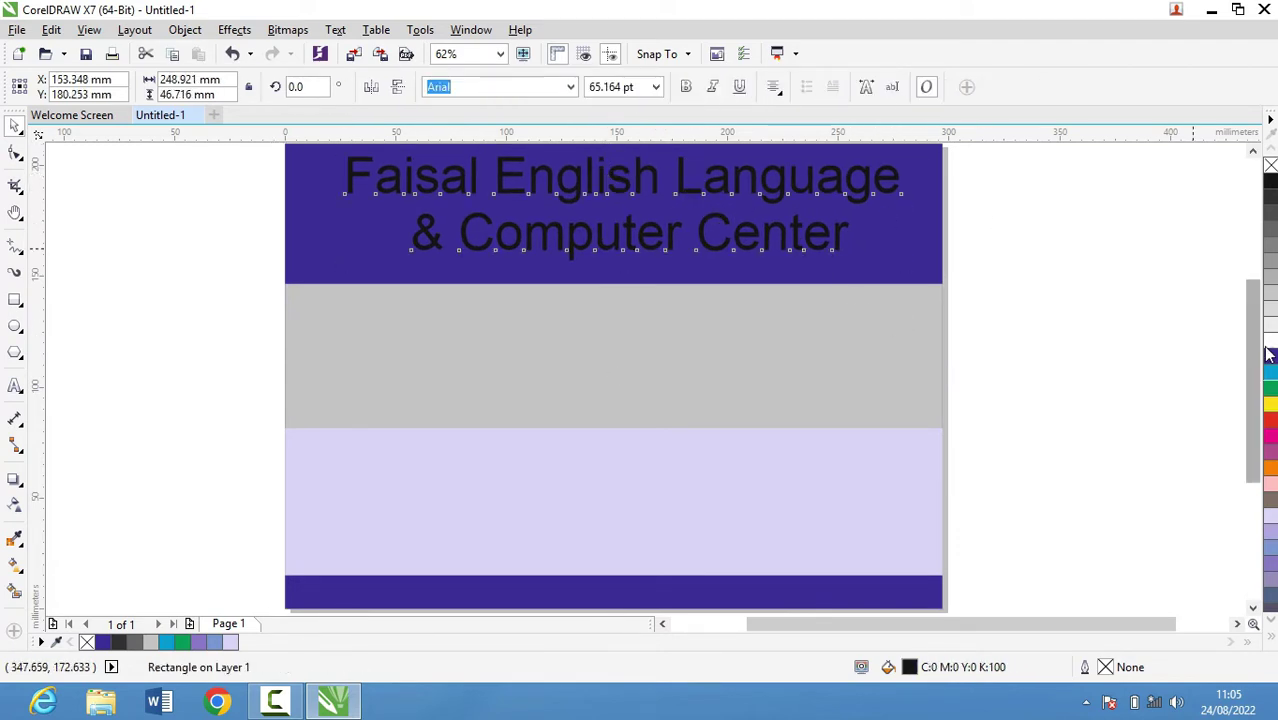
{"action": "left_click", "coordinate": [1269, 403]}
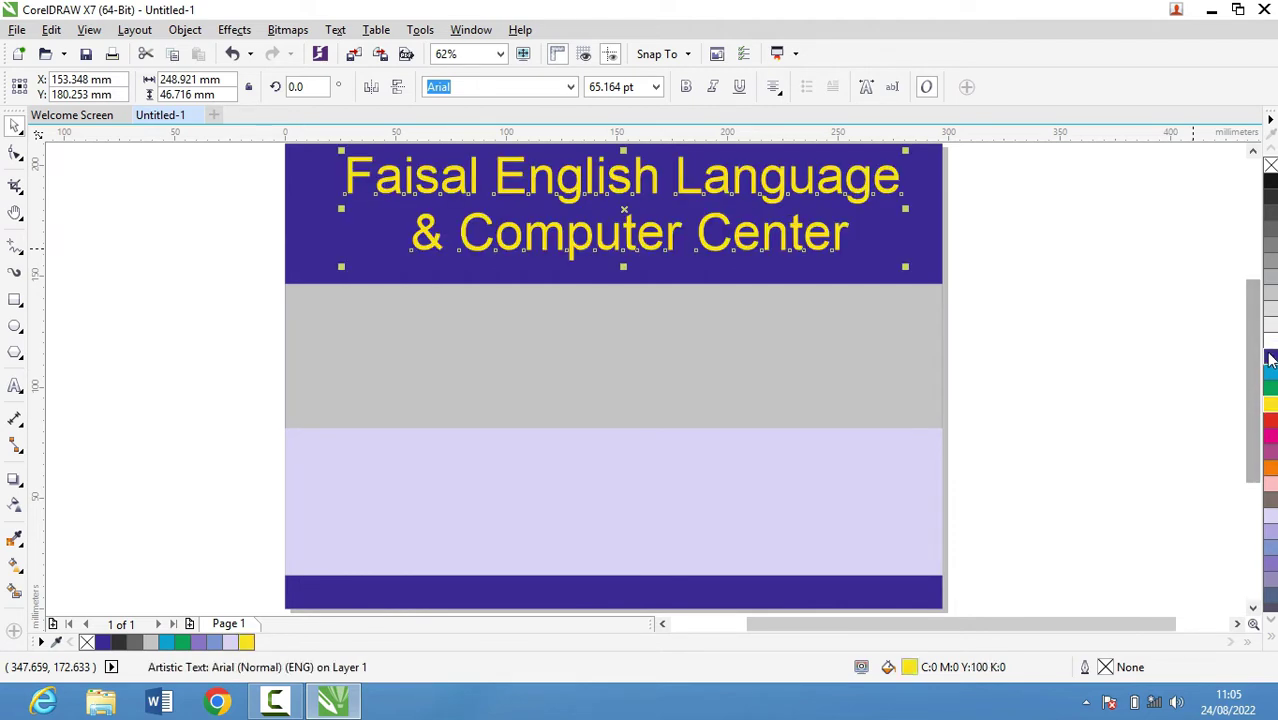
{"action": "left_click", "coordinate": [1266, 328]}
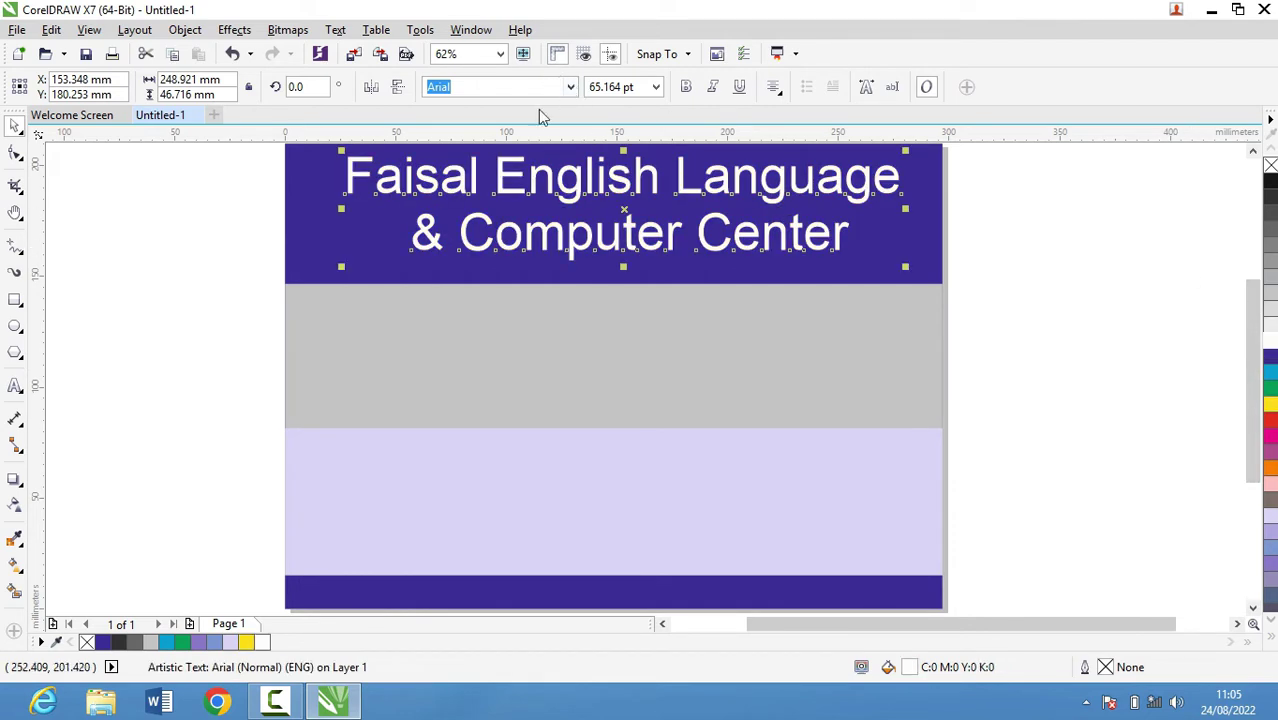
{"action": "type", "text": "Impact"}
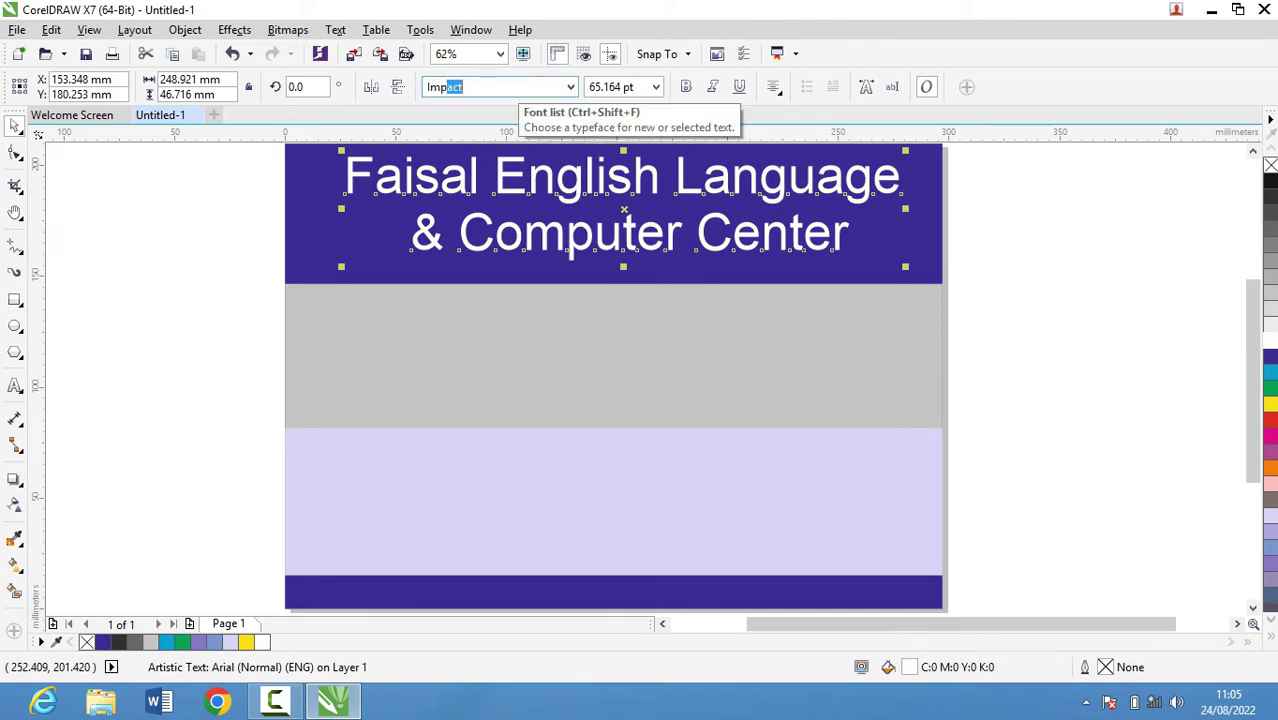
{"action": "key", "text": "Return"}
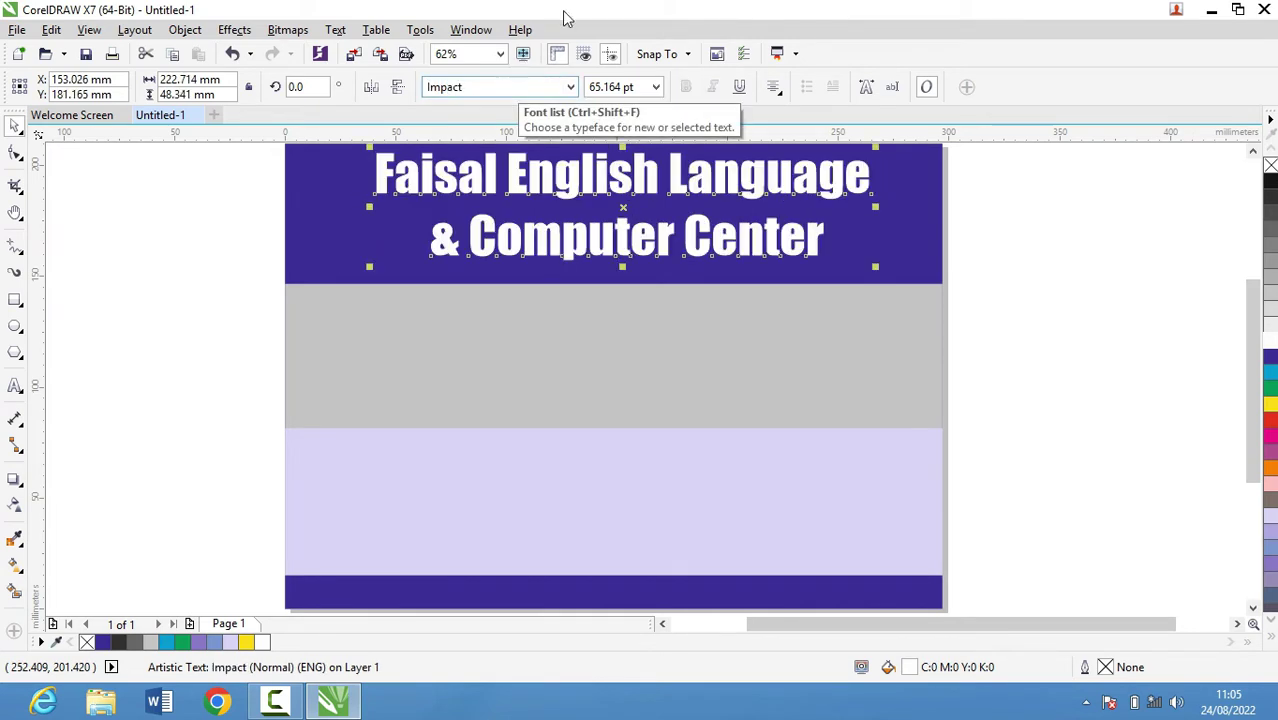
{"action": "left_click", "coordinate": [570, 87]}
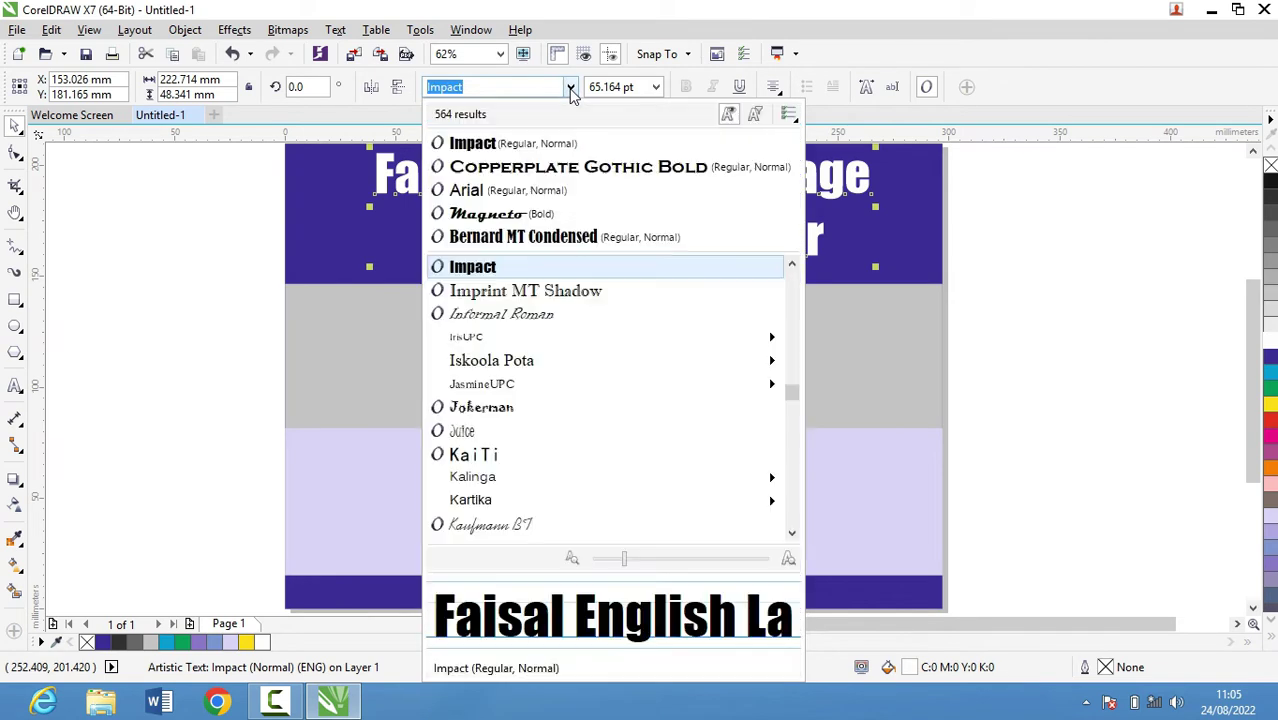
{"action": "mouse_move", "coordinate": [612, 384]}
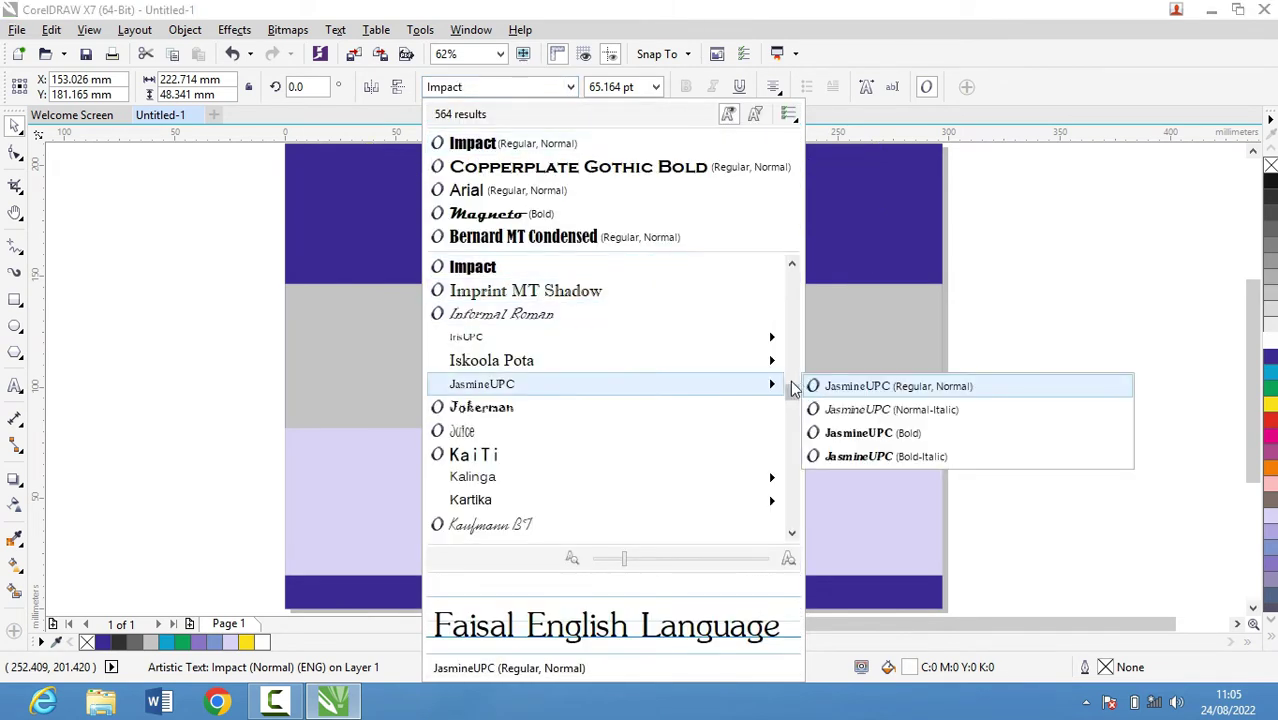
{"action": "mouse_move", "coordinate": [799, 393]}
{"action": "left_mouse_down"}
{"action": "mouse_move", "coordinate": [788, 359]}
{"action": "mouse_move", "coordinate": [803, 457]}
{"action": "left_mouse_up"}
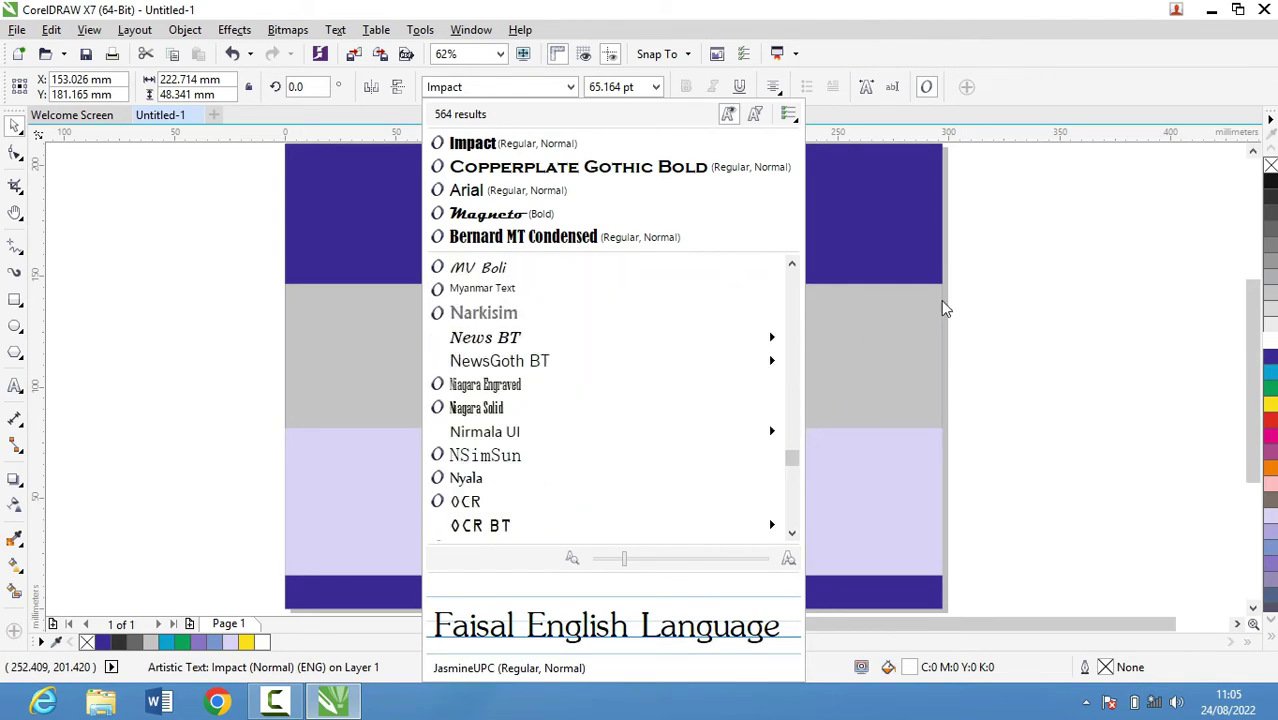
{"action": "key", "text": "Escape"}
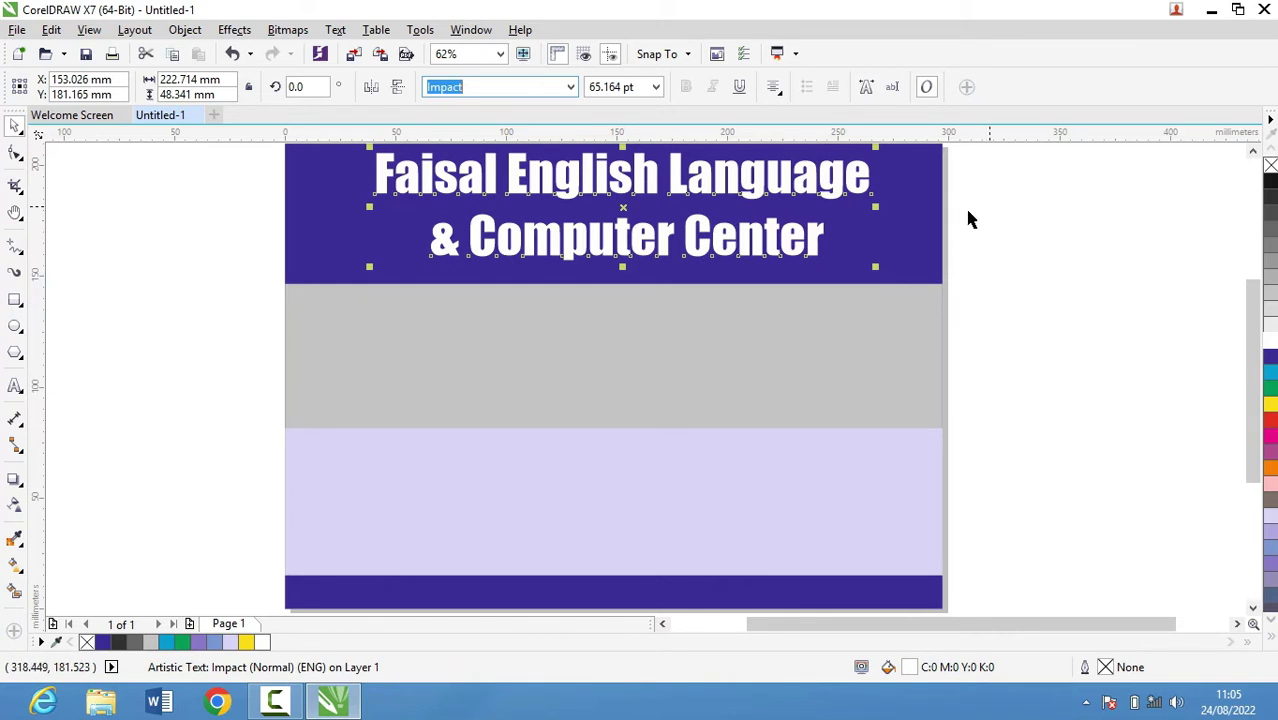
Step: Fit the whole page in view and clear the selection
{"action": "left_click", "coordinate": [1031, 216]}
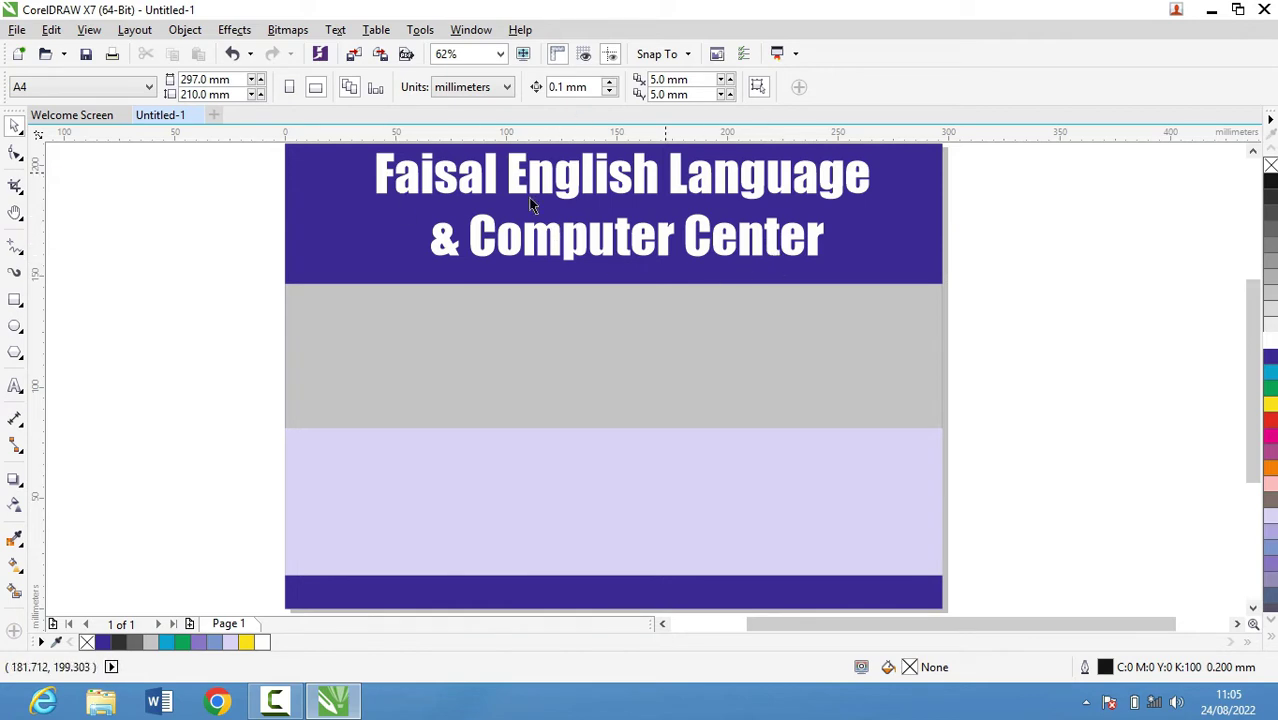
{"action": "left_click", "coordinate": [655, 200]}
{"action": "scroll", "coordinate": [900, 290], "scroll_direction": "up", "scroll_amount": 1}
{"action": "scroll", "coordinate": [780, 278], "scroll_direction": "down", "scroll_amount": 1}
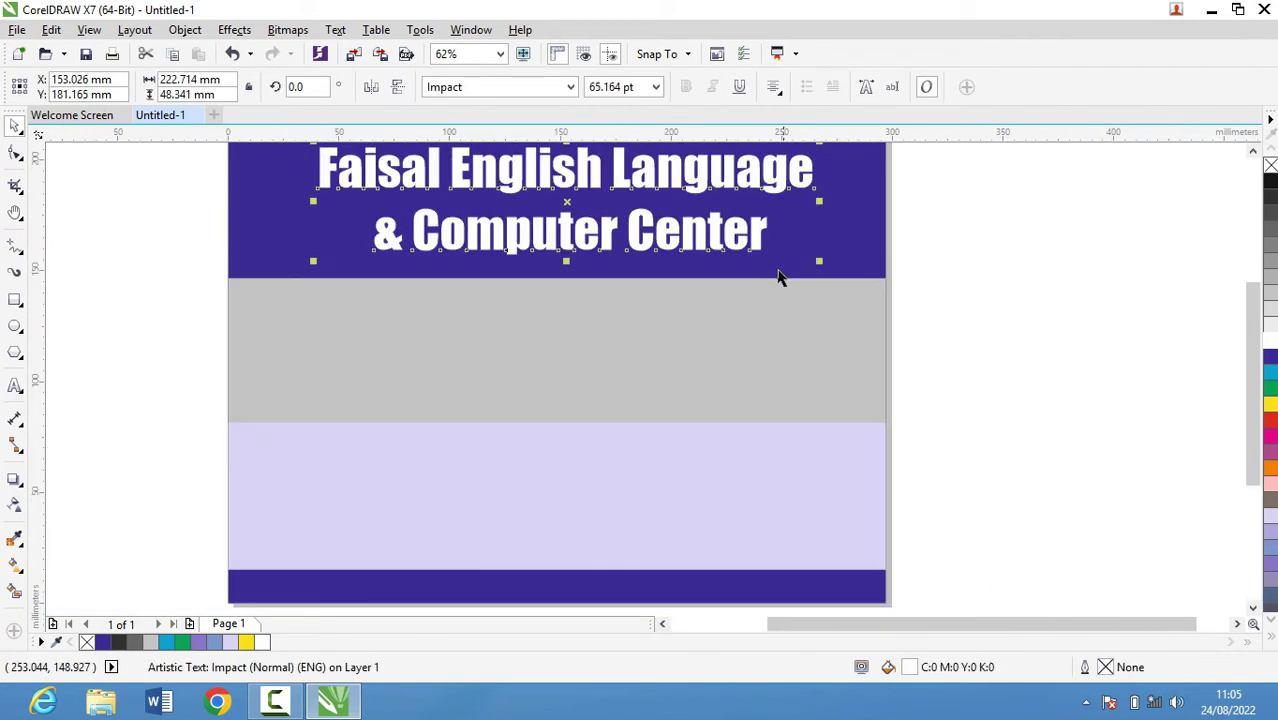
{"action": "key", "text": "shift+F4"}
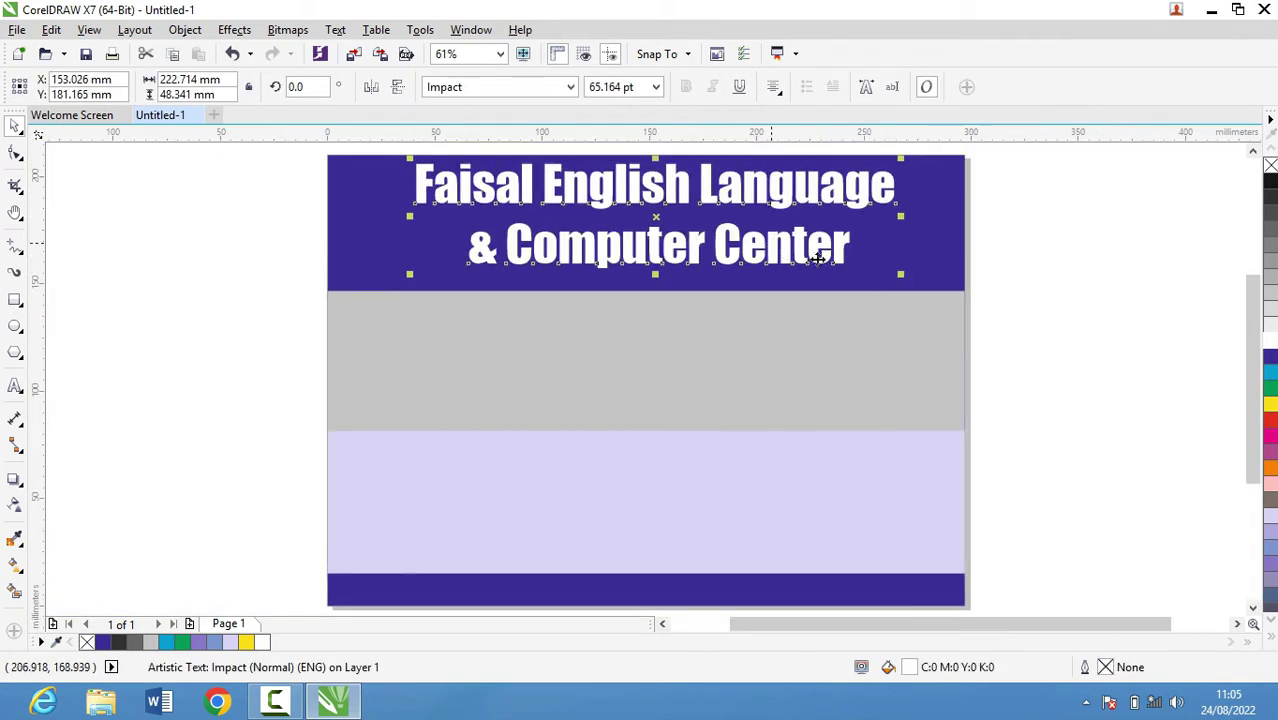
{"action": "left_click", "coordinate": [1104, 231]}
{"action": "left_click", "coordinate": [645, 200]}
{"action": "left_click", "coordinate": [635, 367]}
{"action": "left_click", "coordinate": [218, 322]}
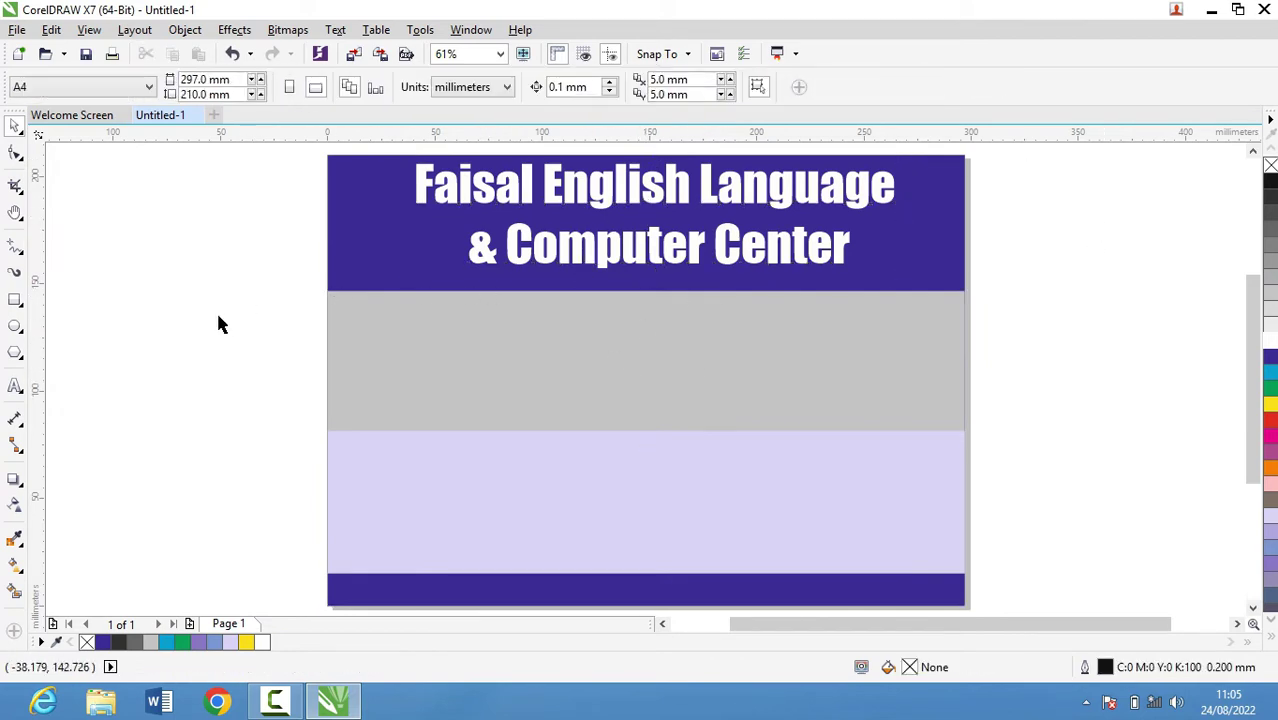
{"action": "left_click", "coordinate": [15, 387]}
Step: Add the 'Admission Open' text, scale it up and move it onto the grey band
{"action": "left_click", "coordinate": [240, 385]}
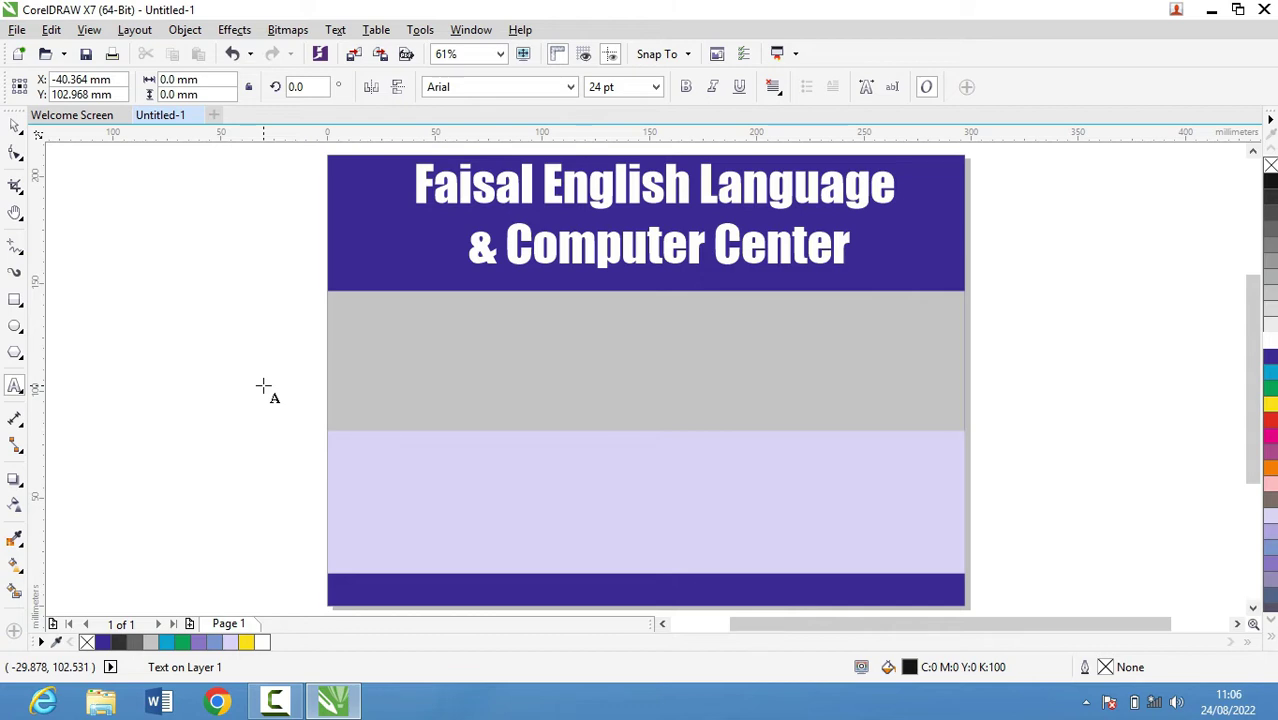
{"action": "type", "text": "Add"}
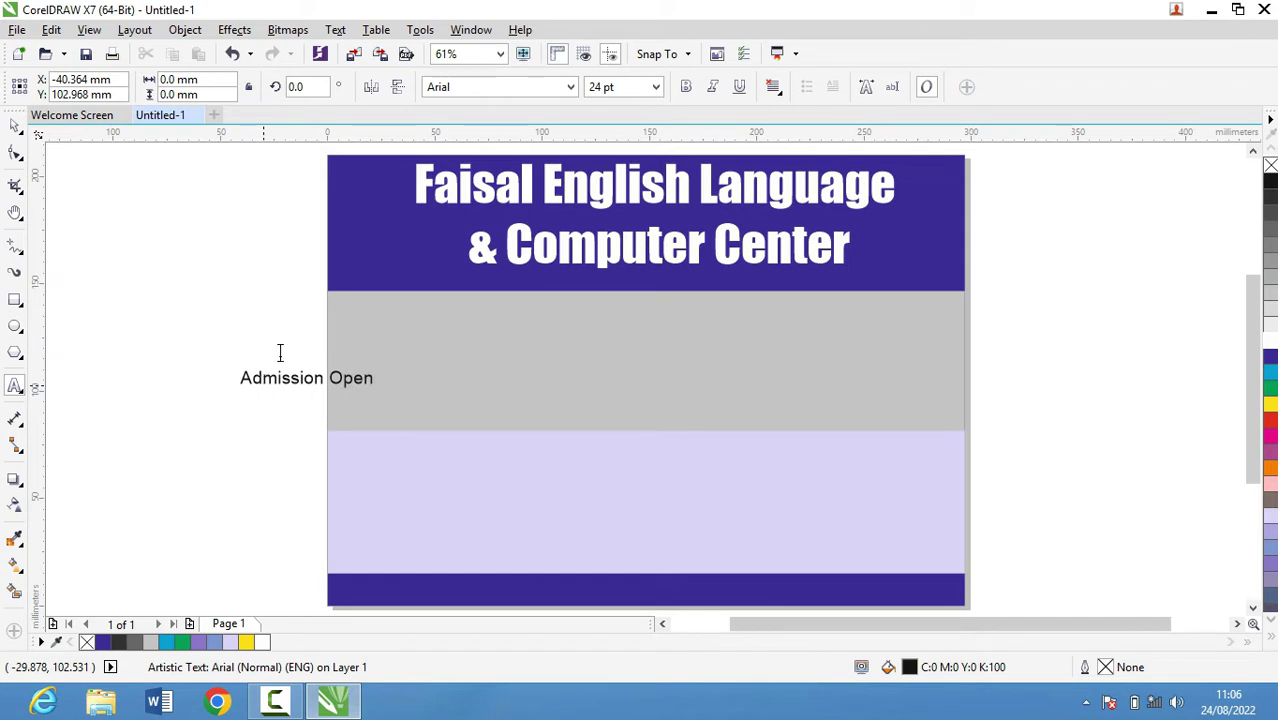
{"action": "key", "text": "Escape"}
{"action": "left_click", "coordinate": [15, 126]}
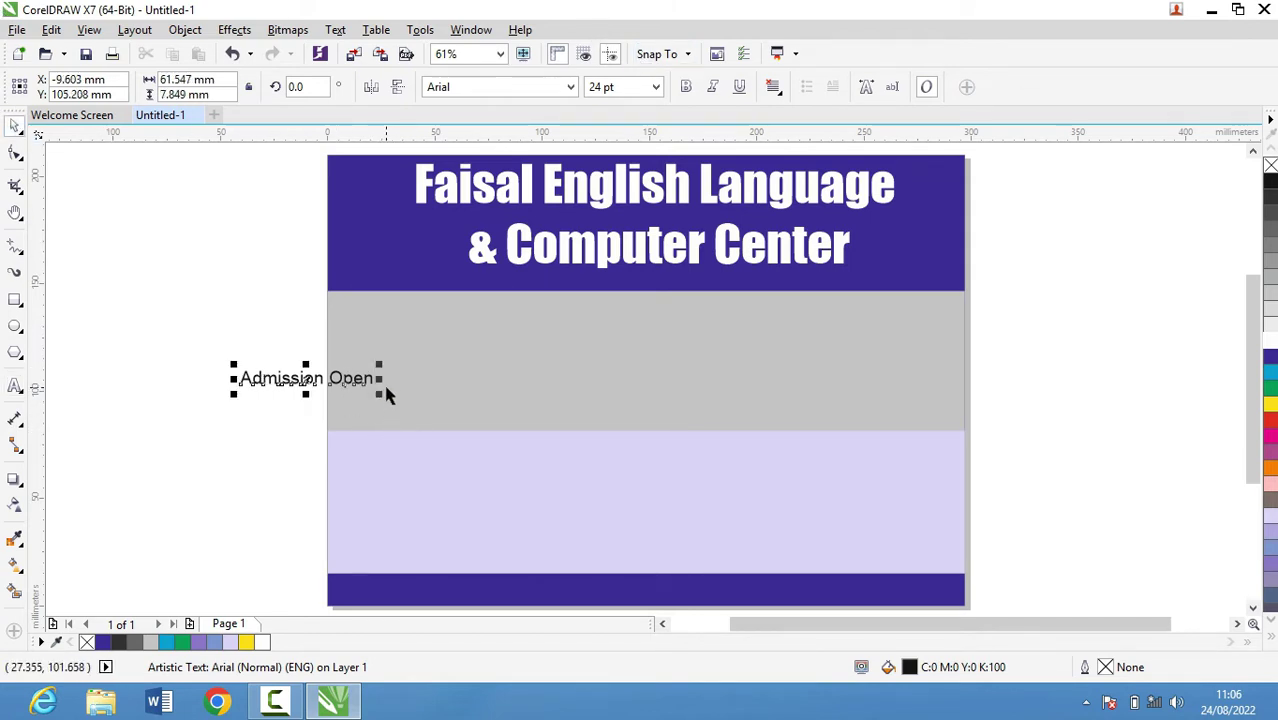
{"action": "left_click_drag", "start_coordinate": [379, 393], "coordinate": [533, 489]}
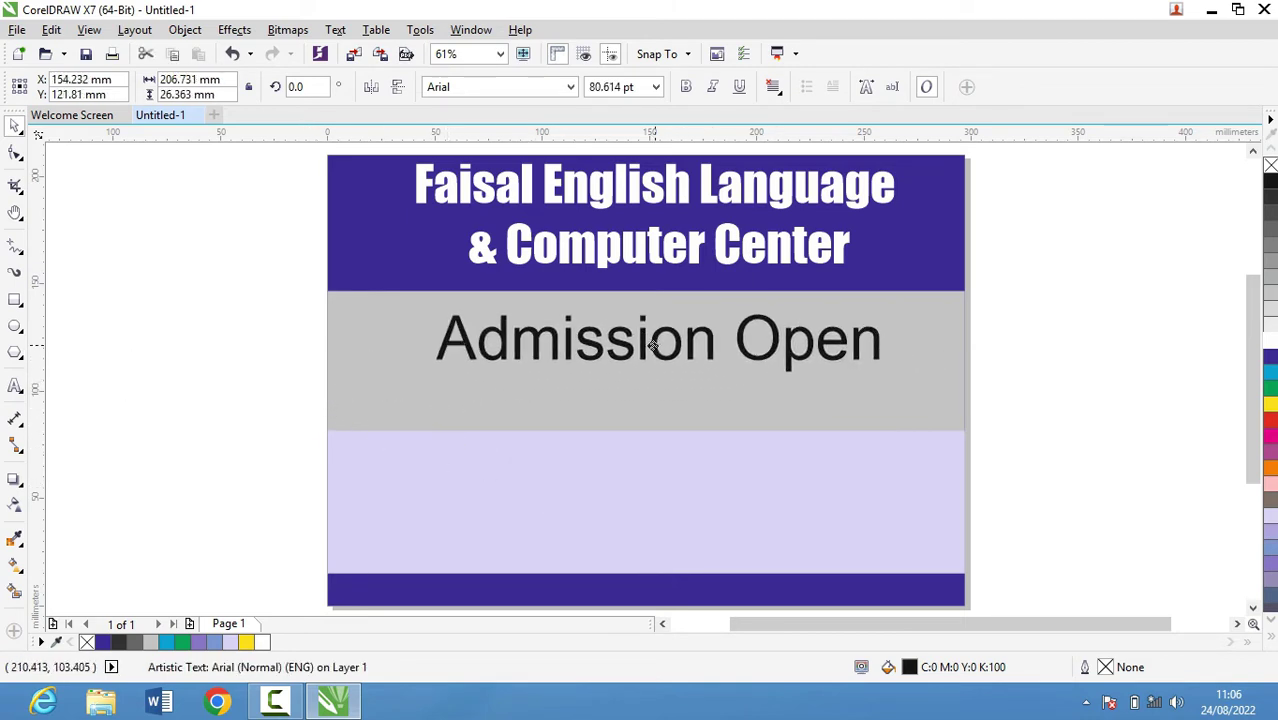
{"action": "left_click_drag", "start_coordinate": [305, 380], "coordinate": [652, 365]}
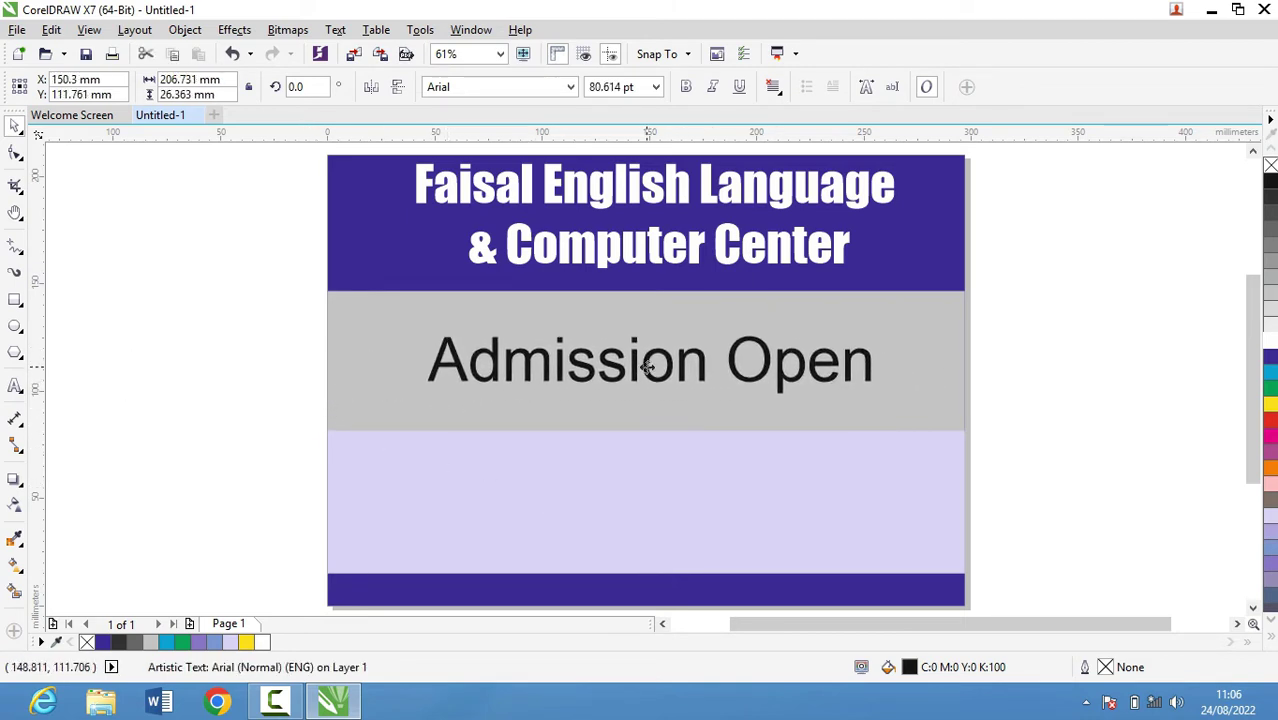
Step: Set the heading in Magneto, recentre it and stretch it taller to about 115.5 pt
{"action": "left_click", "coordinate": [571, 93]}
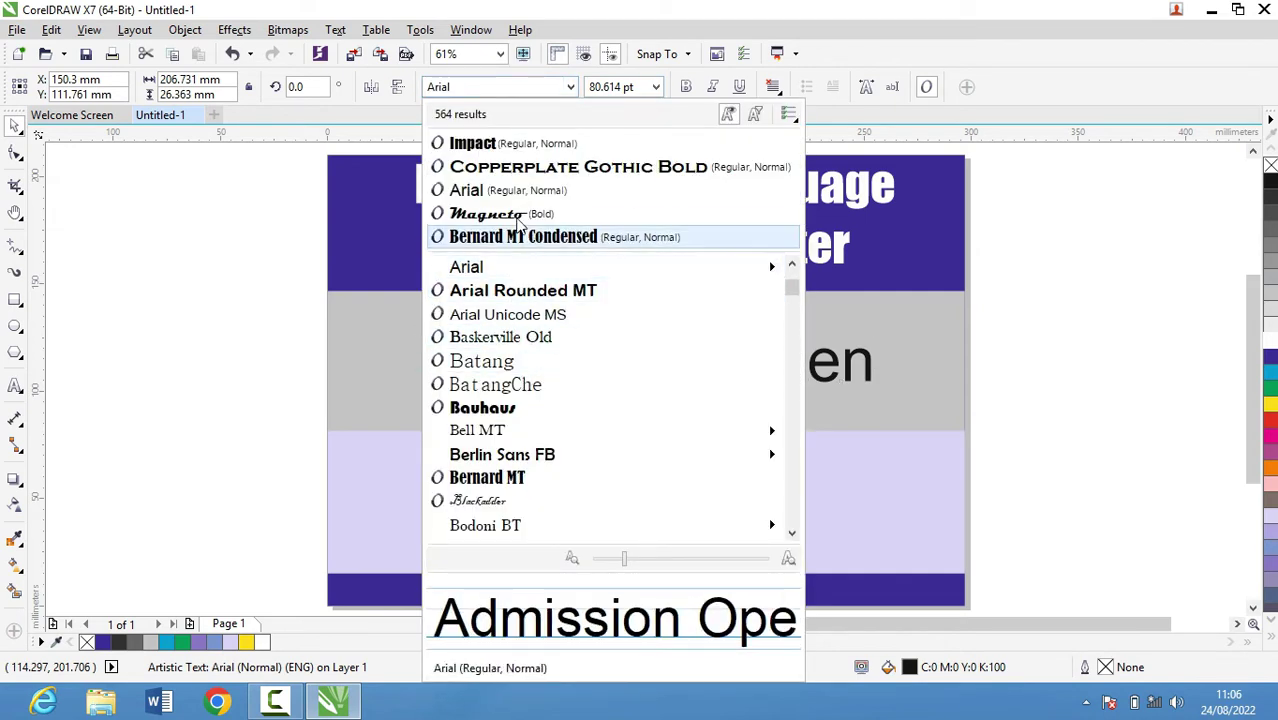
{"action": "left_click", "coordinate": [494, 222]}
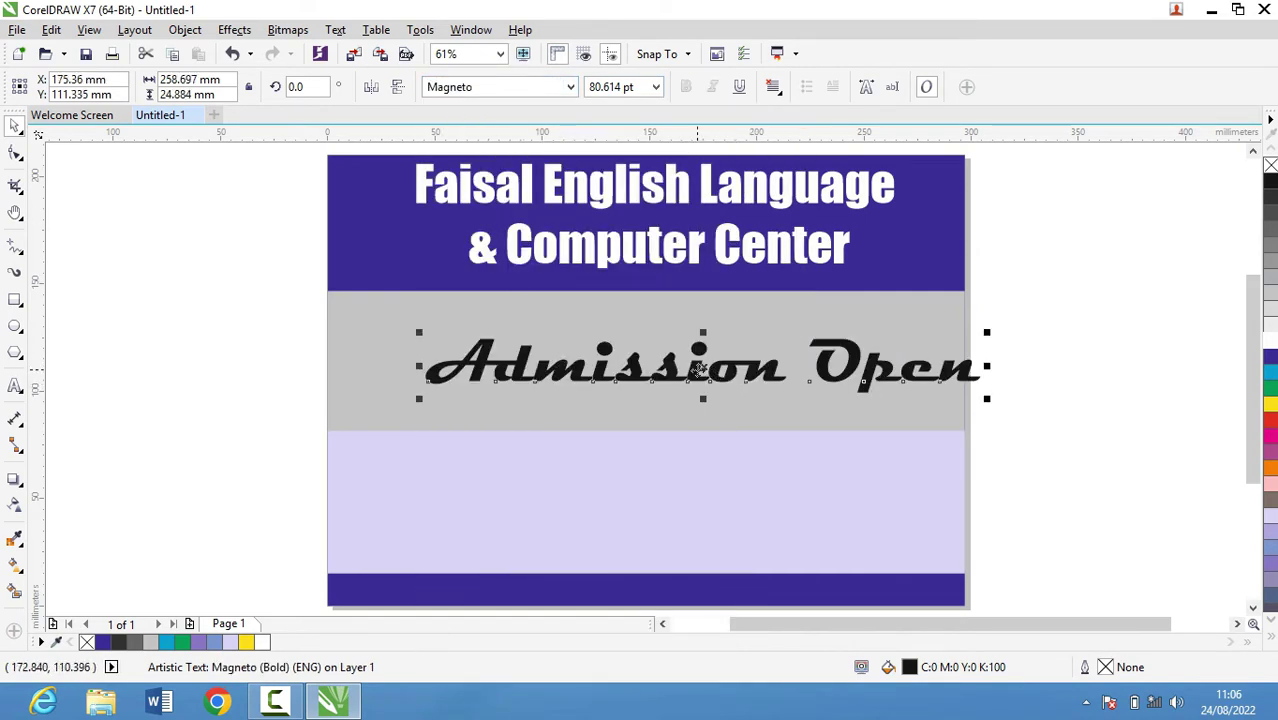
{"action": "left_click_drag", "start_coordinate": [690, 368], "coordinate": [630, 353]}
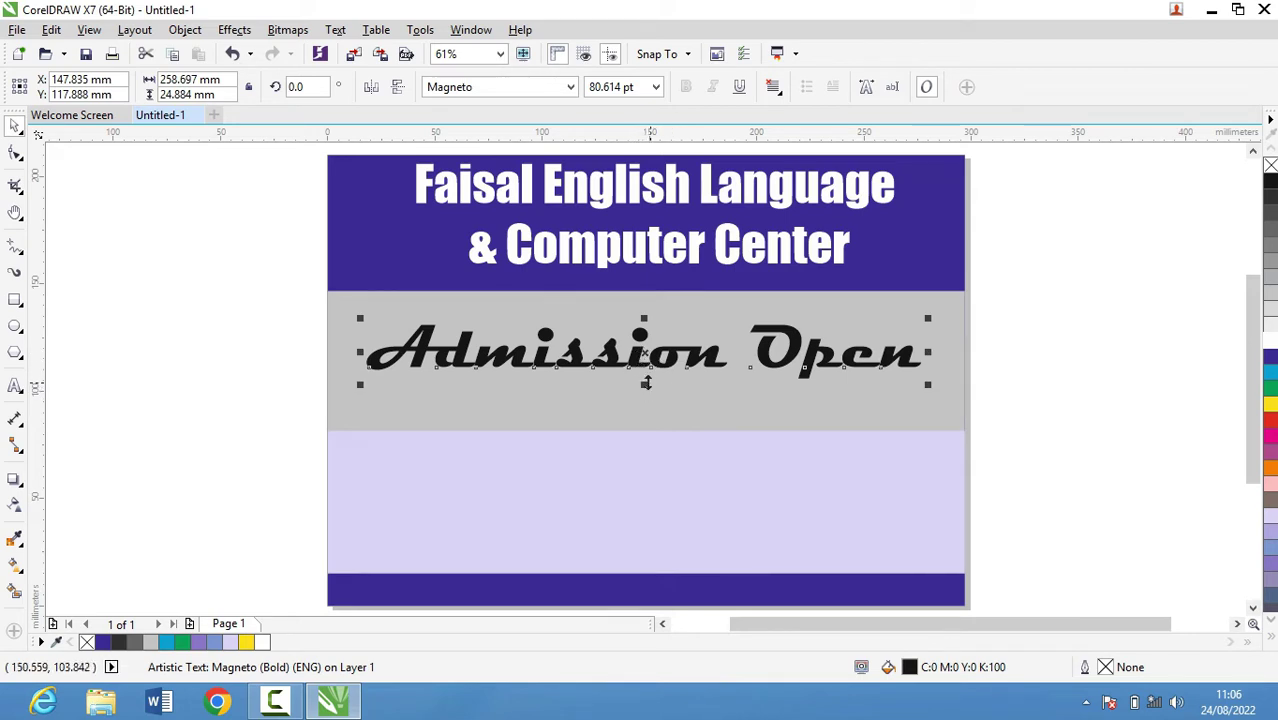
{"action": "left_click_drag", "start_coordinate": [646, 383], "coordinate": [651, 407]}
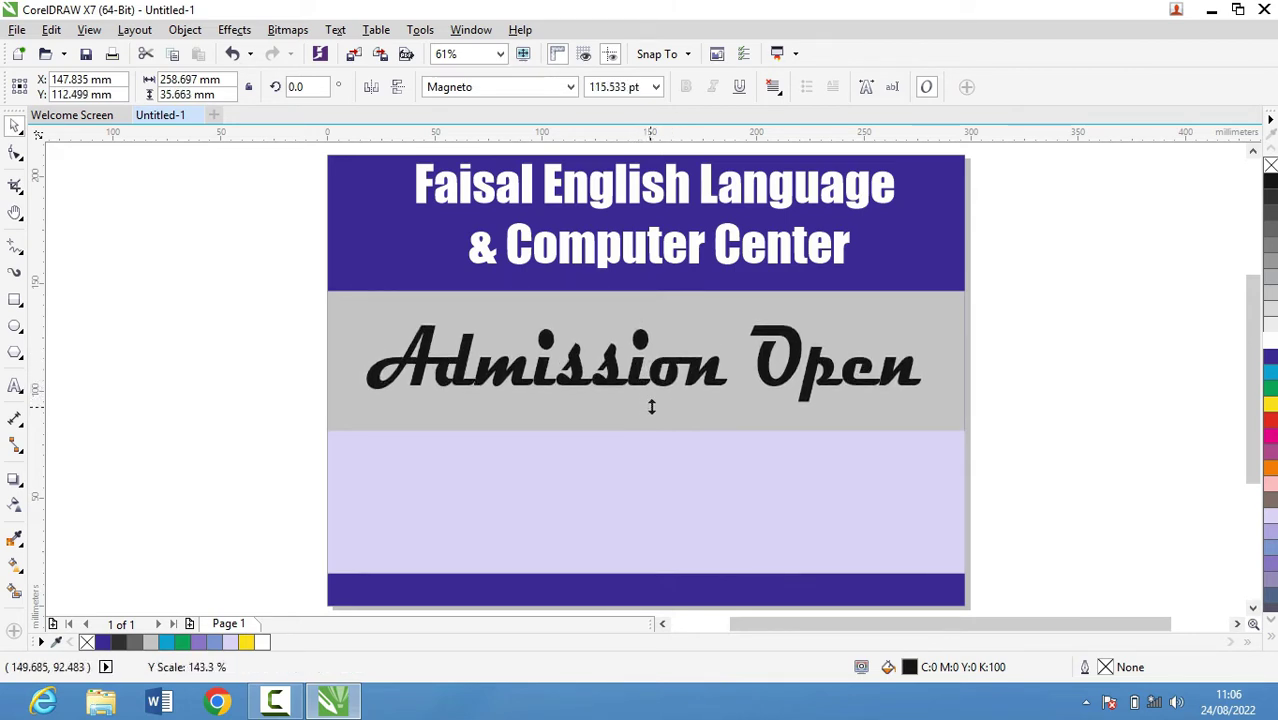
Step: Try white, magenta, green, grey, no fill and black on the Admission Open heading
{"action": "left_click", "coordinate": [1268, 338]}
{"action": "left_click", "coordinate": [1269, 436]}
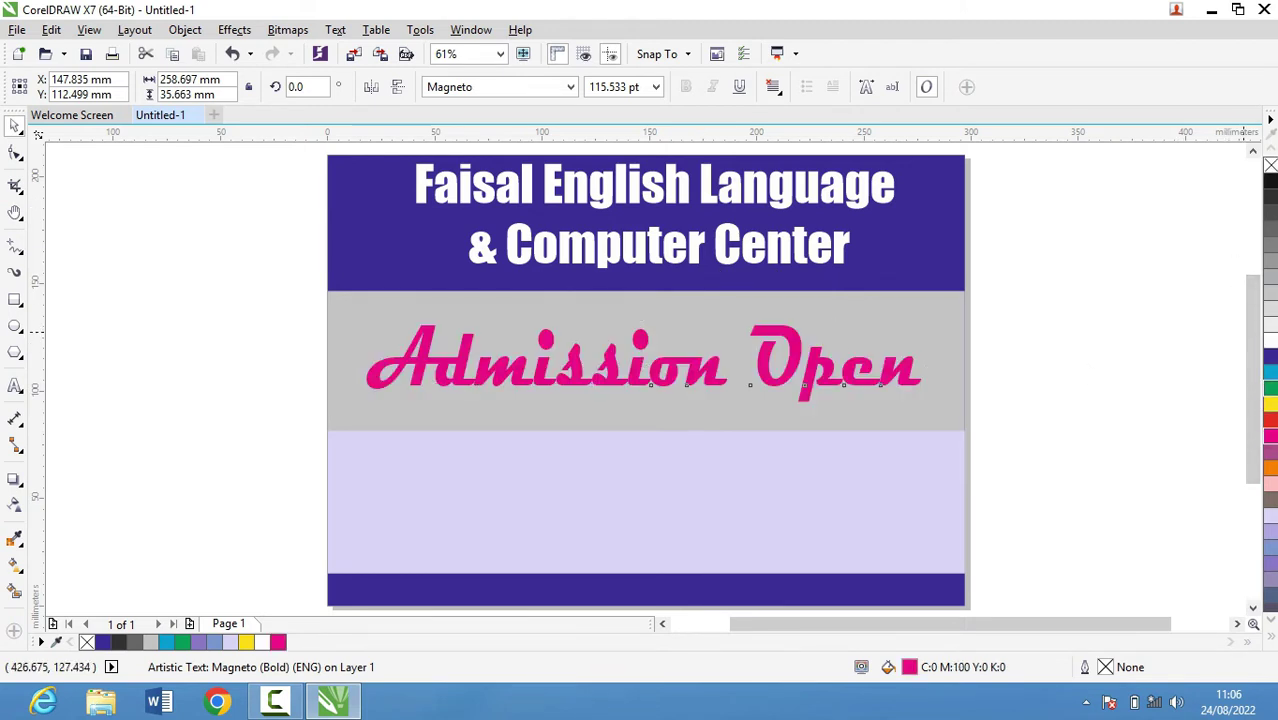
{"action": "left_click", "coordinate": [1269, 387]}
{"action": "left_click", "coordinate": [1269, 256]}
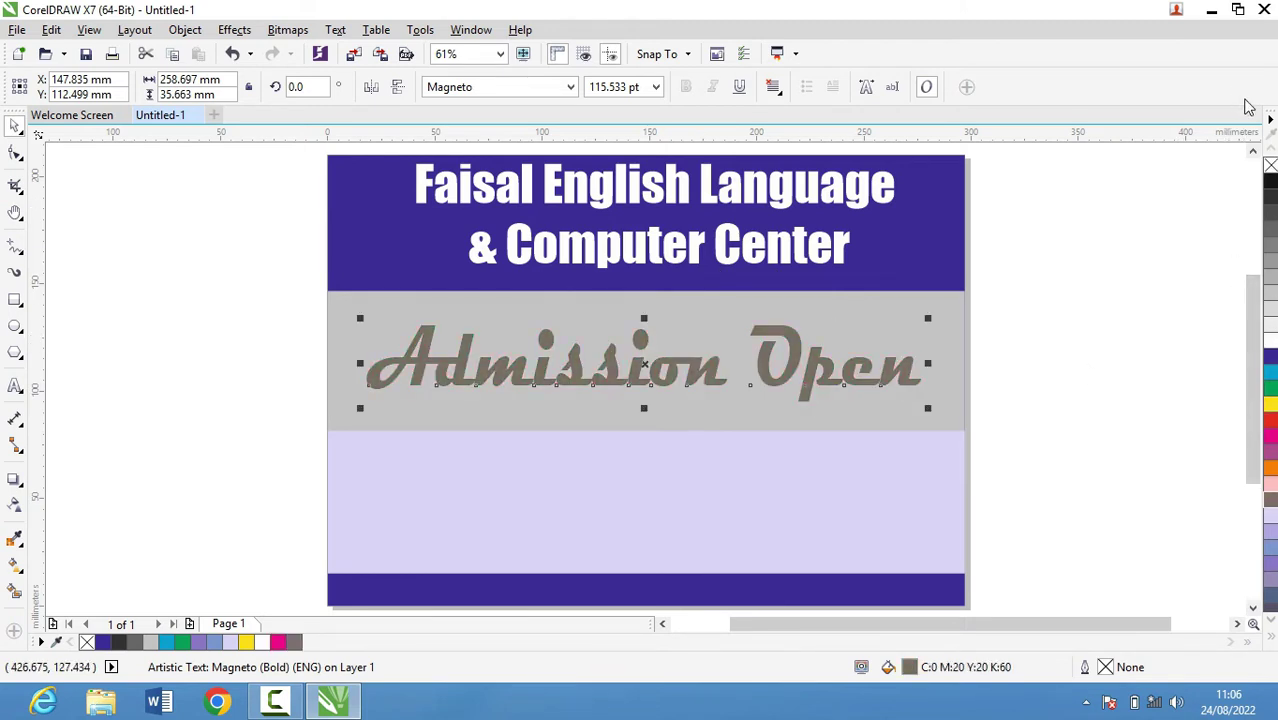
{"action": "left_click", "coordinate": [1269, 198]}
{"action": "left_click", "coordinate": [1270, 166]}
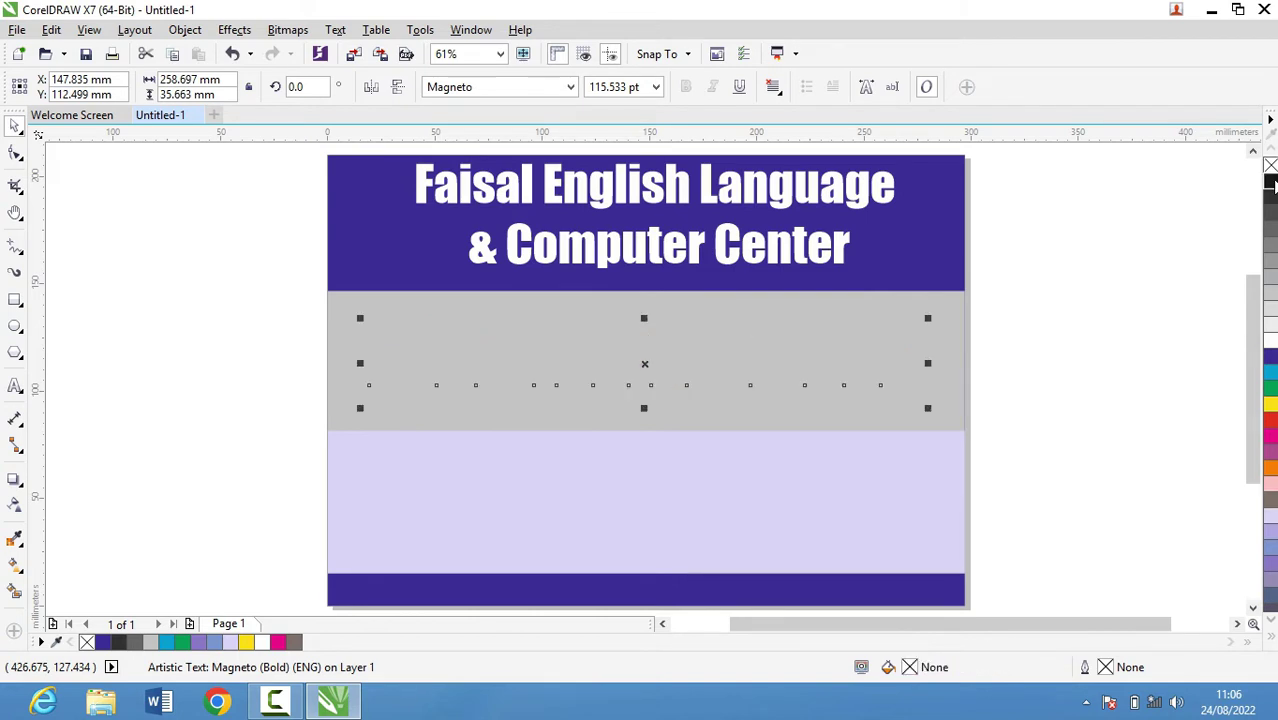
{"action": "left_click", "coordinate": [1270, 181]}
Step: Try red, magenta, green, white and dark blue fills from the expanded palette
{"action": "left_click", "coordinate": [1271, 636]}
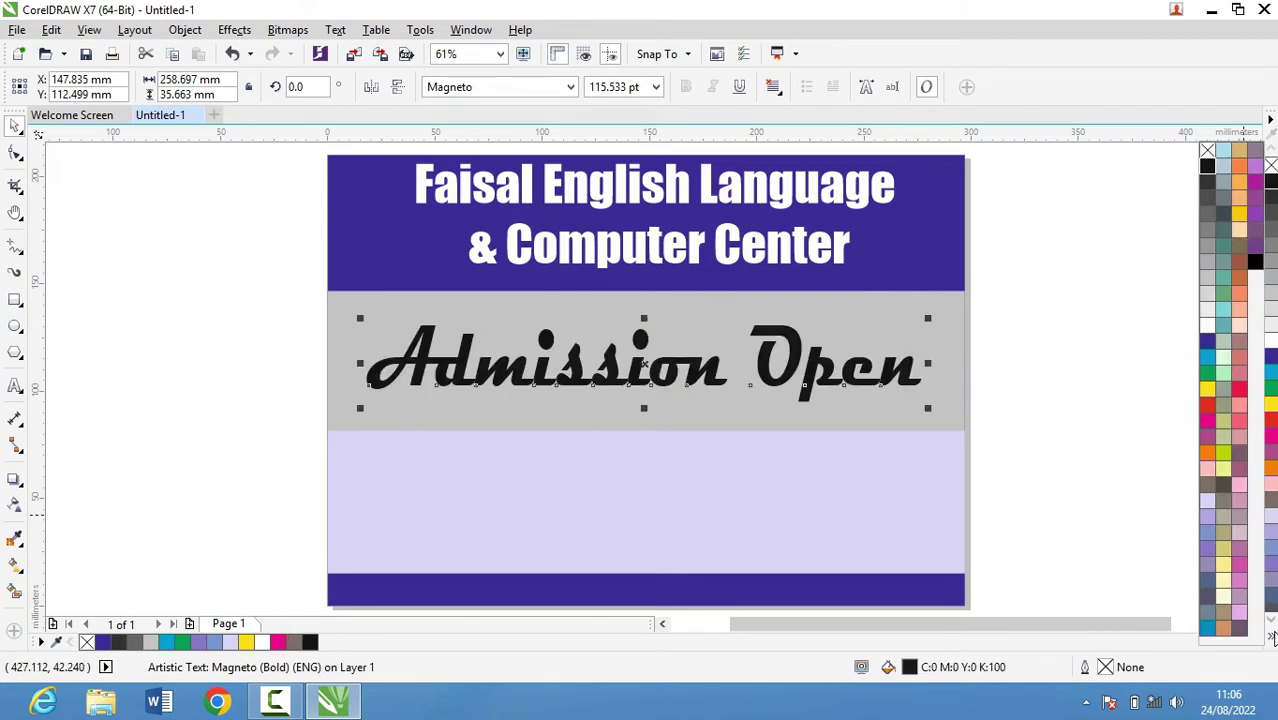
{"action": "left_click", "coordinate": [1207, 399]}
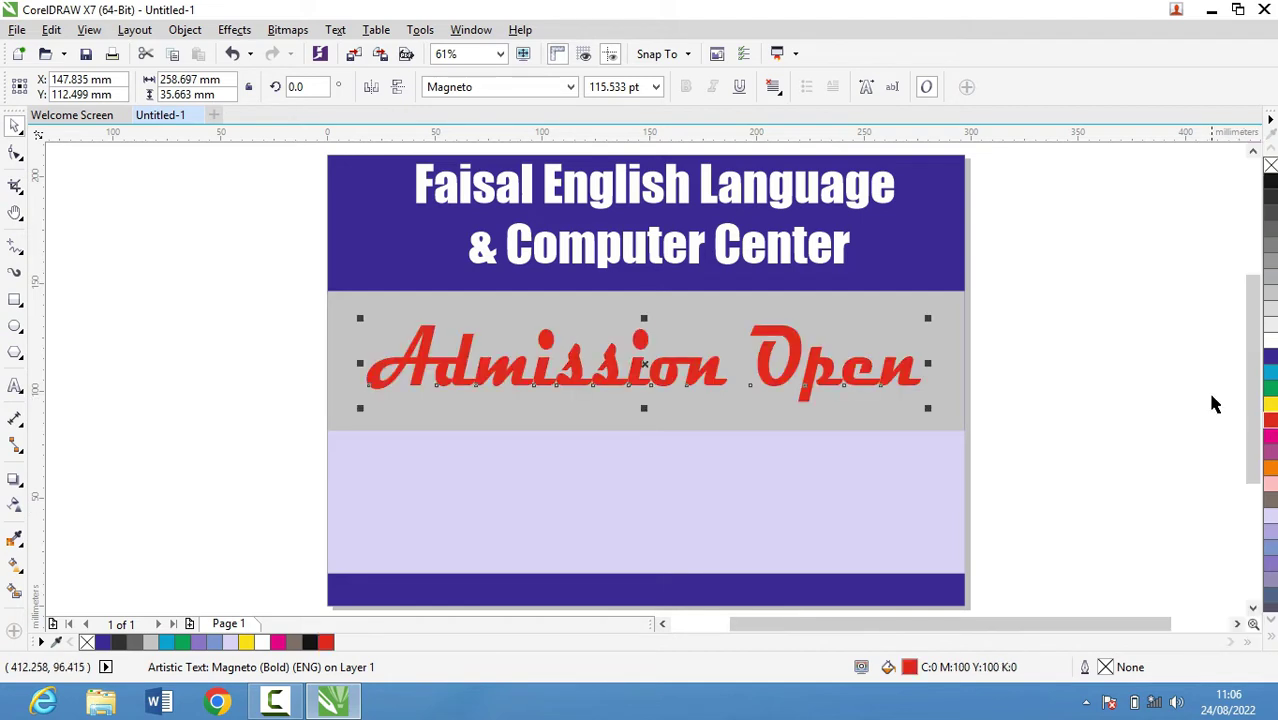
{"action": "left_click", "coordinate": [1270, 436]}
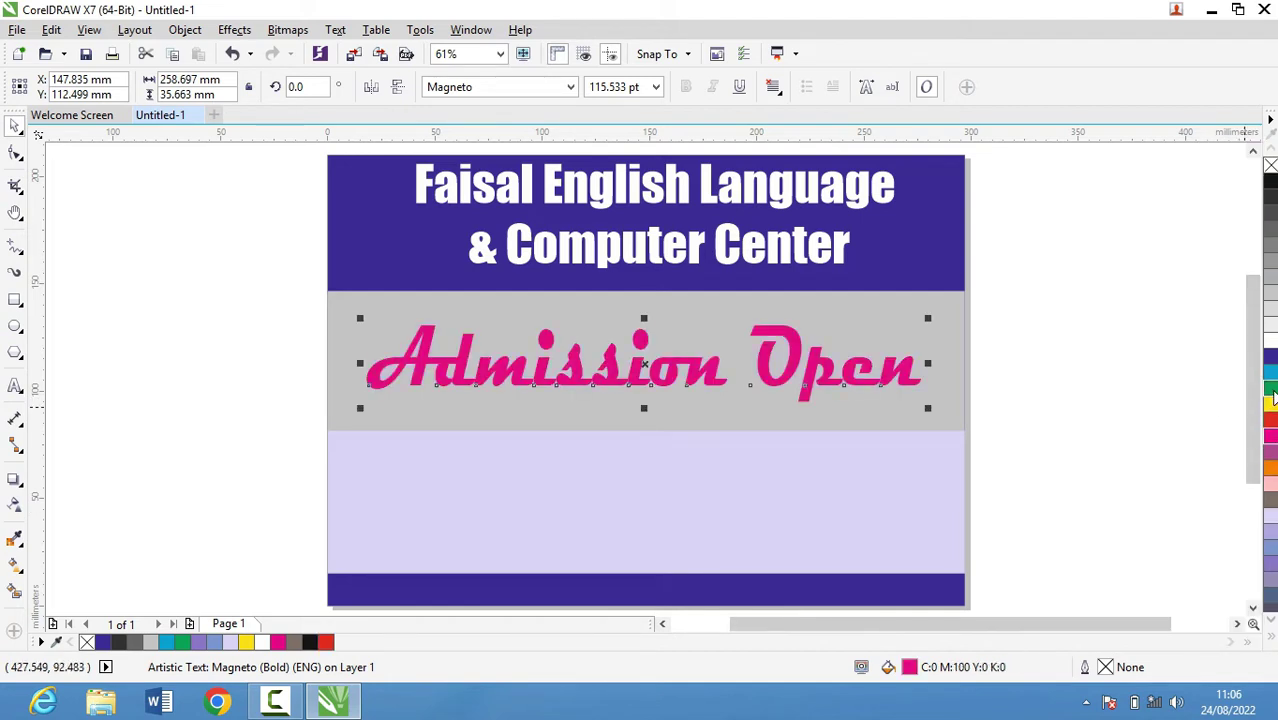
{"action": "left_click", "coordinate": [1271, 398]}
{"action": "left_click", "coordinate": [1270, 340]}
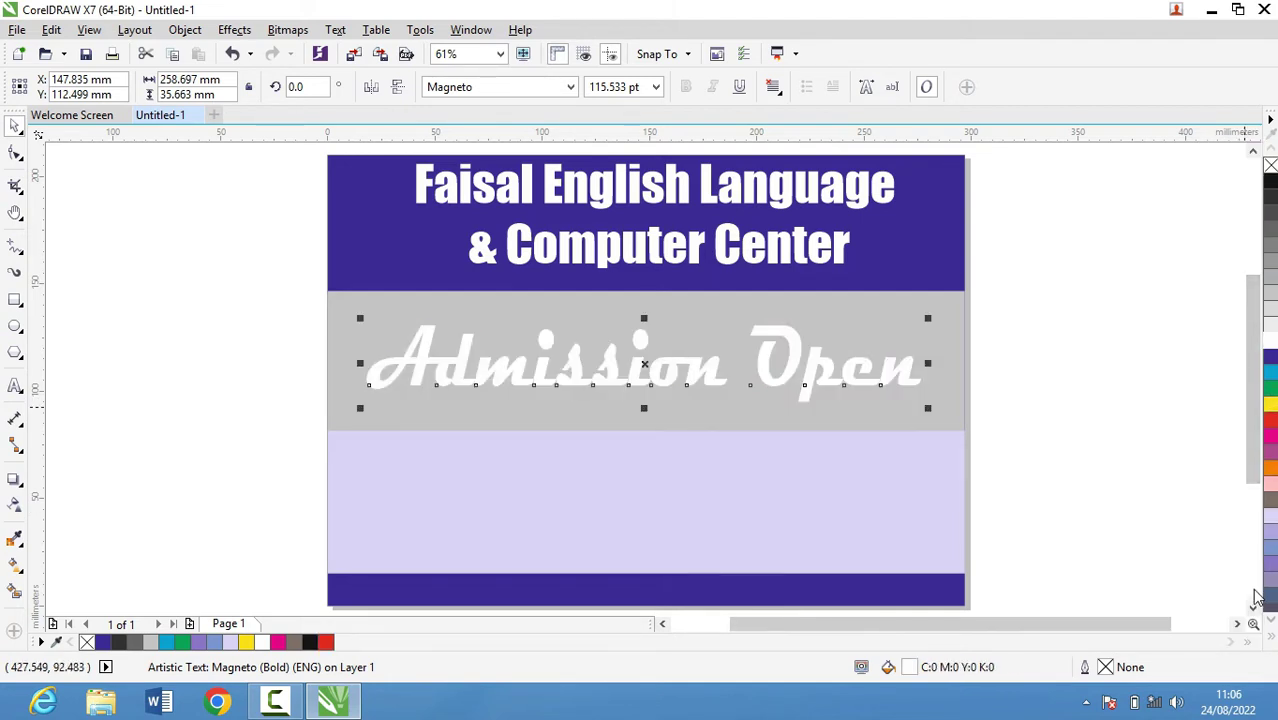
{"action": "left_click", "coordinate": [1271, 636]}
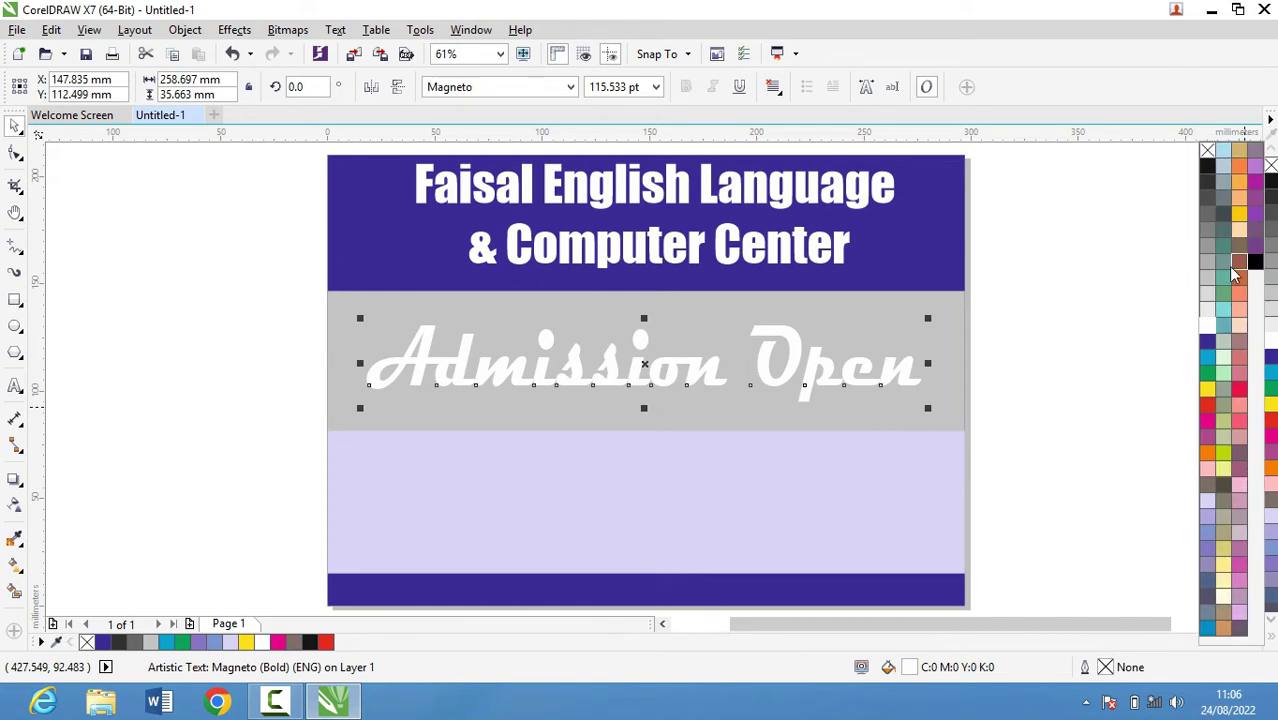
{"action": "left_click", "coordinate": [1207, 343]}
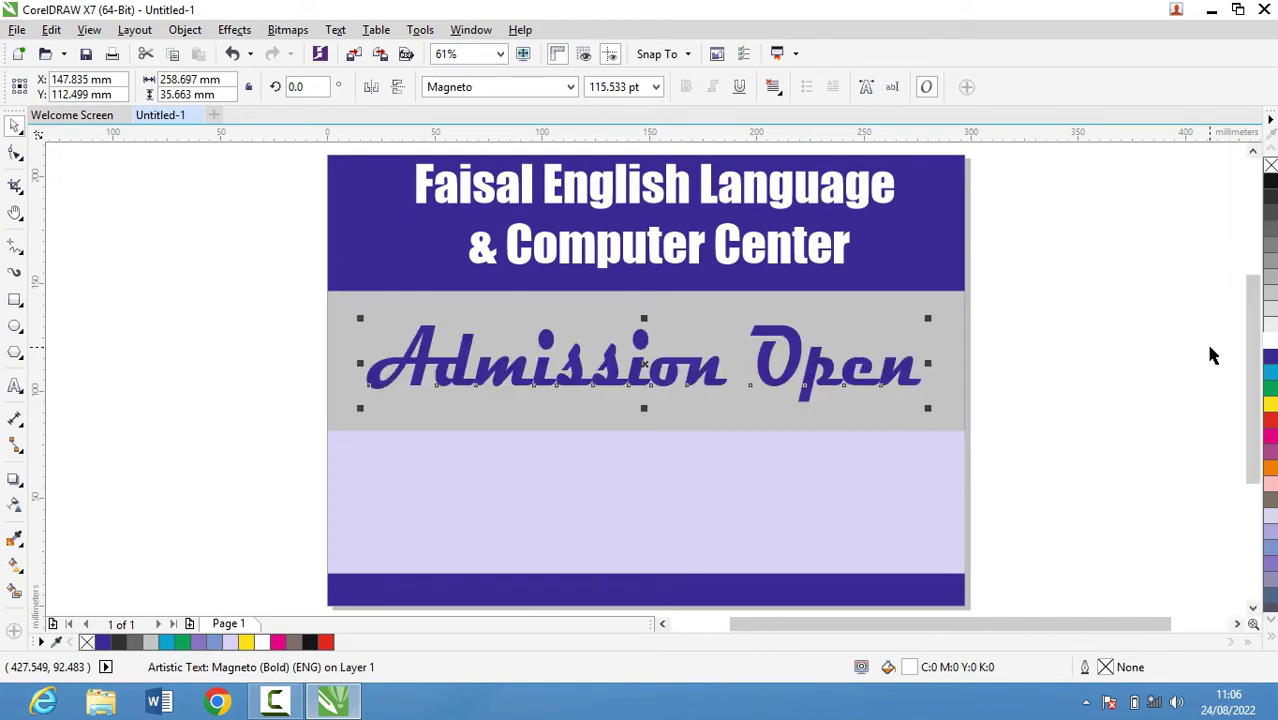
Step: Try light pink, then fill the heading red (C:0 M:100 Y:100 K:0) and reselect it
{"action": "left_click", "coordinate": [1271, 623]}
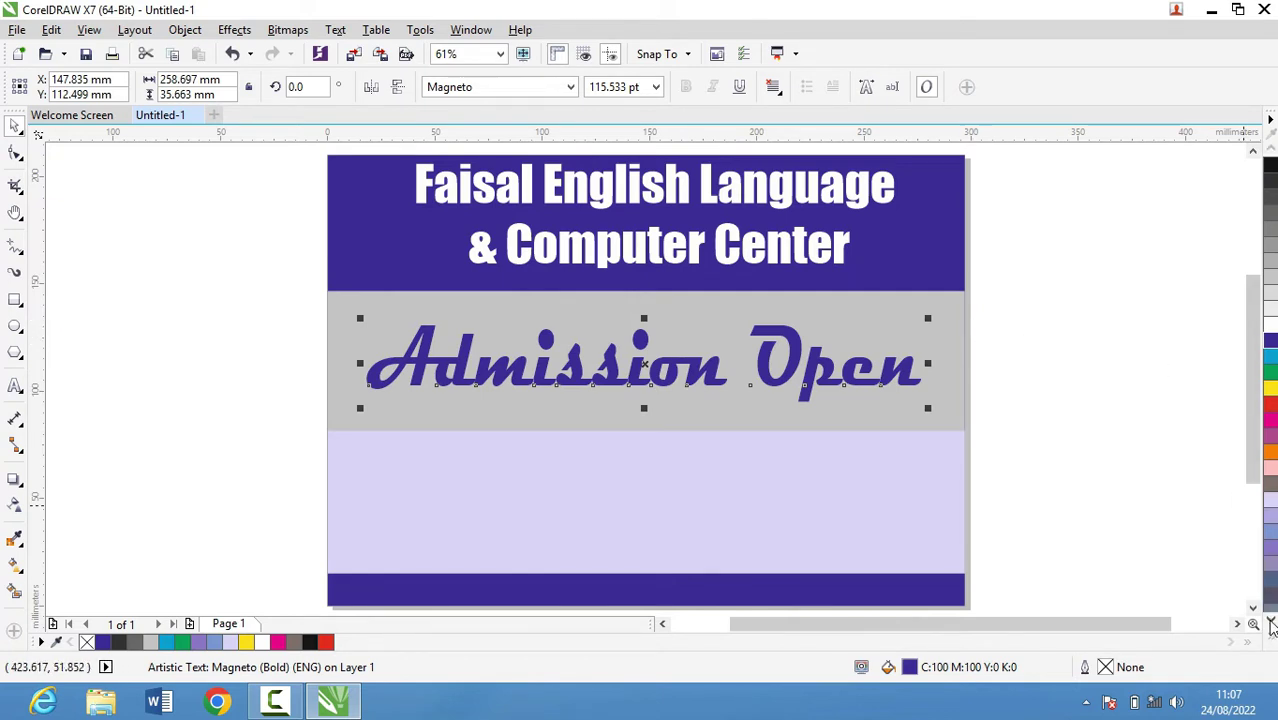
{"action": "left_click", "coordinate": [1271, 640]}
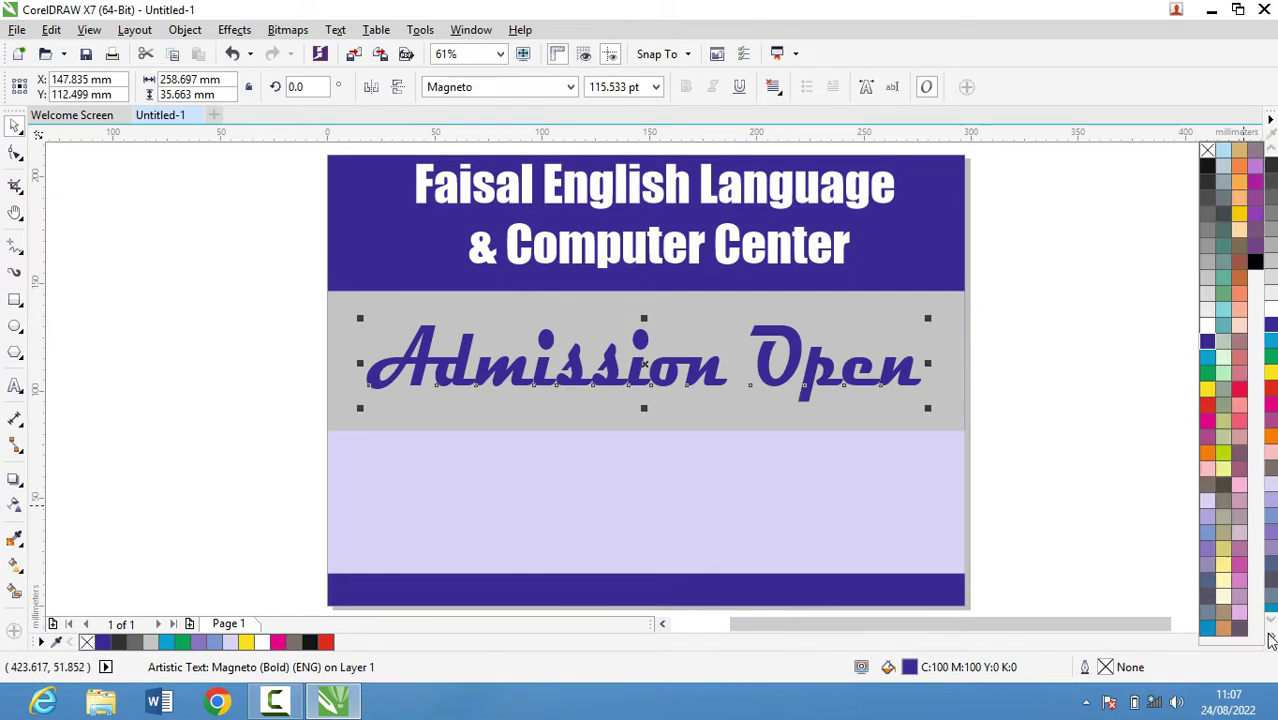
{"action": "left_click", "coordinate": [1240, 614]}
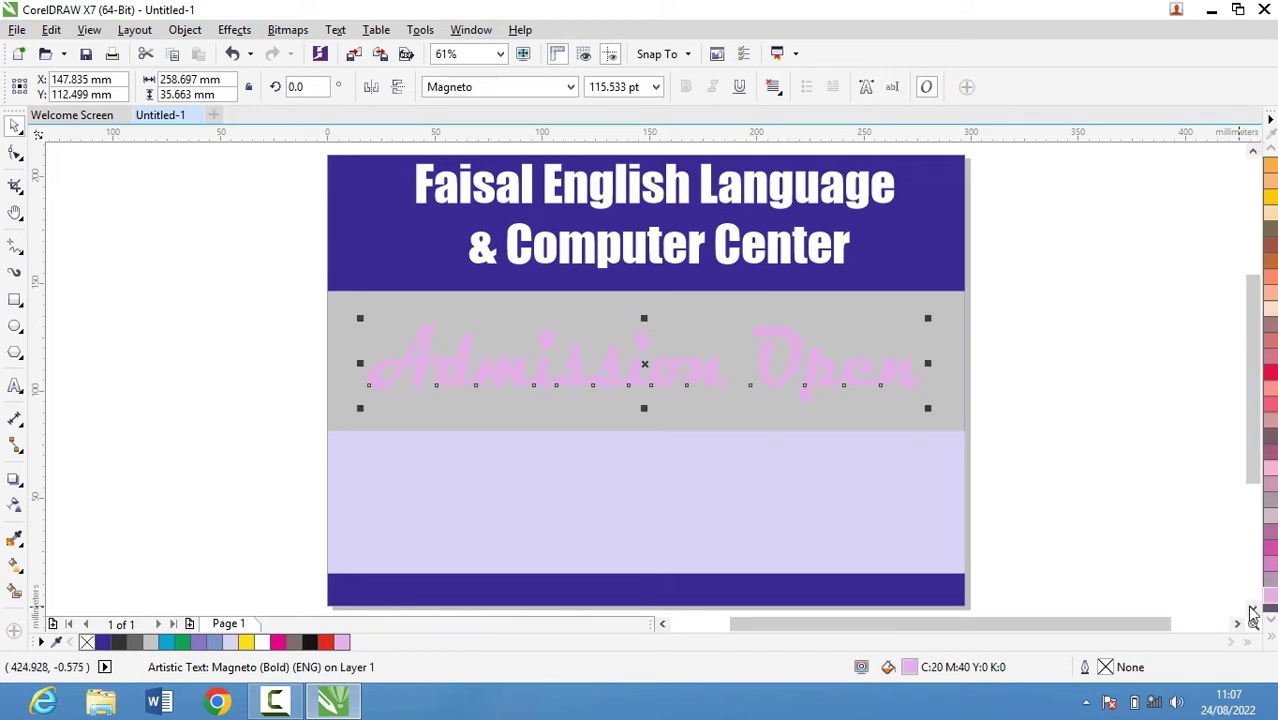
{"action": "left_click", "coordinate": [1268, 641]}
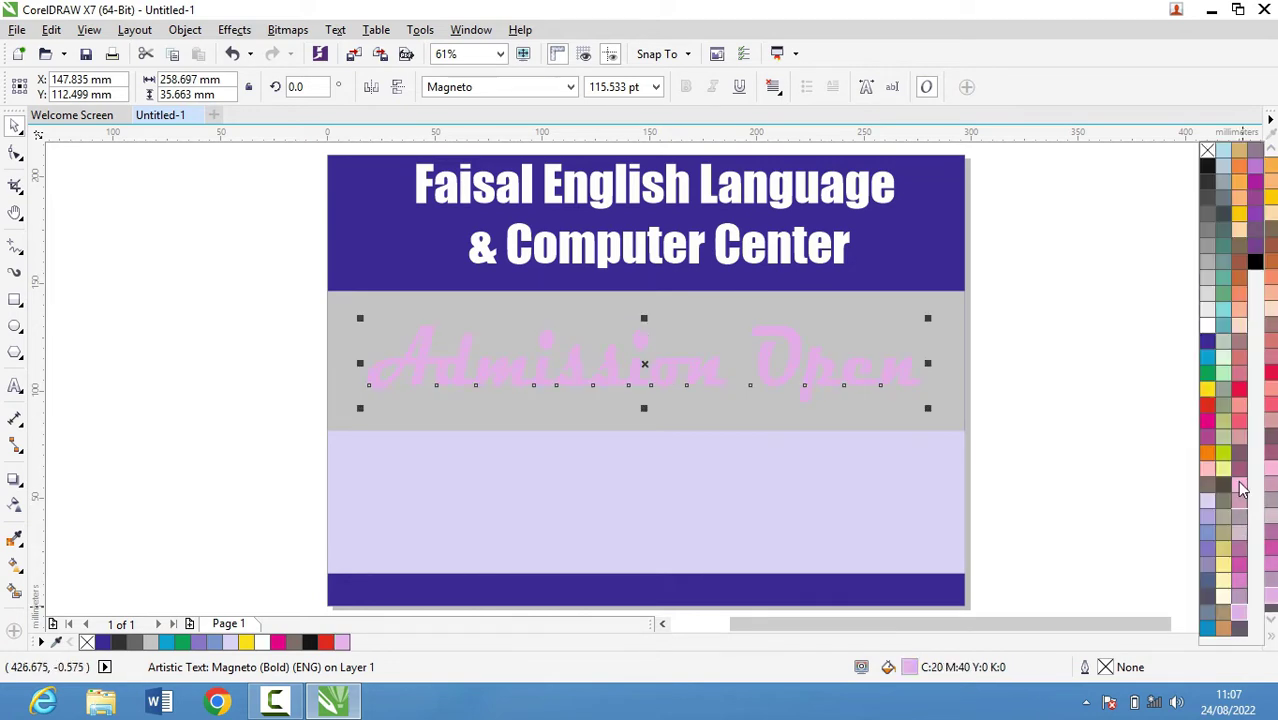
{"action": "left_click", "coordinate": [1207, 408]}
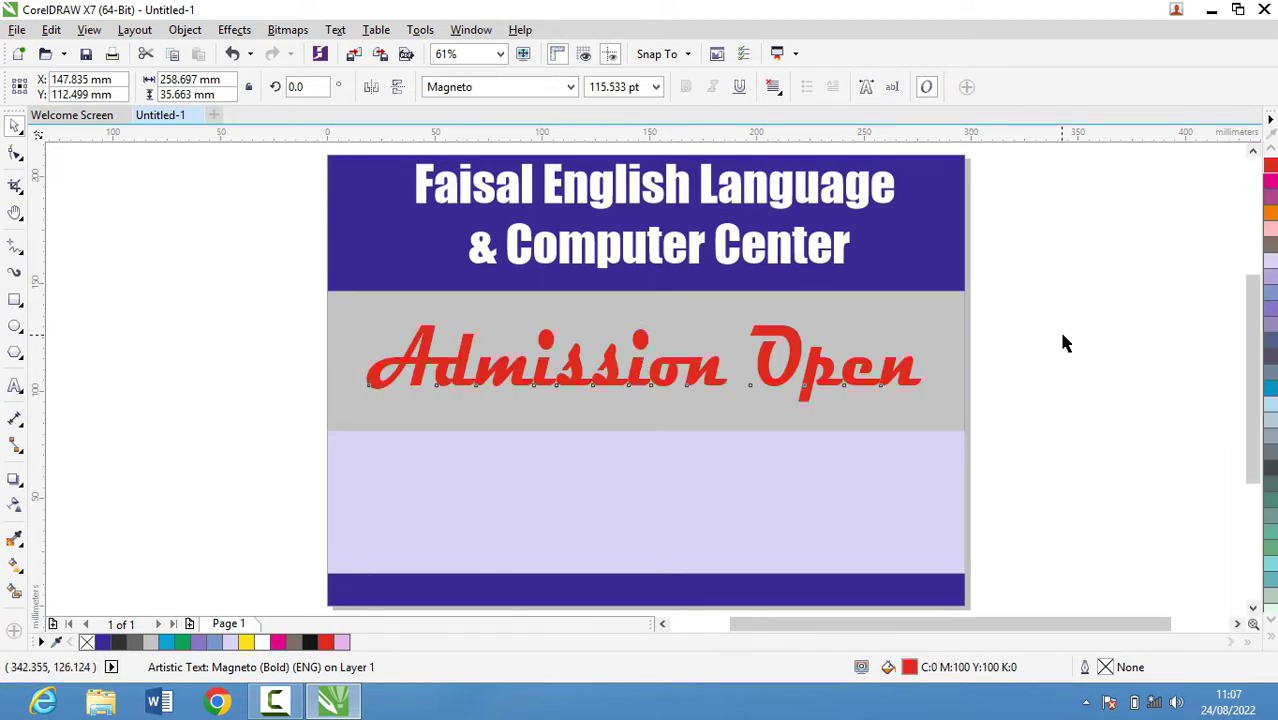
{"action": "left_click", "coordinate": [985, 340]}
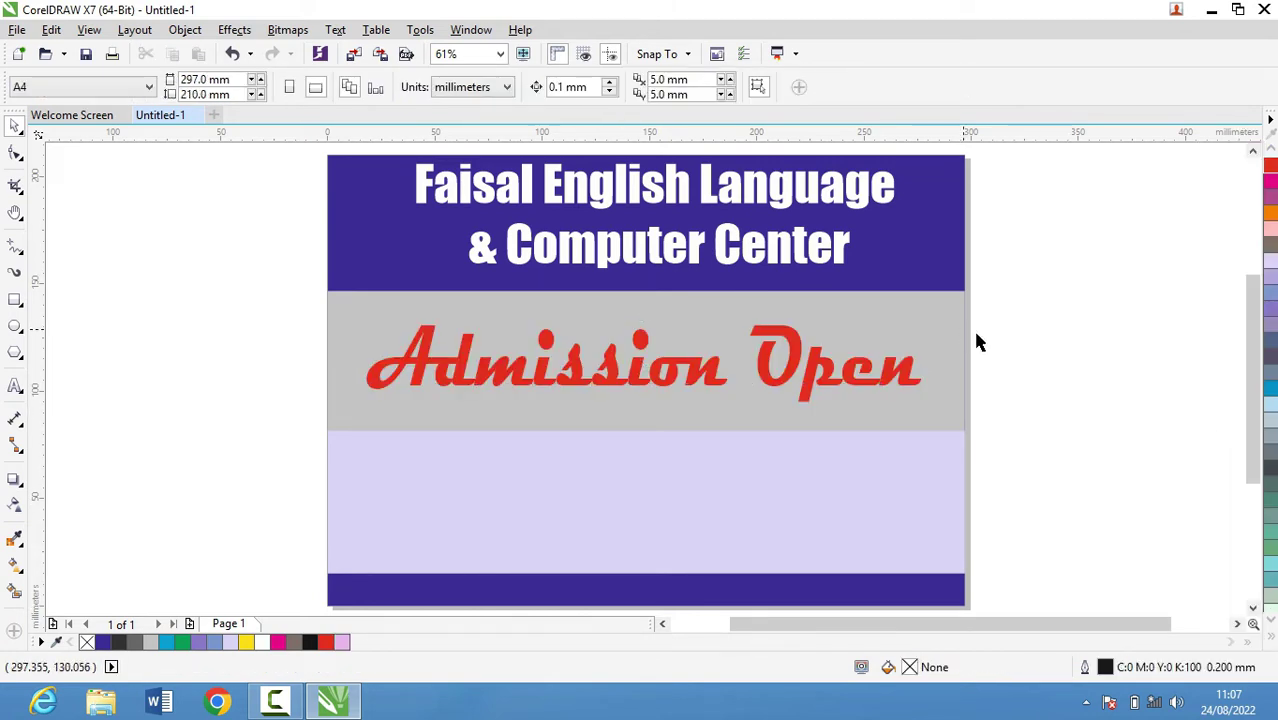
{"action": "left_click", "coordinate": [790, 372]}
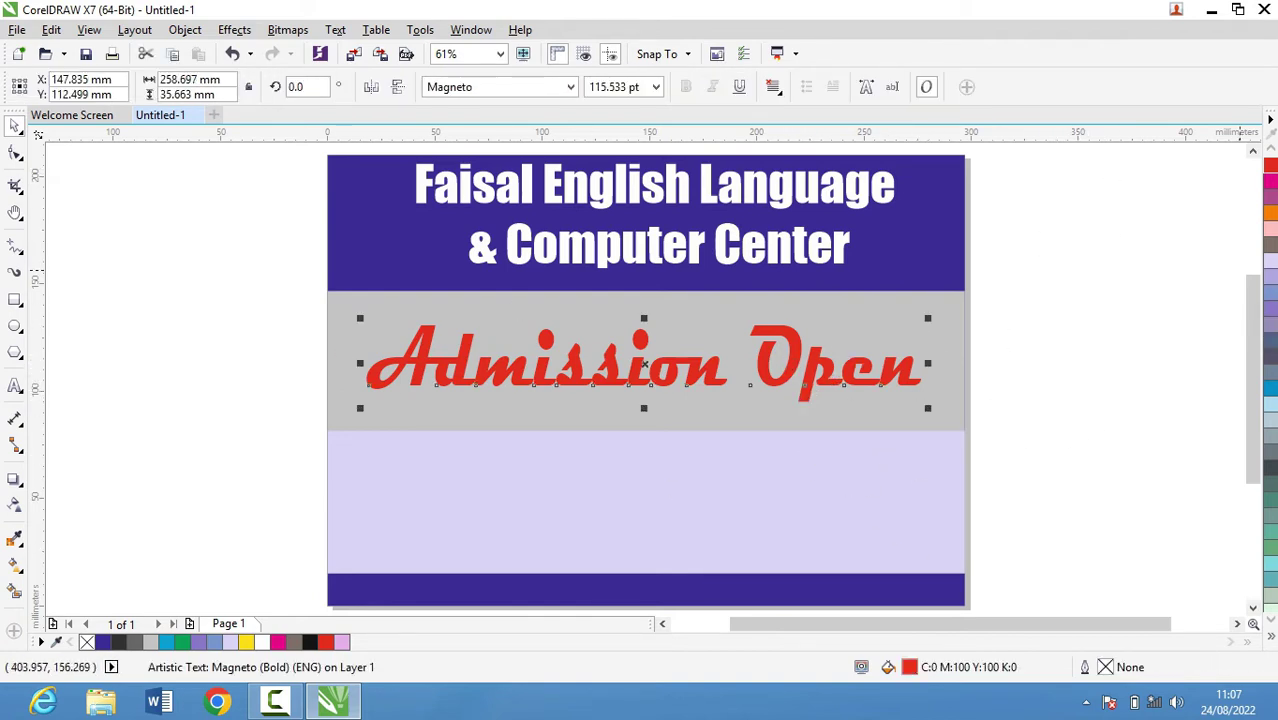
Step: Give the Admission Open text a white outline after trying grey
{"action": "left_click", "coordinate": [1270, 644]}
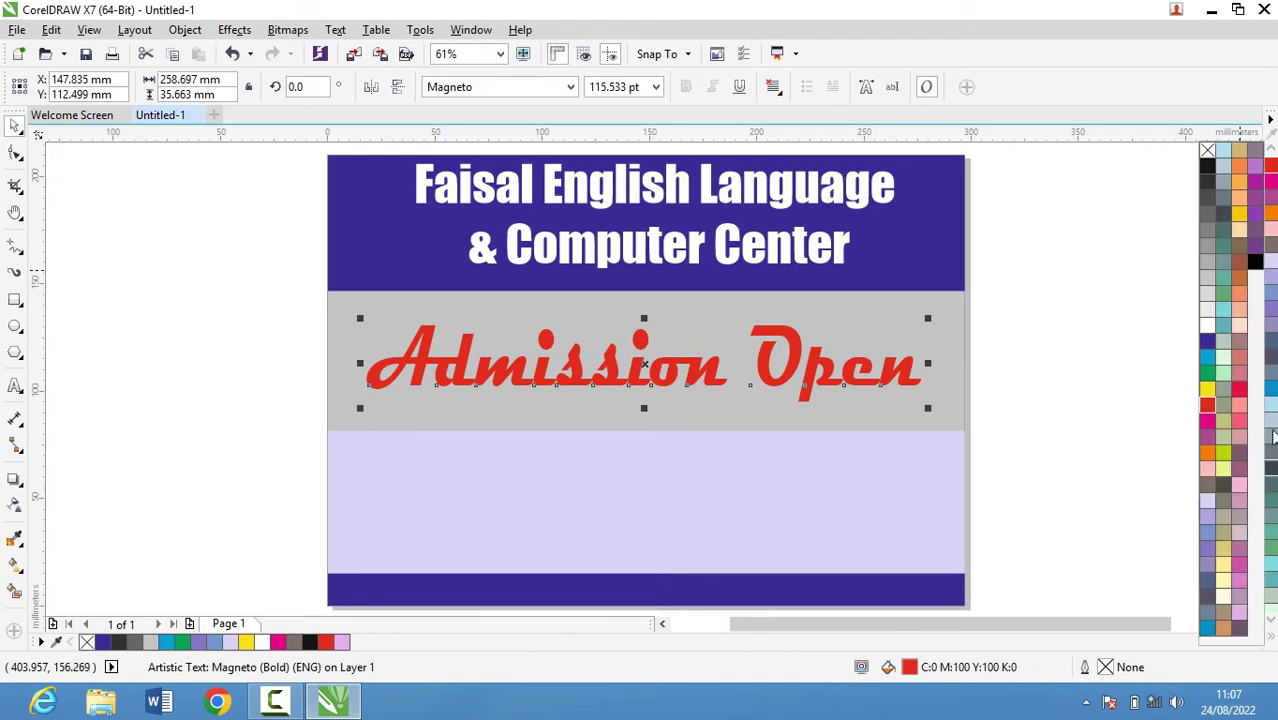
{"action": "right_click", "coordinate": [1210, 230]}
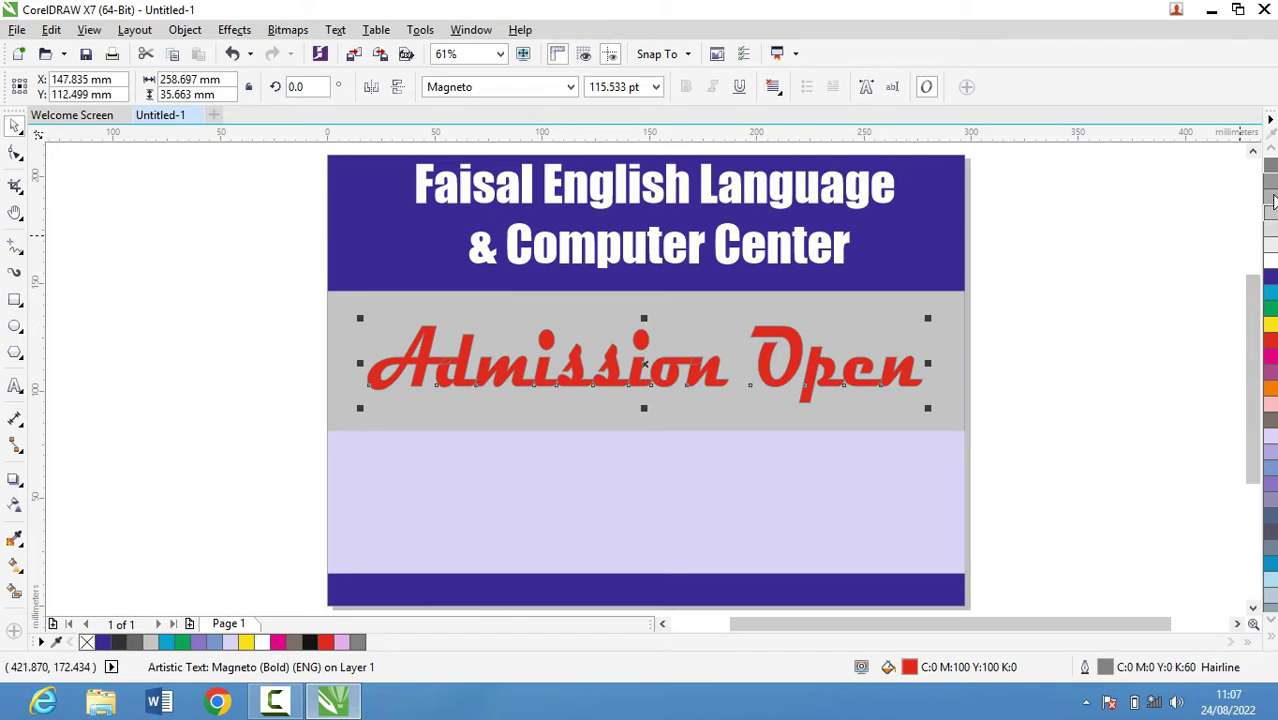
{"action": "scroll", "coordinate": [1269, 380], "scroll_direction": "up", "scroll_amount": 4}
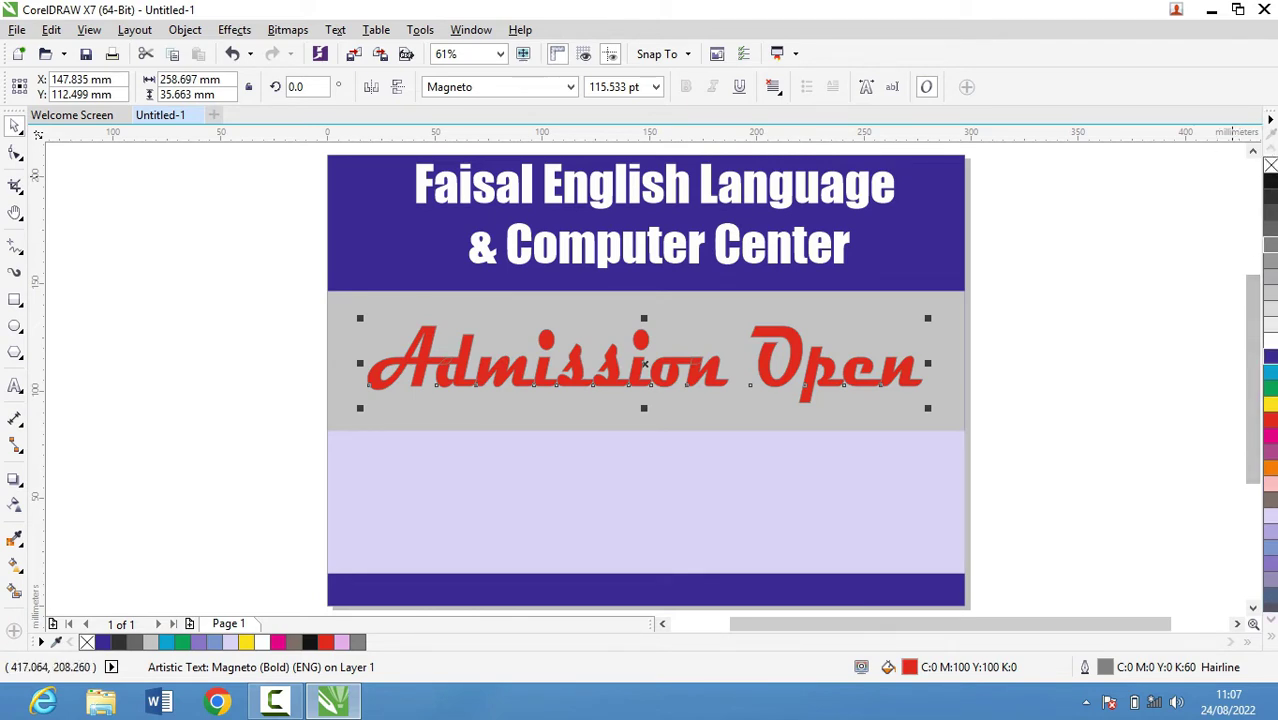
{"action": "right_click", "coordinate": [1271, 341]}
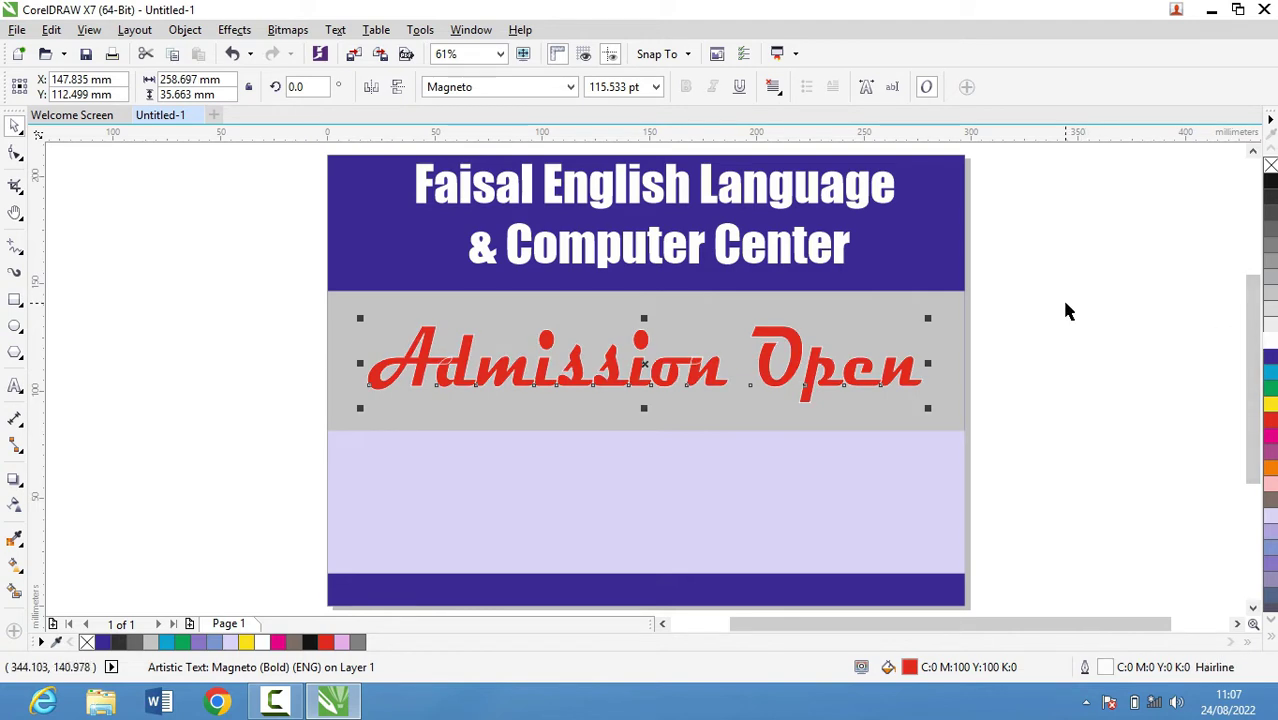
Step: Set the heading's outline width to 1.0 mm after first trying 2.5 mm
{"action": "key", "text": "F12"}
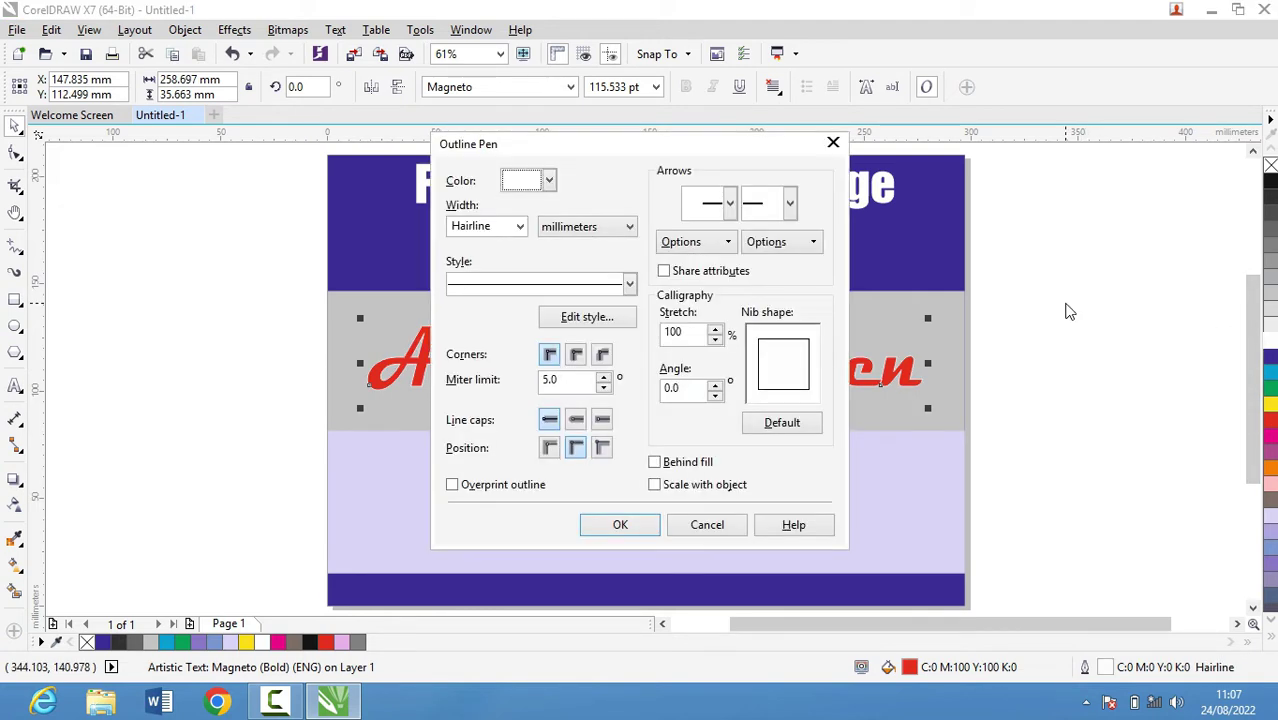
{"action": "left_click", "coordinate": [519, 227]}
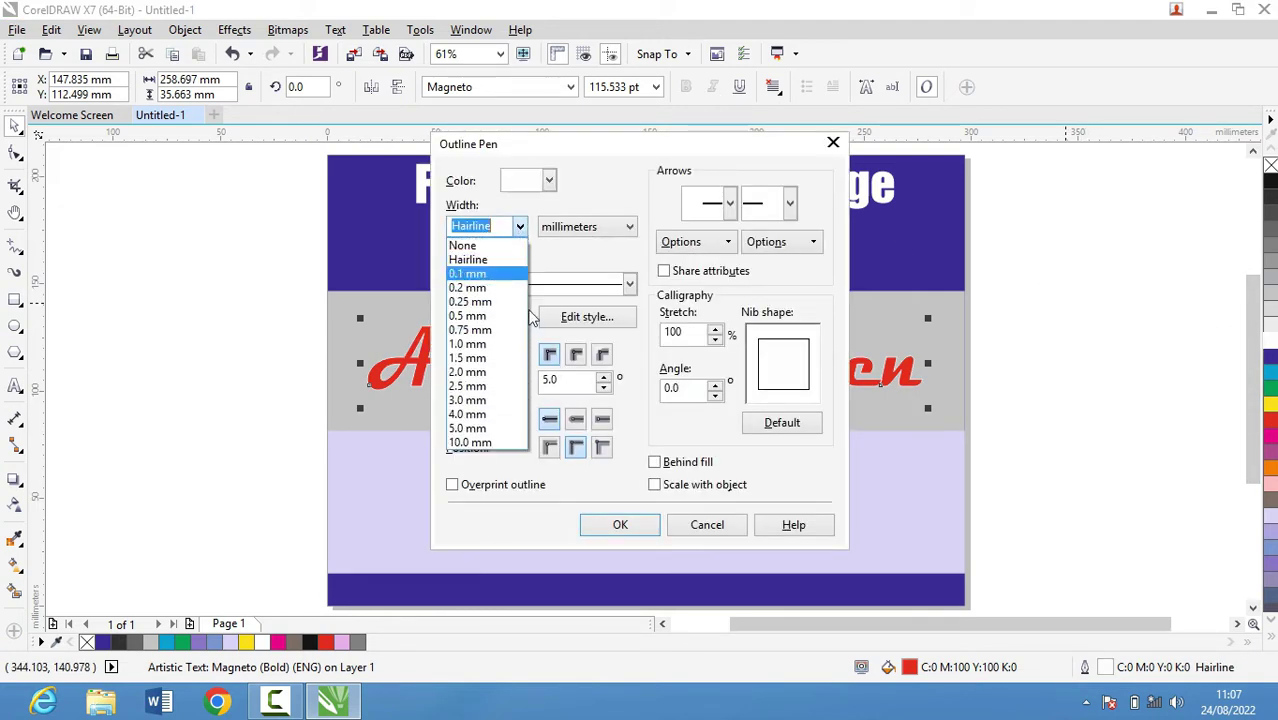
{"action": "left_click", "coordinate": [490, 393]}
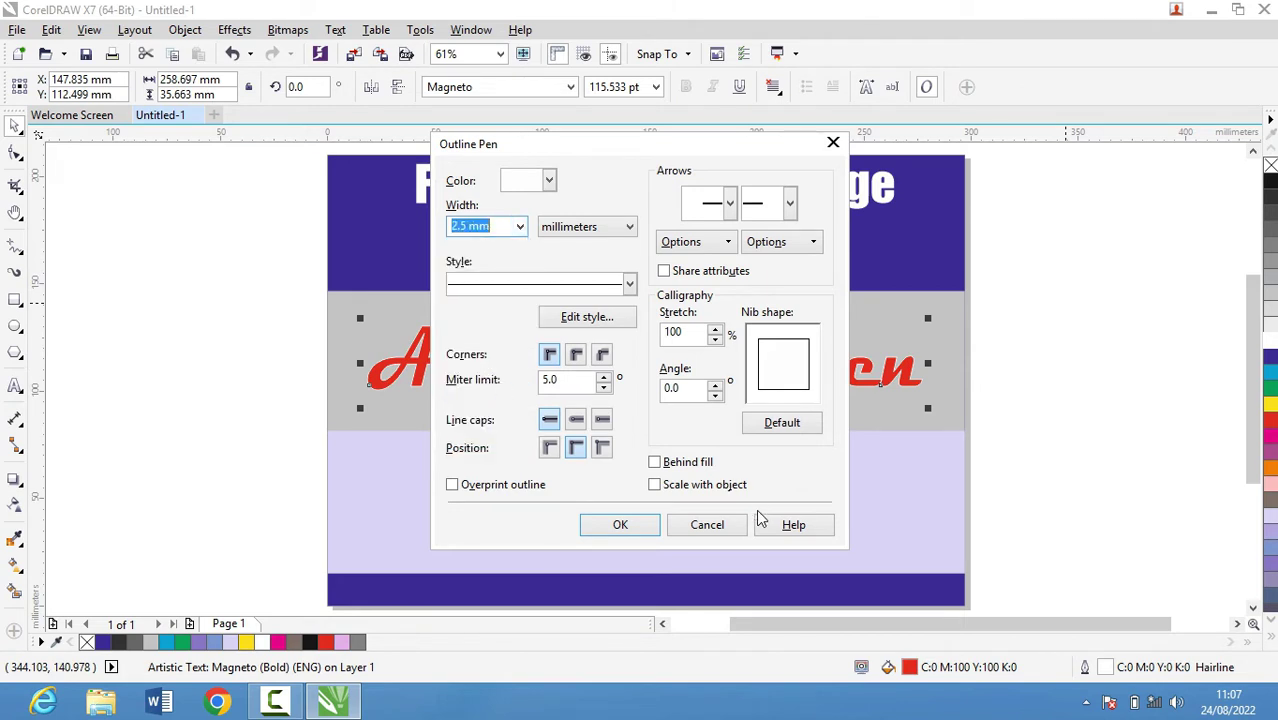
{"action": "left_click", "coordinate": [620, 525]}
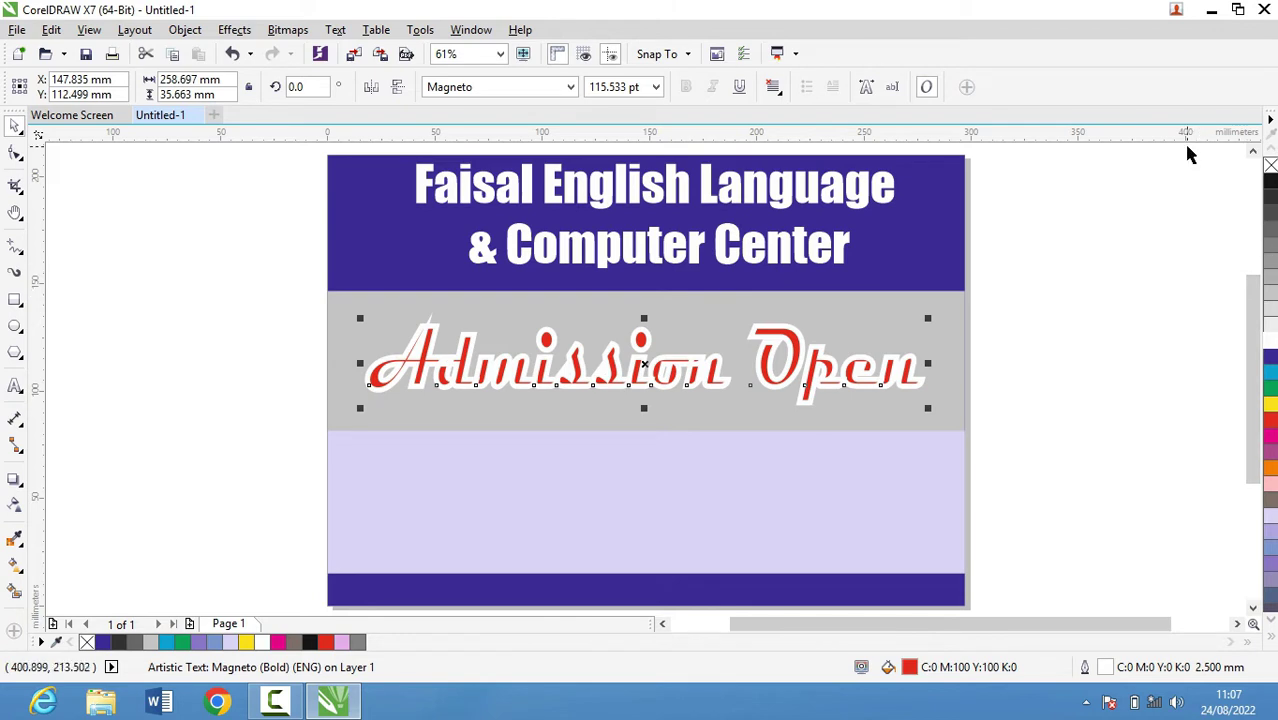
{"action": "key", "text": "F12"}
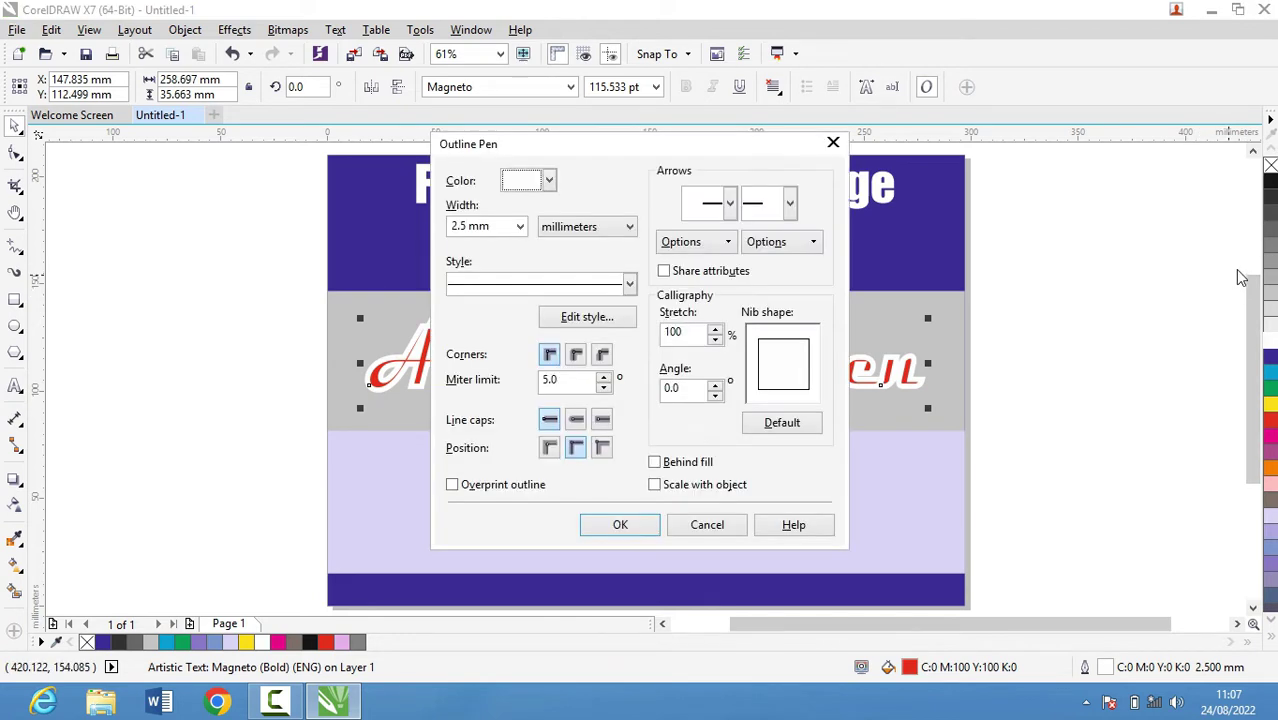
{"action": "left_click", "coordinate": [519, 226]}
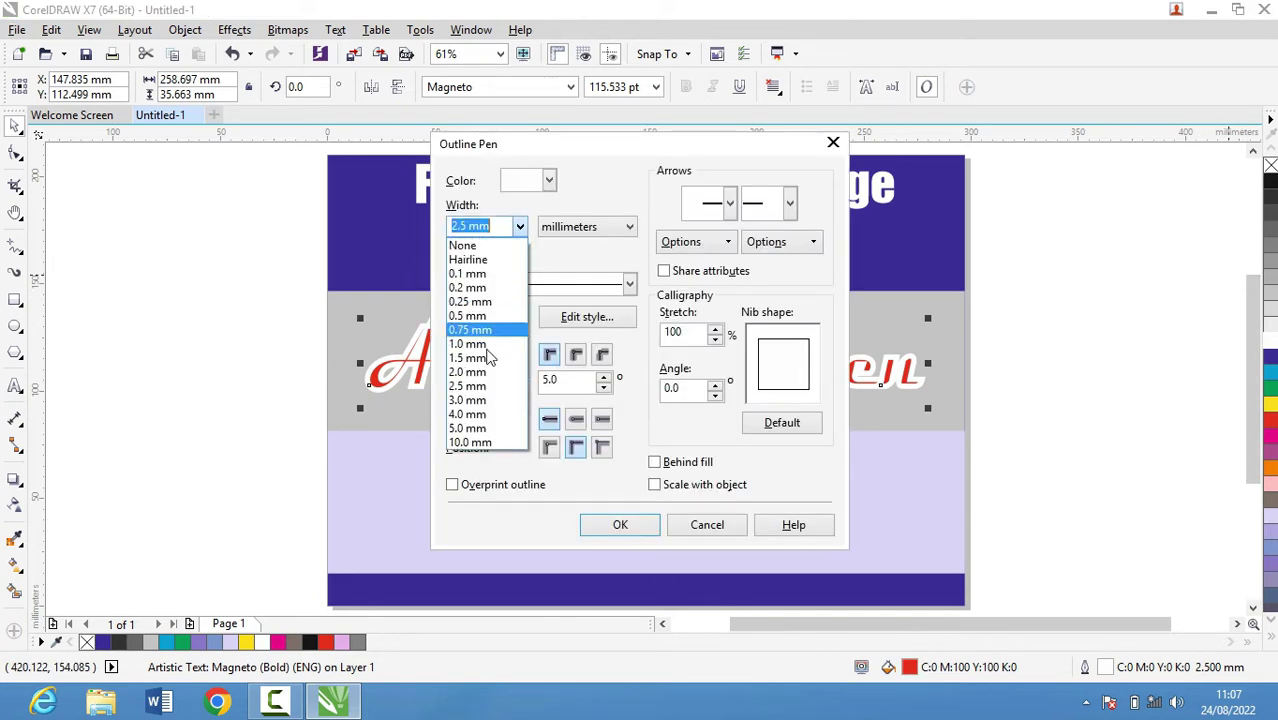
{"action": "left_click", "coordinate": [490, 344]}
{"action": "left_click", "coordinate": [640, 525]}
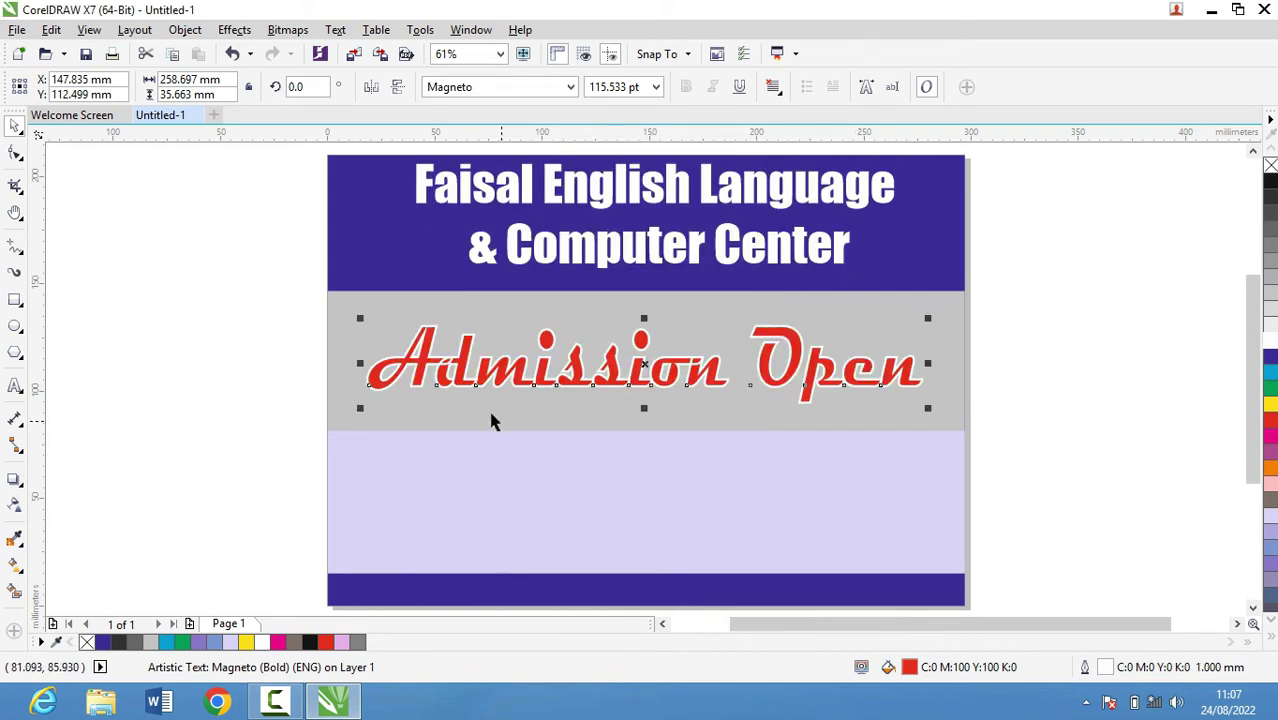
{"action": "left_click", "coordinate": [1175, 385]}
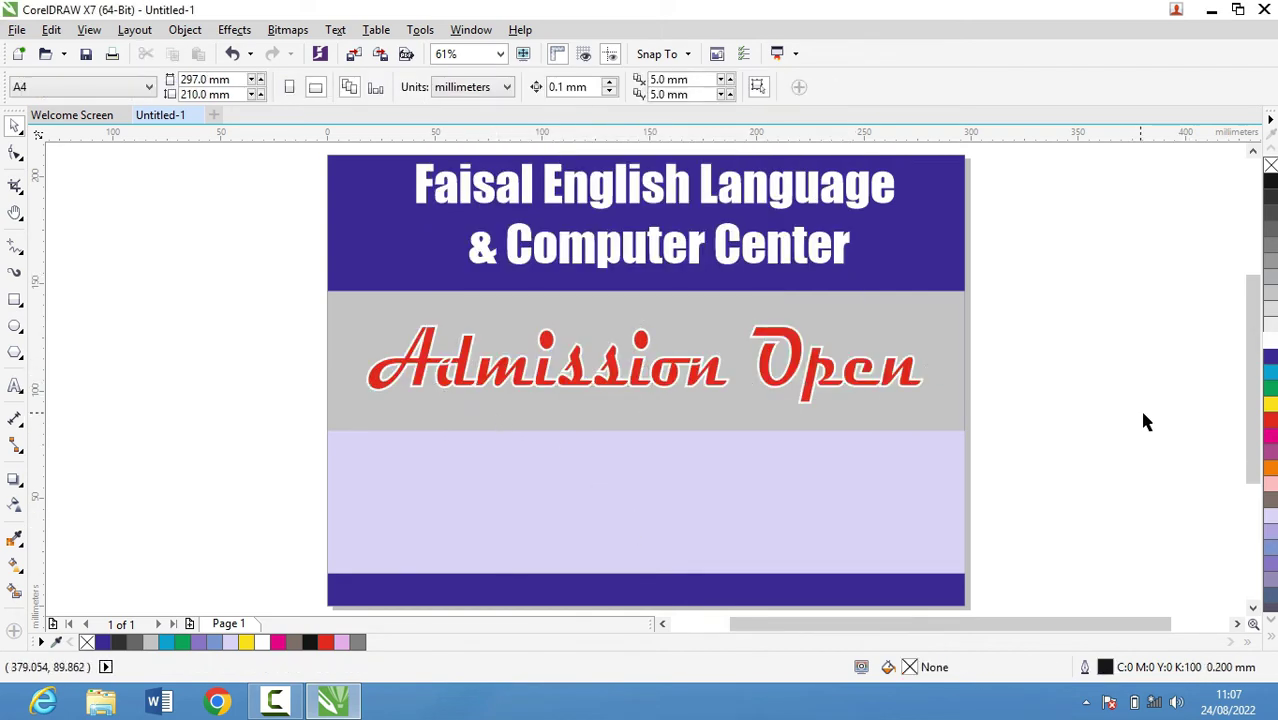
{"action": "scroll", "coordinate": [1139, 407], "scroll_direction": "left", "scroll_amount": 3}
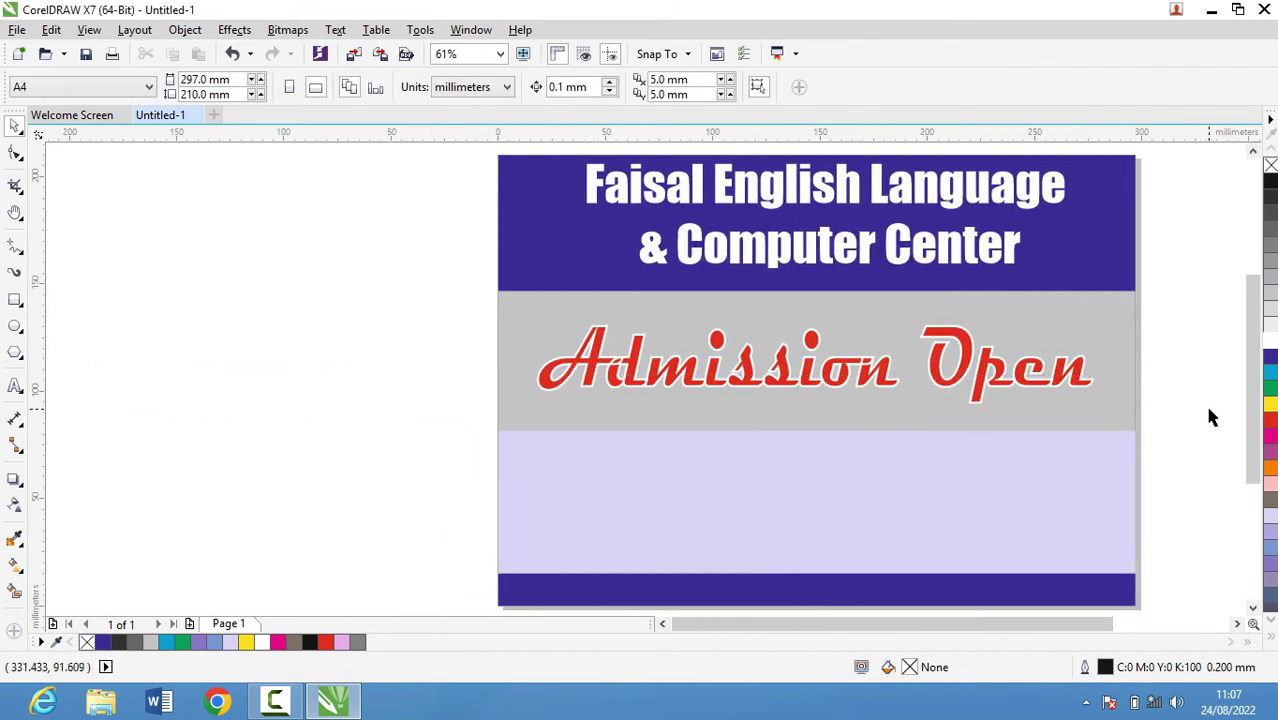
{"action": "mouse_move", "coordinate": [918, 624]}
{"action": "left_mouse_down"}
{"action": "mouse_move", "coordinate": [973, 624]}
{"action": "mouse_move", "coordinate": [961, 638]}
{"action": "left_mouse_up"}
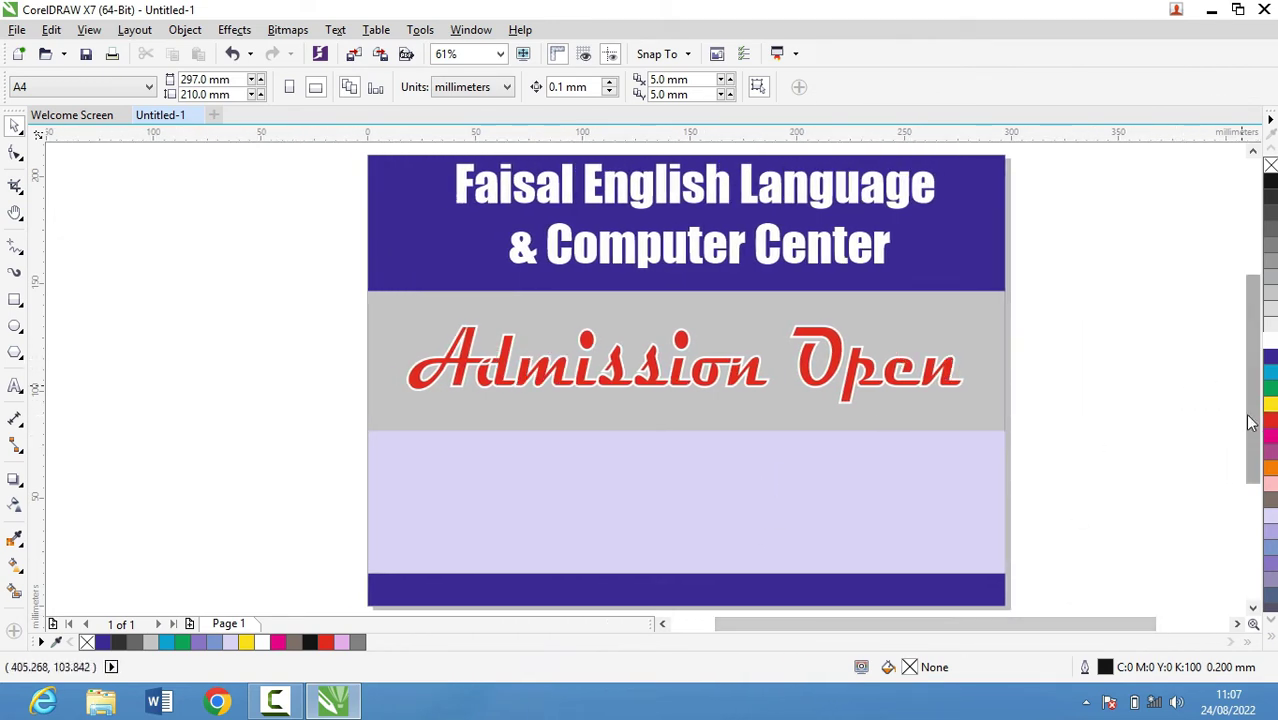
{"action": "scroll", "coordinate": [1245, 440], "scroll_direction": "down", "scroll_amount": 2}
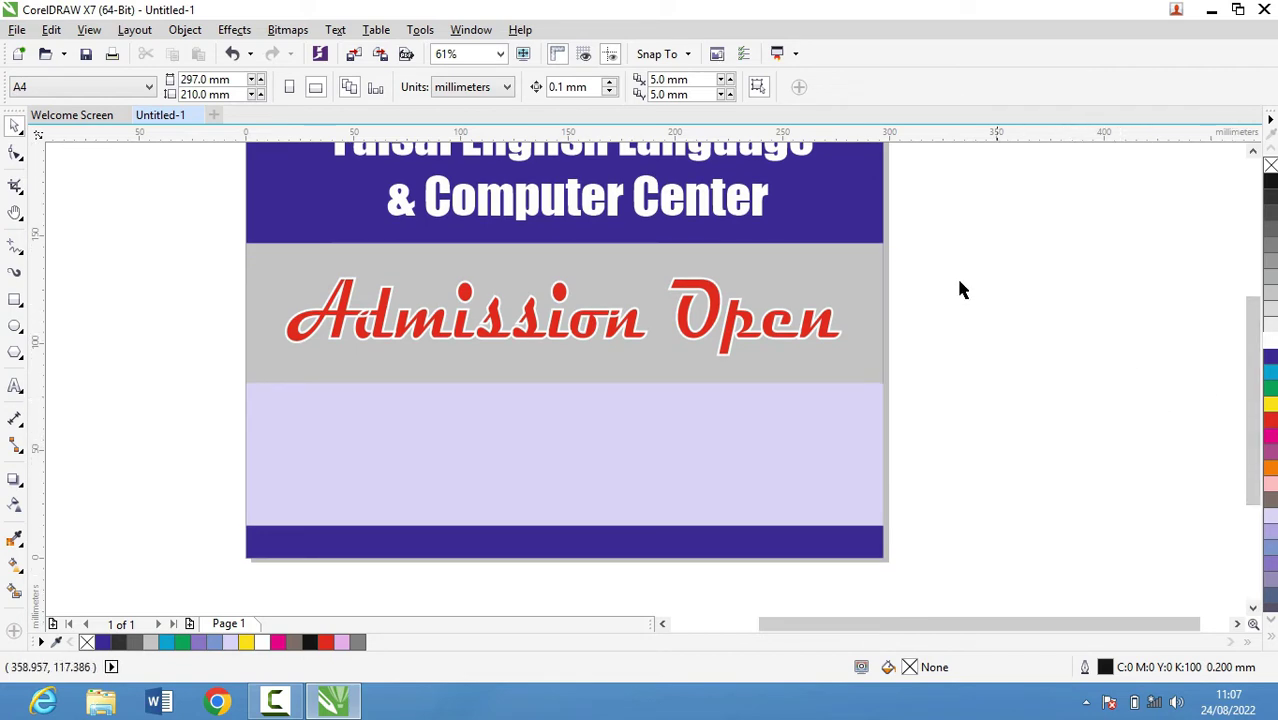
Step: Type 'DIT & CIT' in the lavender band, enlarge it to about 150 pt and centre it
{"action": "left_click", "coordinate": [15, 386]}
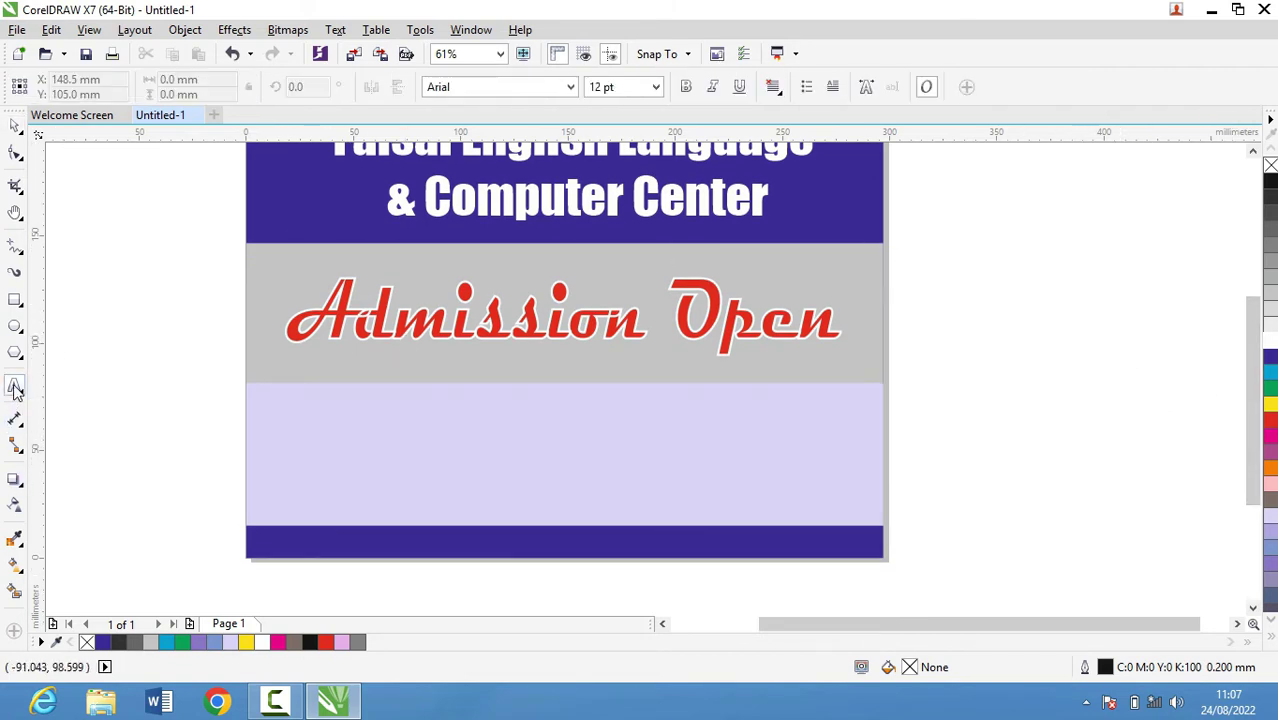
{"action": "left_click", "coordinate": [256, 424]}
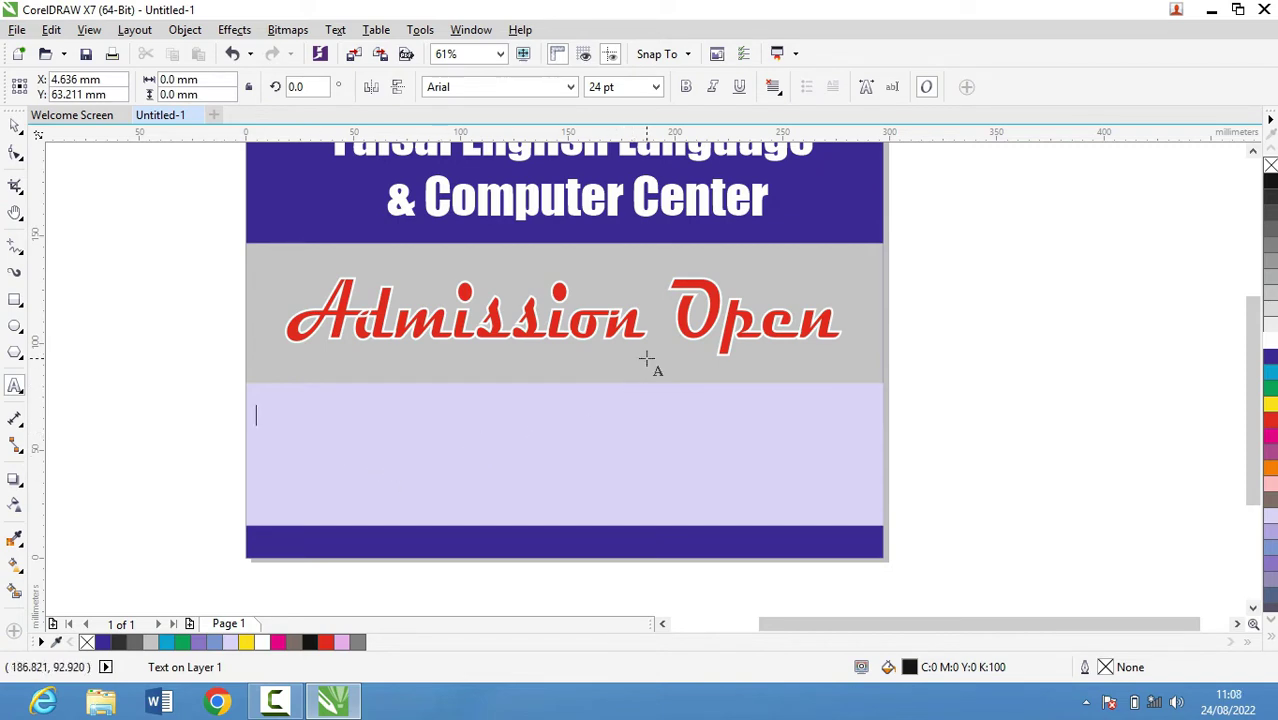
{"action": "type", "text": "DIT & CIT"}
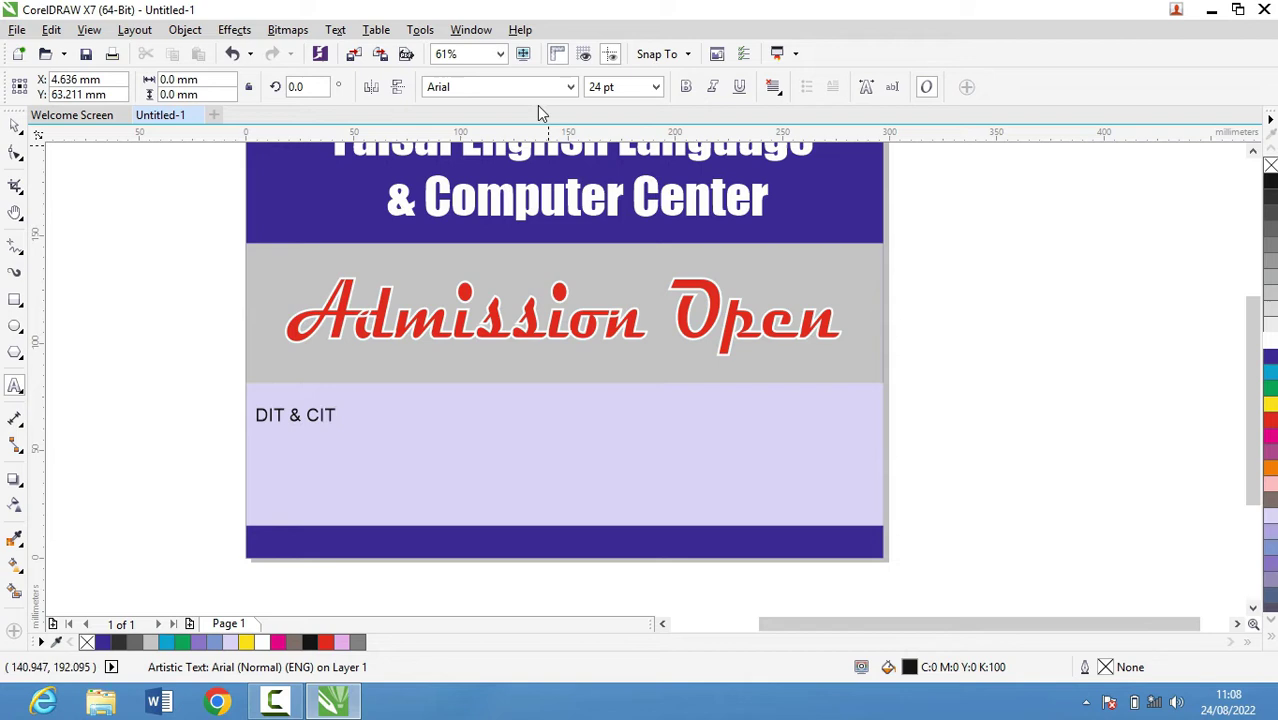
{"action": "key", "text": "ctrl+space"}
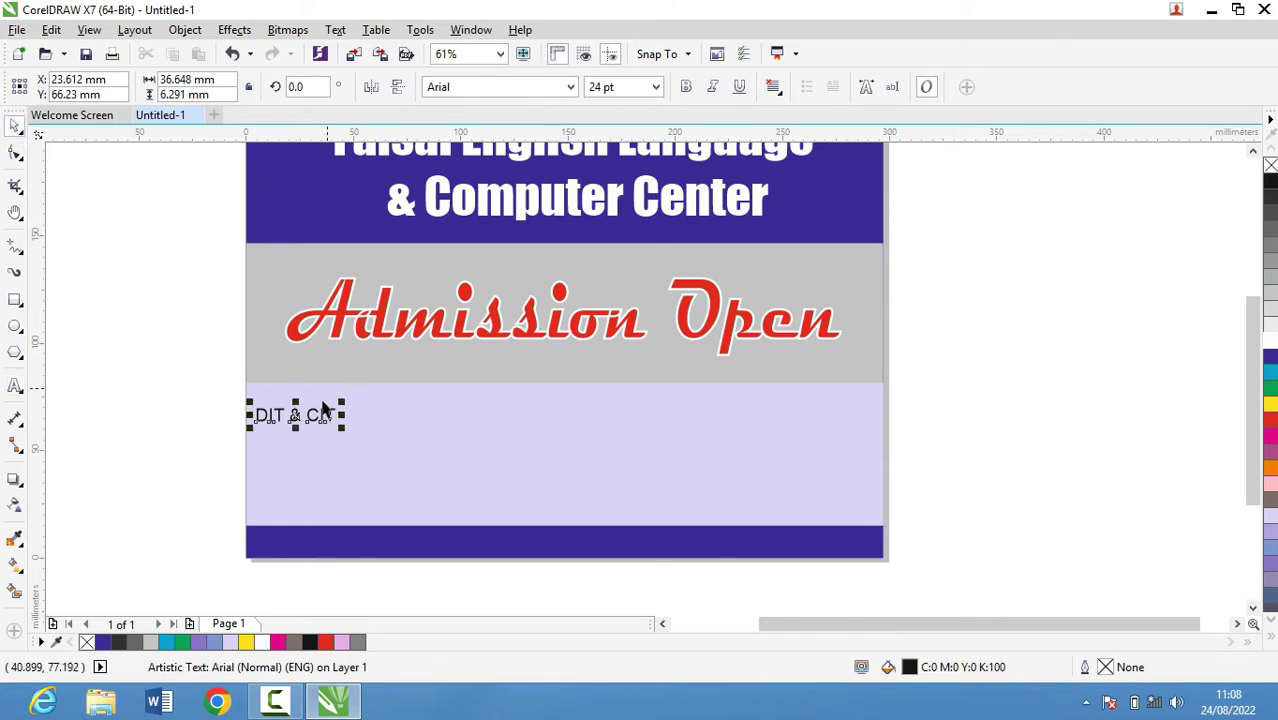
{"action": "mouse_move", "coordinate": [324, 408]}
{"action": "left_mouse_down"}
{"action": "mouse_move", "coordinate": [368, 448]}
{"action": "mouse_move", "coordinate": [551, 536]}
{"action": "left_mouse_up"}
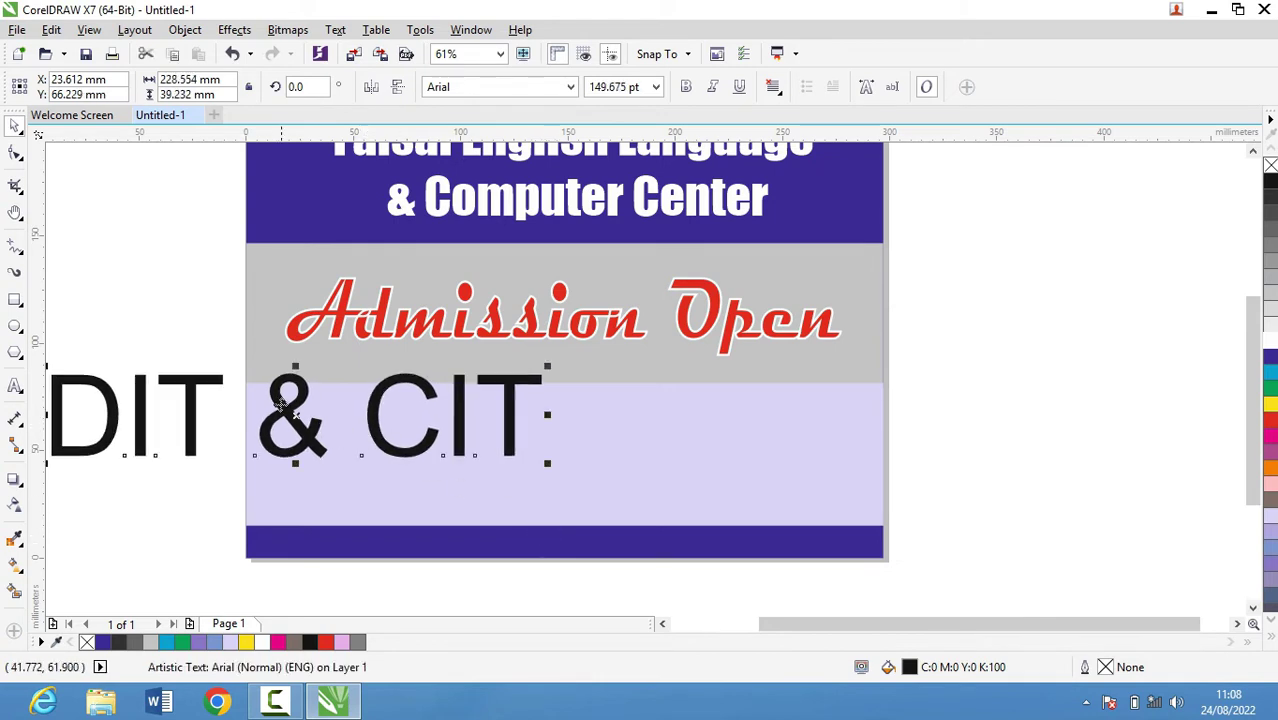
{"action": "left_click_drag", "start_coordinate": [297, 420], "coordinate": [568, 456]}
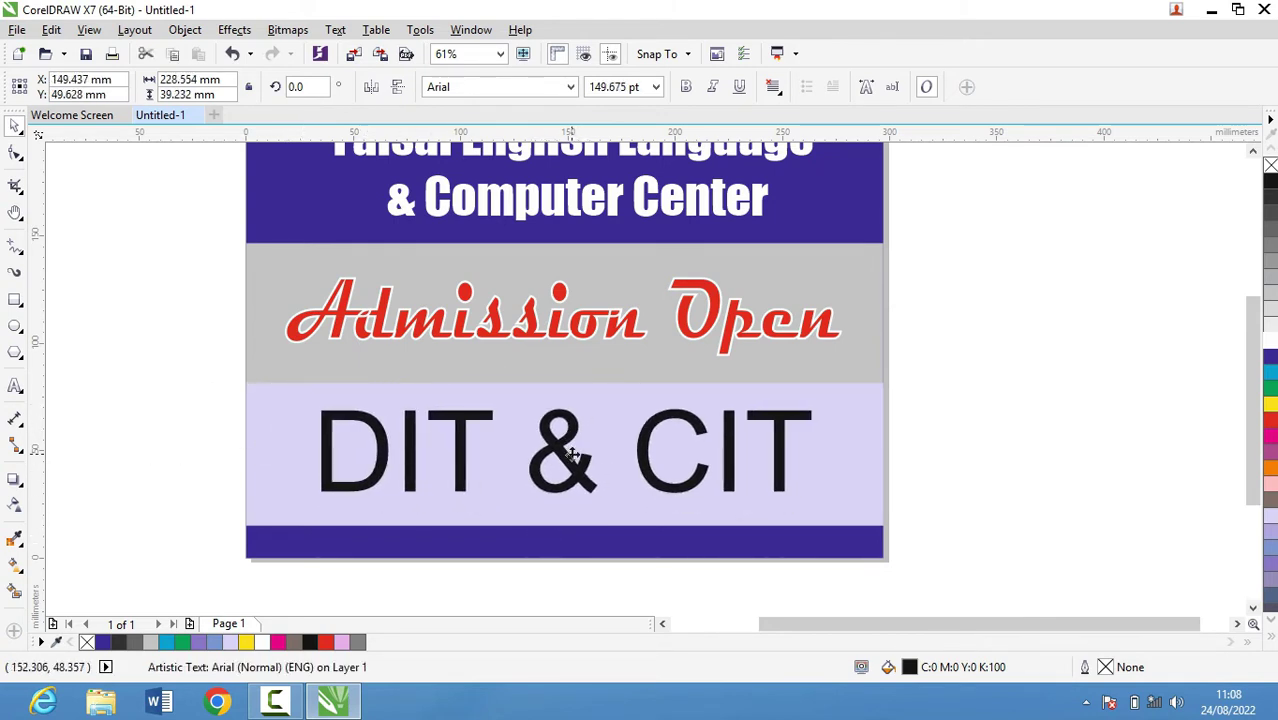
Step: Change DIT & CIT to the Impact font, scale it up and recentre it
{"action": "double_click", "coordinate": [636, 454]}
{"action": "key", "text": "ctrl+a"}
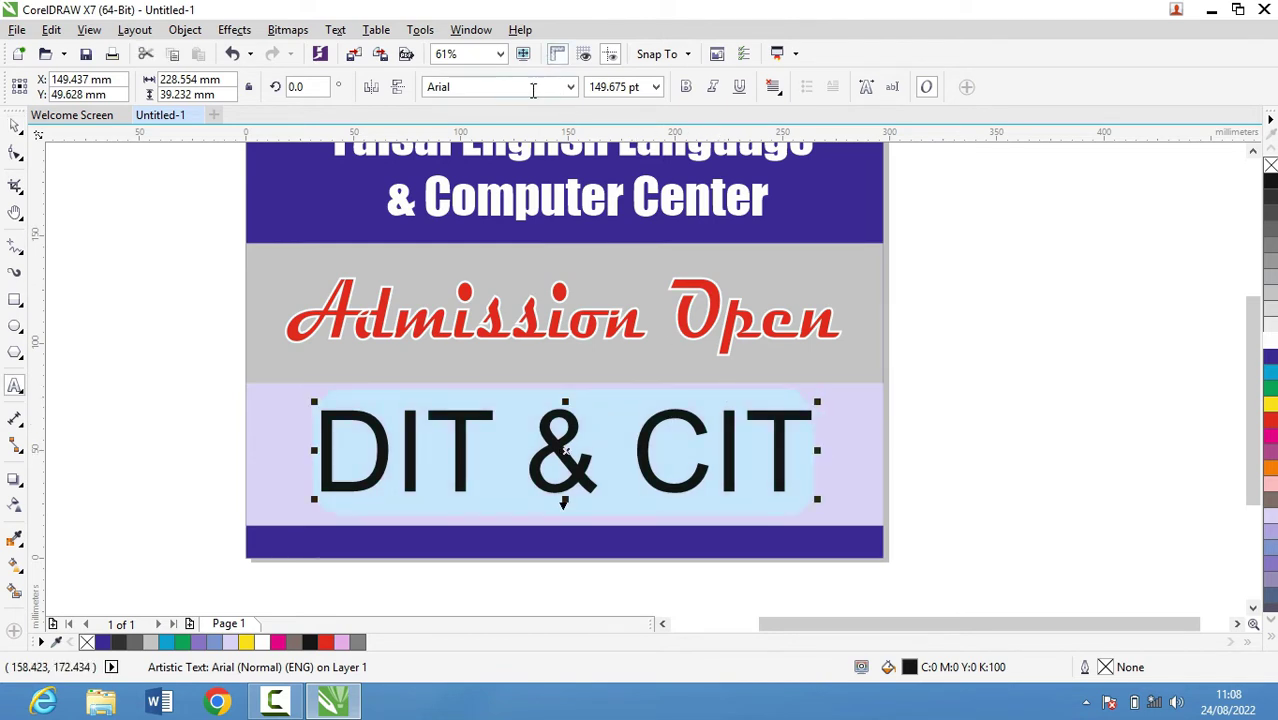
{"action": "left_click", "coordinate": [533, 90]}
{"action": "type", "text": "Impact"}
{"action": "key", "text": "Tab"}
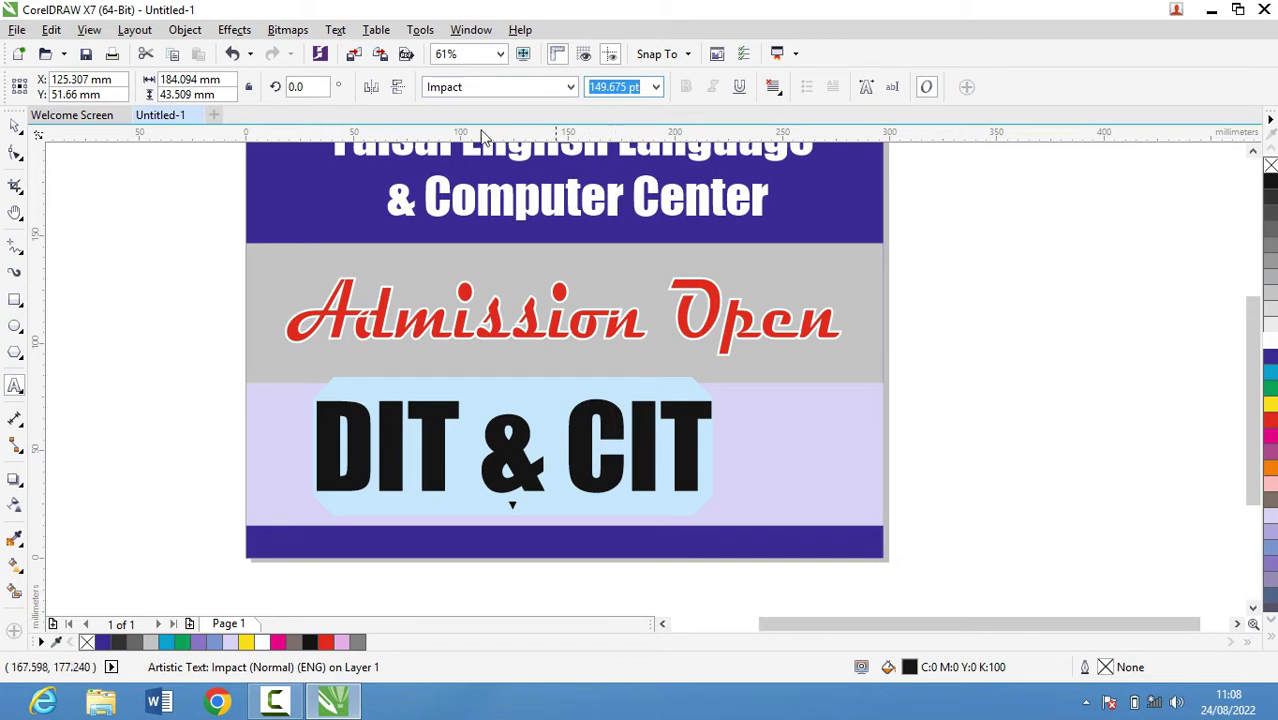
{"action": "key", "text": "ctrl+space"}
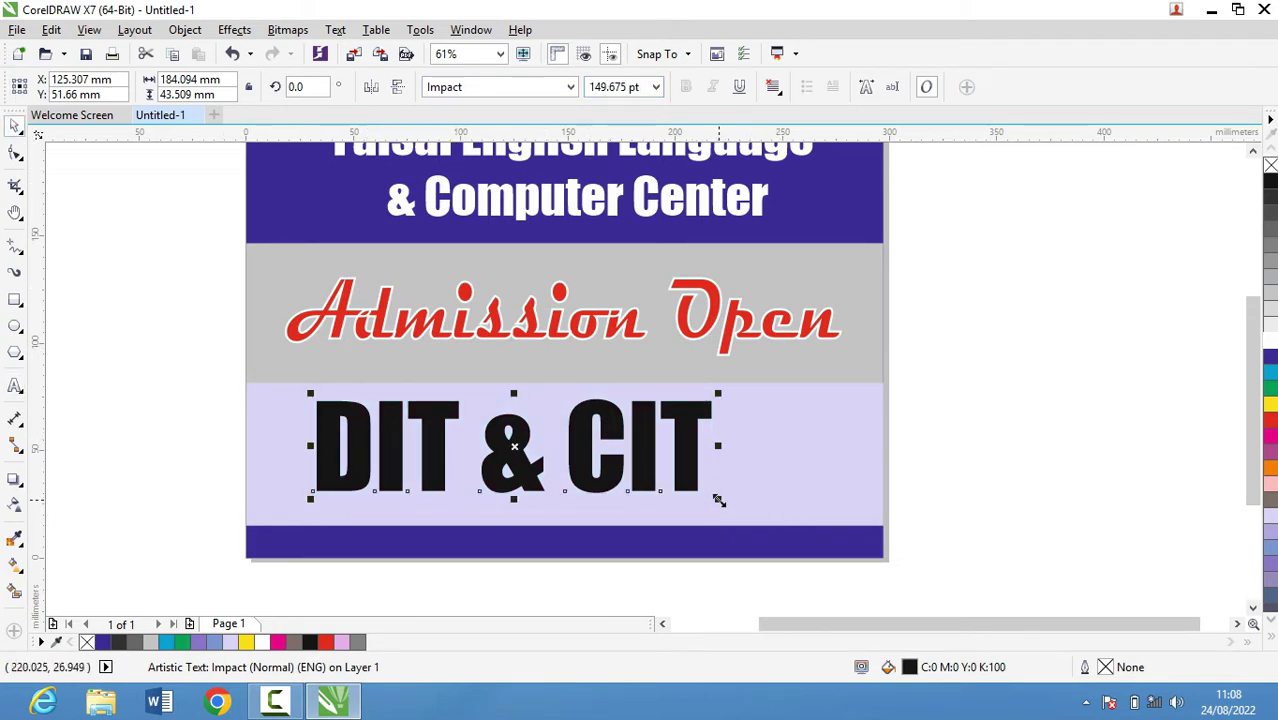
{"action": "left_click_drag", "start_coordinate": [717, 497], "coordinate": [759, 502]}
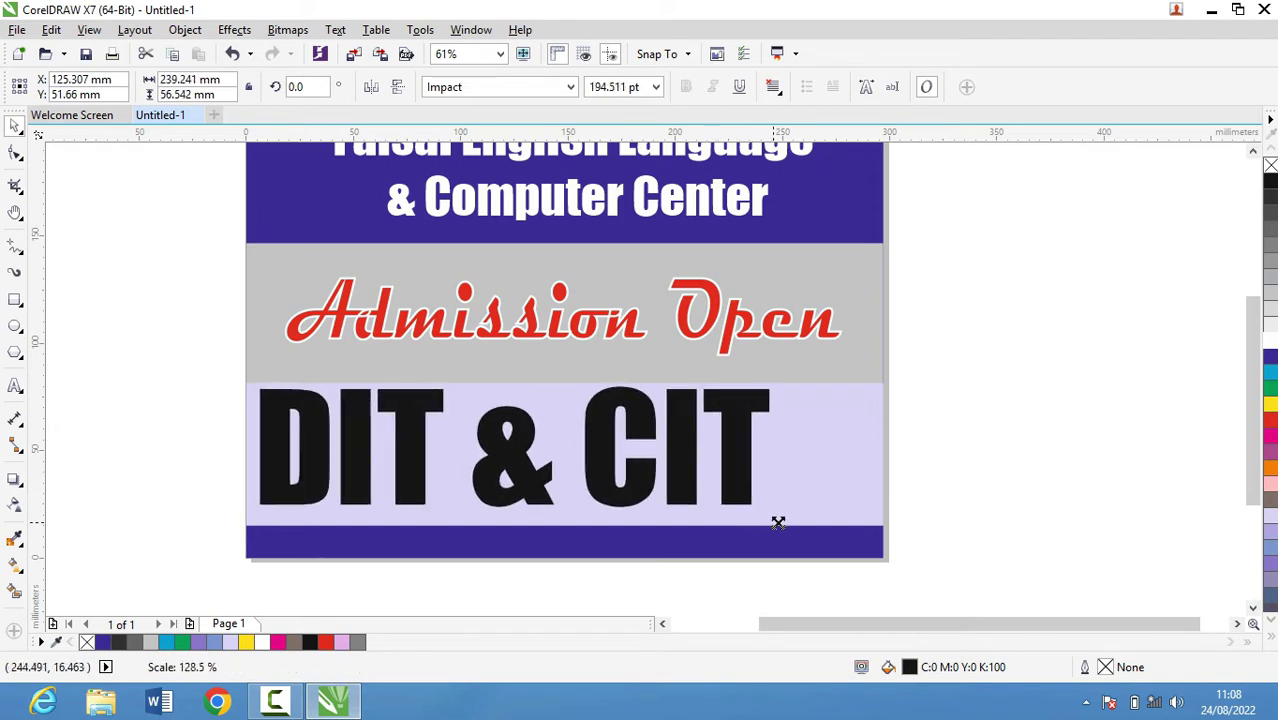
{"action": "left_click_drag", "start_coordinate": [517, 447], "coordinate": [580, 448]}
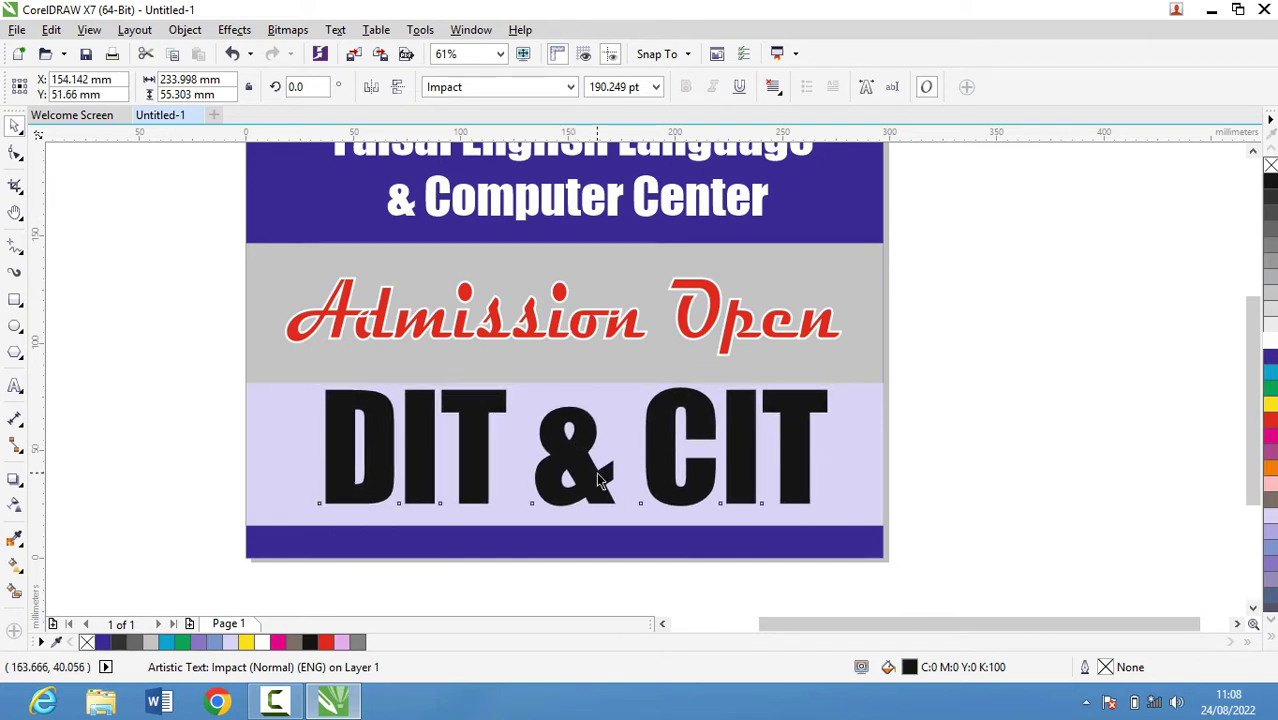
Step: Make the ampersand 100 pt, delete the surrounding spaces and recentre DIT&CIT
{"action": "double_click", "coordinate": [596, 472]}
{"action": "double_click", "coordinate": [547, 481]}
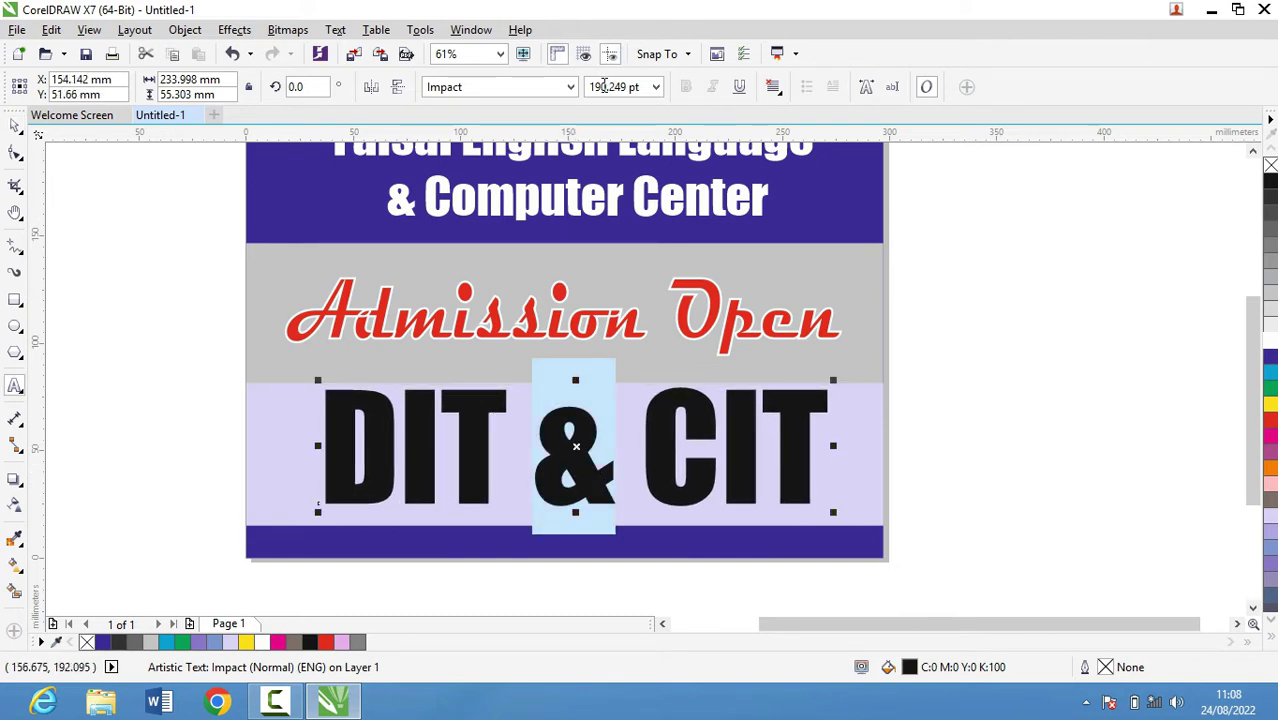
{"action": "left_click", "coordinate": [656, 87]}
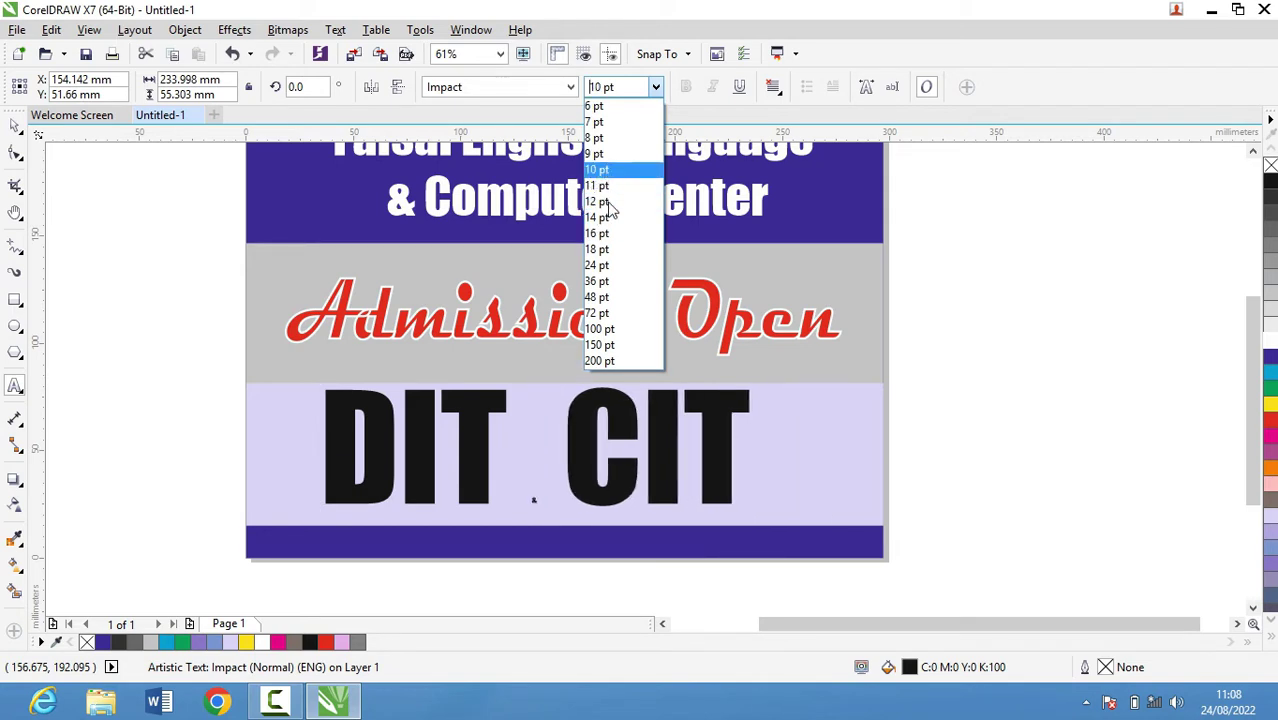
{"action": "left_click", "coordinate": [600, 329]}
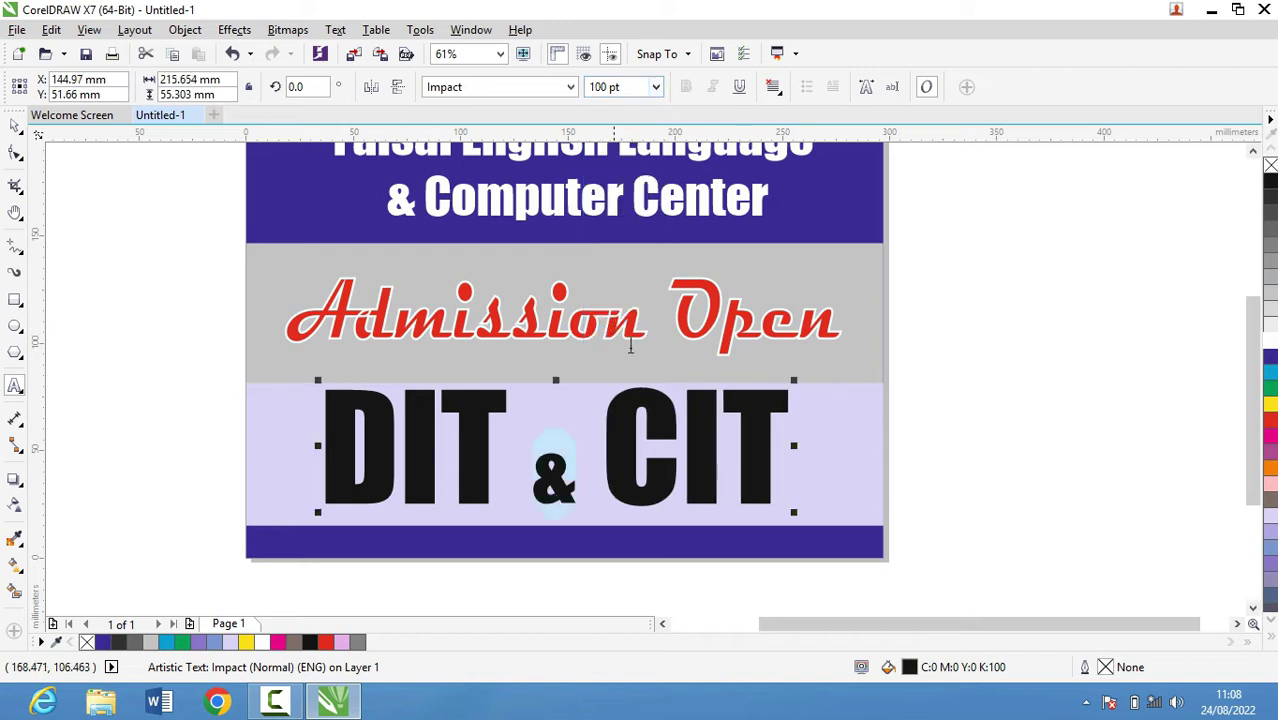
{"action": "left_click", "coordinate": [633, 466]}
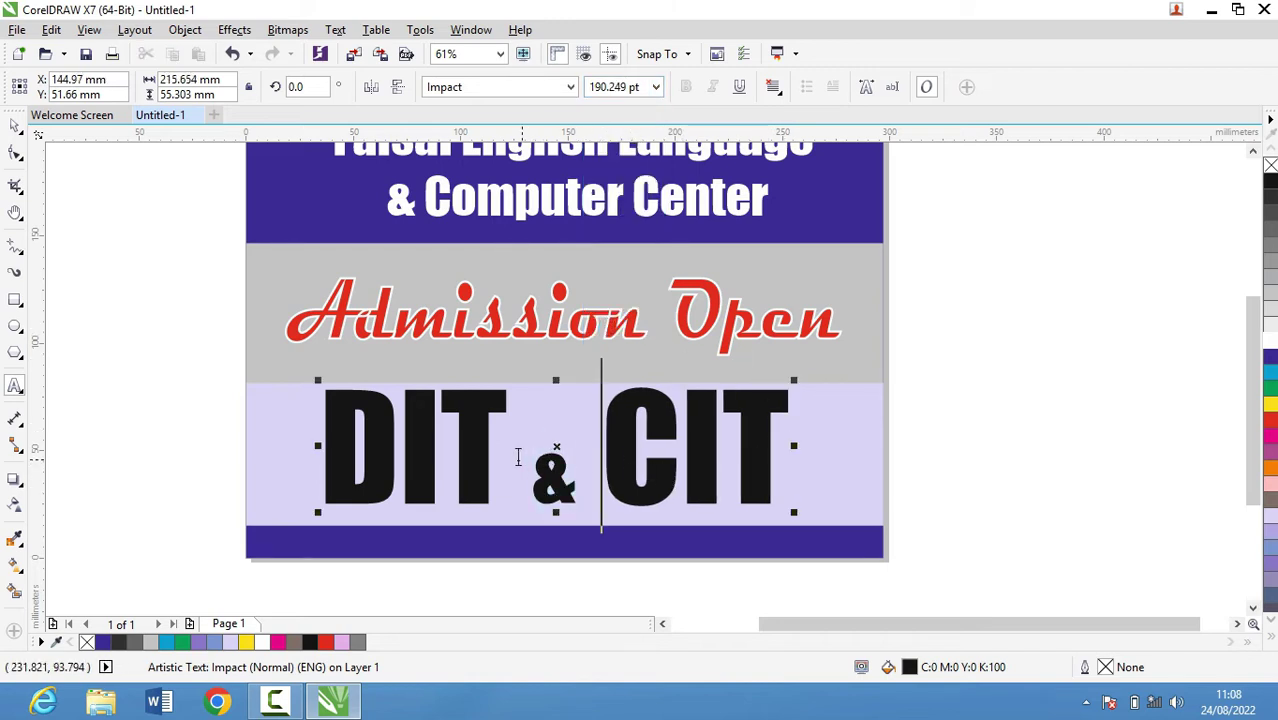
{"action": "left_click_drag", "start_coordinate": [518, 458], "coordinate": [552, 465]}
{"action": "key", "text": "Delete"}
{"action": "key", "text": "Delete"}
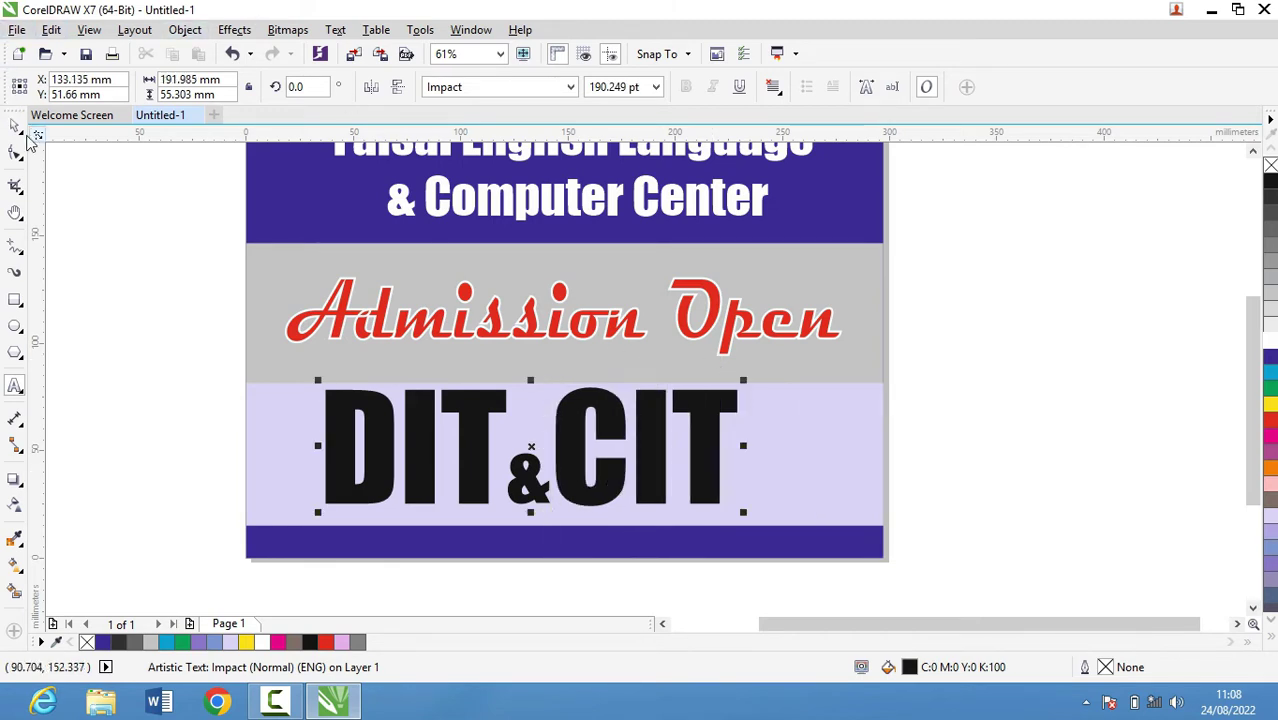
{"action": "key", "text": "ctrl+space"}
{"action": "left_click_drag", "start_coordinate": [532, 452], "coordinate": [568, 463]}
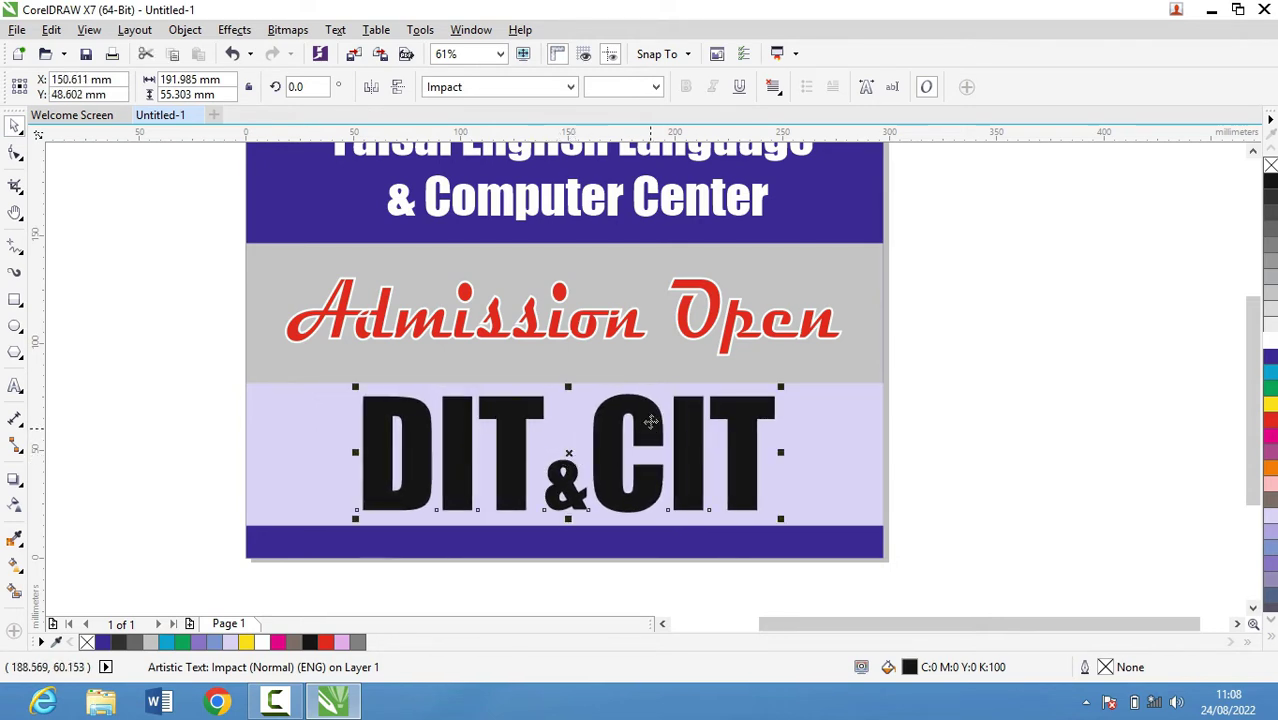
Step: Try red and green fills on DIT&CIT, then undo back to dark blue
{"action": "left_click", "coordinate": [1269, 418]}
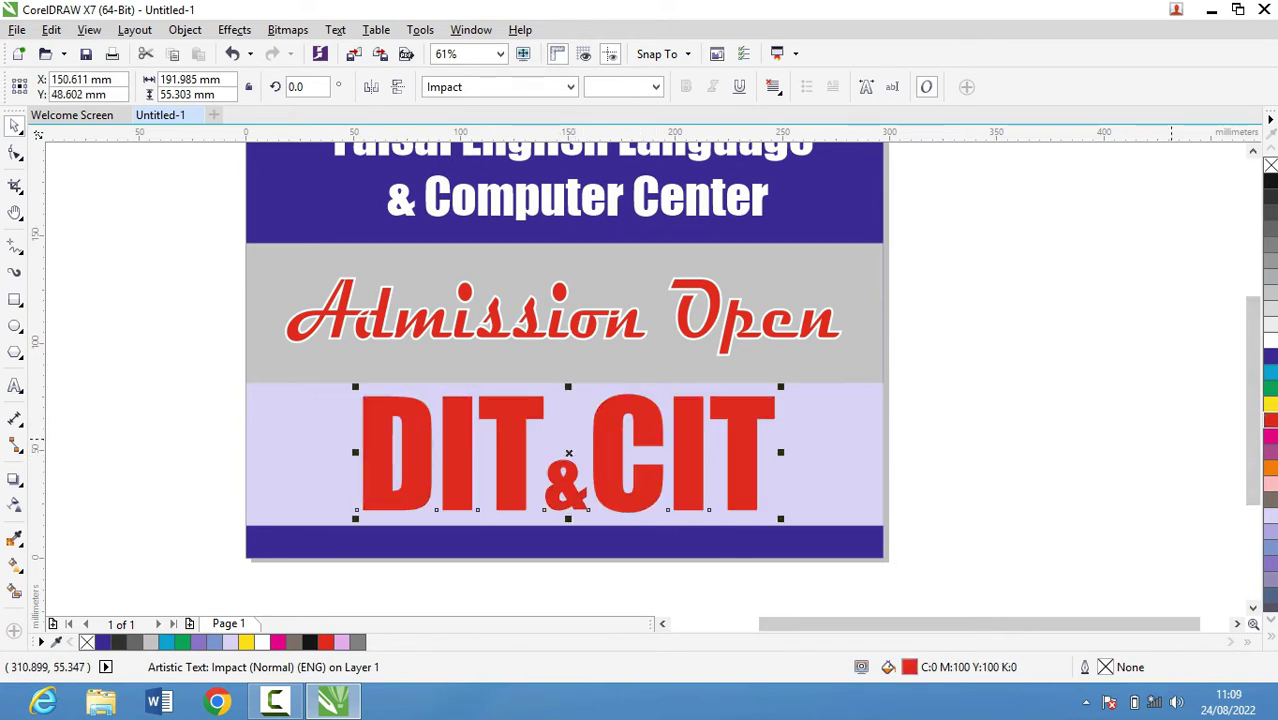
{"action": "left_click", "coordinate": [1269, 388]}
{"action": "left_click", "coordinate": [1269, 418]}
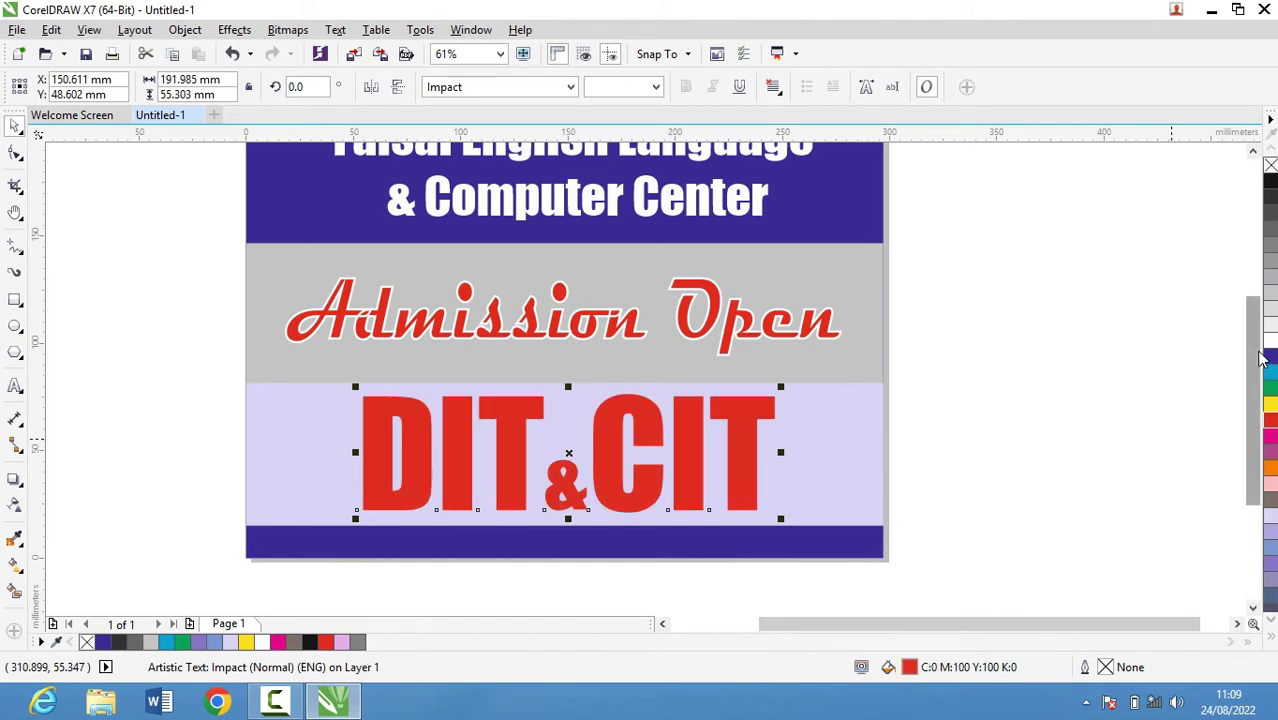
{"action": "key", "text": "Escape"}
{"action": "key", "text": "ctrl+z"}
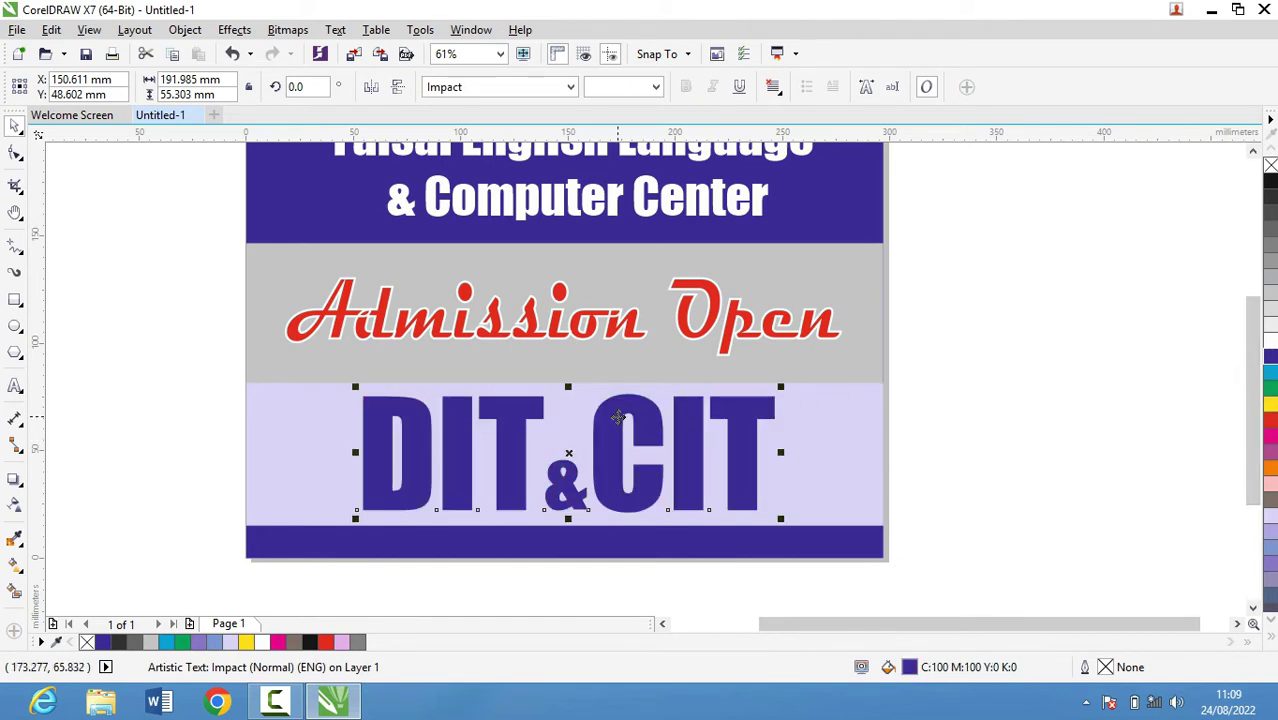
Step: Give DIT&CIT a white 1.5 mm outline
{"action": "key", "text": "F12"}
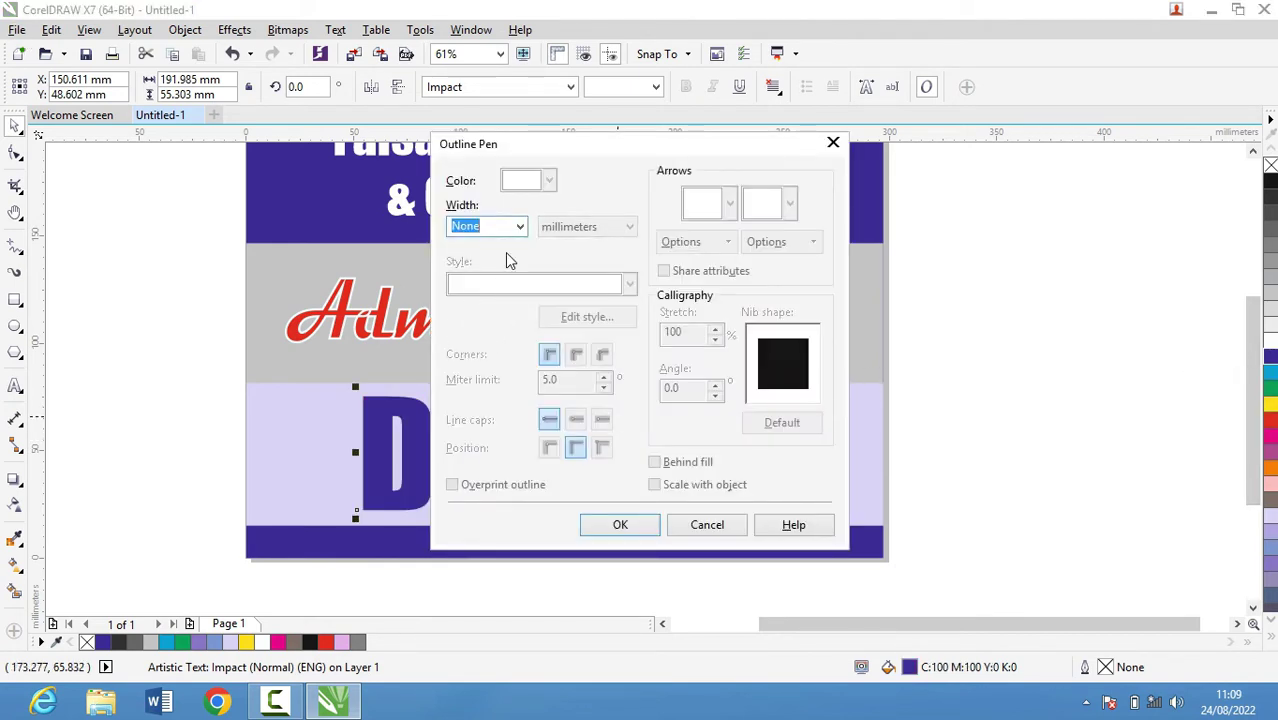
{"action": "left_click", "coordinate": [517, 226]}
{"action": "left_click", "coordinate": [487, 361]}
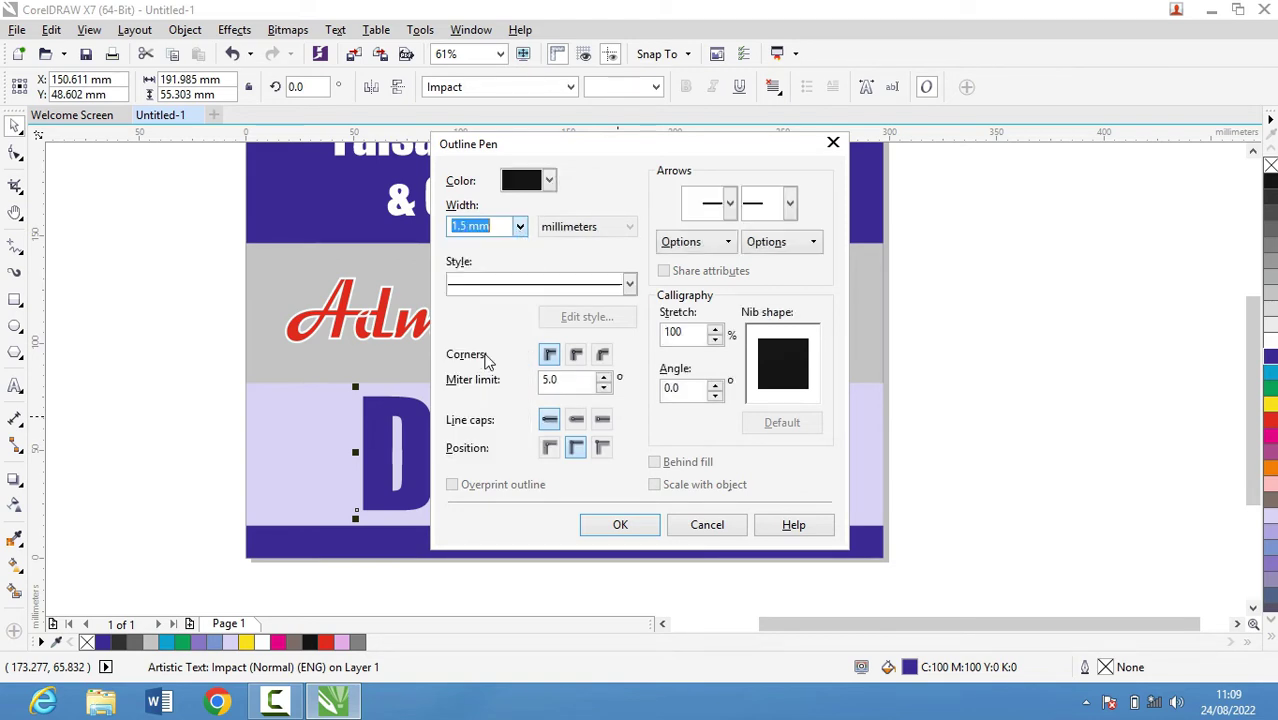
{"action": "left_click", "coordinate": [549, 181]}
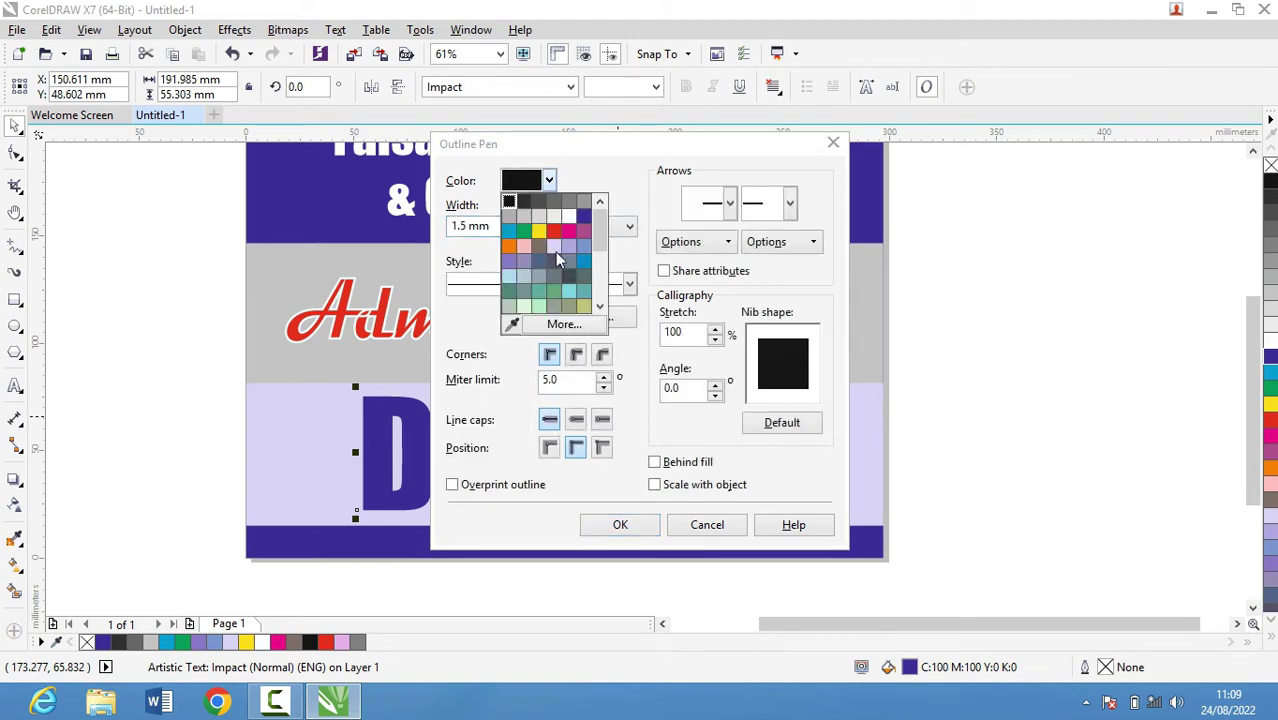
{"action": "left_click", "coordinate": [569, 216]}
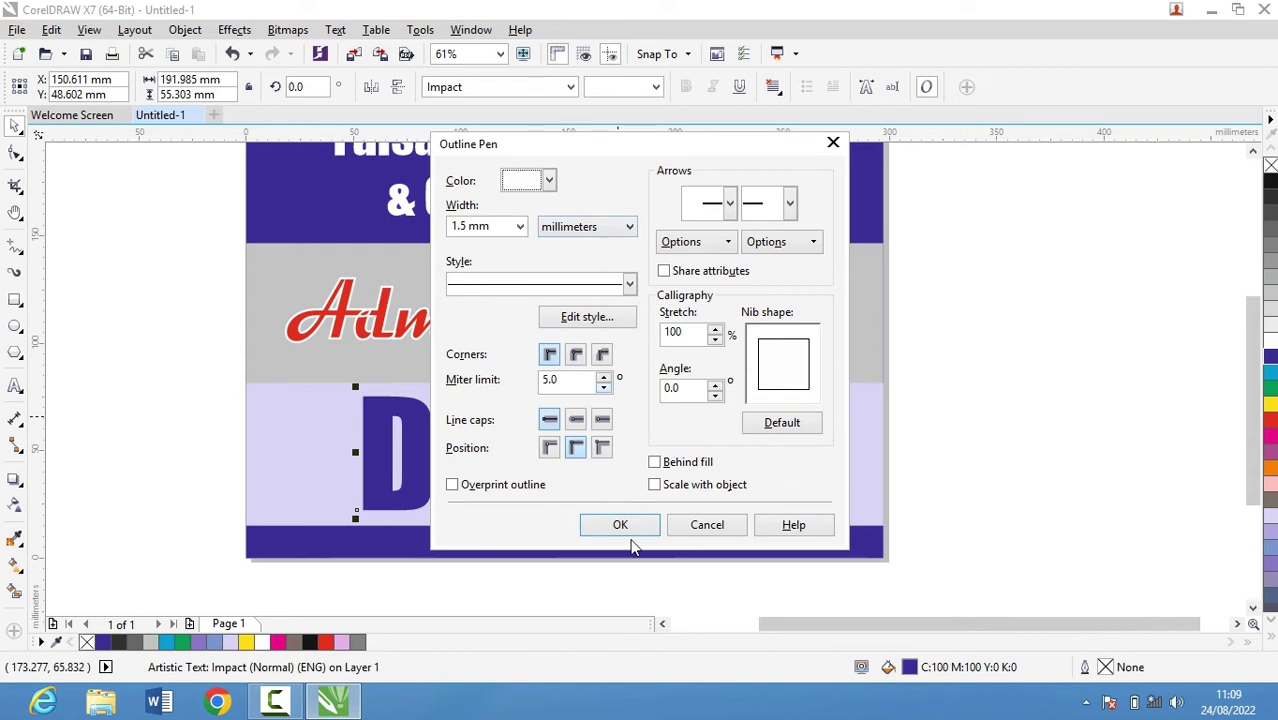
{"action": "left_click", "coordinate": [620, 525]}
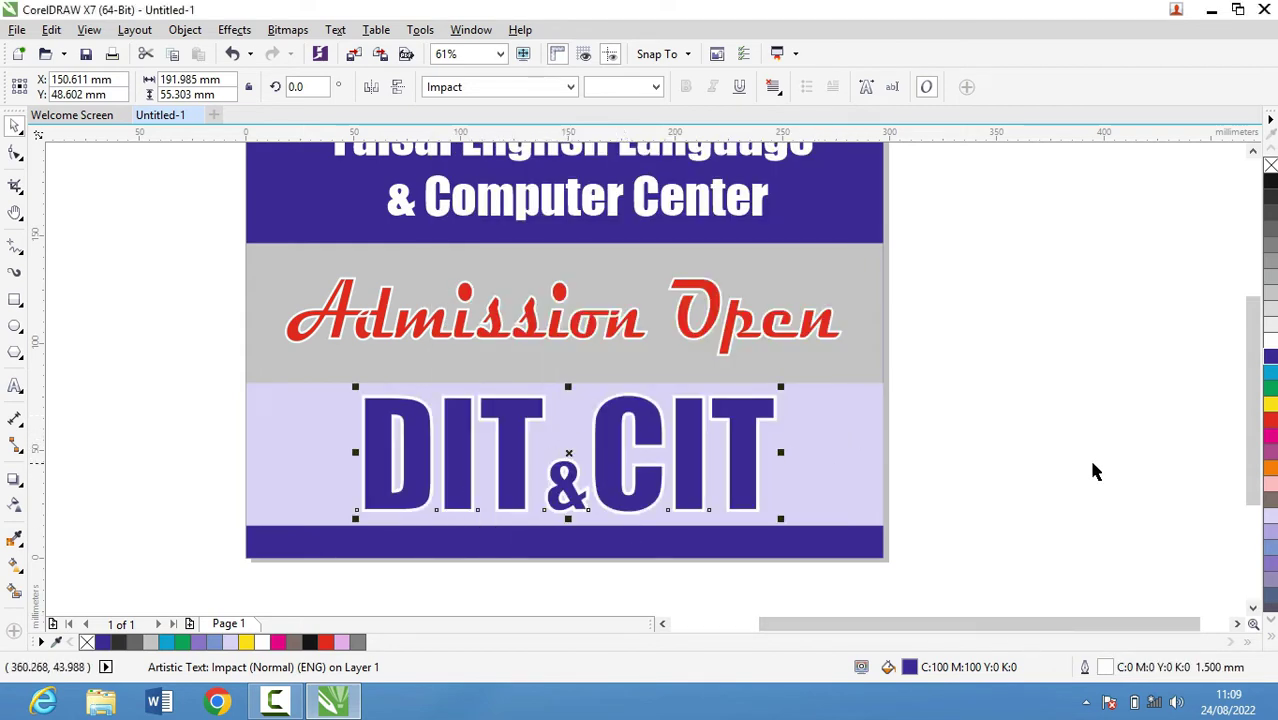
{"action": "left_click", "coordinate": [945, 515]}
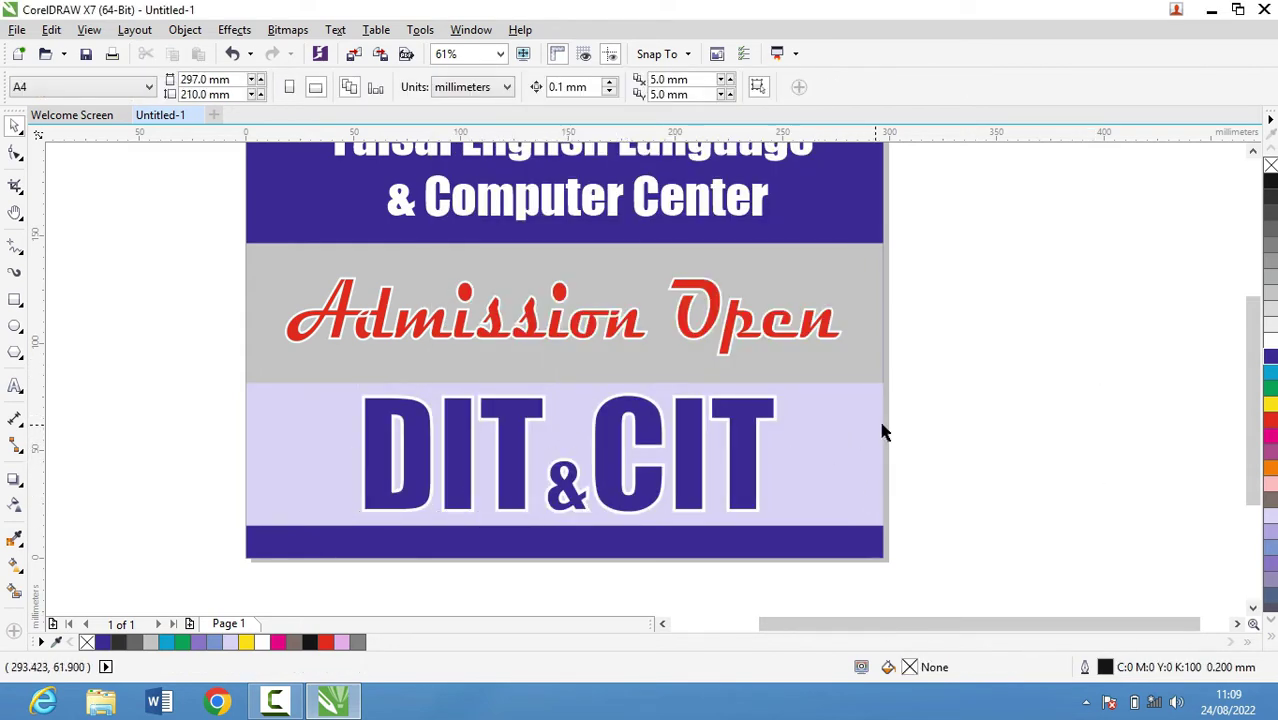
Step: Try yellow, cyan and green fills on the DIT & CIT text
{"action": "left_click_drag", "start_coordinate": [992, 462], "coordinate": [210, 446]}
{"action": "left_click", "coordinate": [734, 500]}
{"action": "left_click", "coordinate": [1270, 404]}
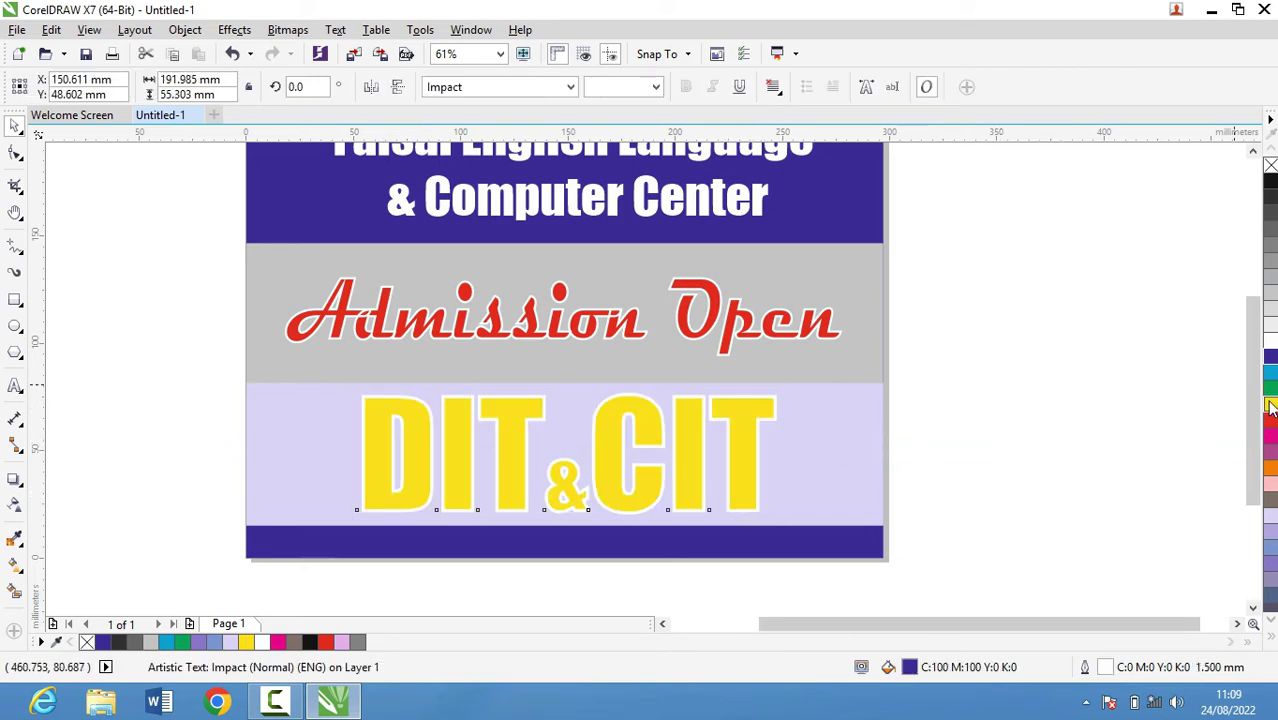
{"action": "left_click", "coordinate": [1270, 374]}
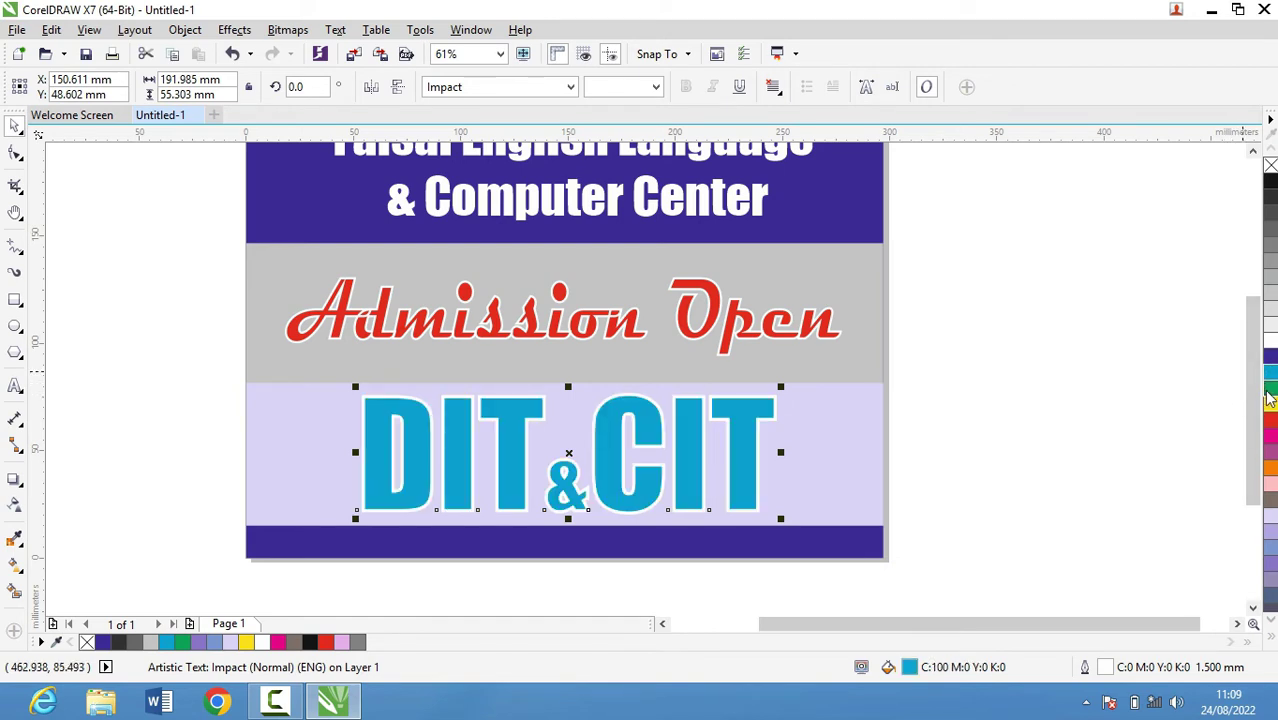
{"action": "left_click", "coordinate": [1270, 390]}
{"action": "left_click", "coordinate": [1270, 372]}
{"action": "left_click", "coordinate": [1270, 390]}
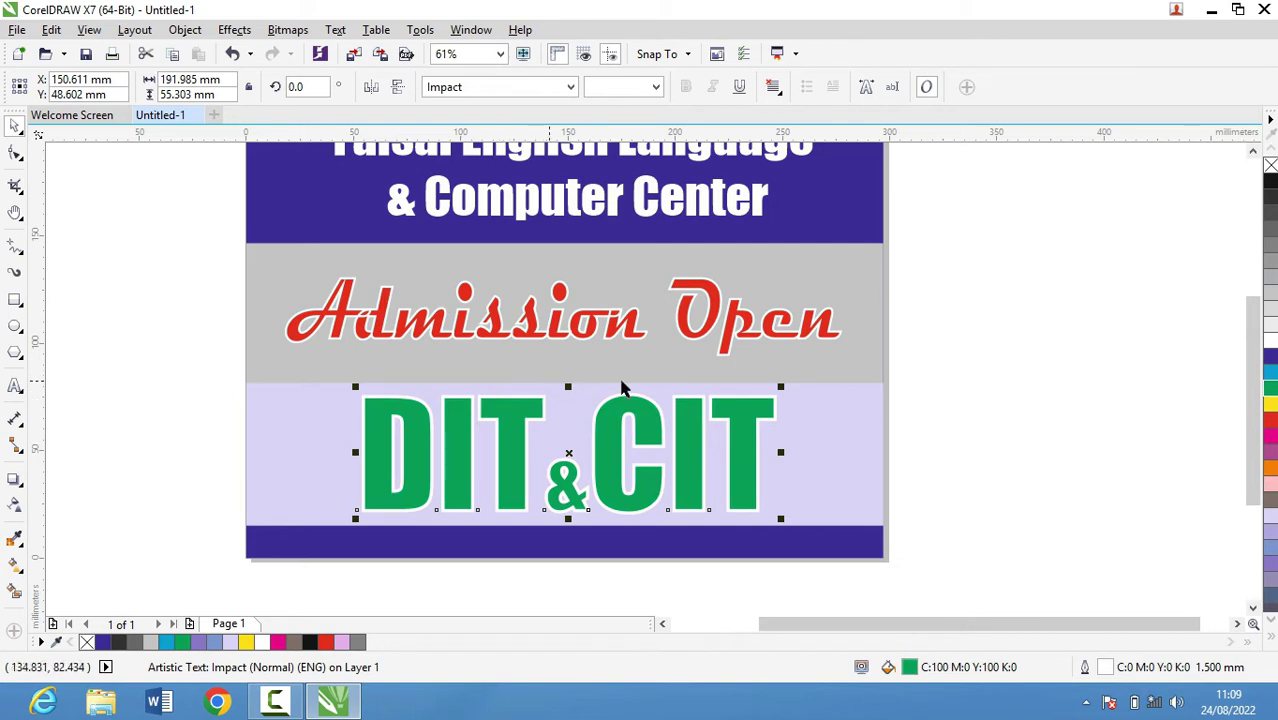
Step: Try cyan, purple and yellow from the full palette, then settle on red for DIT & CIT
{"action": "key", "text": "shift+F4"}
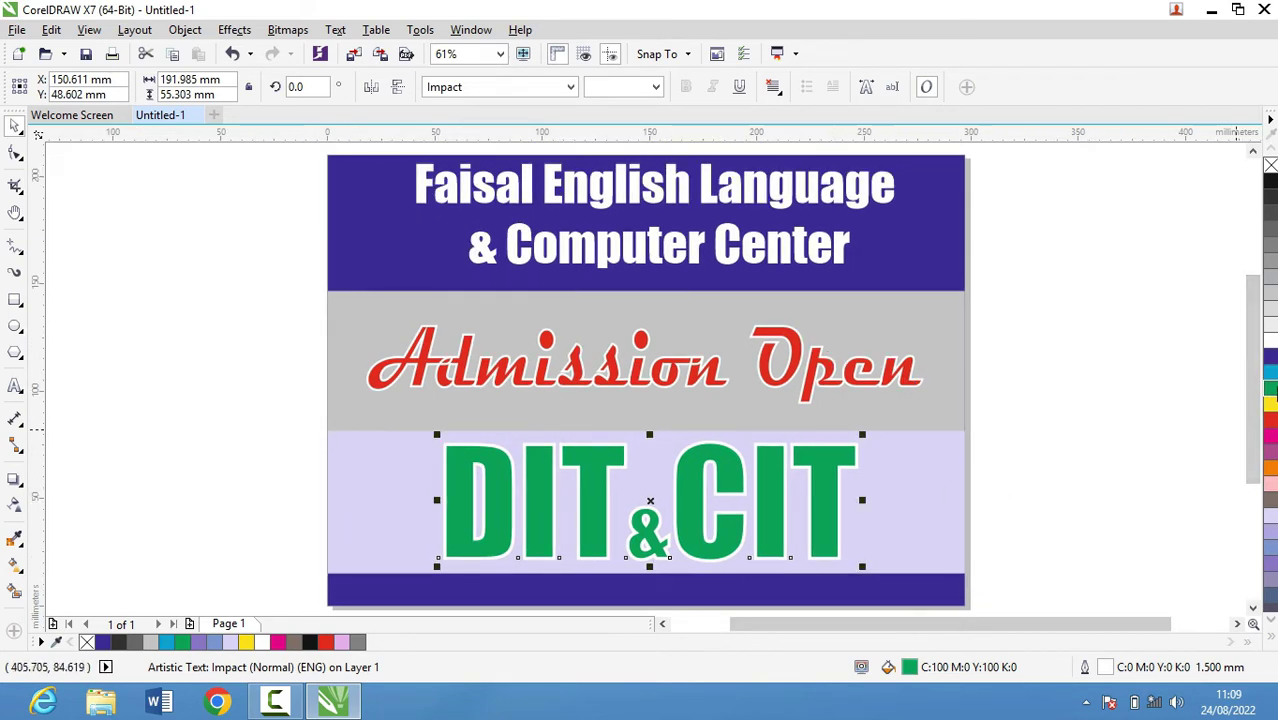
{"action": "left_click", "coordinate": [1270, 372]}
{"action": "left_click", "coordinate": [1270, 565]}
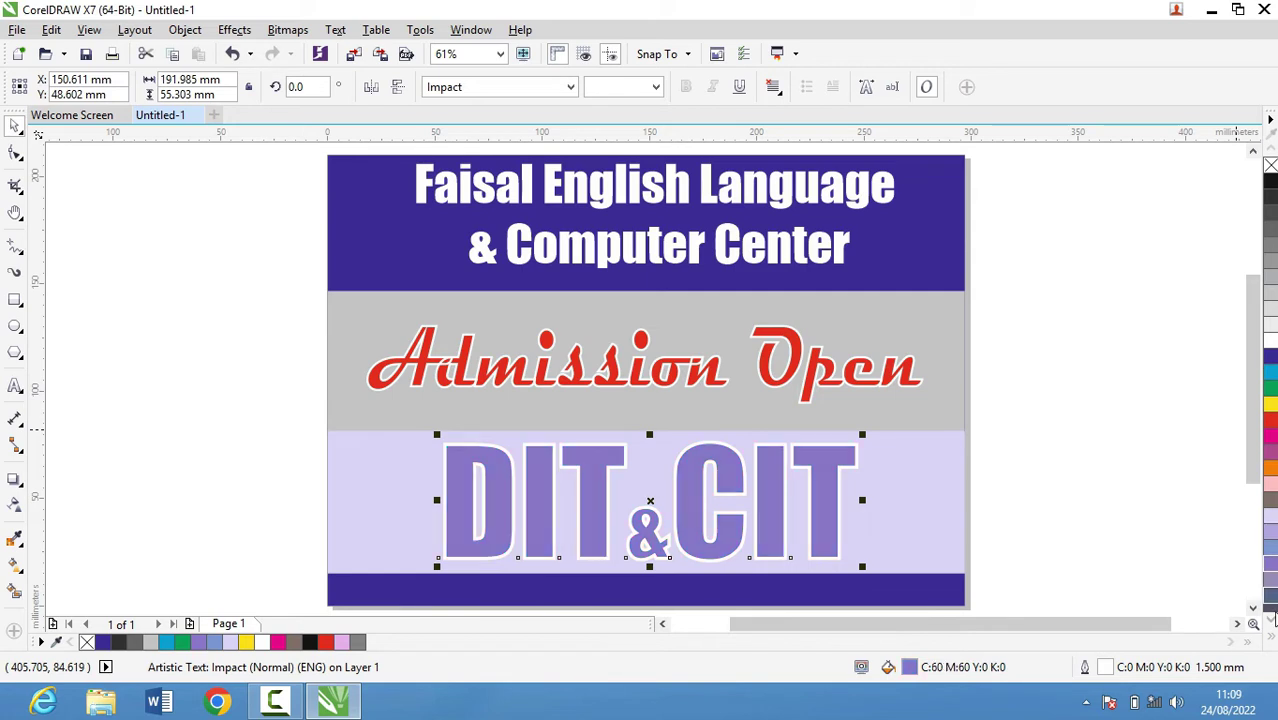
{"action": "left_click", "coordinate": [1271, 618]}
{"action": "left_click", "coordinate": [1271, 641]}
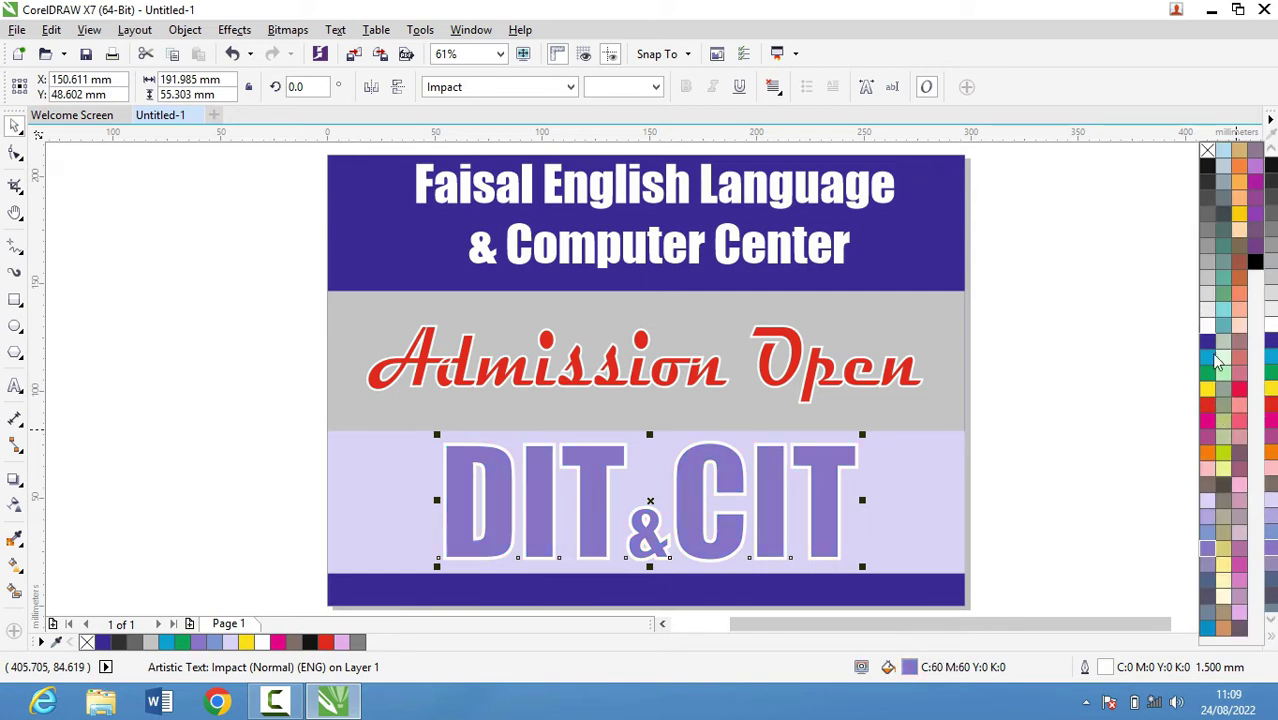
{"action": "left_click", "coordinate": [1207, 391]}
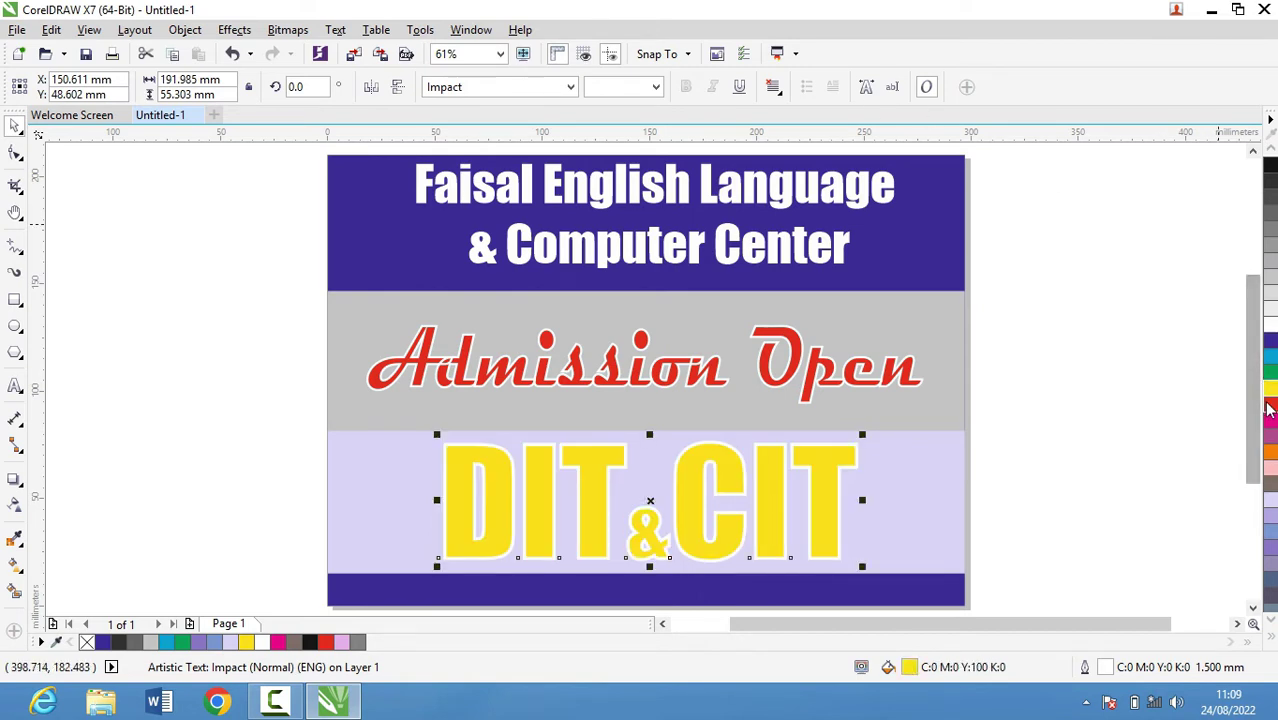
{"action": "left_click", "coordinate": [1270, 404]}
Step: Fill the Admission Open heading dark blue after trying yellow
{"action": "left_click", "coordinate": [1087, 376]}
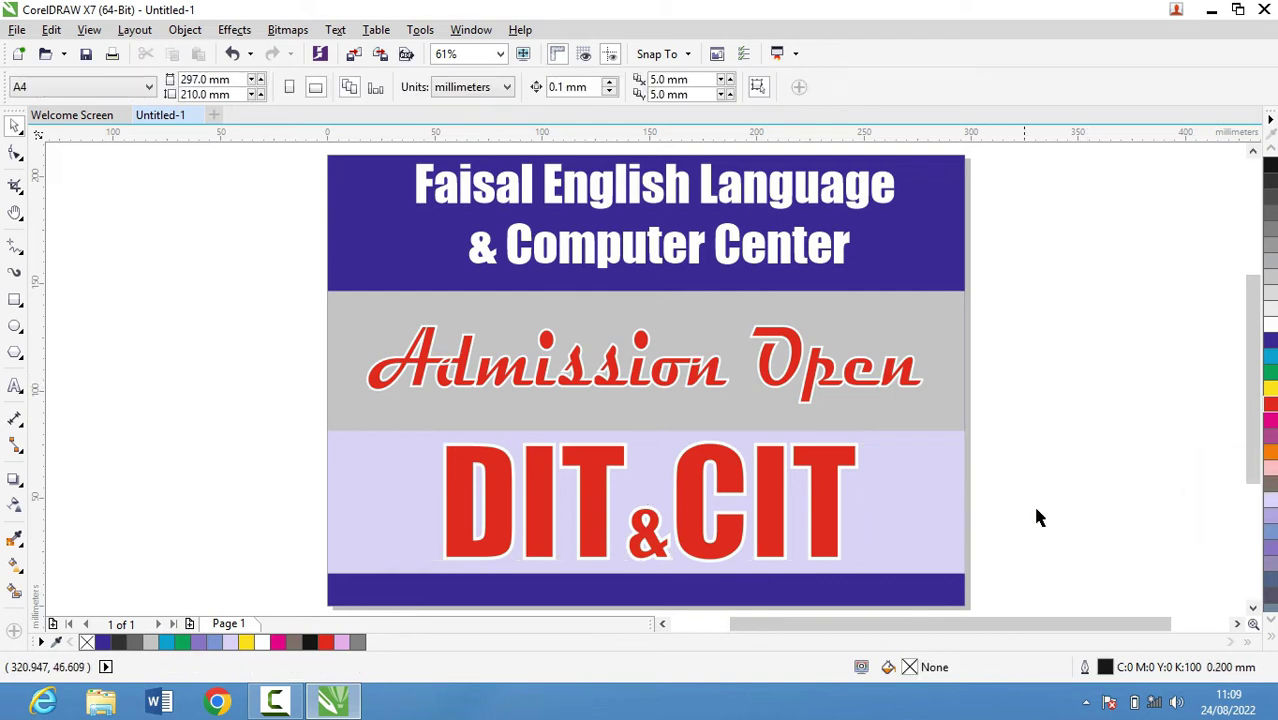
{"action": "left_click", "coordinate": [628, 377]}
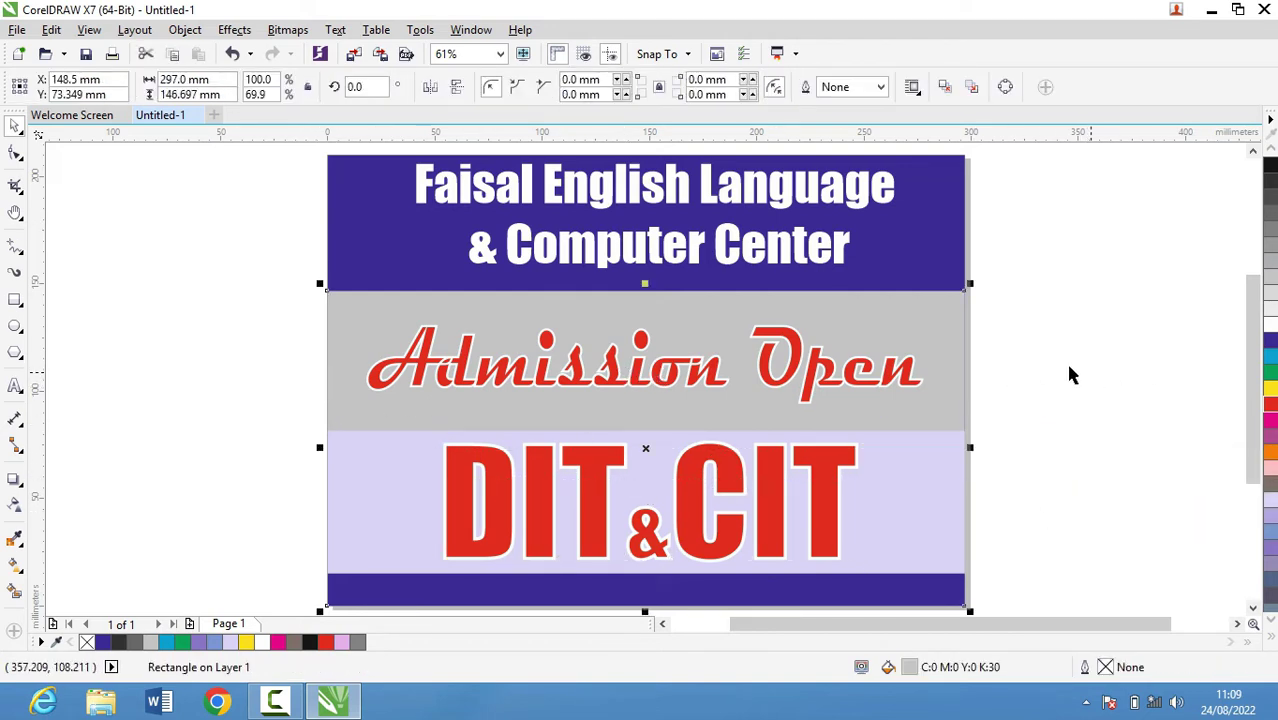
{"action": "left_click", "coordinate": [1065, 360]}
{"action": "left_click", "coordinate": [901, 362]}
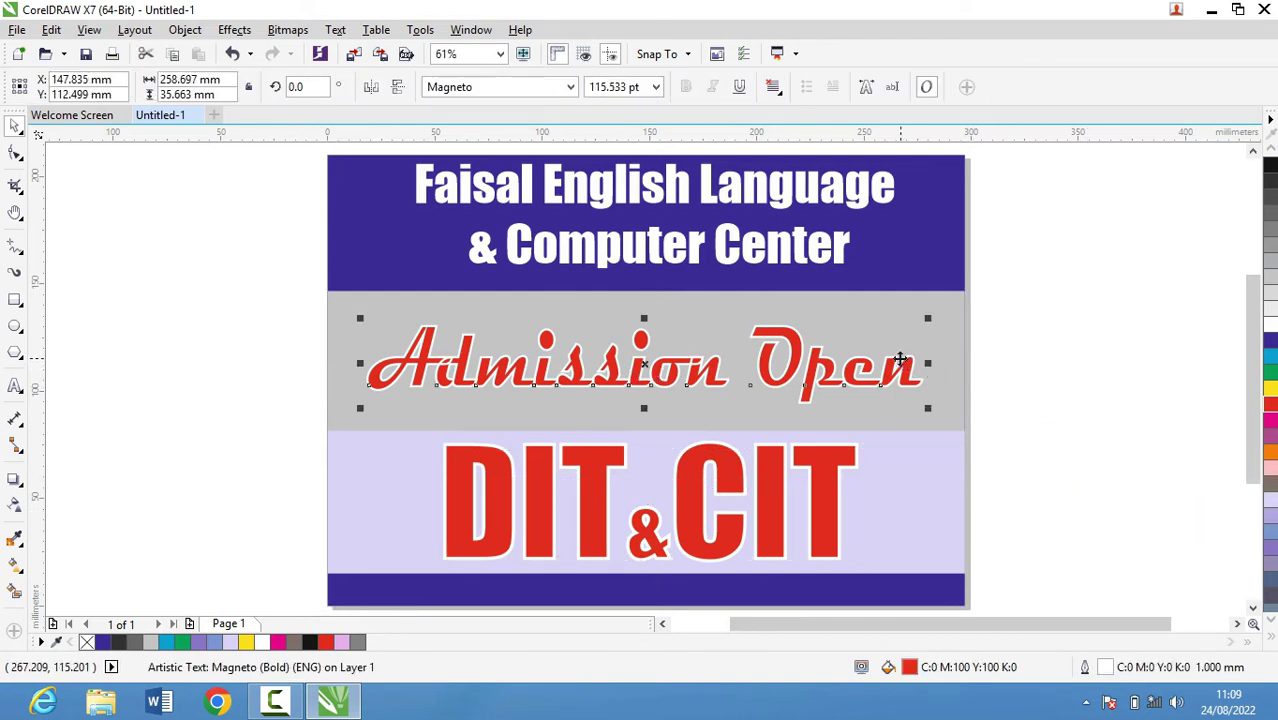
{"action": "left_click", "coordinate": [1270, 388]}
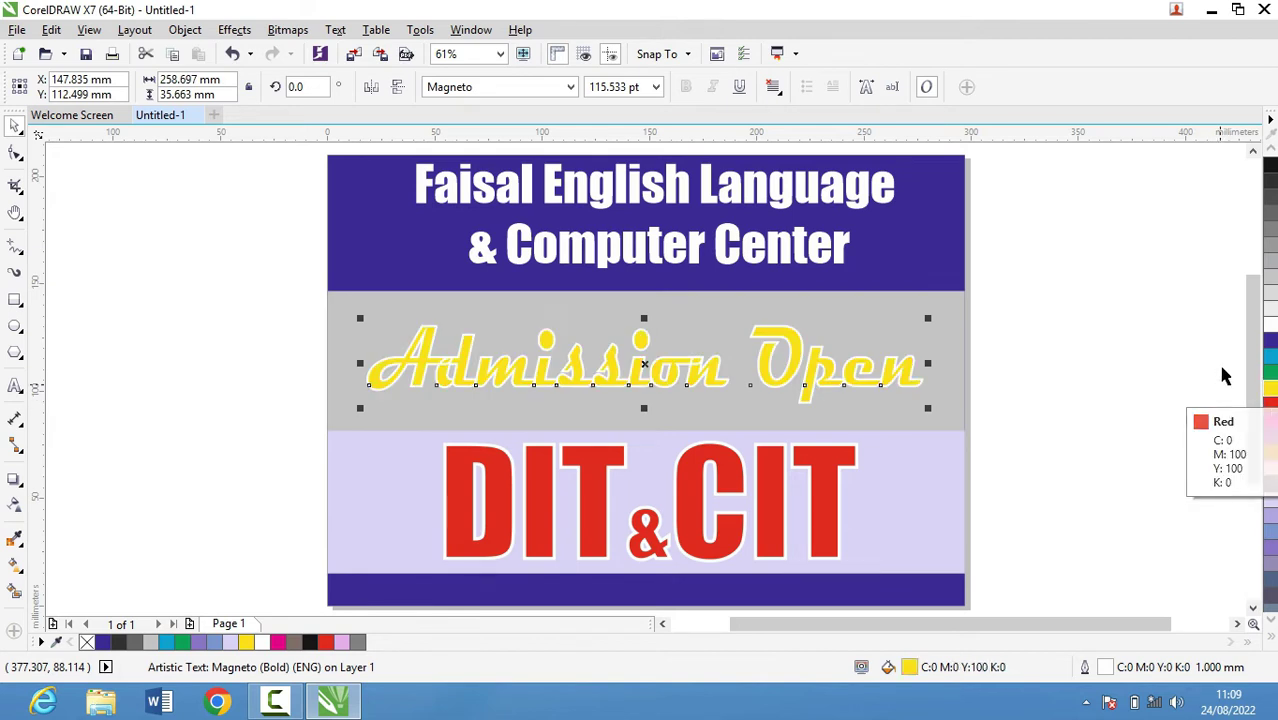
{"action": "left_click", "coordinate": [1270, 341]}
{"action": "left_click", "coordinate": [1140, 338]}
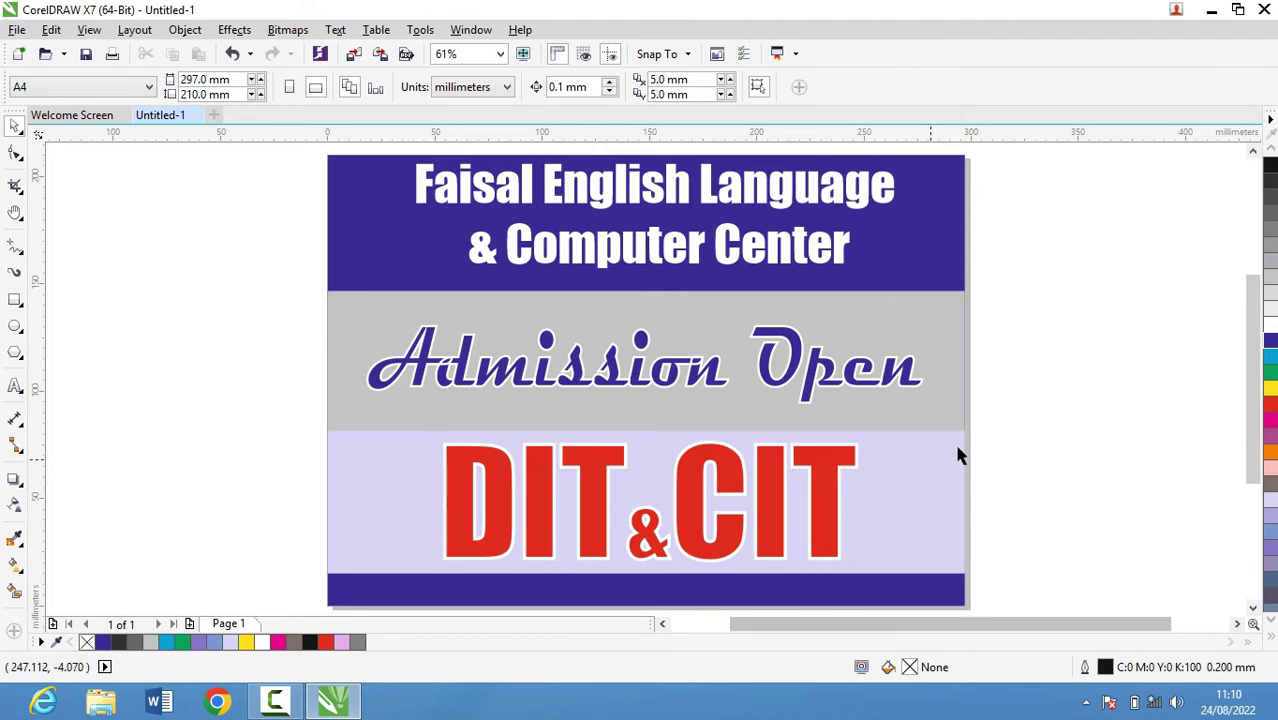
Step: Type the centre's street address as a 24 pt Arial line near the bottom band
{"action": "scroll", "coordinate": [1254, 438], "scroll_direction": "down", "scroll_amount": 2}
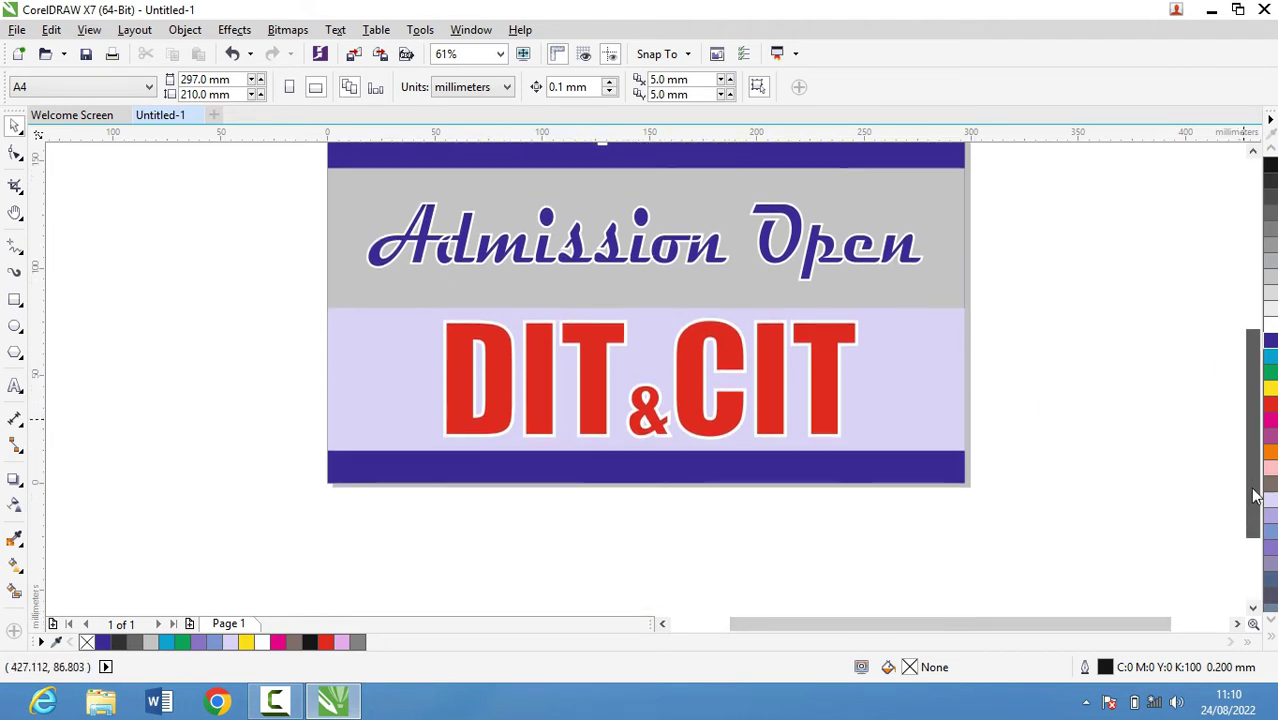
{"action": "left_click", "coordinate": [15, 385]}
{"action": "left_click", "coordinate": [391, 458]}
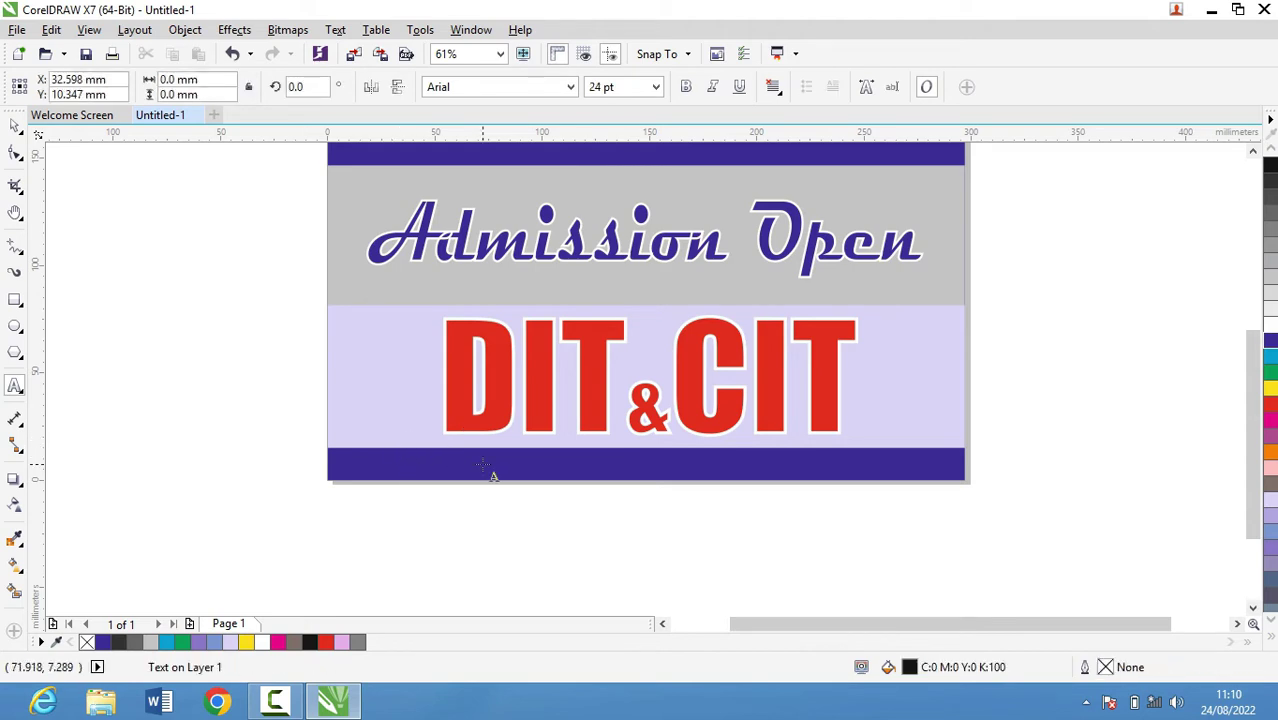
{"action": "type", "text": "aD"}
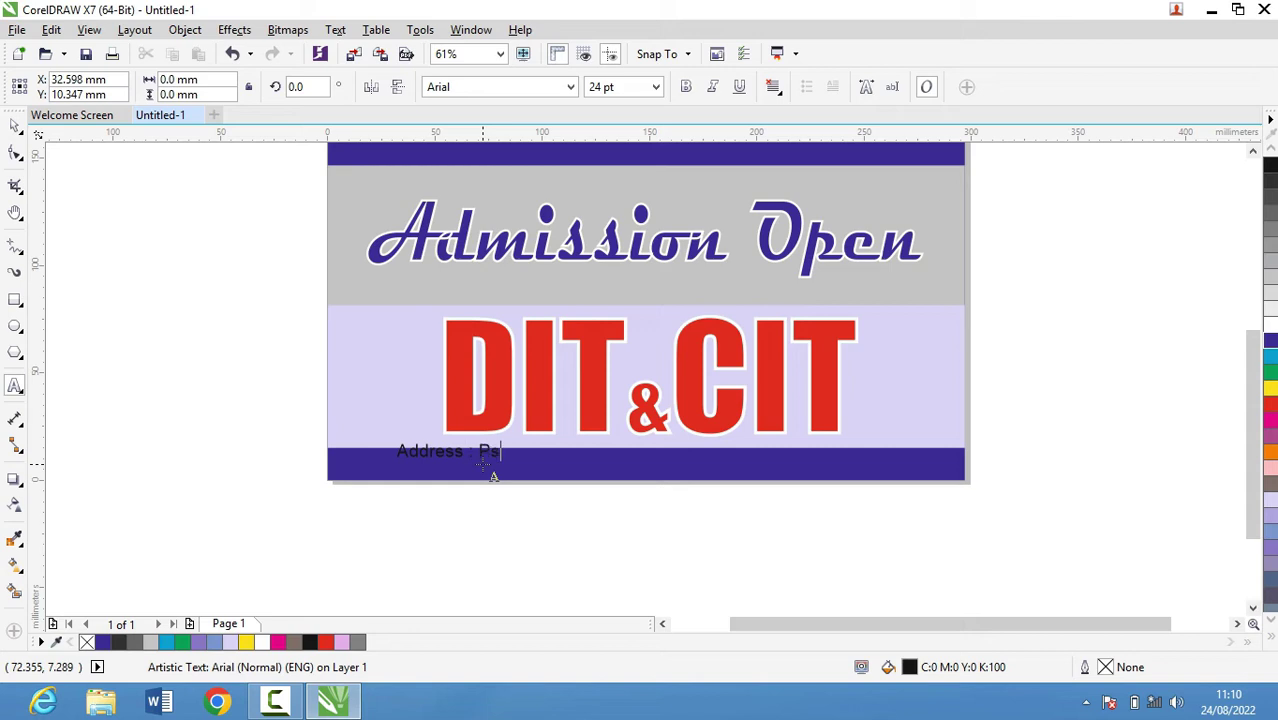
{"action": "type", "text": "gi"}
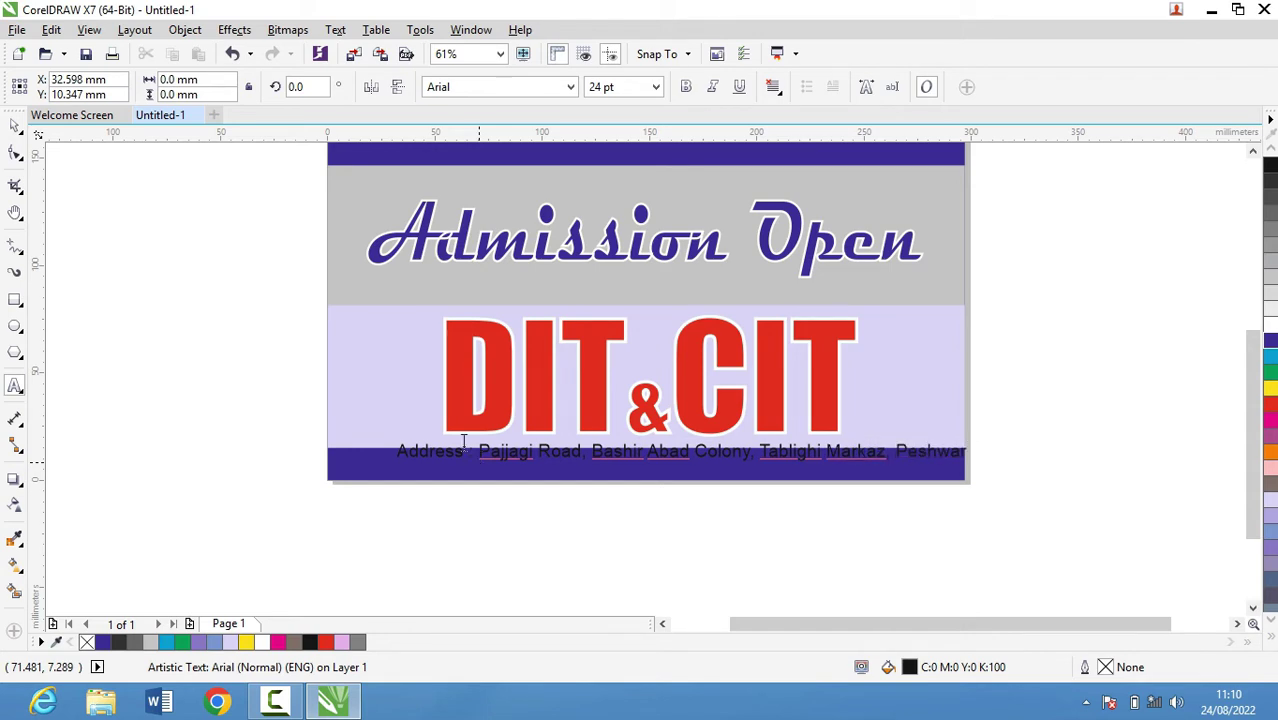
{"action": "key", "text": "Escape"}
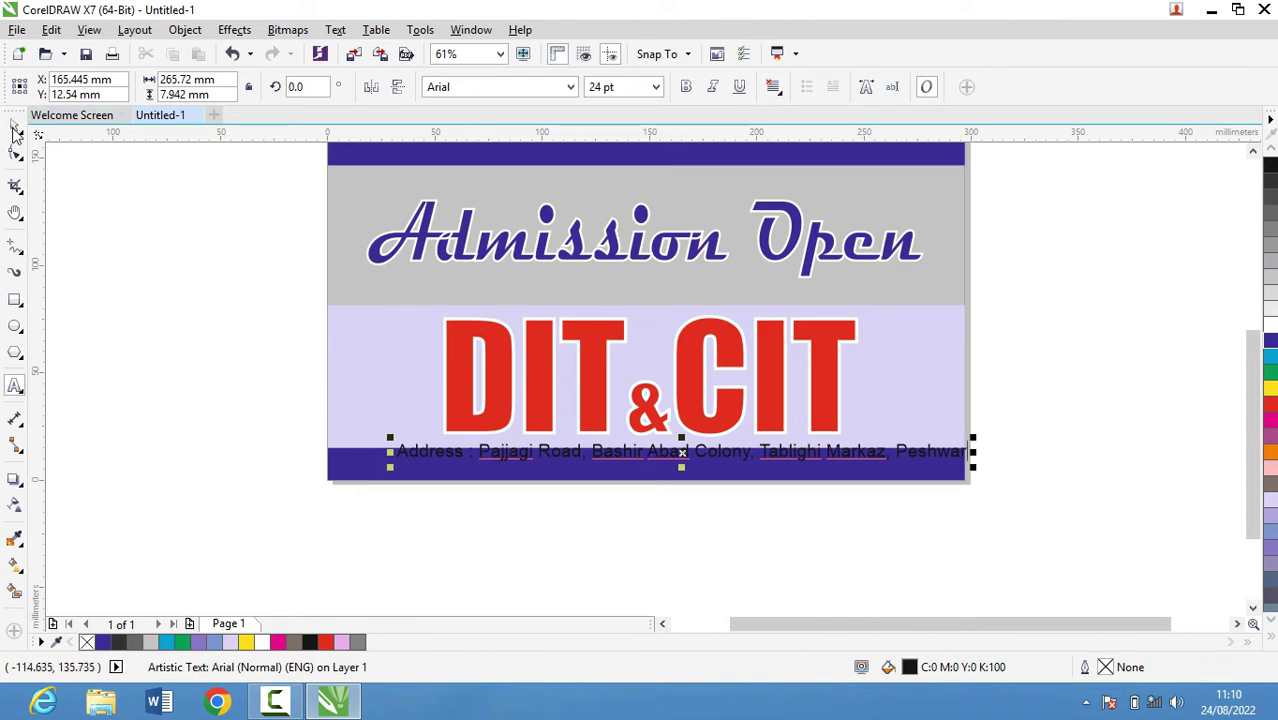
Step: Move the address line onto the bottom dark blue strip and colour it white
{"action": "left_click", "coordinate": [13, 131]}
{"action": "left_click", "coordinate": [686, 461]}
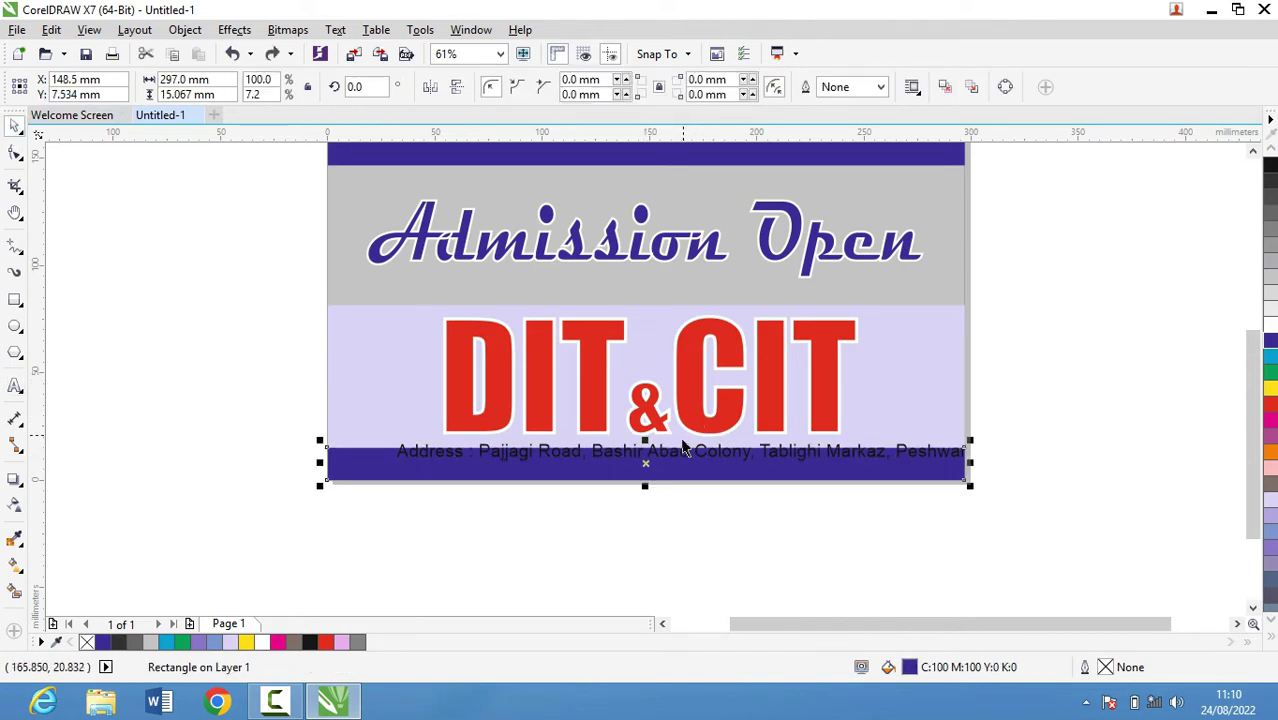
{"action": "left_click", "coordinate": [685, 450]}
{"action": "left_click_drag", "start_coordinate": [668, 452], "coordinate": [646, 466]}
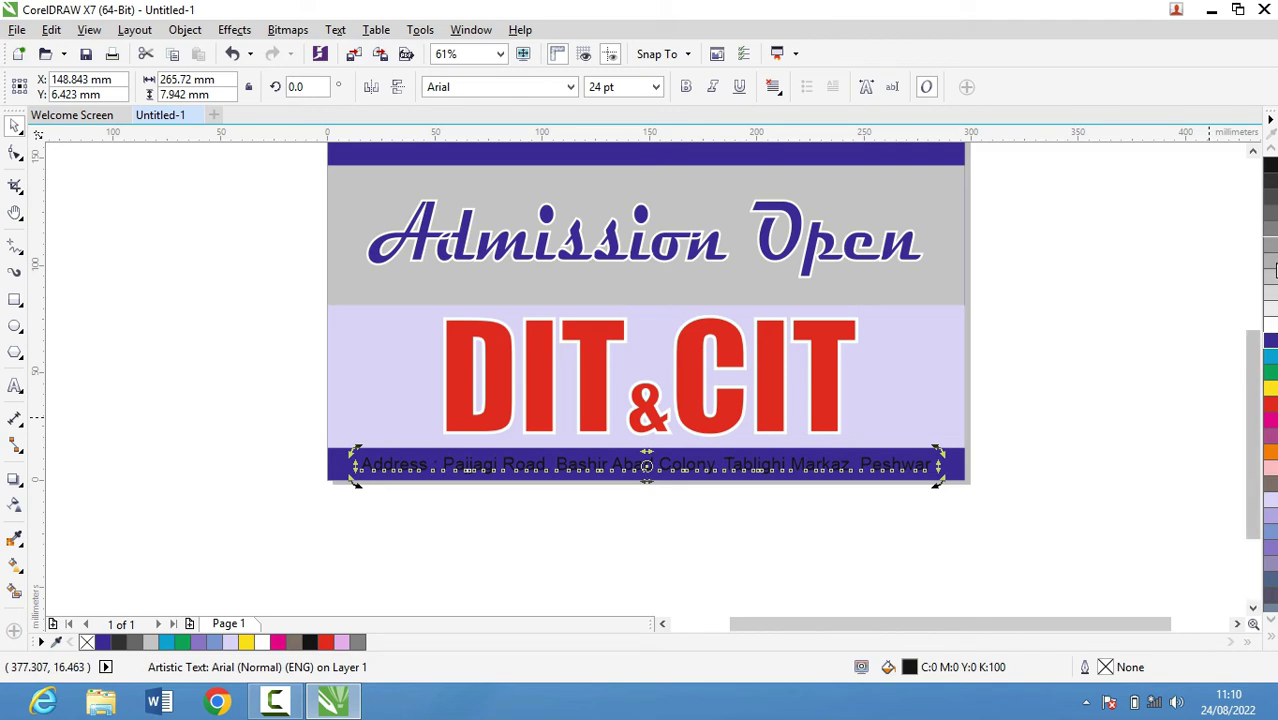
{"action": "left_click", "coordinate": [1270, 322]}
{"action": "left_click", "coordinate": [1137, 358]}
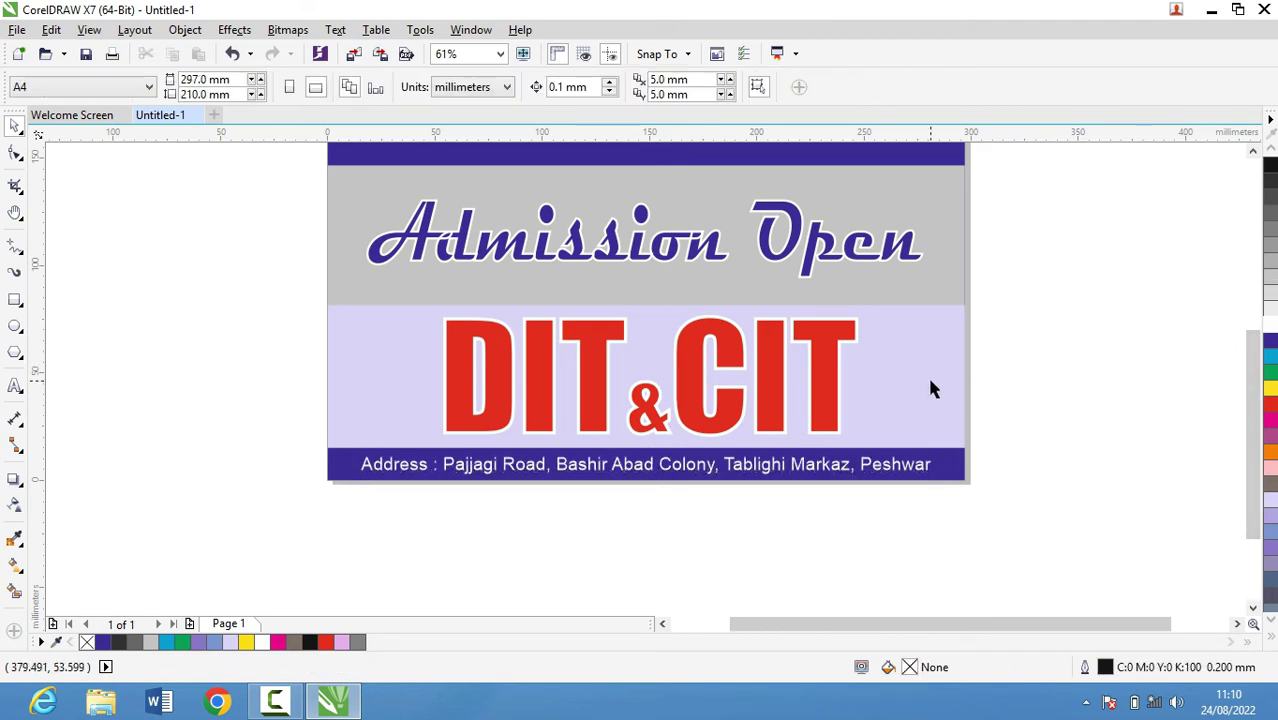
{"action": "scroll", "coordinate": [1120, 410], "scroll_direction": "up", "scroll_amount": 2}
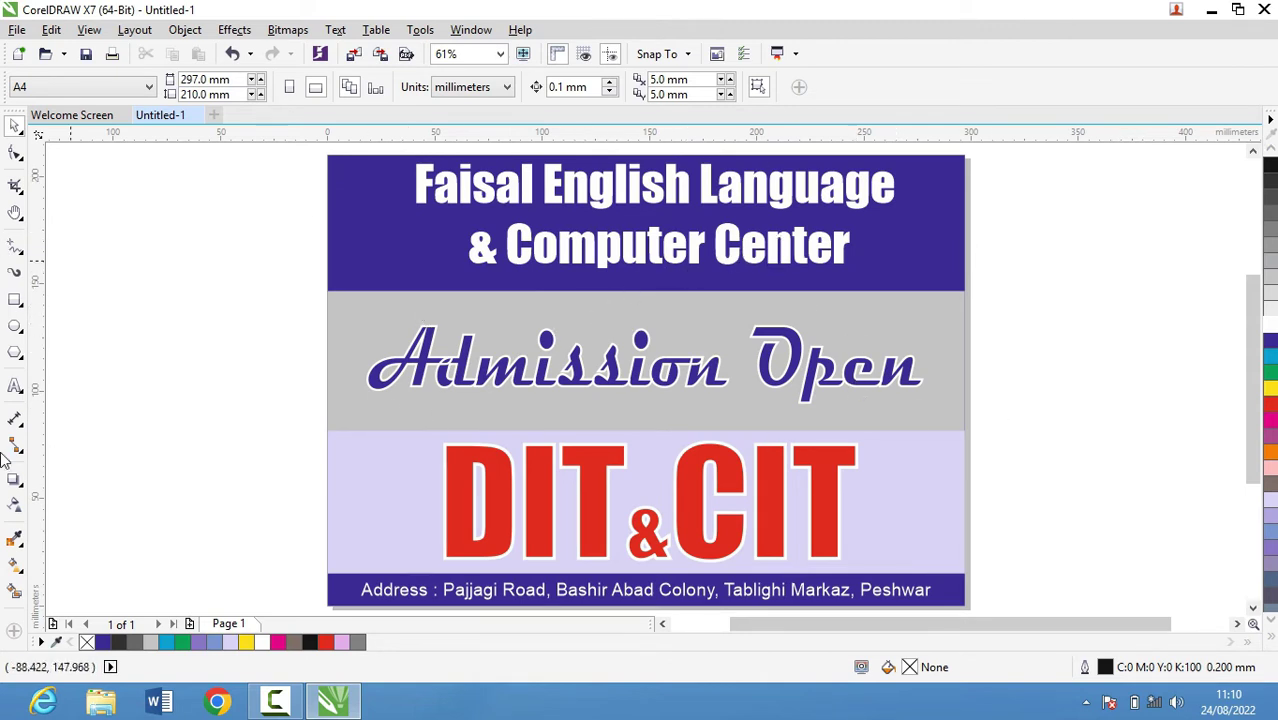
Step: Draw a polygon left of the page and raise it to 20 sides
{"action": "left_click", "coordinate": [15, 352]}
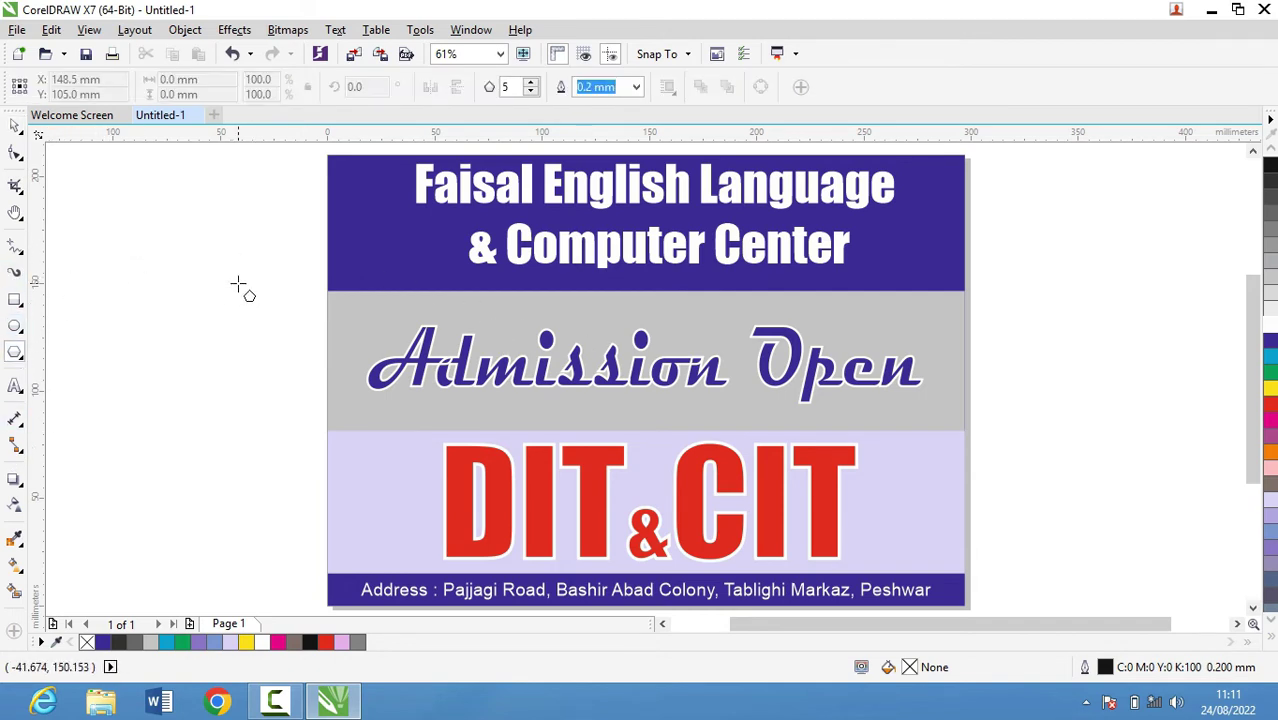
{"action": "left_click_drag", "start_coordinate": [128, 226], "coordinate": [266, 332]}
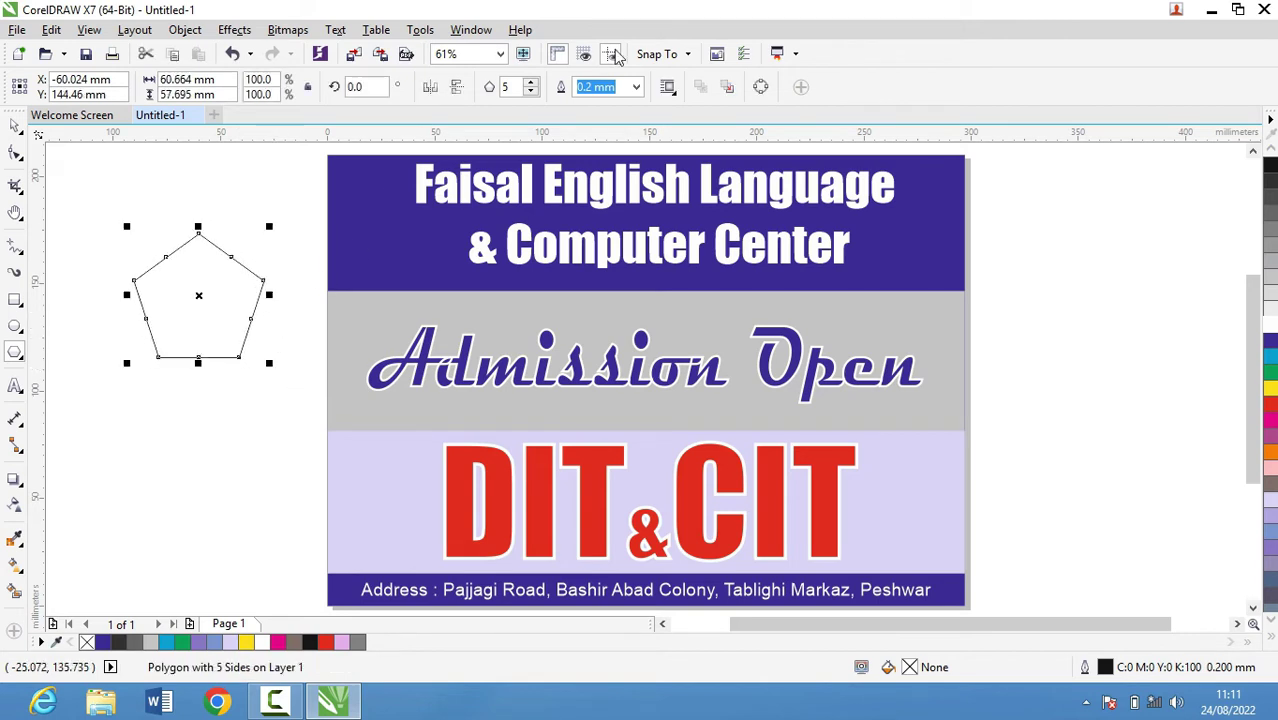
{"action": "left_click", "coordinate": [531, 84]}
{"action": "left_click", "coordinate": [531, 84]}
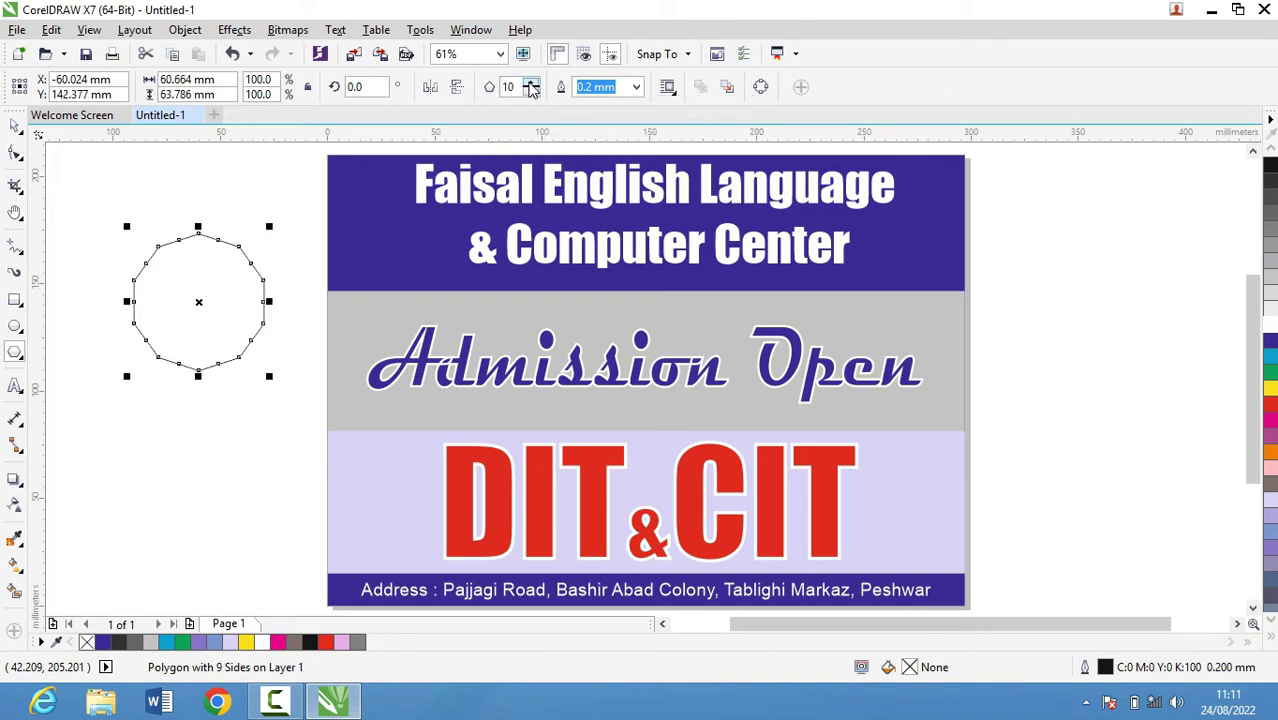
{"action": "left_click", "coordinate": [531, 84]}
{"action": "left_click", "coordinate": [532, 84]}
{"action": "left_click", "coordinate": [531, 84]}
{"action": "left_click", "coordinate": [531, 84]}
{"action": "left_click", "coordinate": [531, 84]}
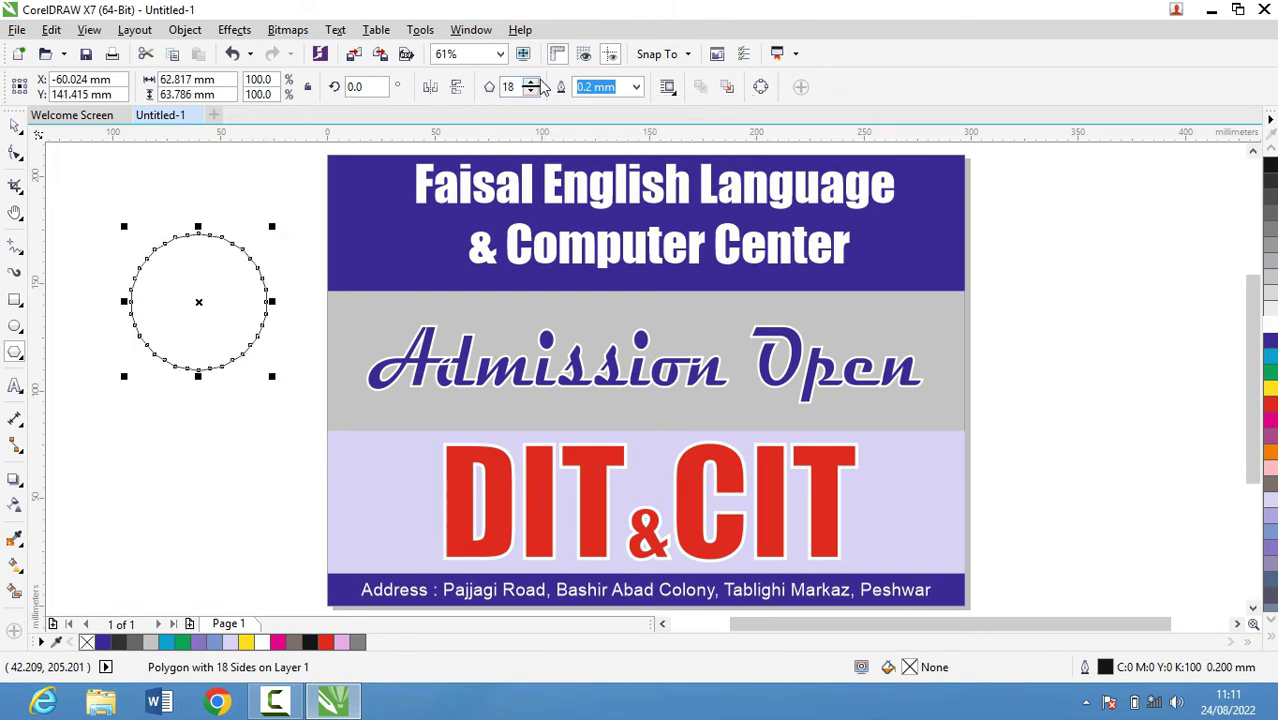
{"action": "left_click", "coordinate": [531, 84]}
{"action": "left_click", "coordinate": [531, 84]}
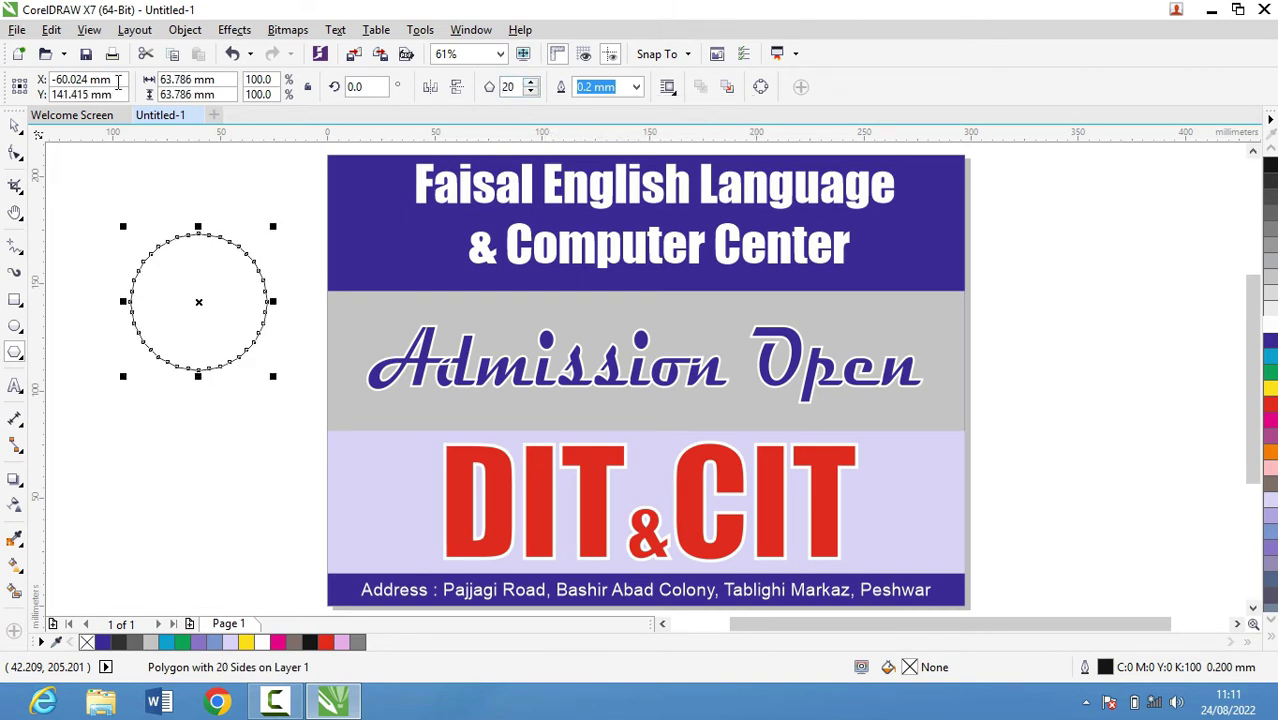
Step: Pull the polygon's nodes into a spiky star and fill it yellow
{"action": "left_click", "coordinate": [17, 155]}
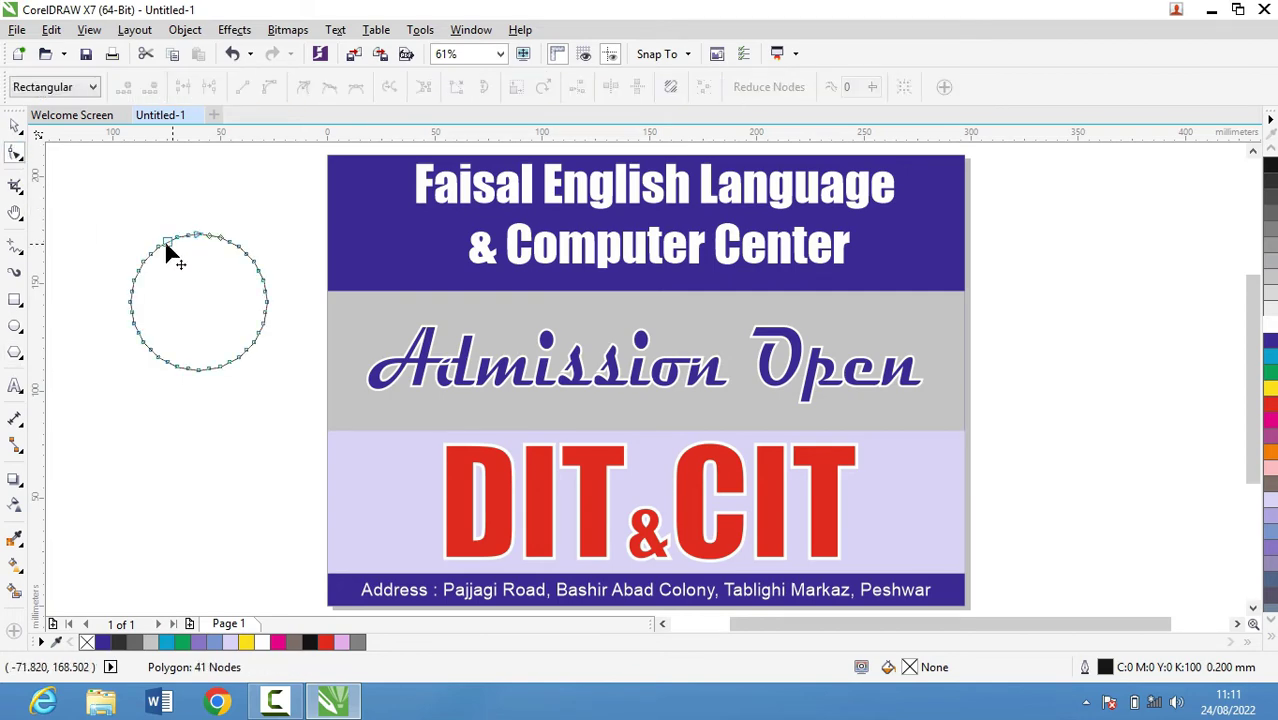
{"action": "mouse_move", "coordinate": [171, 246]}
{"action": "left_mouse_down"}
{"action": "mouse_move", "coordinate": [197, 222]}
{"action": "mouse_move", "coordinate": [173, 236]}
{"action": "left_mouse_up"}
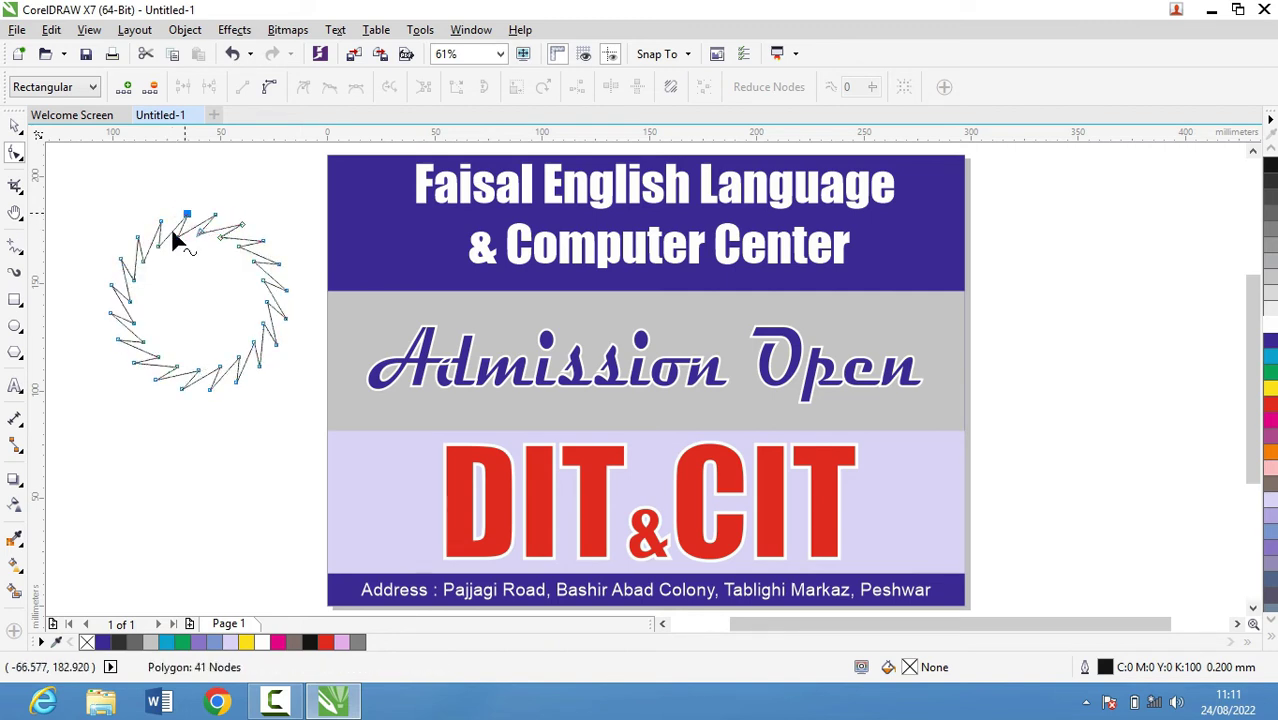
{"action": "left_click", "coordinate": [1270, 389]}
{"action": "left_click", "coordinate": [1270, 364]}
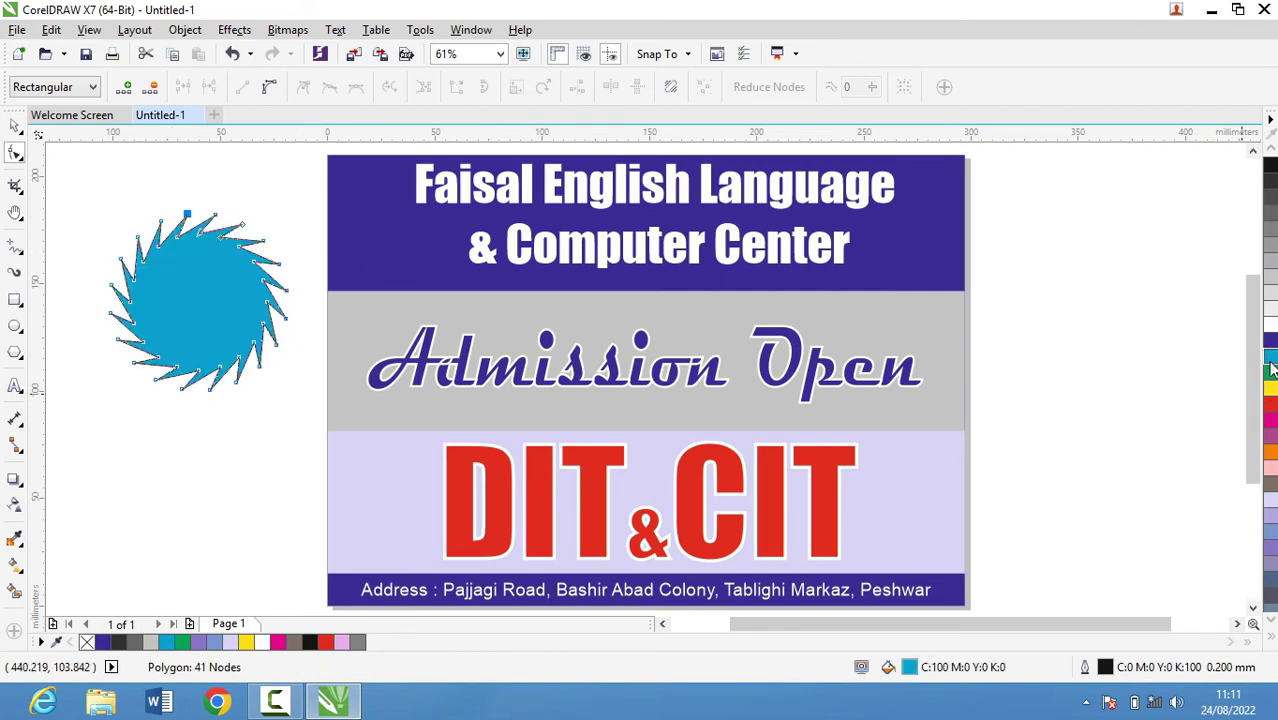
{"action": "left_click", "coordinate": [1270, 376]}
{"action": "left_click", "coordinate": [1270, 390]}
{"action": "left_click", "coordinate": [14, 125]}
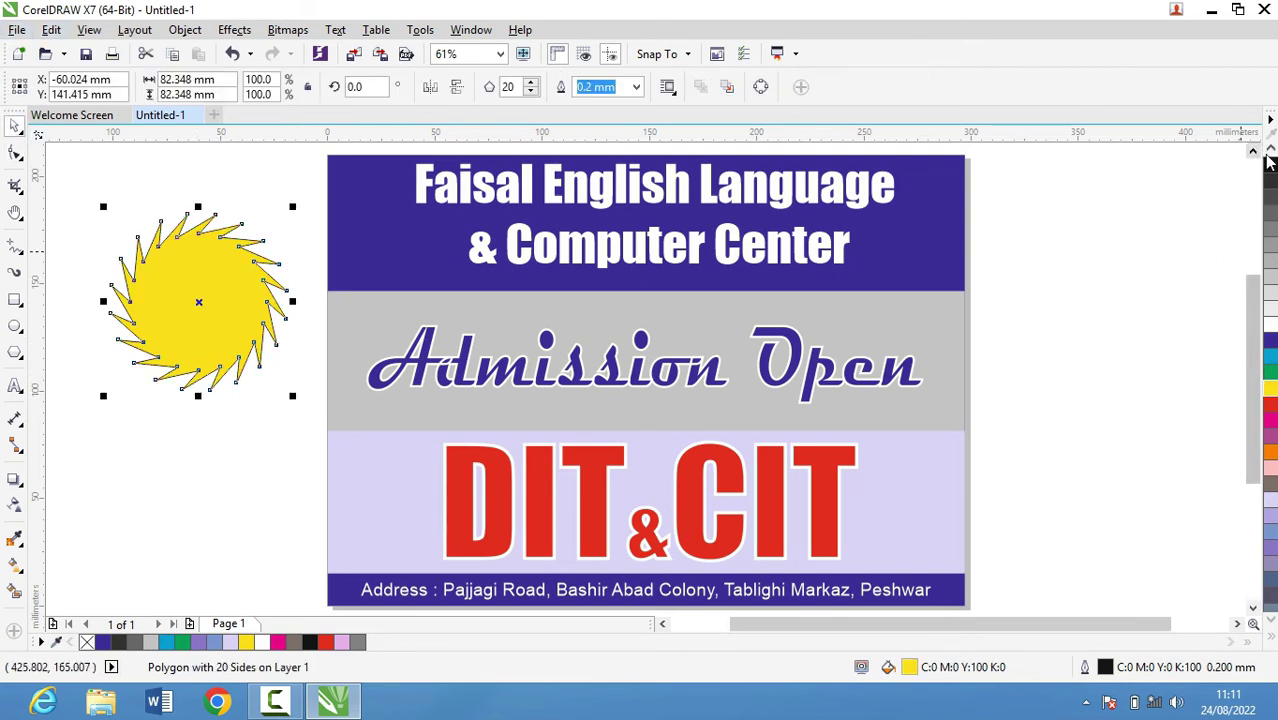
Step: Remove the sun's outline, shrink it to about 55 mm and place it at the banner's top-left
{"action": "left_click", "coordinate": [1267, 157]}
{"action": "right_click", "coordinate": [1270, 166]}
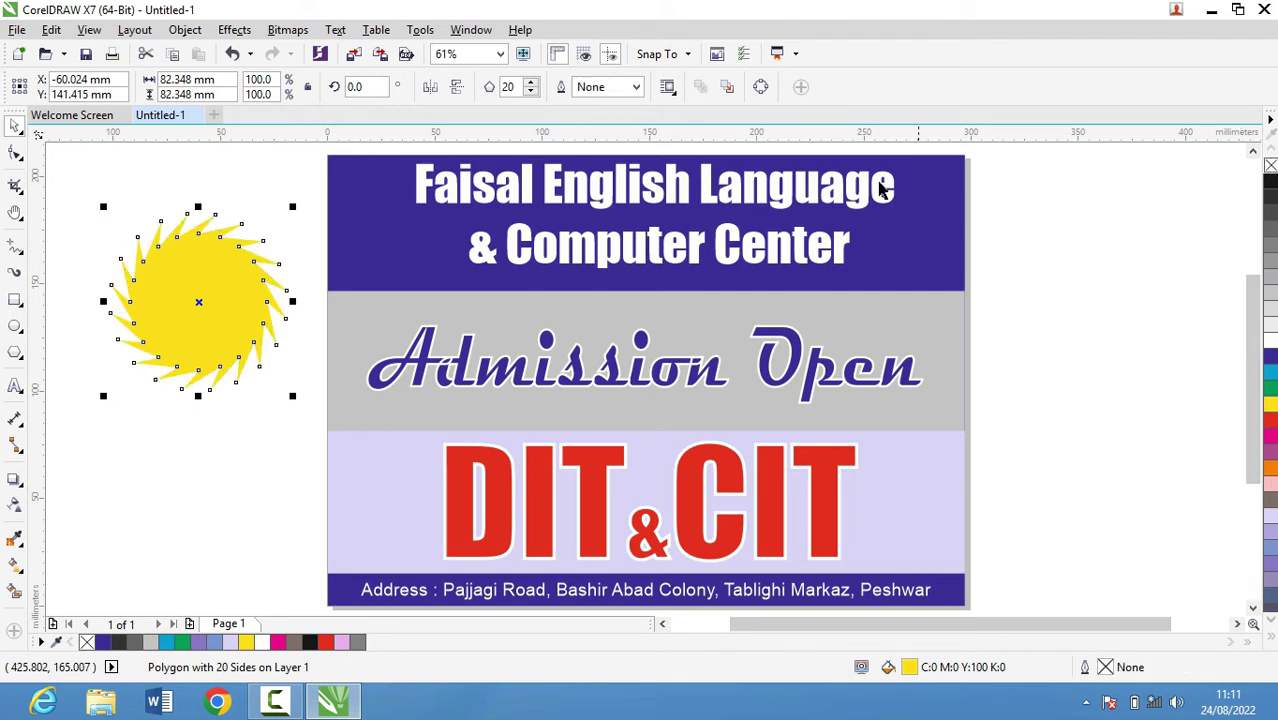
{"action": "left_click", "coordinate": [130, 193]}
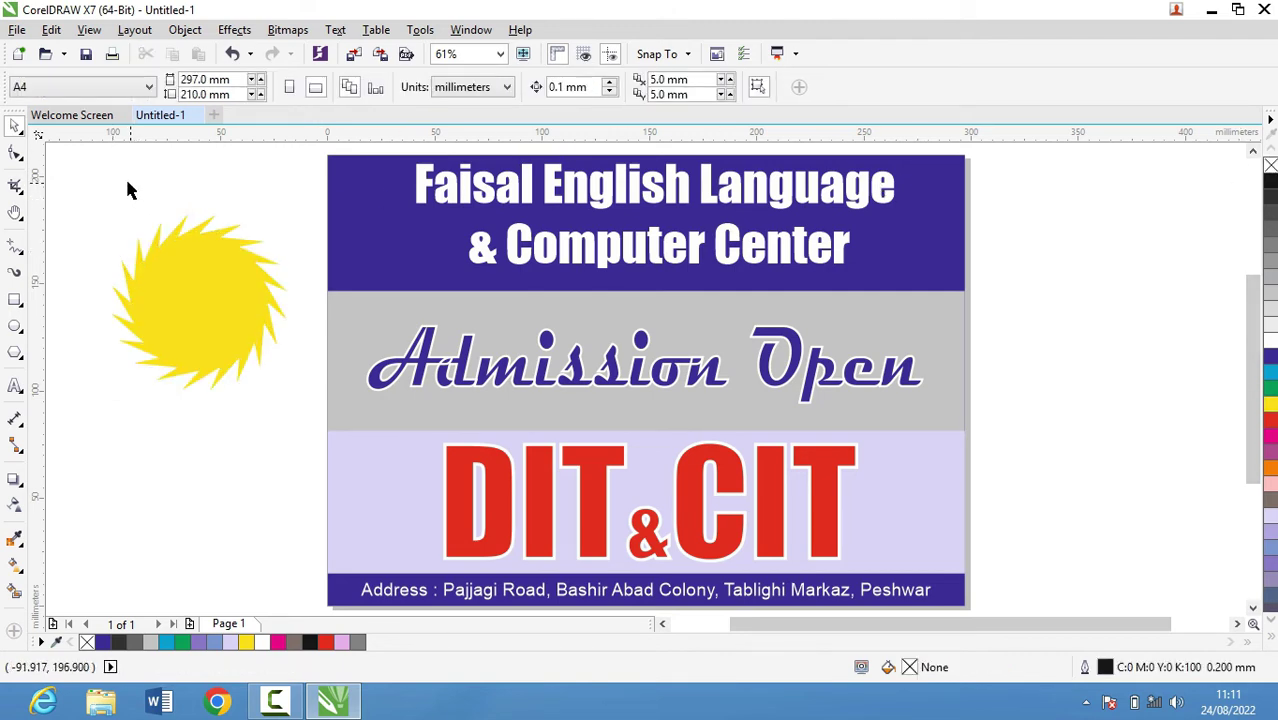
{"action": "mouse_move", "coordinate": [130, 193]}
{"action": "left_mouse_down"}
{"action": "mouse_move", "coordinate": [304, 410]}
{"action": "mouse_move", "coordinate": [273, 350]}
{"action": "mouse_move", "coordinate": [277, 361]}
{"action": "left_mouse_up"}
{"action": "left_click", "coordinate": [272, 334]}
{"action": "left_click_drag", "start_coordinate": [197, 300], "coordinate": [395, 263]}
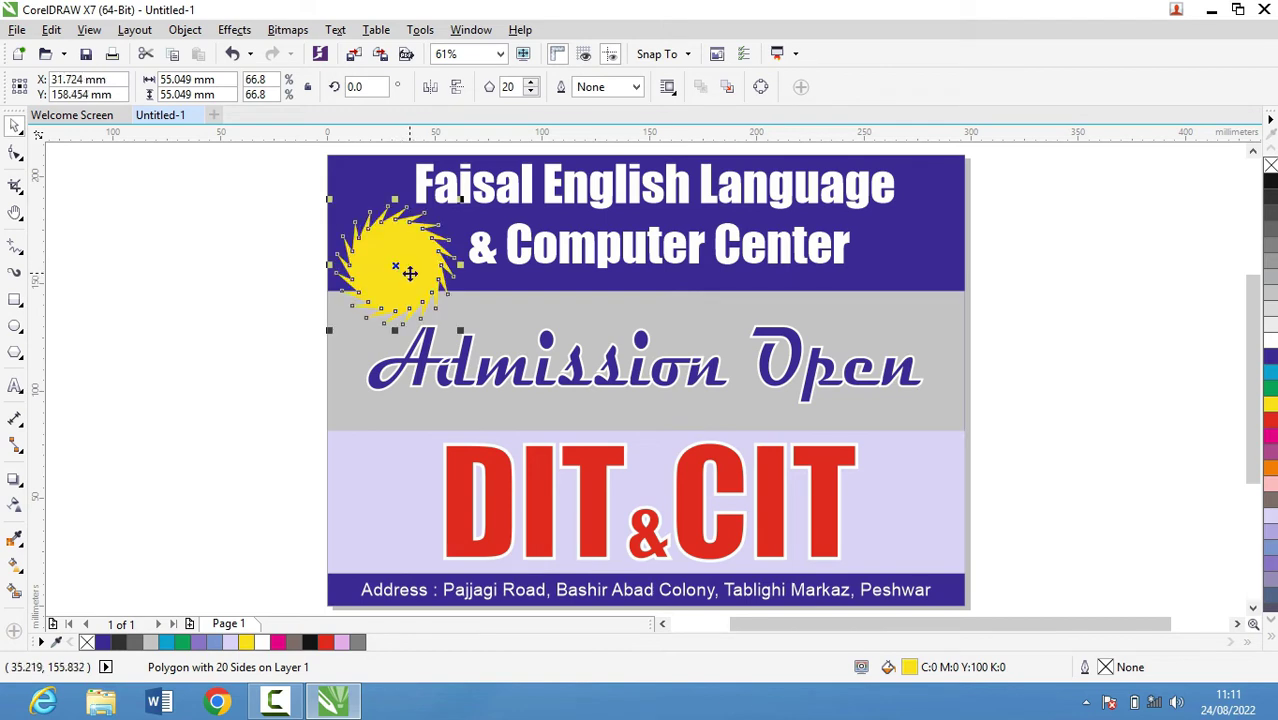
Step: Scroll around the page and reselect the sun on its own
{"action": "scroll", "coordinate": [425, 275], "scroll_direction": "down", "scroll_amount": 1}
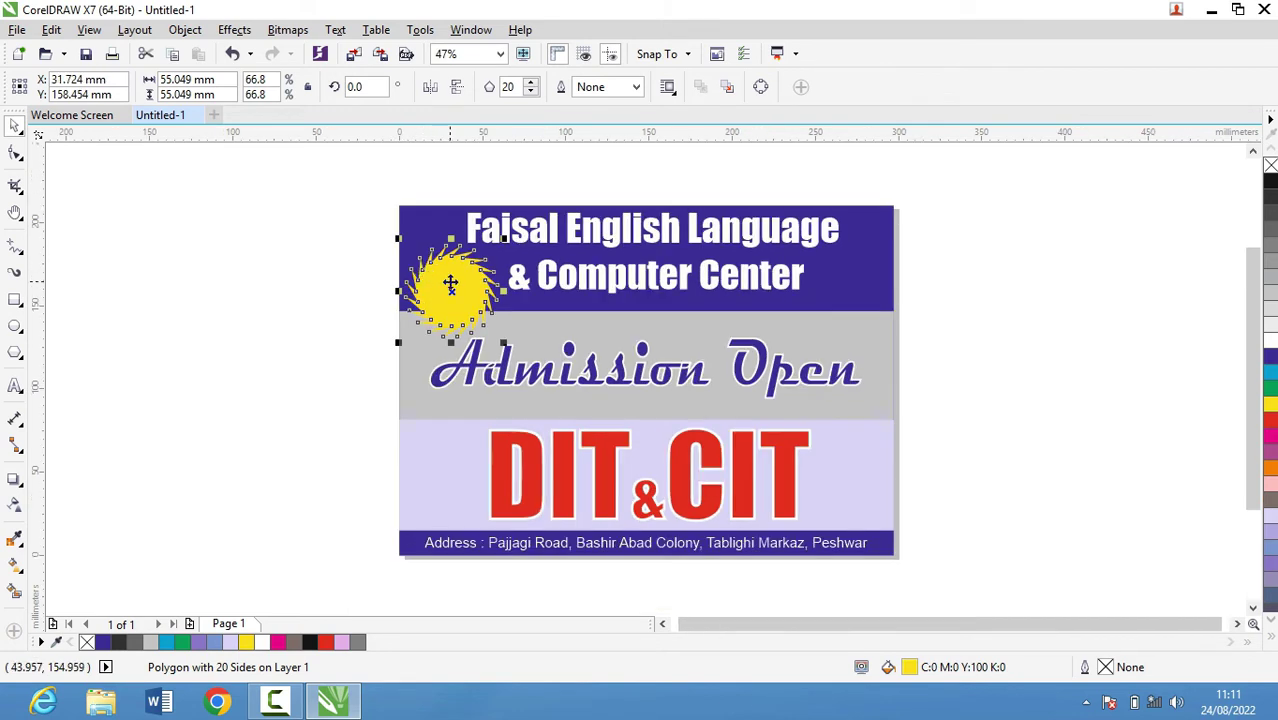
{"action": "scroll", "coordinate": [458, 280], "scroll_direction": "down", "scroll_amount": 2}
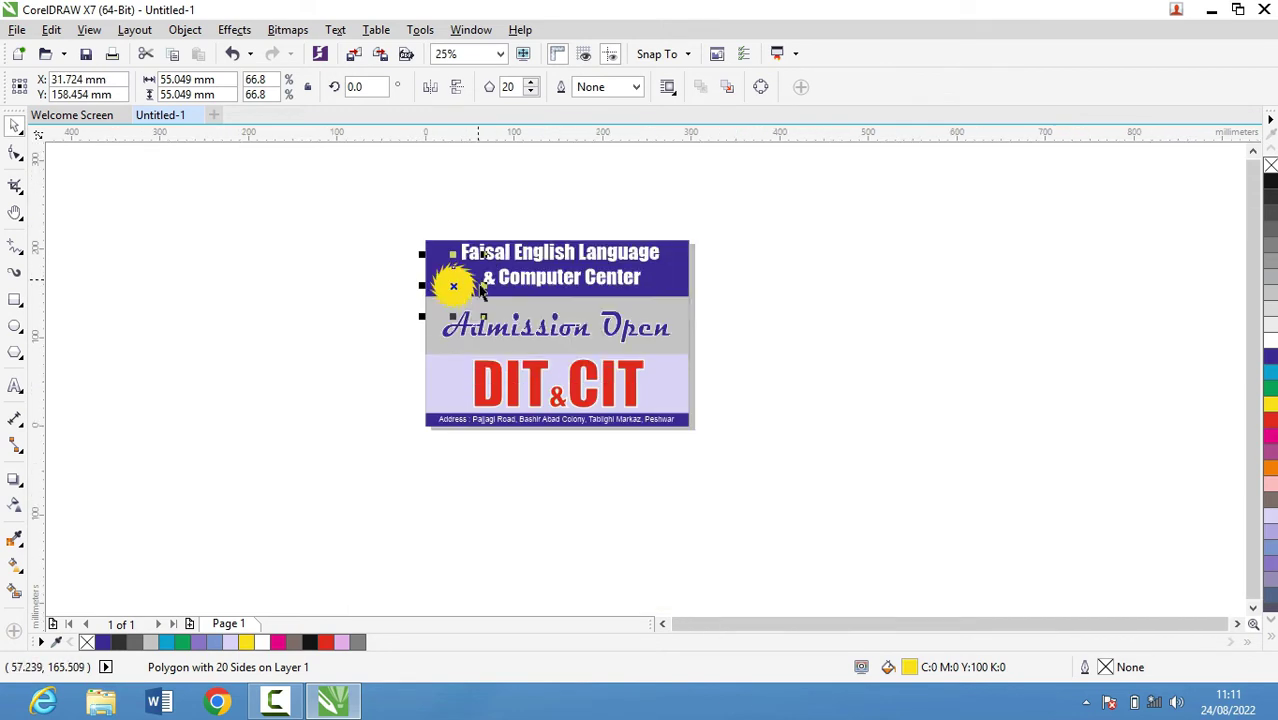
{"action": "scroll", "coordinate": [480, 303], "scroll_direction": "up", "scroll_amount": 3}
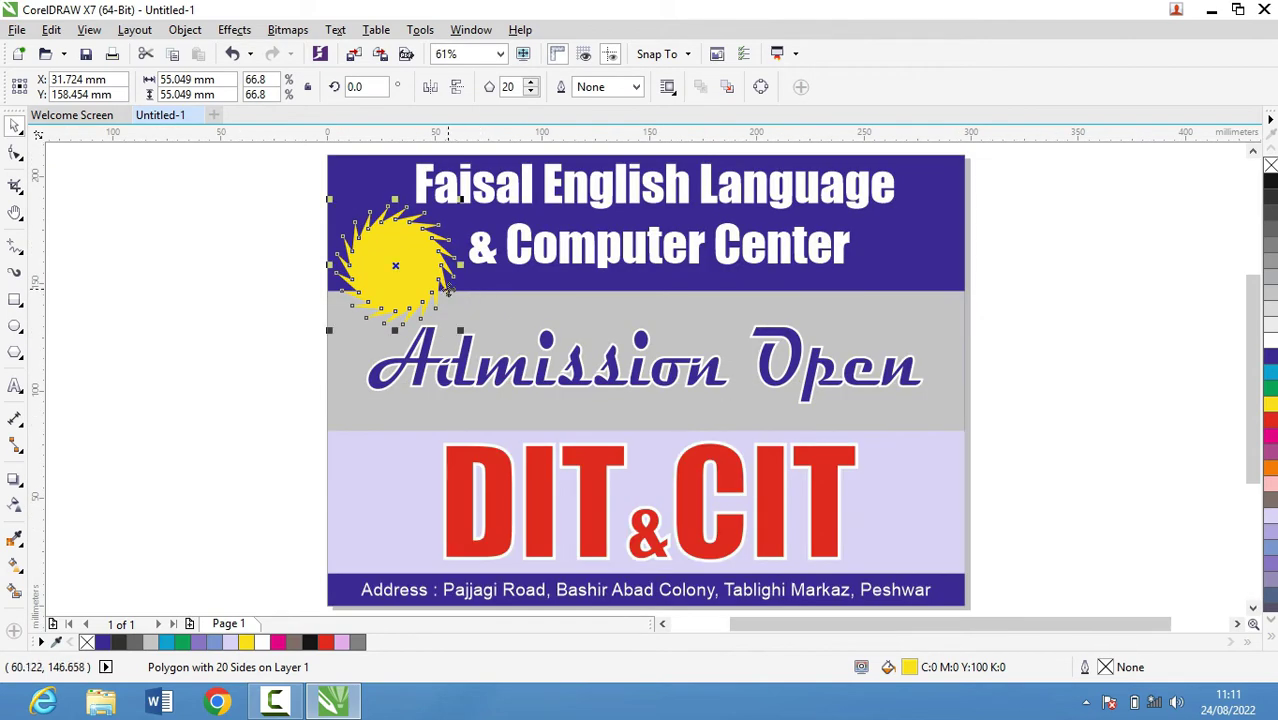
{"action": "left_click", "coordinate": [413, 284]}
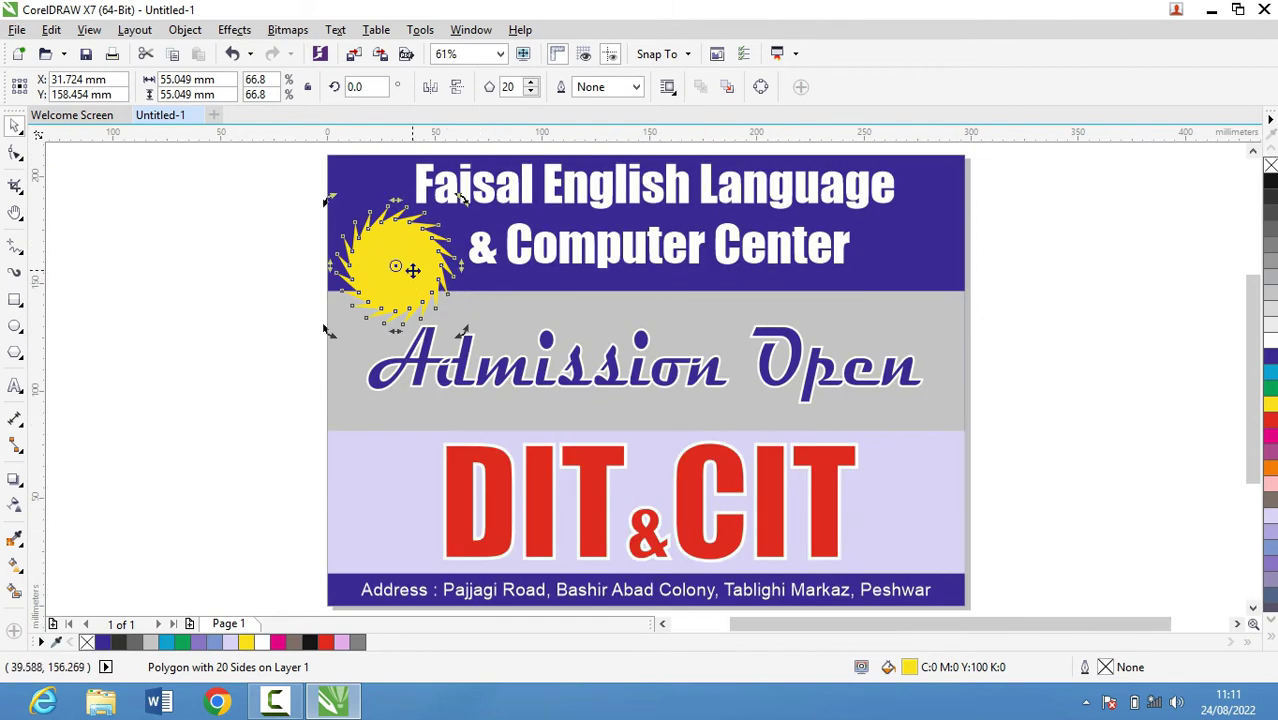
{"action": "scroll", "coordinate": [412, 270], "scroll_direction": "up", "scroll_amount": 3}
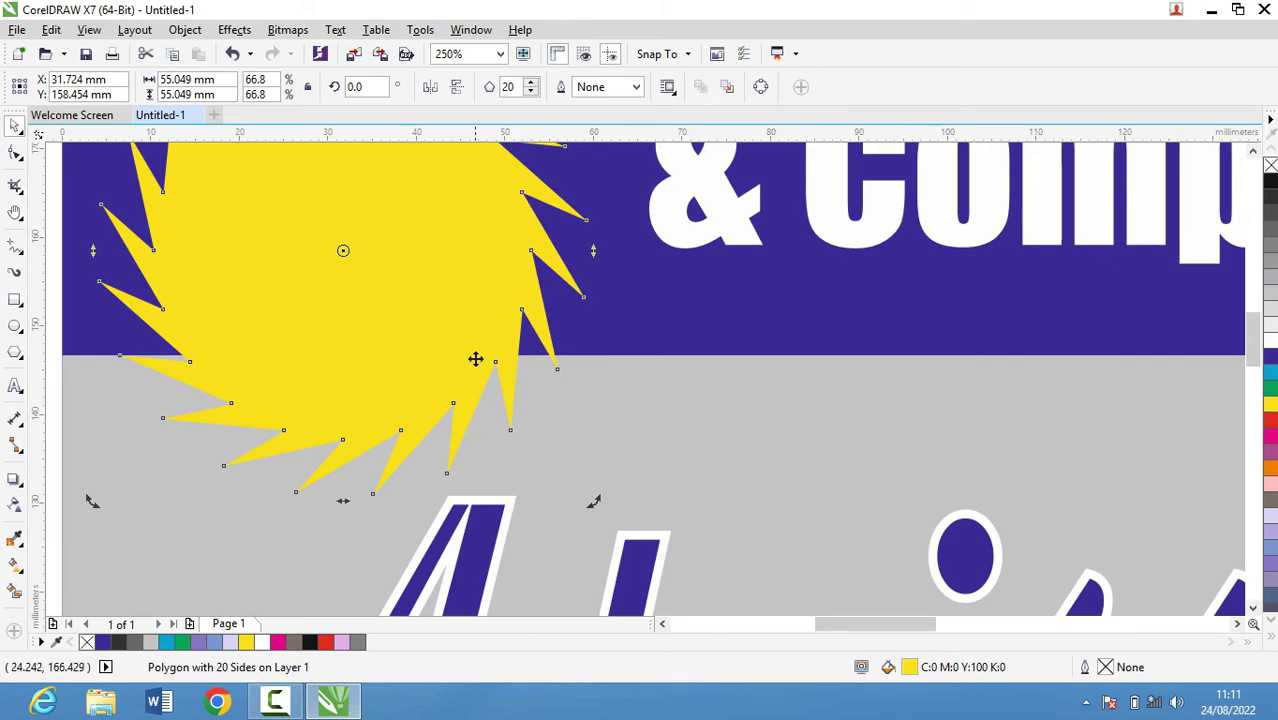
{"action": "scroll", "coordinate": [434, 285], "scroll_direction": "down", "scroll_amount": 2}
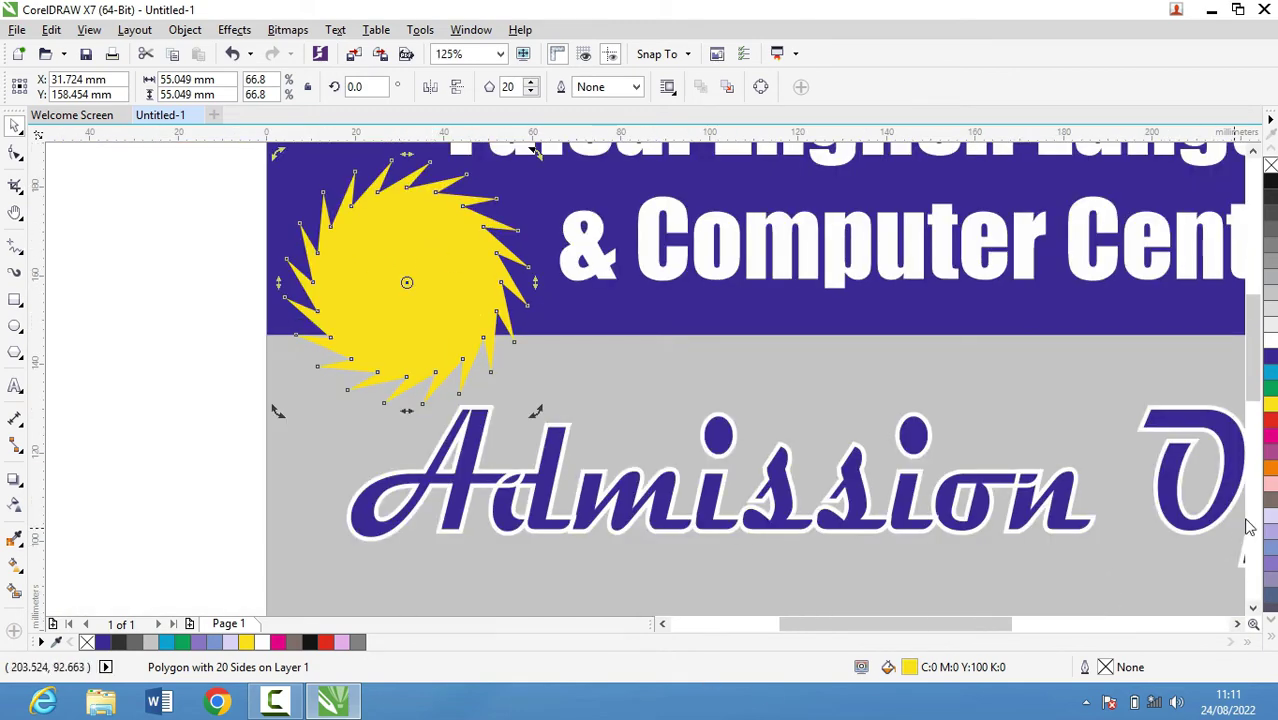
{"action": "scroll", "coordinate": [667, 418], "scroll_direction": "up", "scroll_amount": 2}
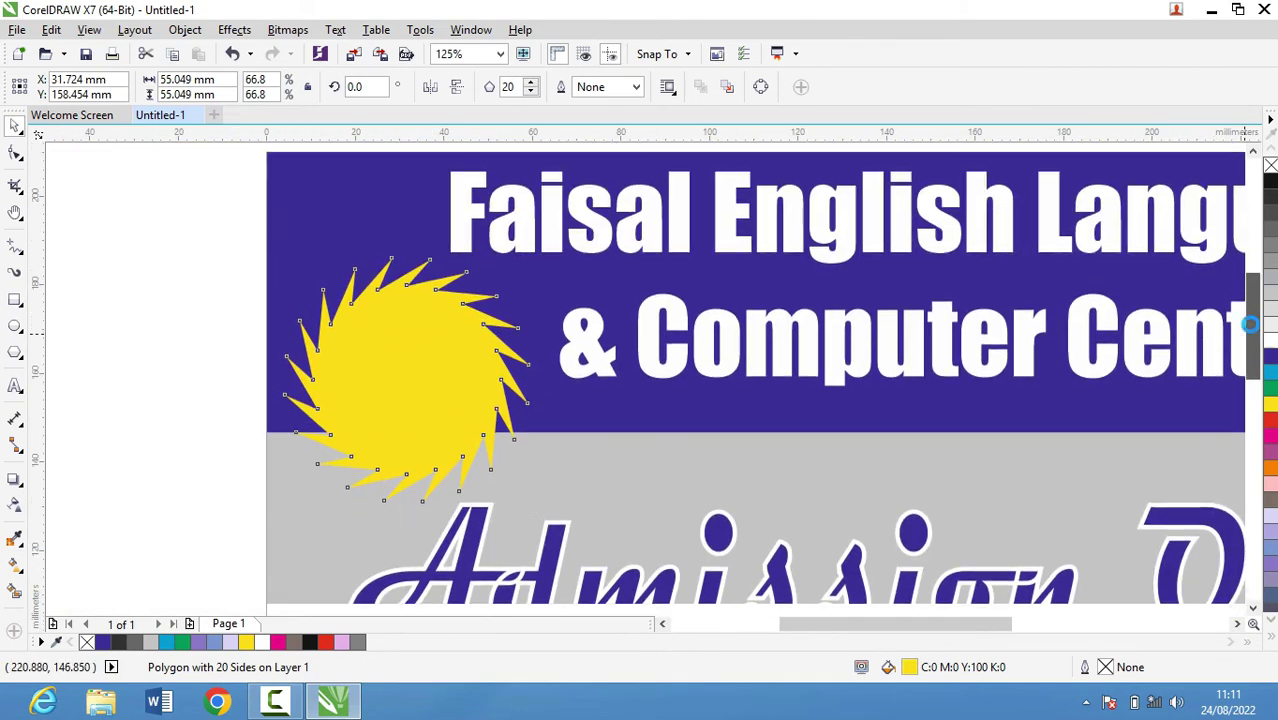
{"action": "left_click", "coordinate": [667, 418]}
{"action": "left_click", "coordinate": [386, 351]}
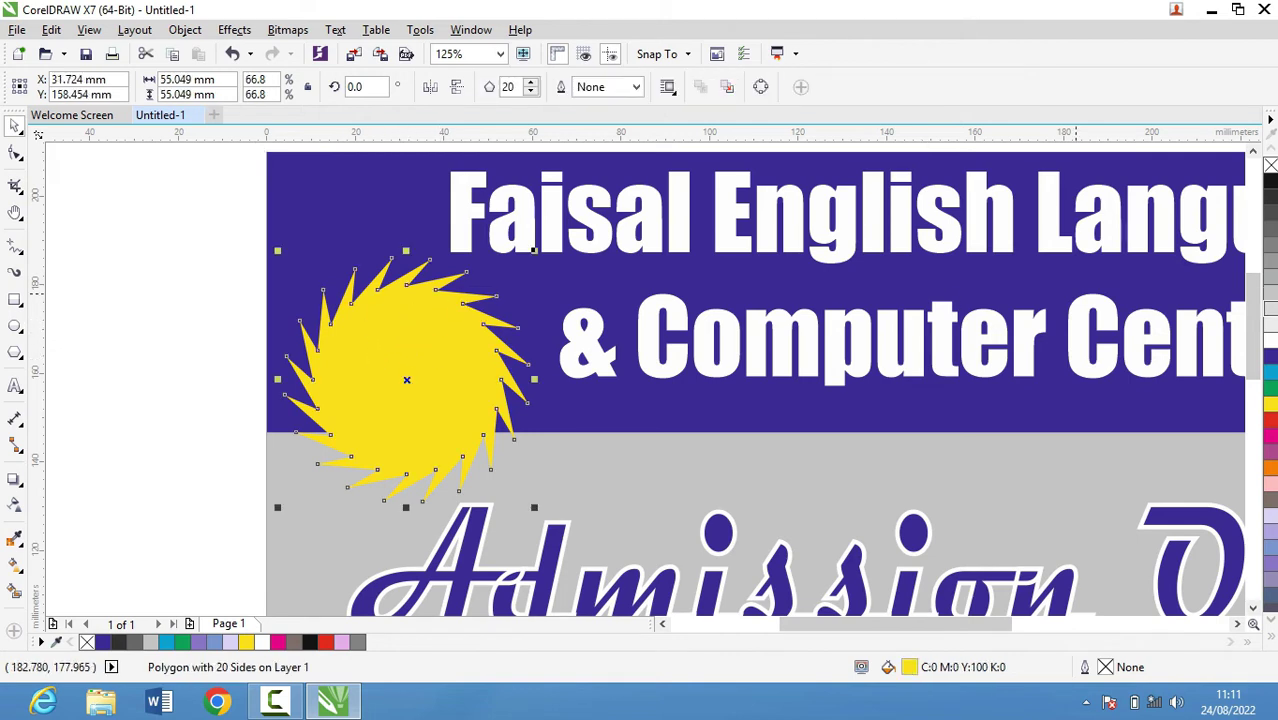
Step: Give the sun a 1.5 mm outline and make the outline white
{"action": "key", "text": "F12"}
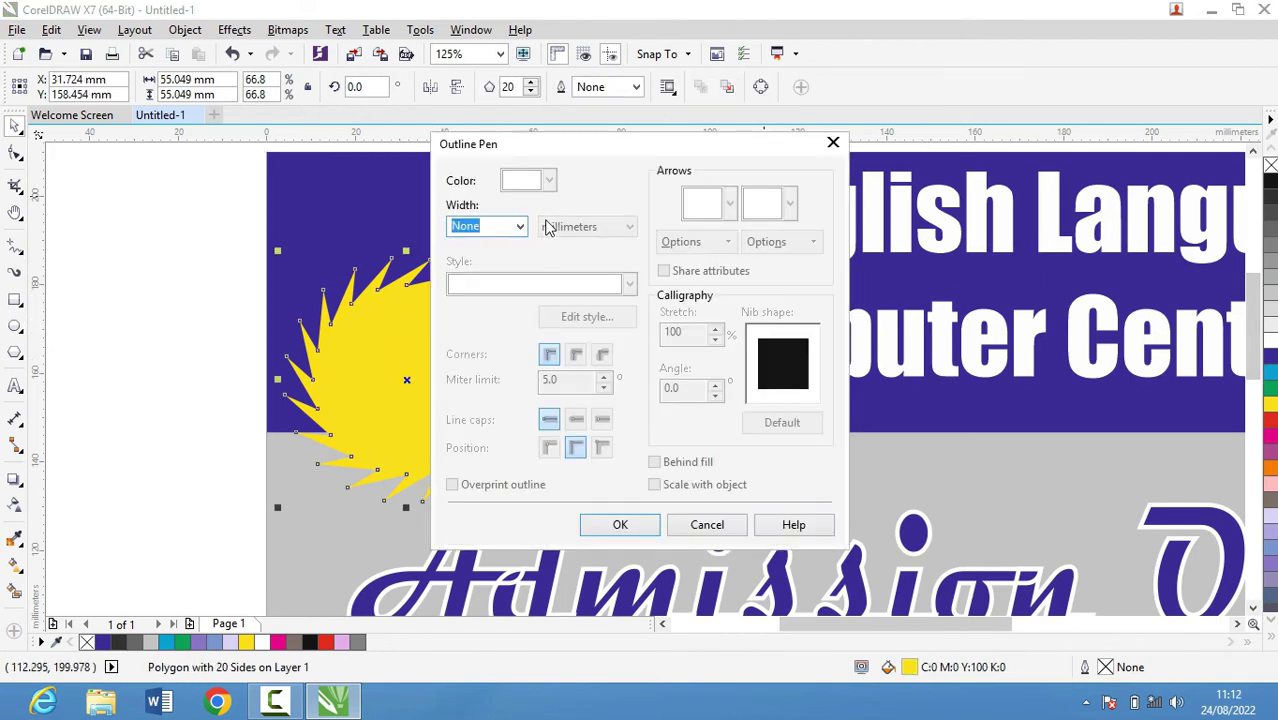
{"action": "left_click", "coordinate": [519, 227]}
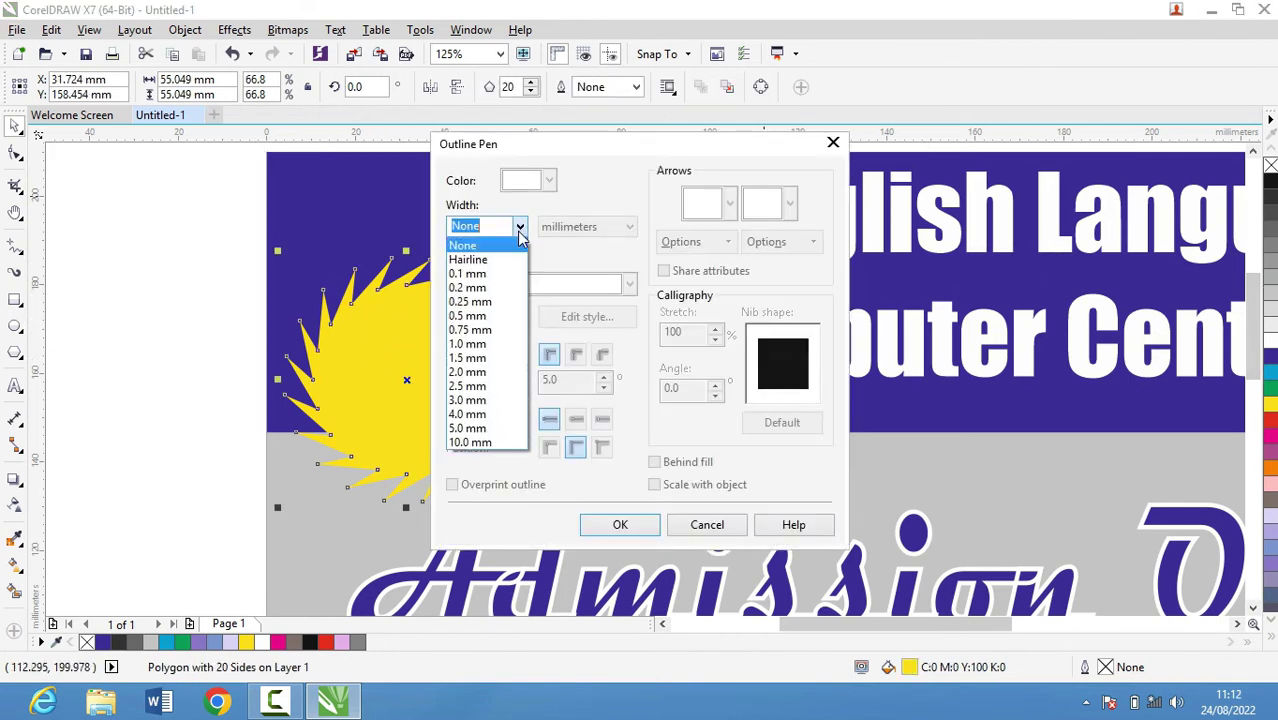
{"action": "left_click", "coordinate": [490, 360]}
{"action": "left_click", "coordinate": [619, 524]}
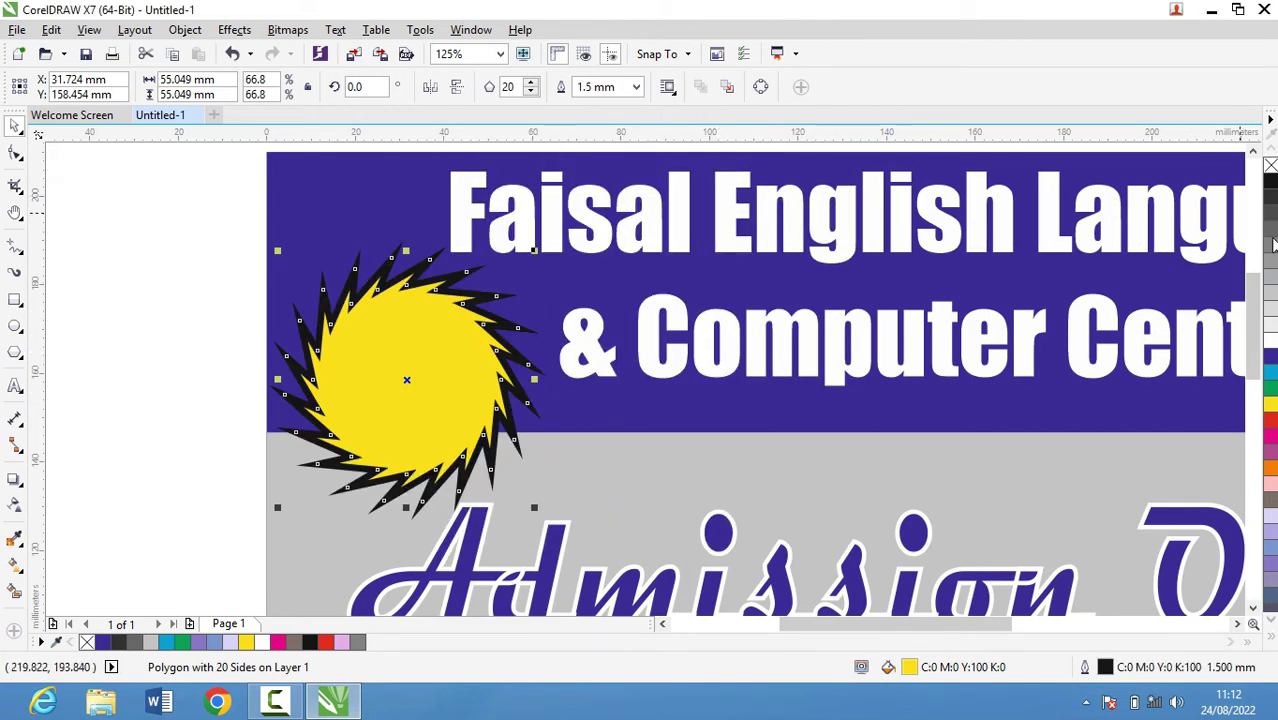
{"action": "right_click", "coordinate": [1270, 327]}
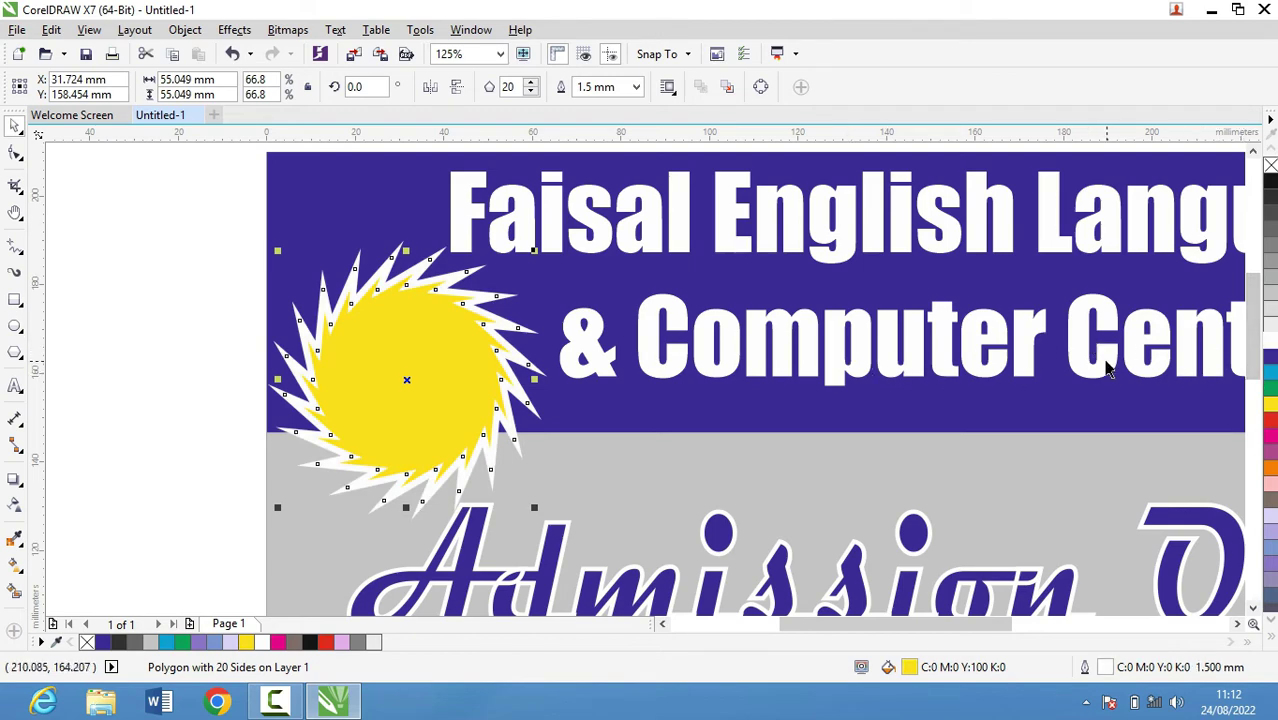
Step: View the whole page and reduce the sun's outline width to 1.0 mm
{"action": "key", "text": "F4"}
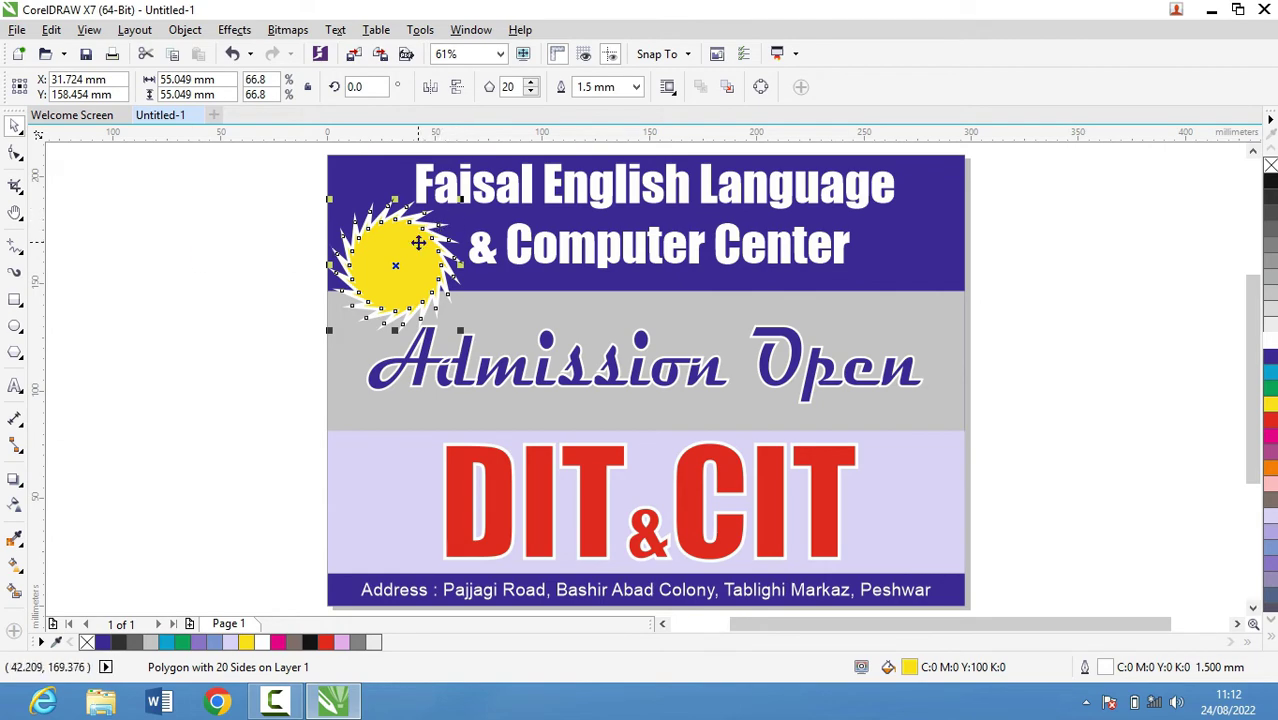
{"action": "scroll", "coordinate": [418, 243], "scroll_direction": "up", "scroll_amount": 3}
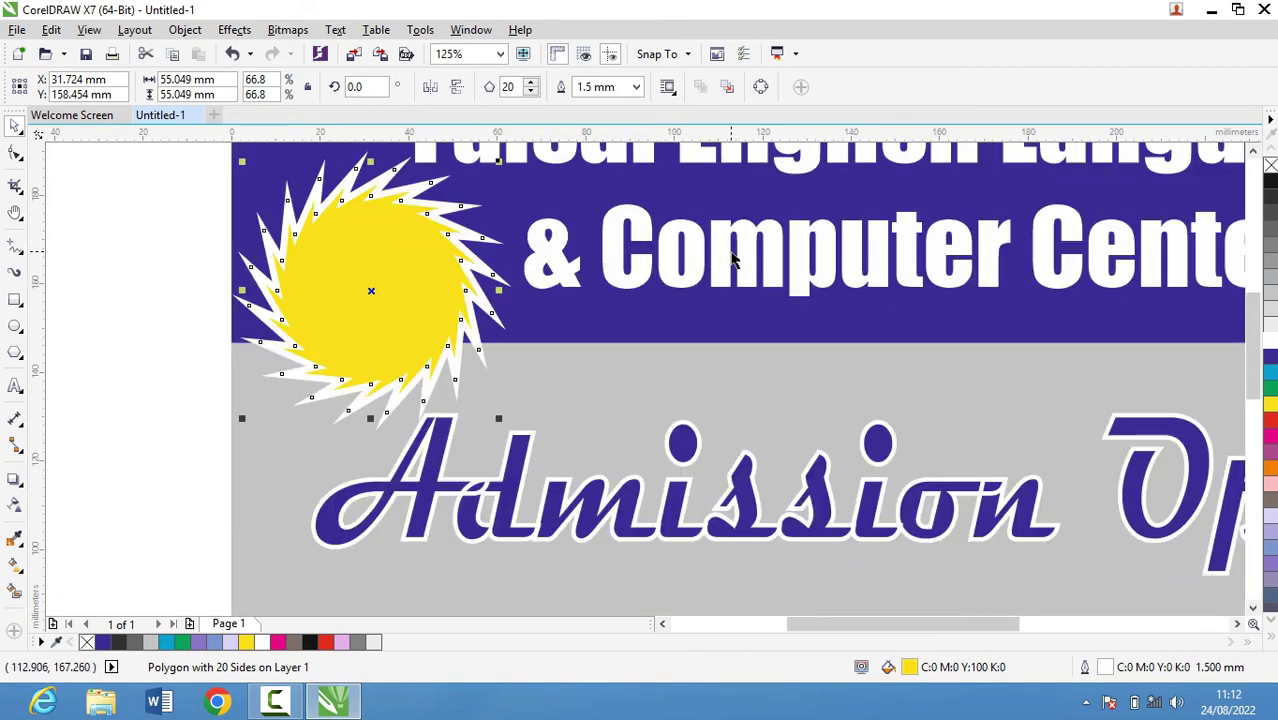
{"action": "key", "text": "F12"}
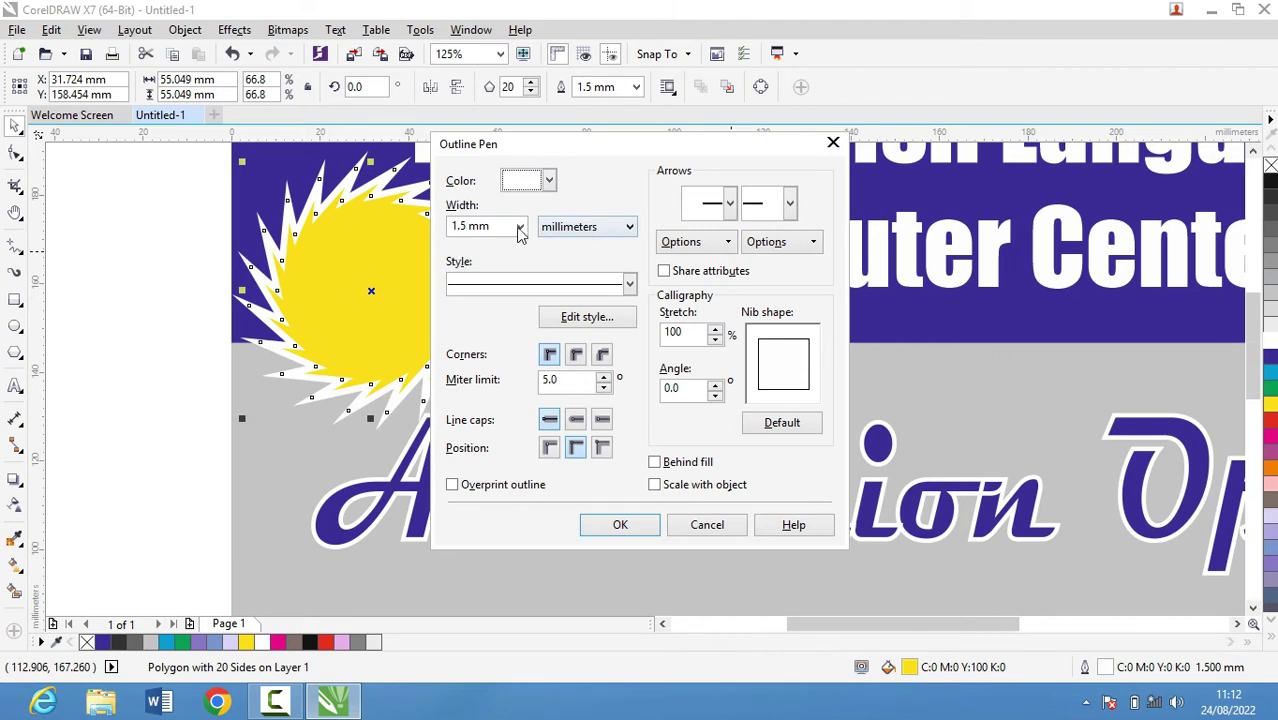
{"action": "left_click", "coordinate": [520, 228]}
{"action": "left_click", "coordinate": [488, 344]}
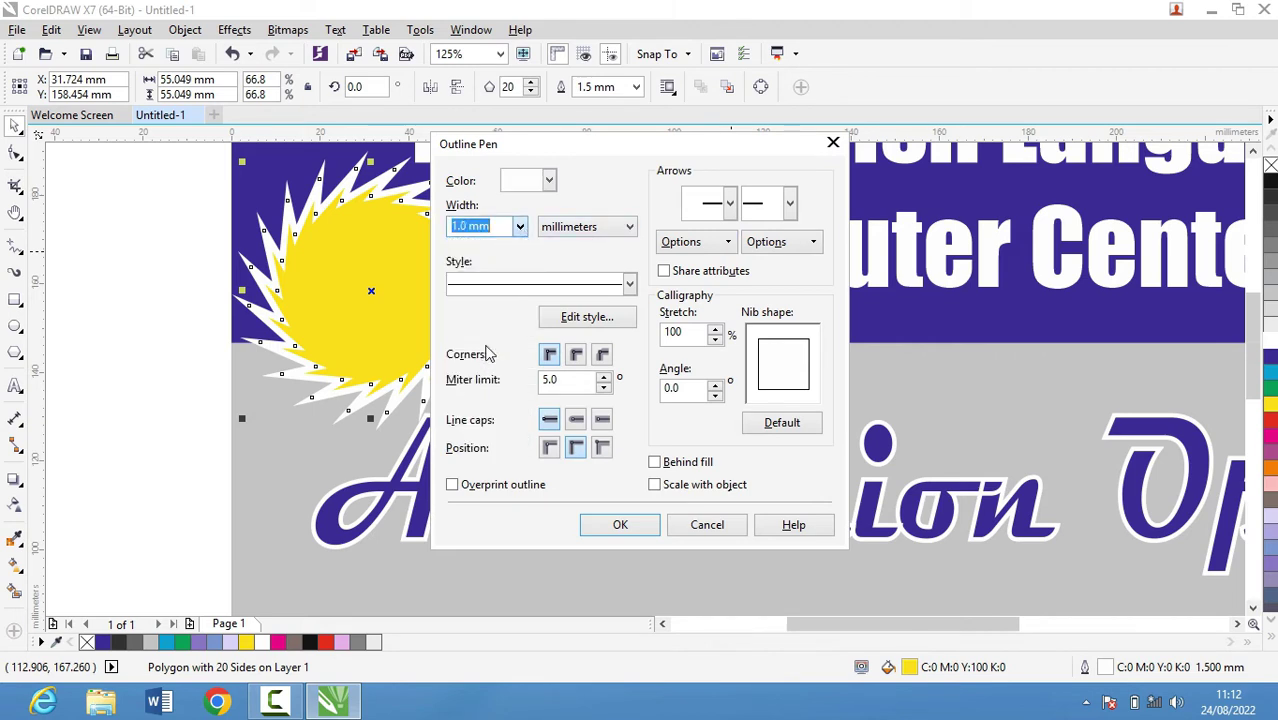
{"action": "left_click", "coordinate": [596, 521]}
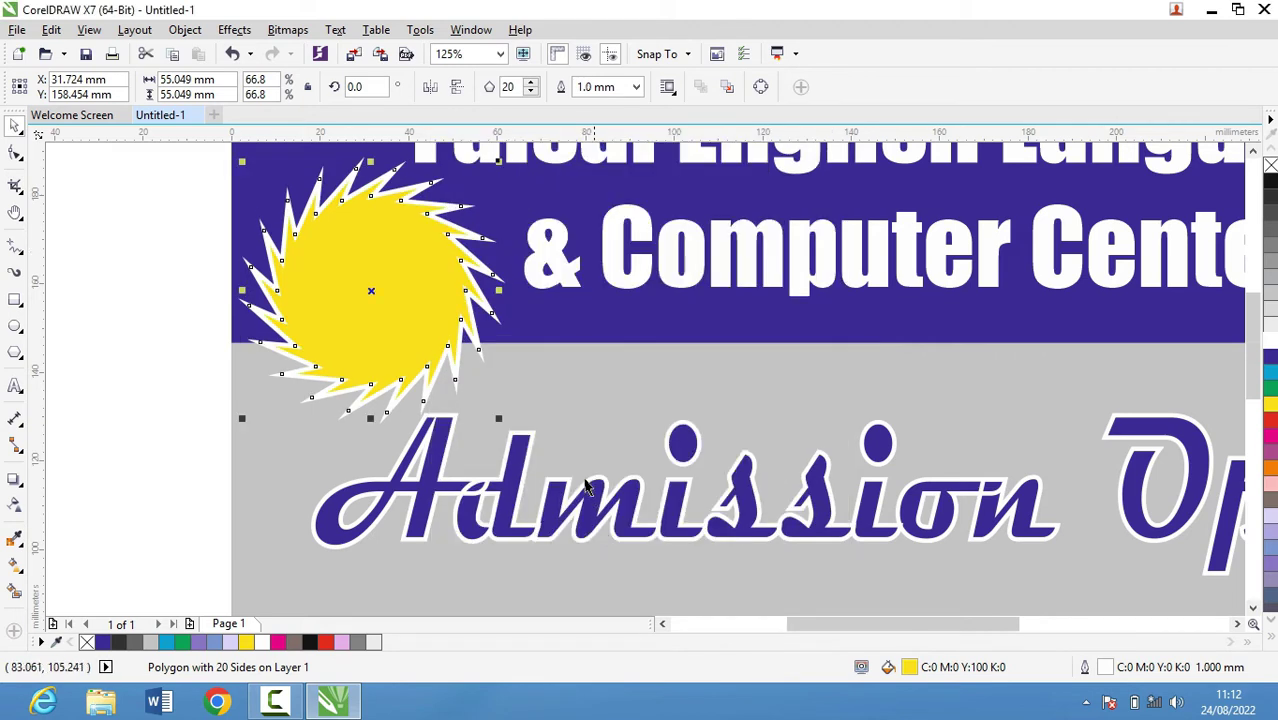
Step: Reselect the starburst and change its fill to red
{"action": "left_click", "coordinate": [162, 290]}
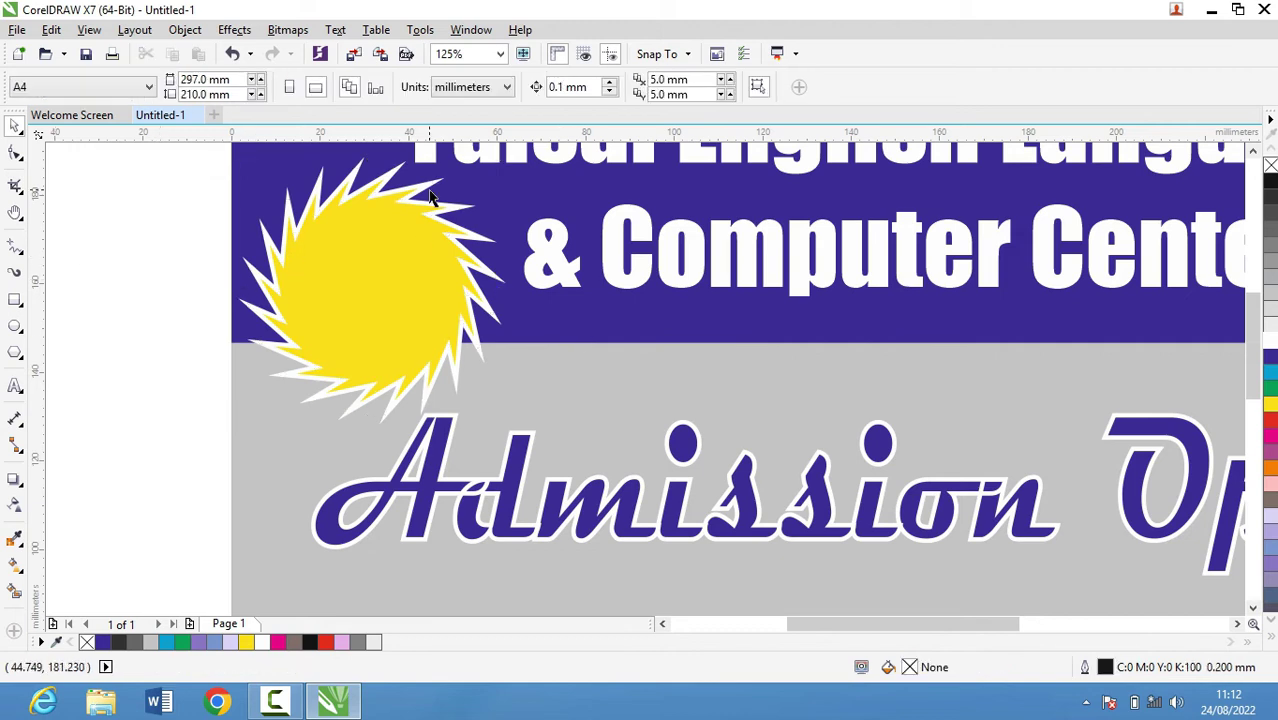
{"action": "left_click", "coordinate": [362, 277]}
{"action": "left_click", "coordinate": [362, 277]}
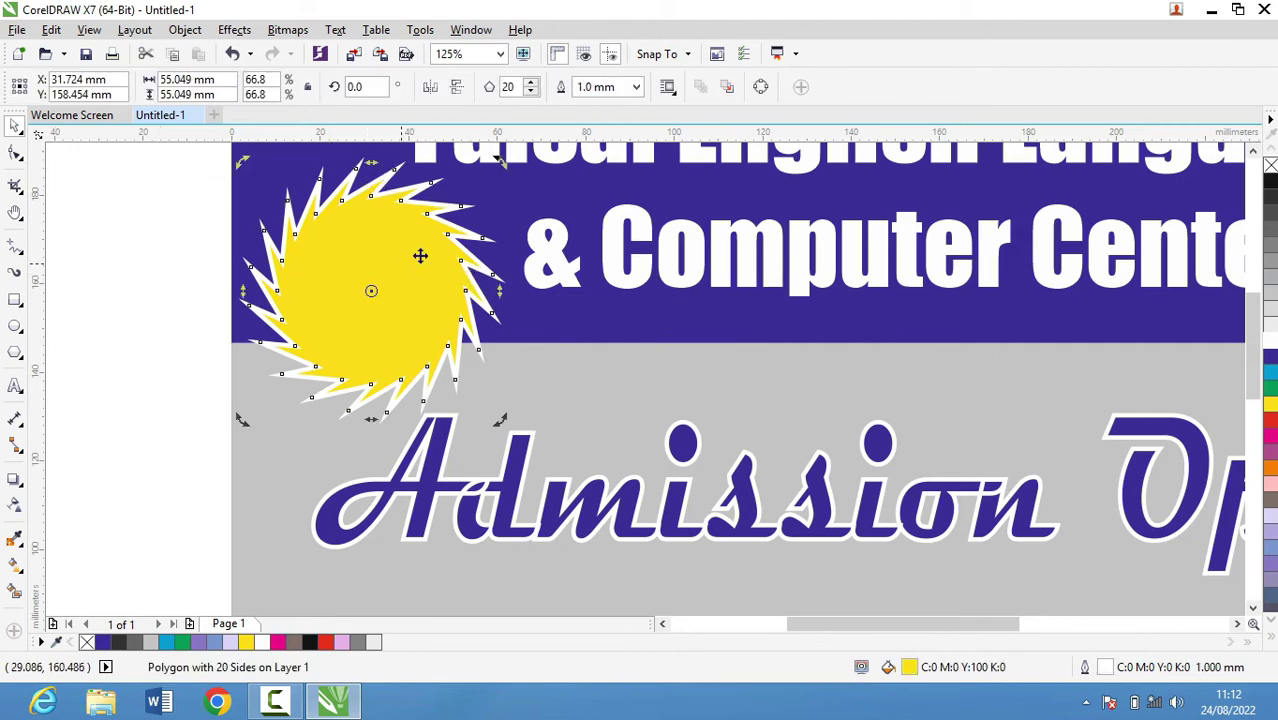
{"action": "left_click", "coordinate": [212, 267]}
{"action": "left_click", "coordinate": [378, 250]}
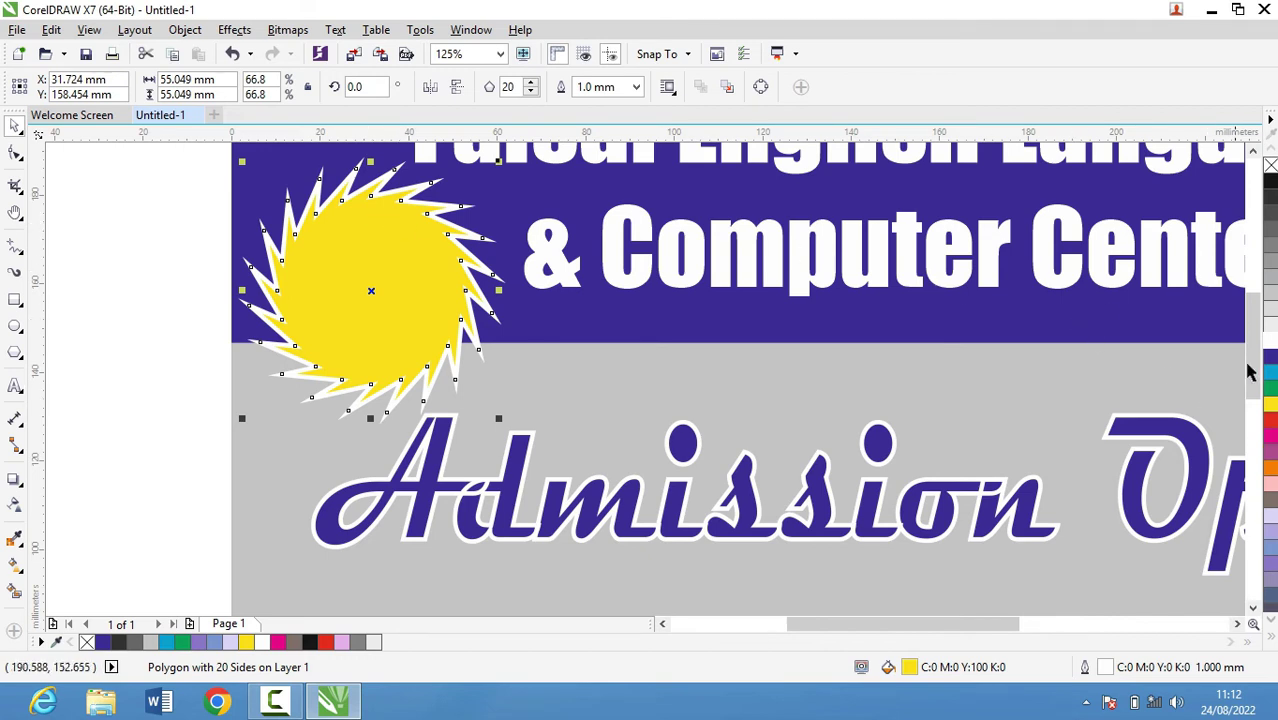
{"action": "left_click", "coordinate": [1271, 428]}
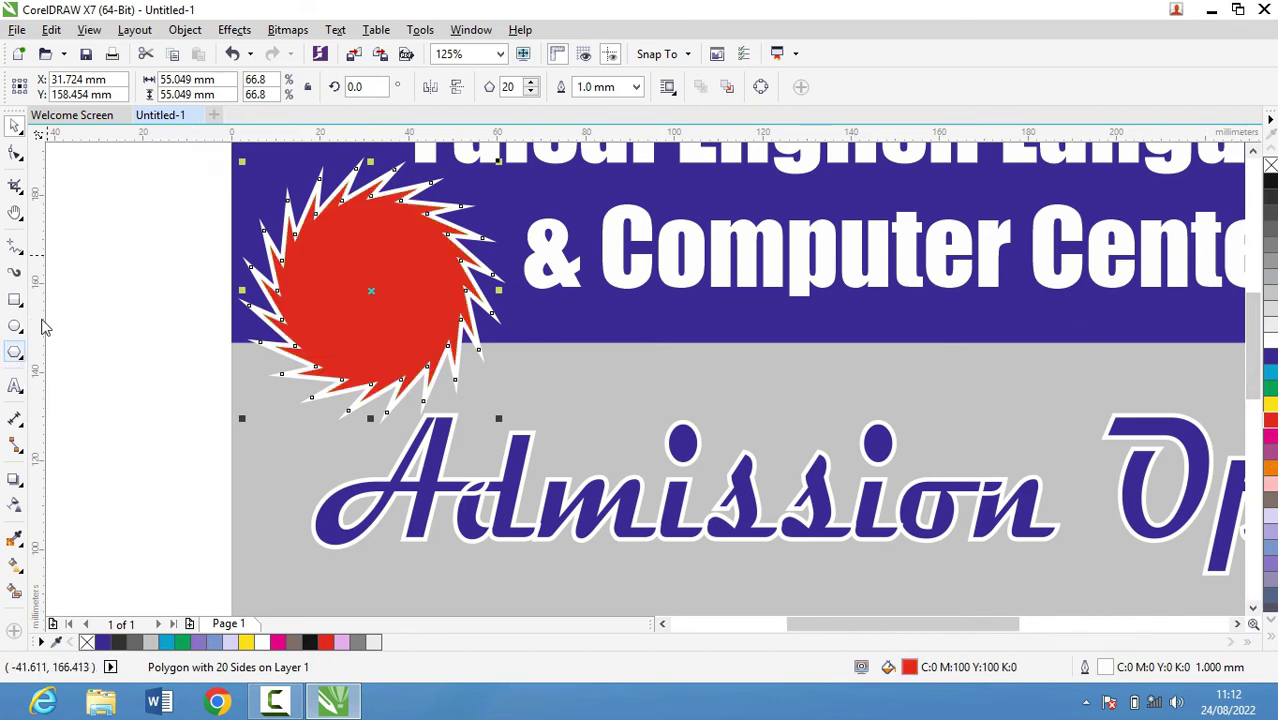
Step: Add a text line reading 'Male' on the red starburst
{"action": "left_click", "coordinate": [90, 300]}
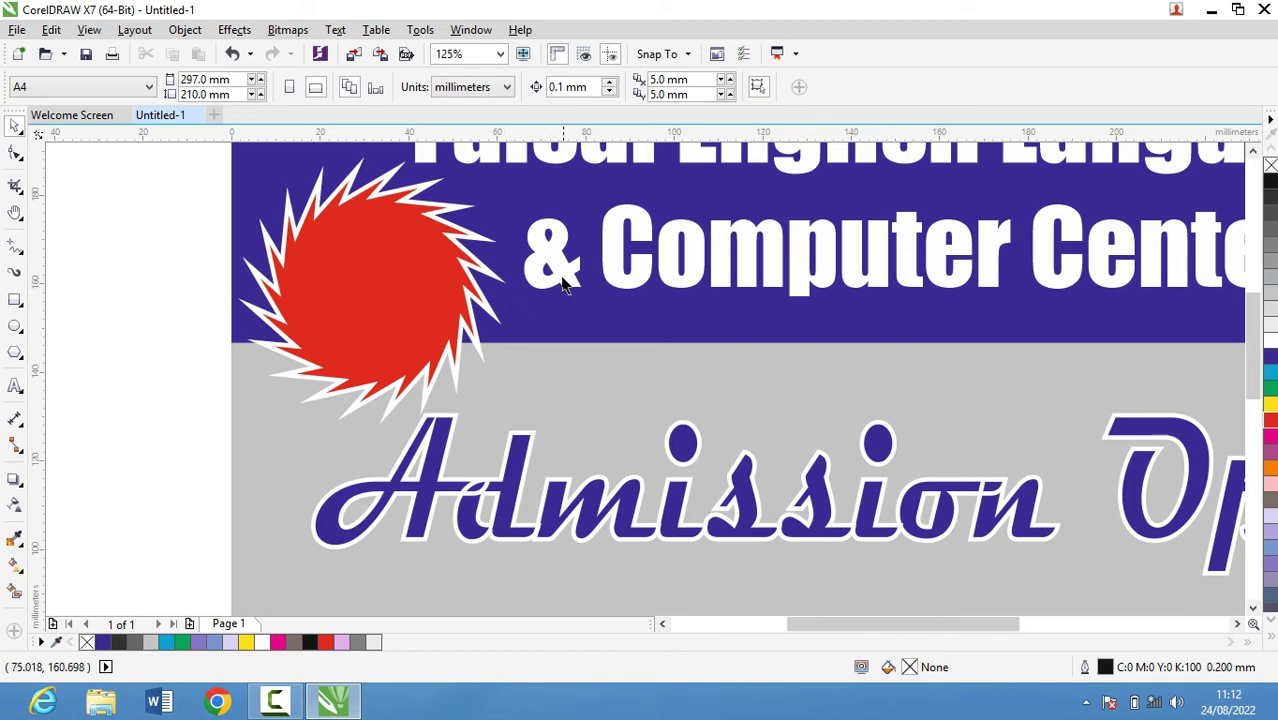
{"action": "left_click", "coordinate": [15, 385]}
{"action": "left_click", "coordinate": [331, 292]}
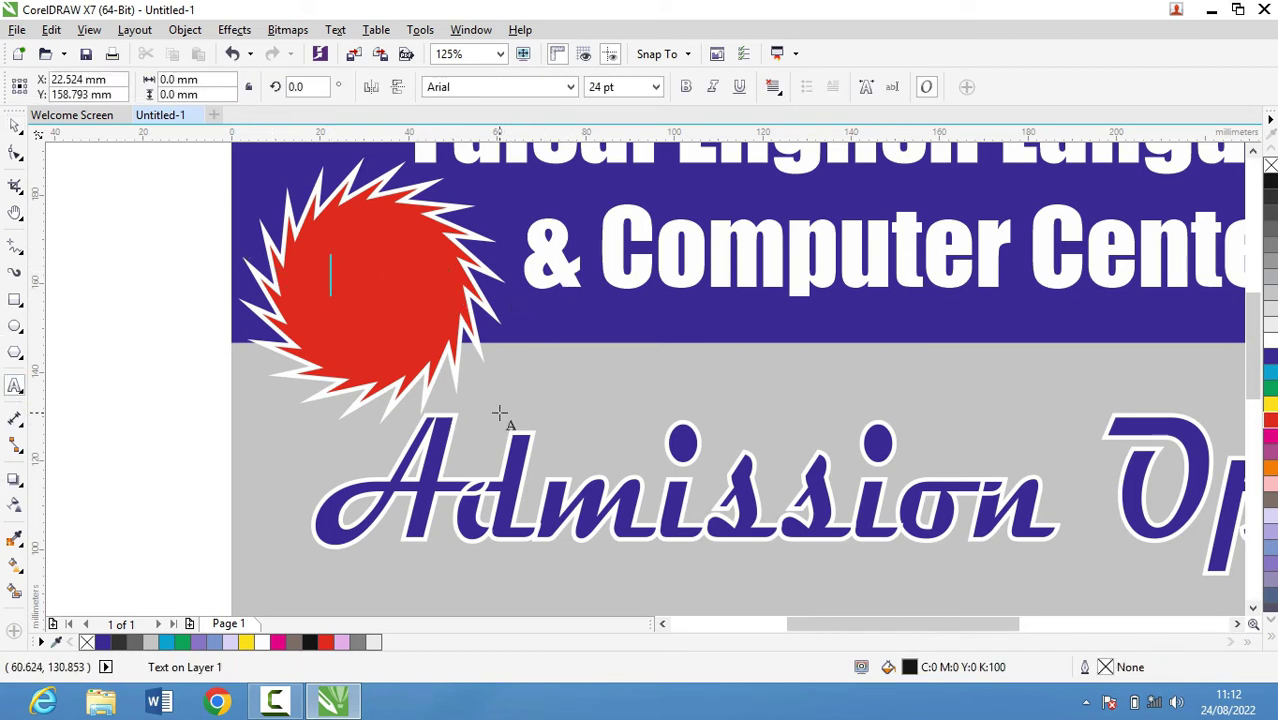
{"action": "type", "text": "mAL"}
{"action": "key", "text": "BackSpace"}
{"action": "key", "text": "BackSpace"}
{"action": "key", "text": "BackSpace"}
{"action": "type", "text": "Mal"}
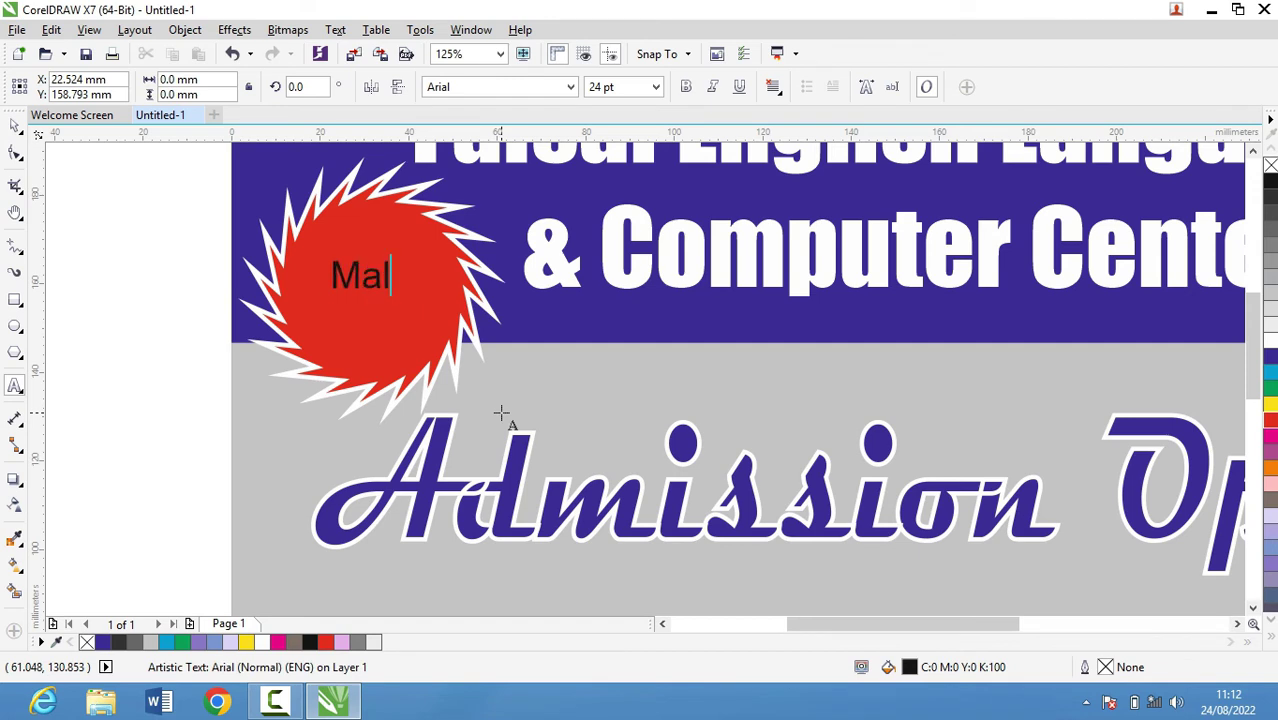
{"action": "type", "text": "e"}
{"action": "left_click", "coordinate": [501, 412]}
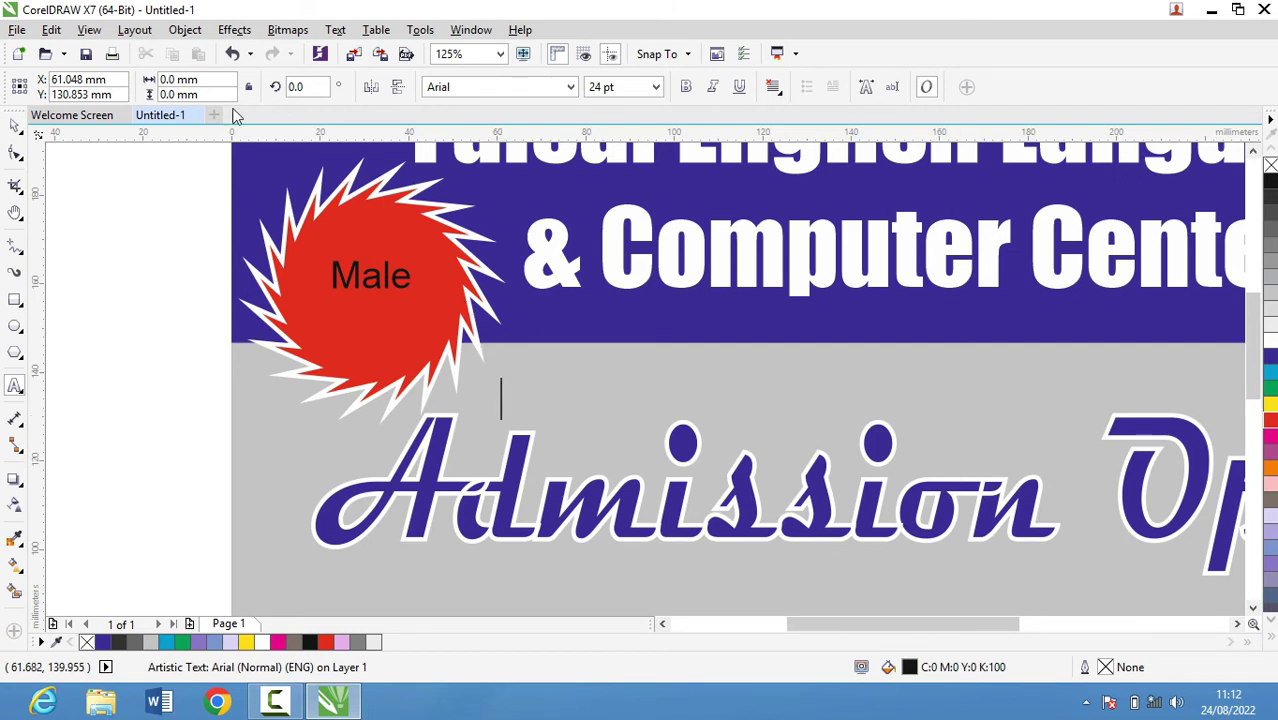
Step: Type 'Female' after 'Male' in the same text object, fixing typos
{"action": "left_click", "coordinate": [406, 279]}
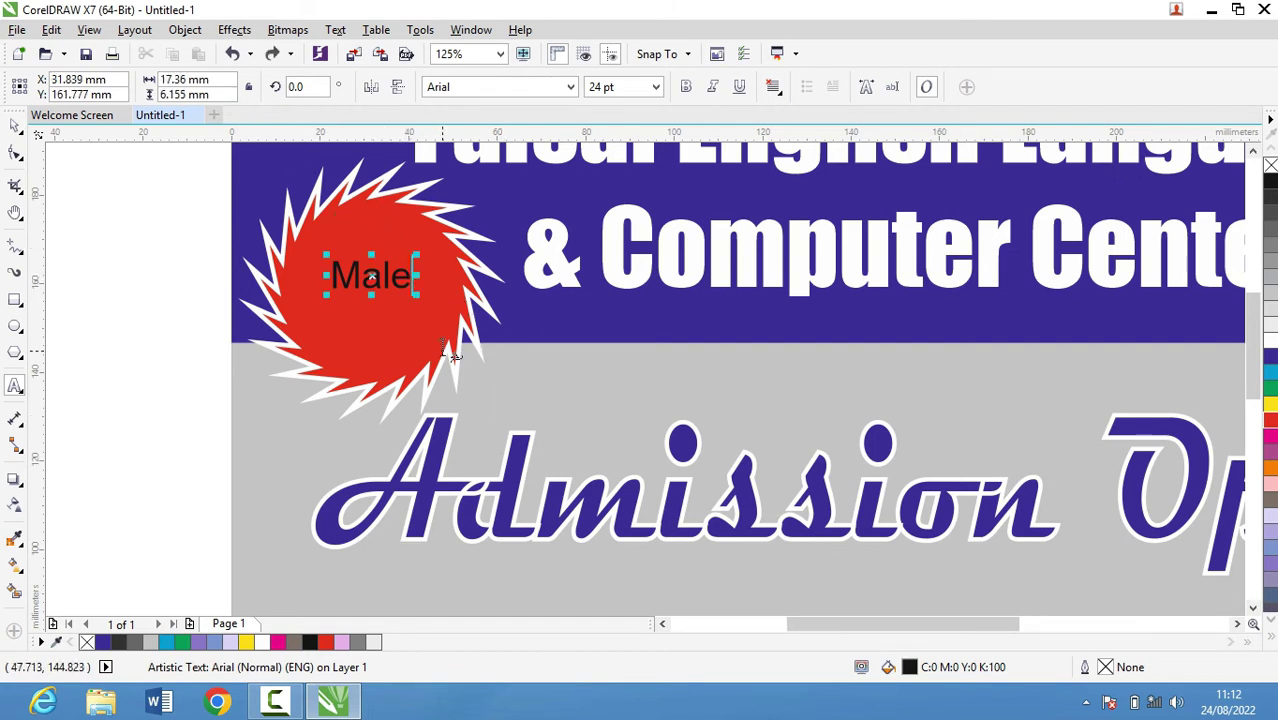
{"action": "type", "text": "n"}
{"action": "key", "text": "BackSpace"}
{"action": "type", "text": "& "}
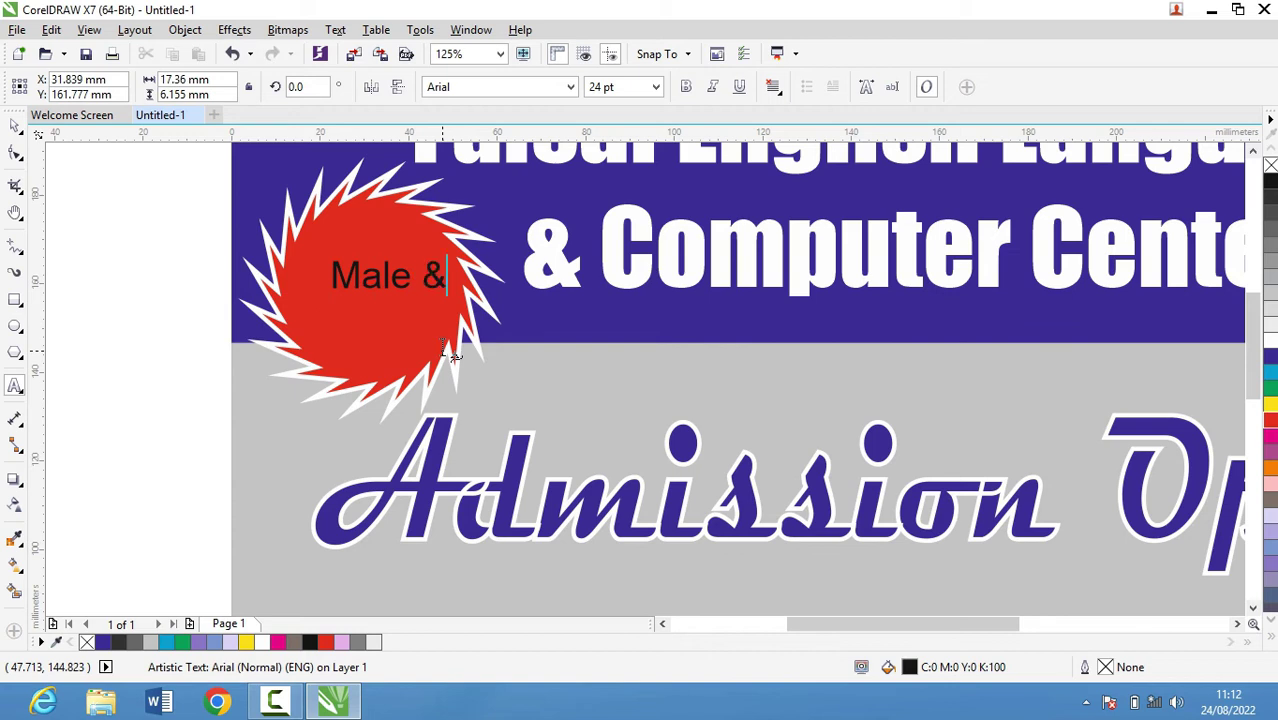
{"action": "type", "text": "C"}
{"action": "key", "text": "BackSpace"}
{"action": "type", "text": "Ma"}
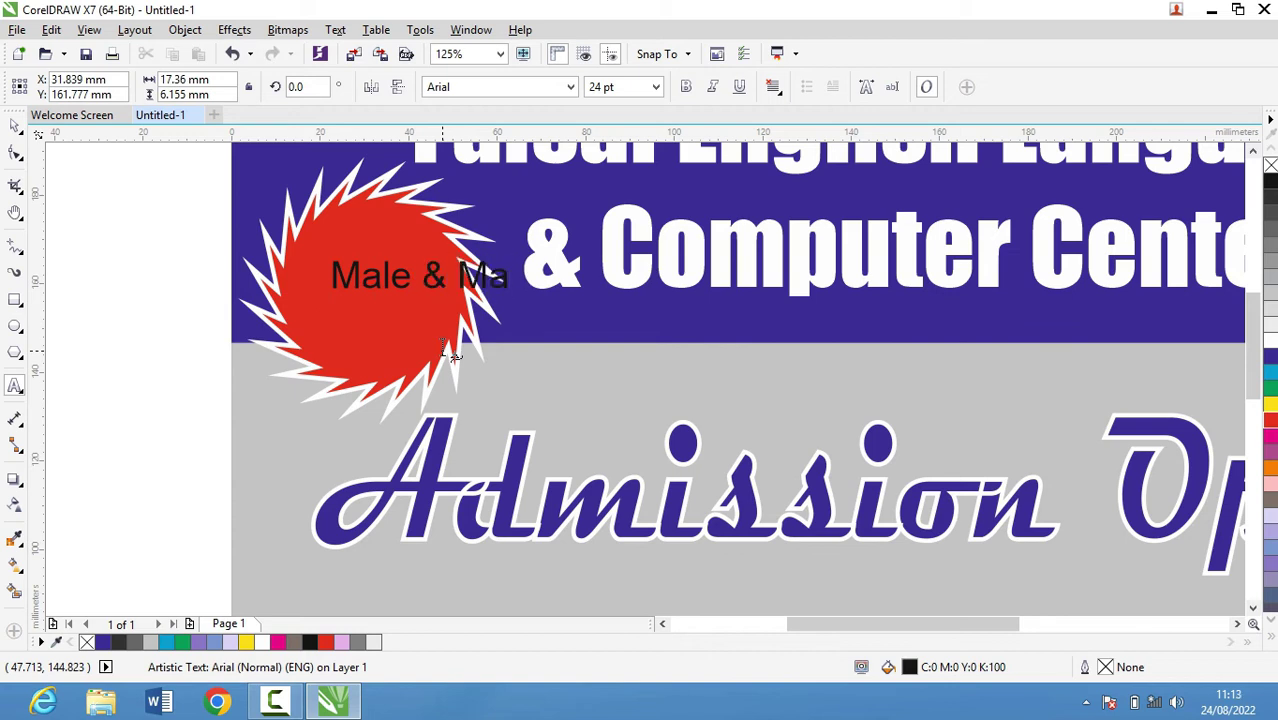
{"action": "key", "text": "BackSpace"}
{"action": "key", "text": "BackSpace"}
{"action": "type", "text": "Female"}
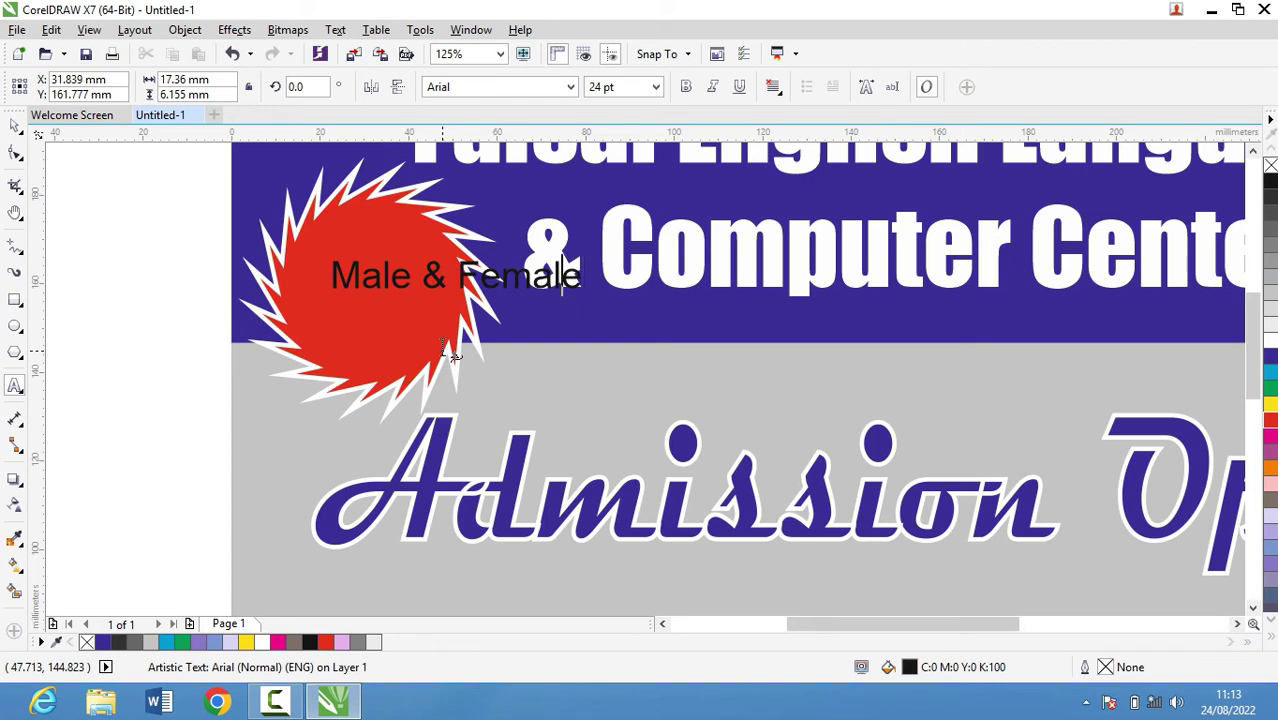
Step: Move 'Female' onto its own line and centre-align both lines
{"action": "key", "text": "Left"}
{"action": "key", "text": "Left"}
{"action": "key", "text": "Left"}
{"action": "key", "text": "BackSpace"}
{"action": "key", "text": "BackSpace"}
{"action": "key", "text": "Delete"}
{"action": "key", "text": "Return"}
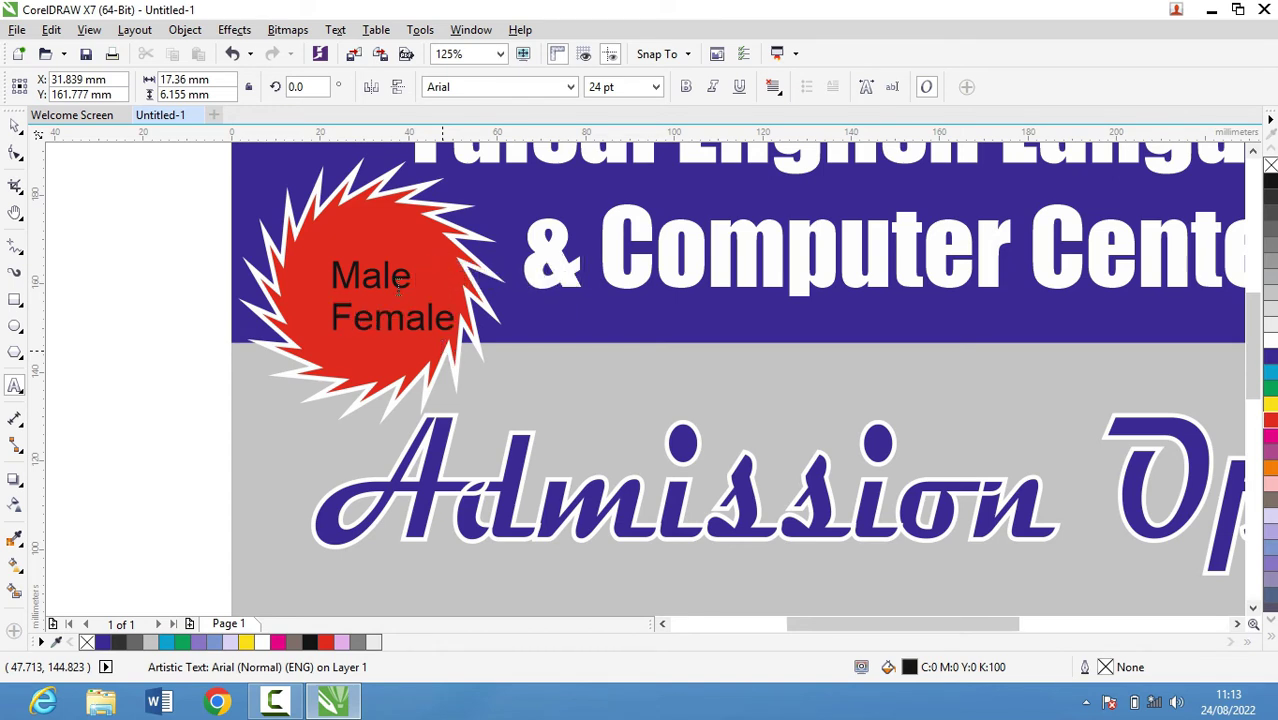
{"action": "key", "text": "ctrl+a"}
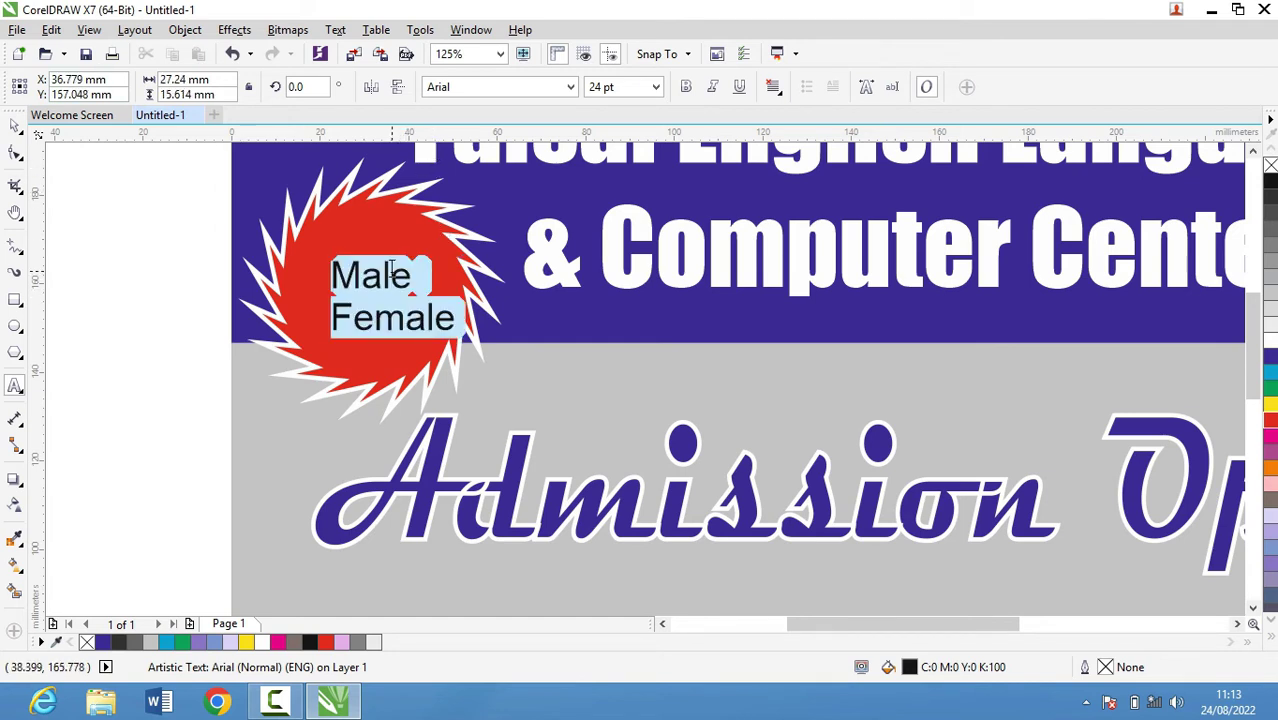
{"action": "key", "text": "ctrl+e"}
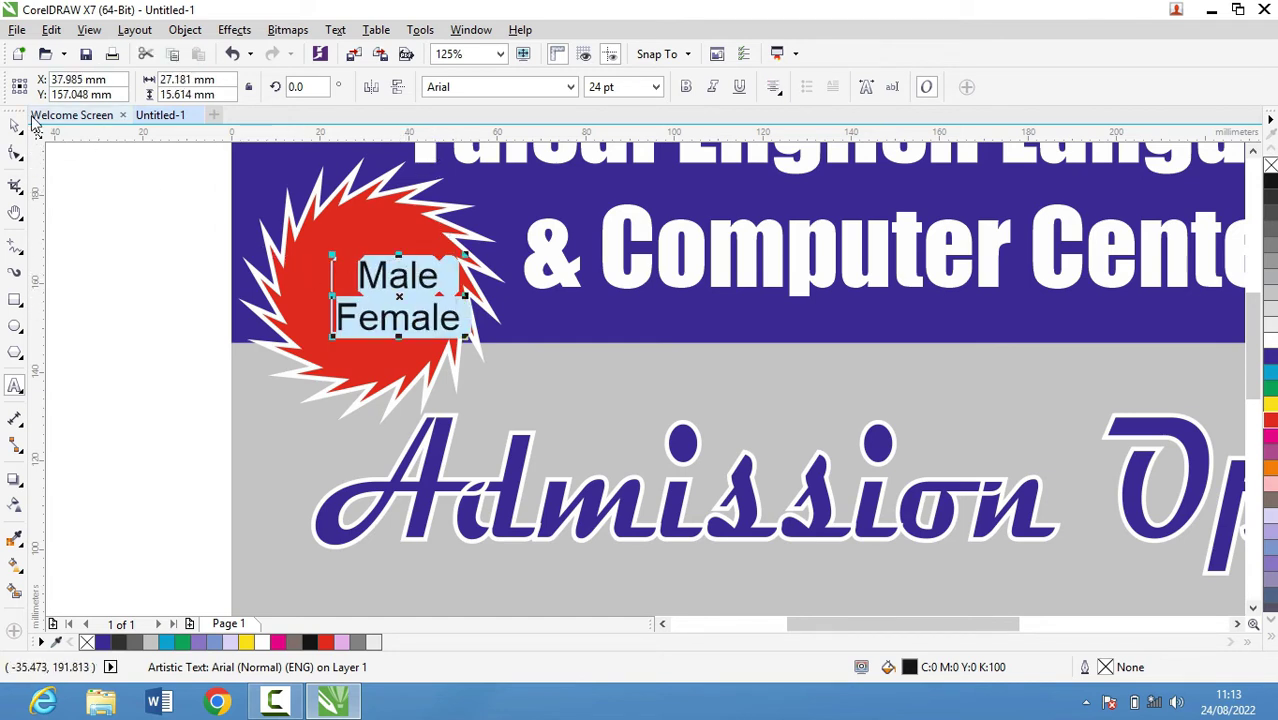
Step: Rotate the Male / Female text about 32.6°, reposition it, and enlarge it to about 115%
{"action": "left_click", "coordinate": [14, 126]}
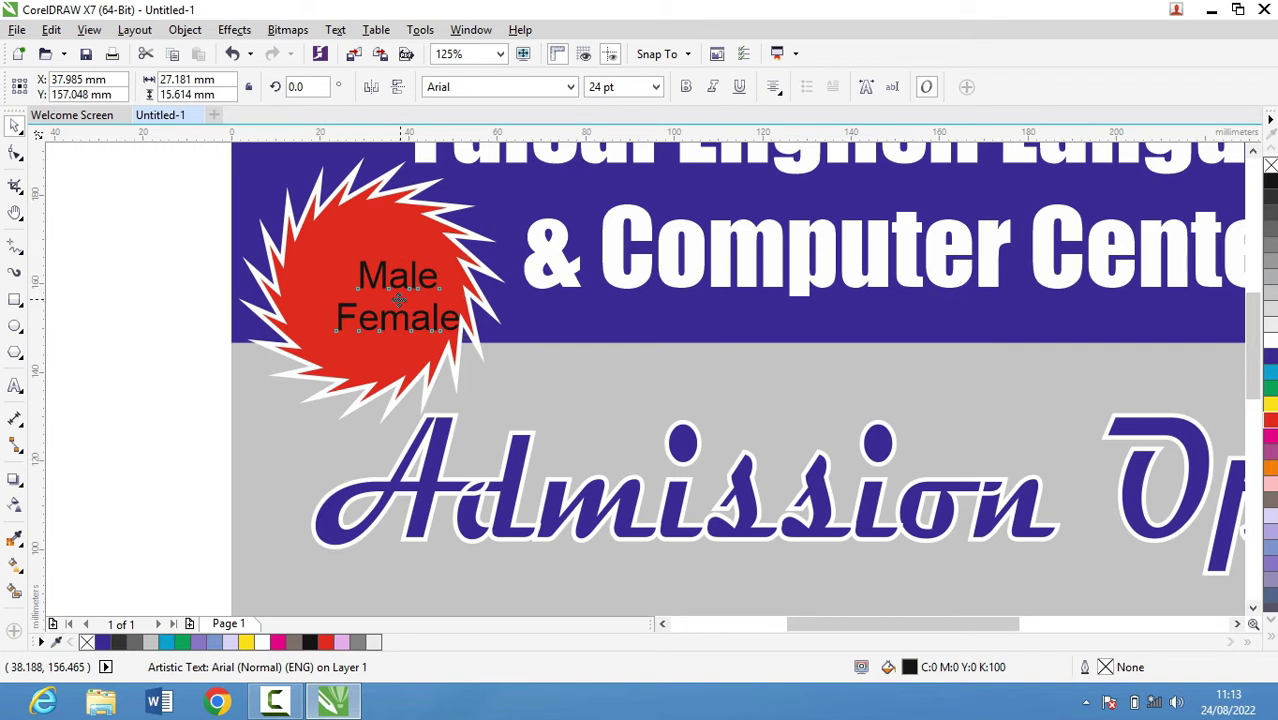
{"action": "mouse_move", "coordinate": [394, 298]}
{"action": "left_mouse_down"}
{"action": "mouse_move", "coordinate": [358, 277]}
{"action": "mouse_move", "coordinate": [372, 278]}
{"action": "left_mouse_up"}
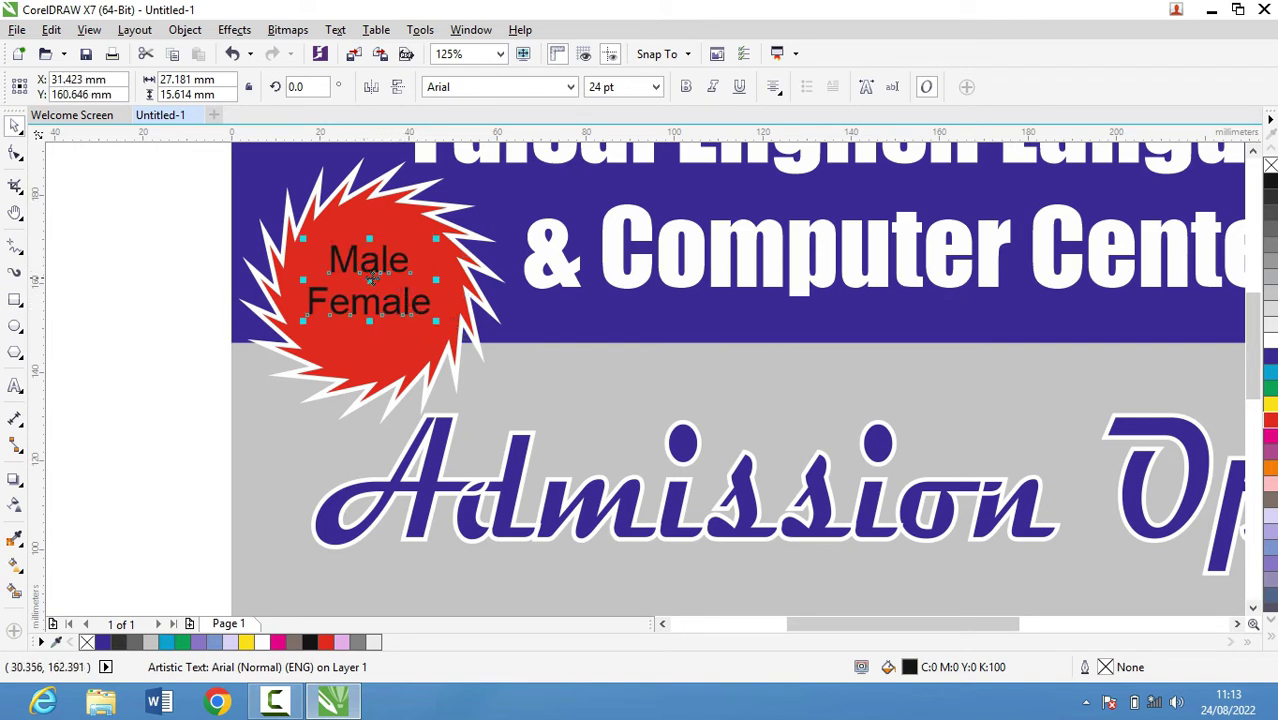
{"action": "left_click", "coordinate": [370, 279]}
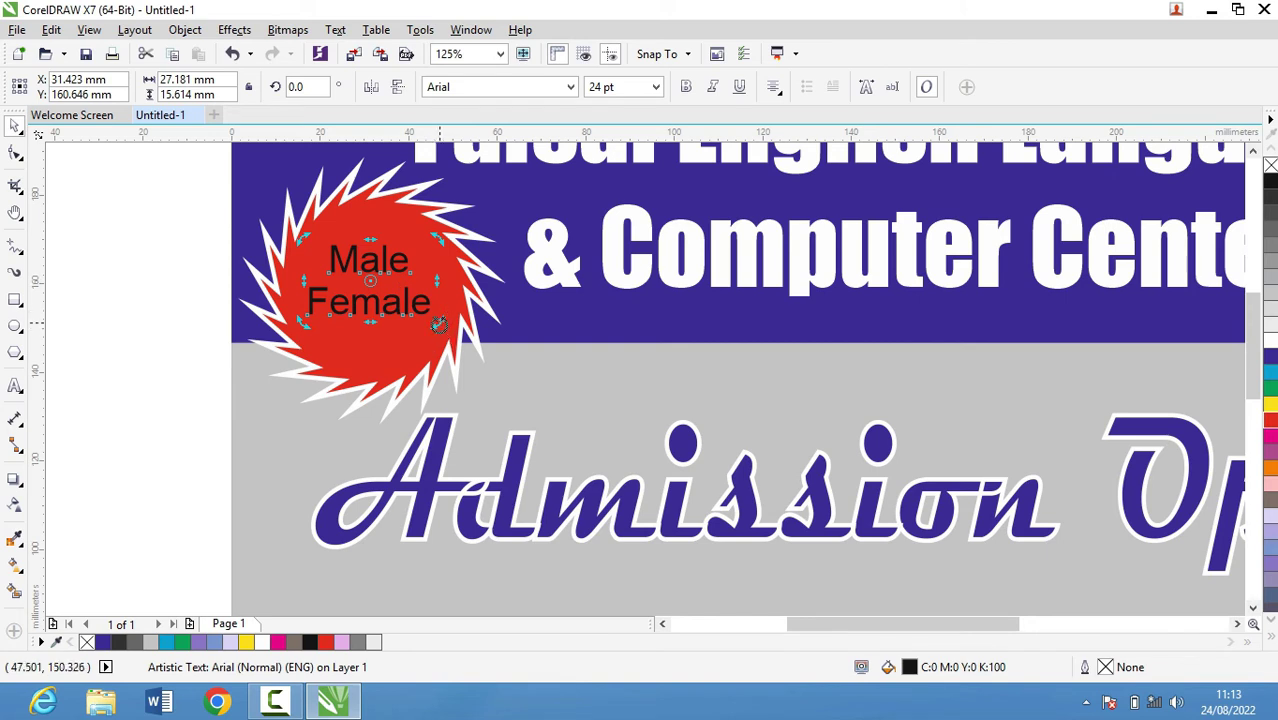
{"action": "left_click_drag", "start_coordinate": [437, 323], "coordinate": [440, 280]}
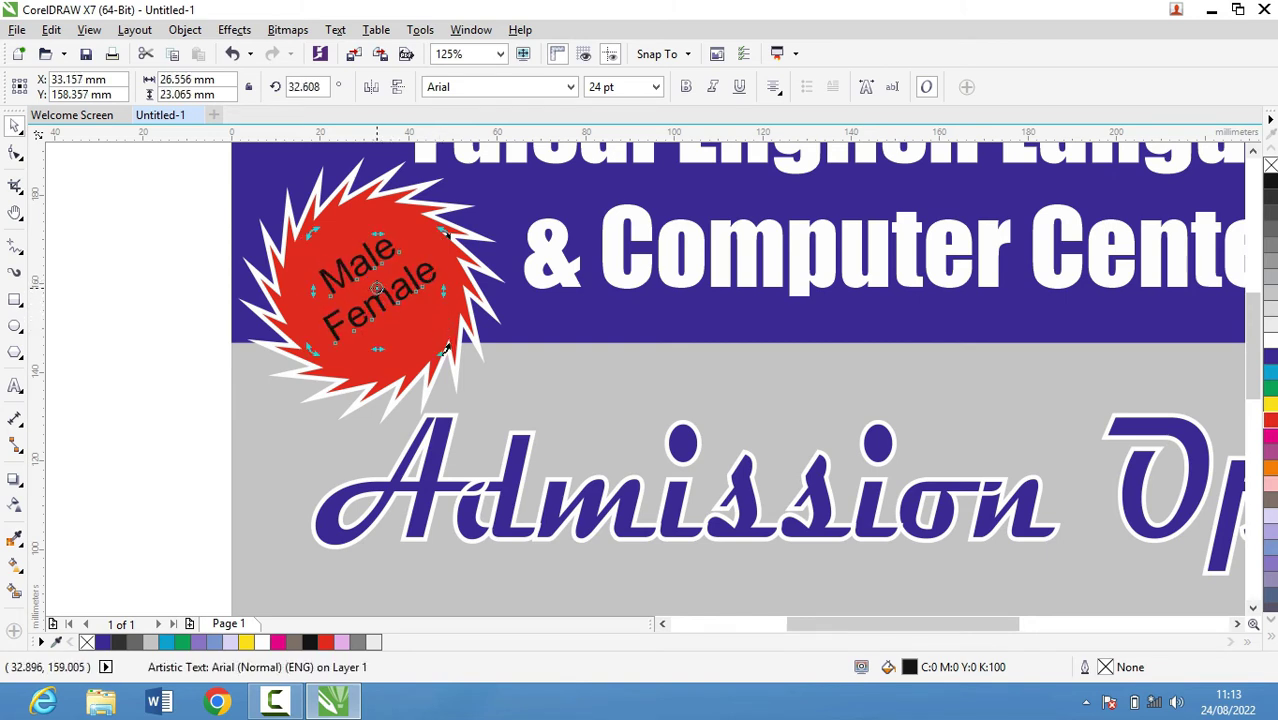
{"action": "left_click_drag", "start_coordinate": [377, 289], "coordinate": [403, 288]}
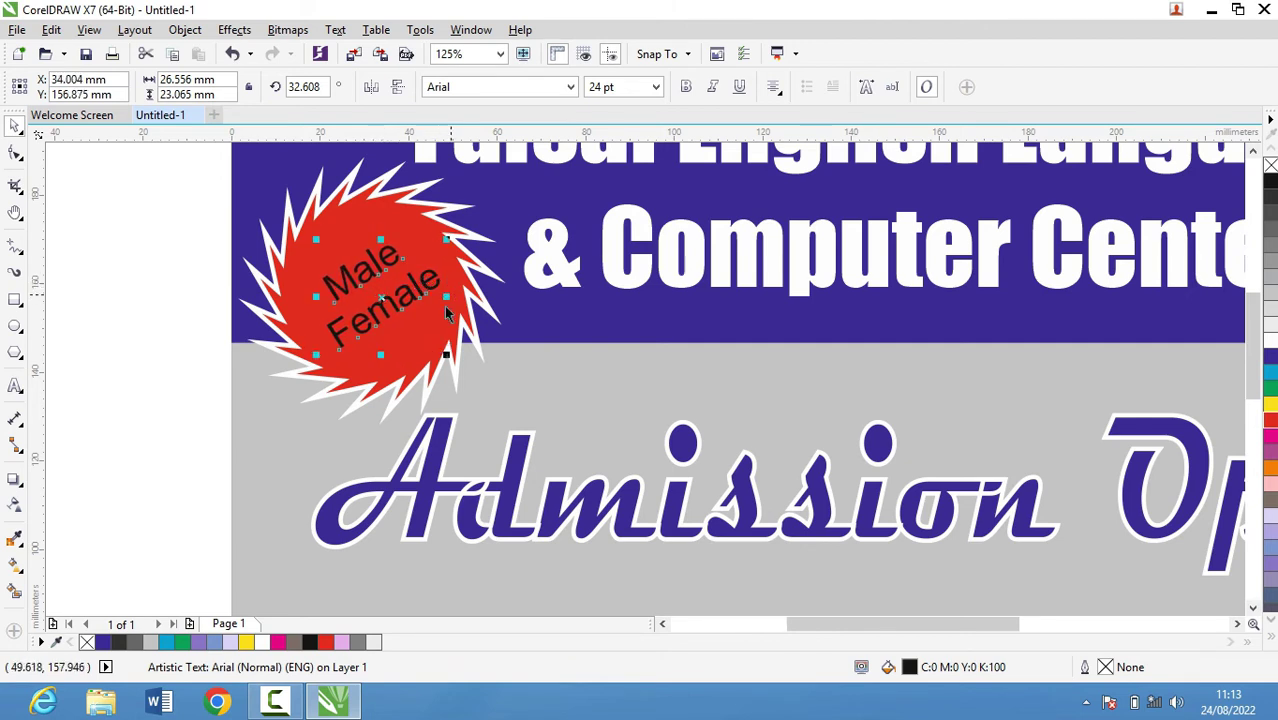
{"action": "left_click_drag", "start_coordinate": [446, 353], "coordinate": [464, 363]}
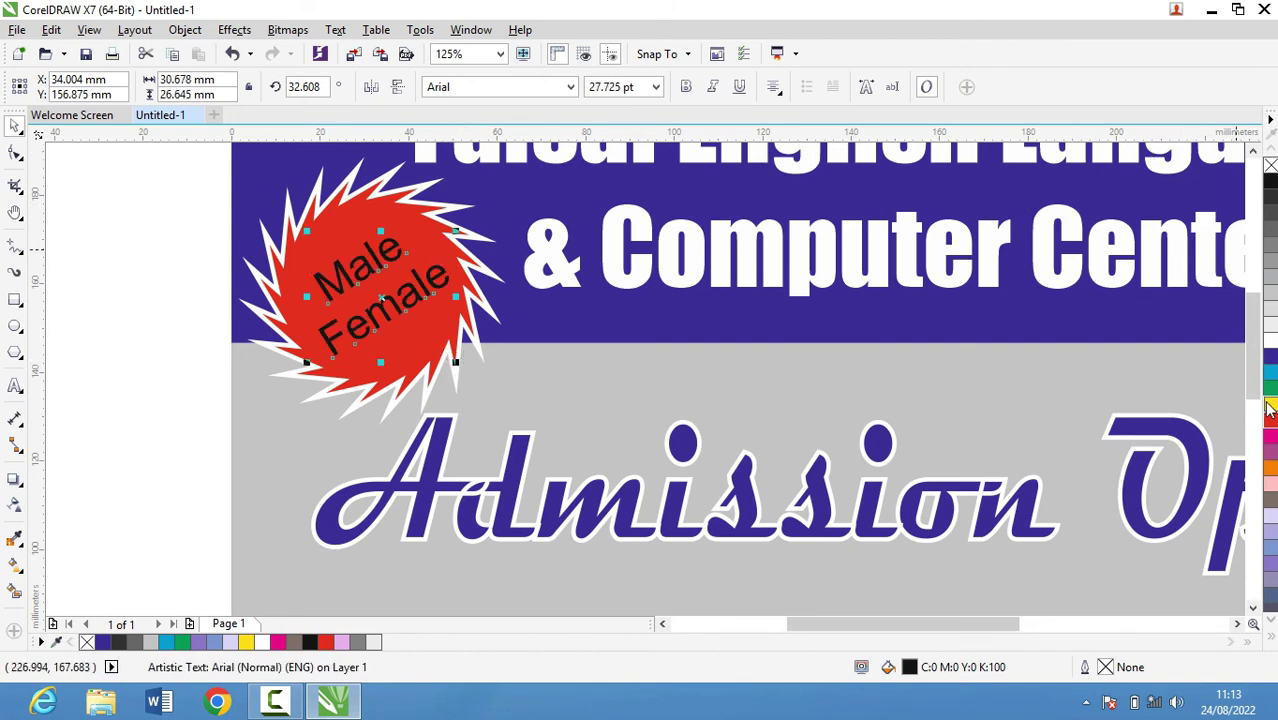
Step: Give the Male / Female text a white outline and white fill, and open its Outline Pen settings
{"action": "right_click", "coordinate": [1268, 342]}
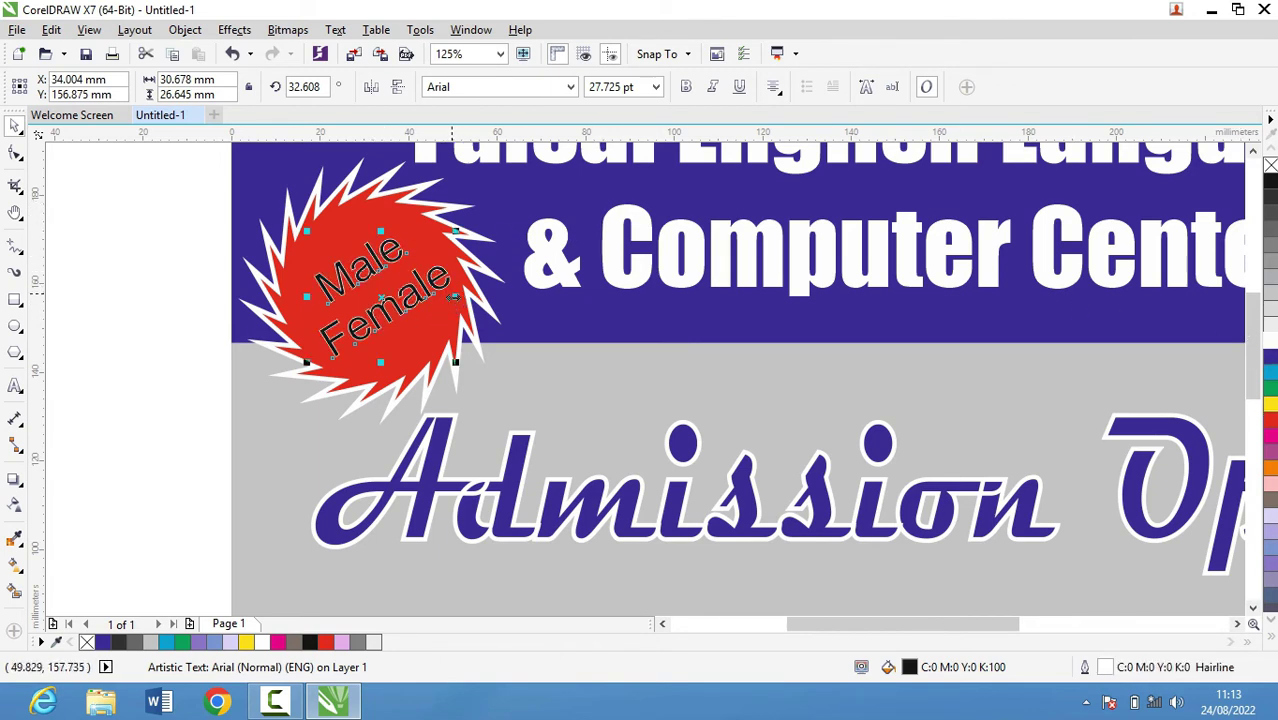
{"action": "left_click", "coordinate": [1269, 404]}
{"action": "left_click", "coordinate": [1272, 392]}
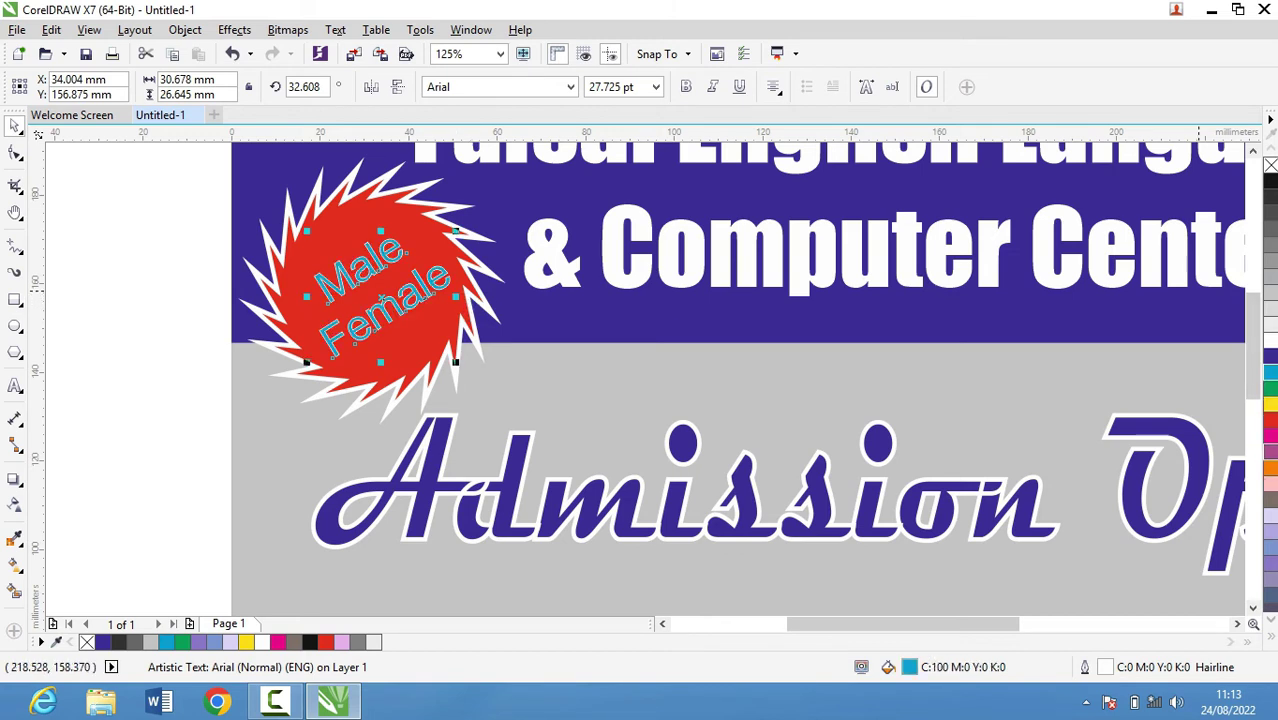
{"action": "left_click", "coordinate": [1272, 467]}
{"action": "left_click", "coordinate": [1270, 342]}
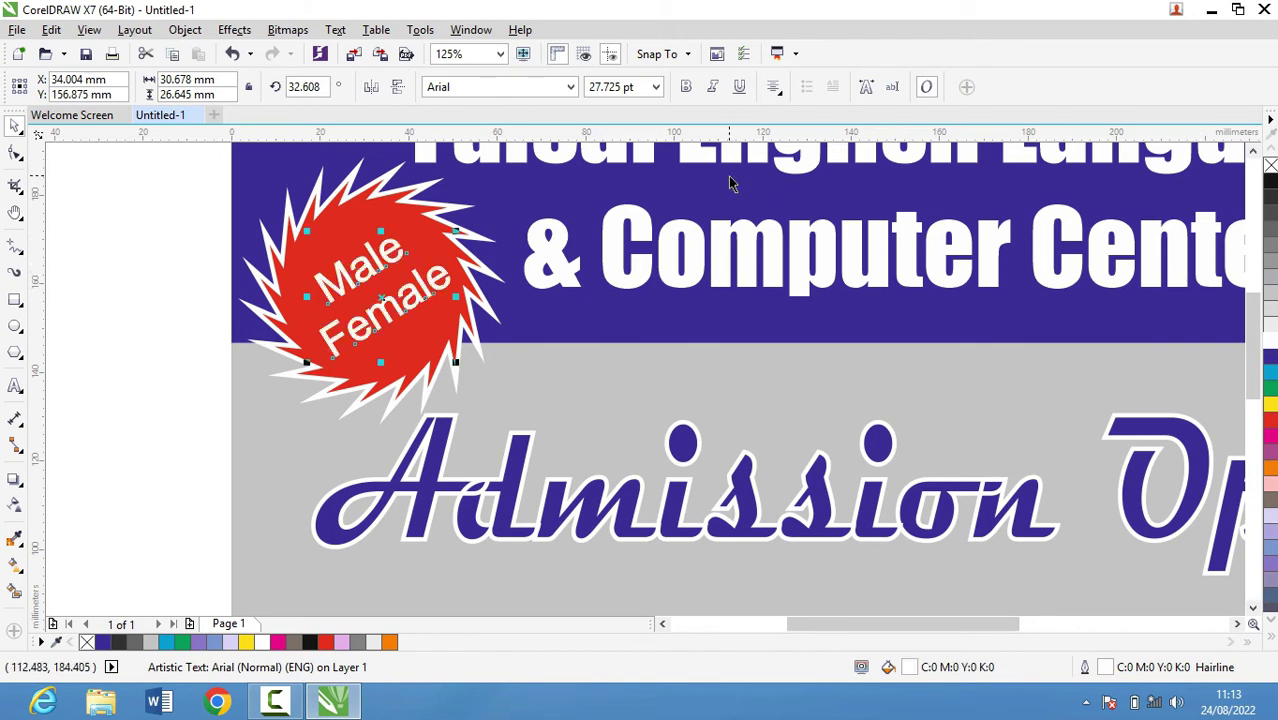
{"action": "key", "text": "F12"}
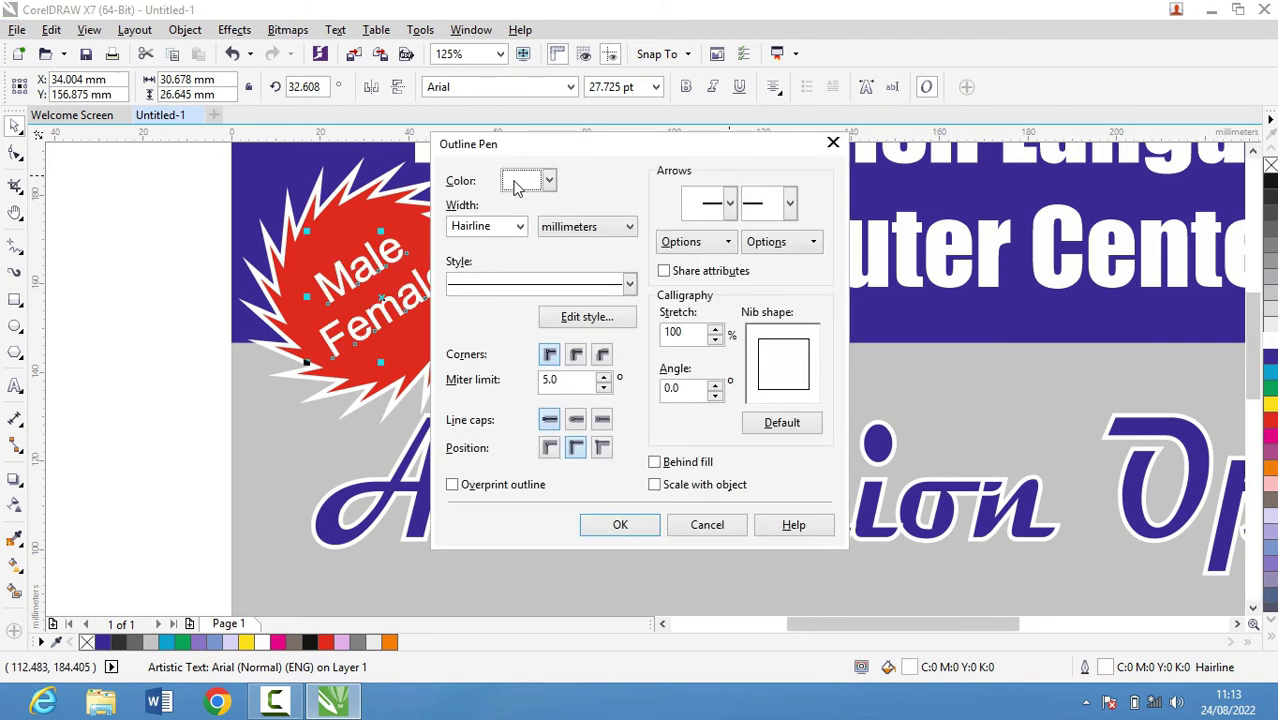
Step: Set the text outline to dark blue at 0.75 mm width
{"action": "left_click", "coordinate": [549, 181]}
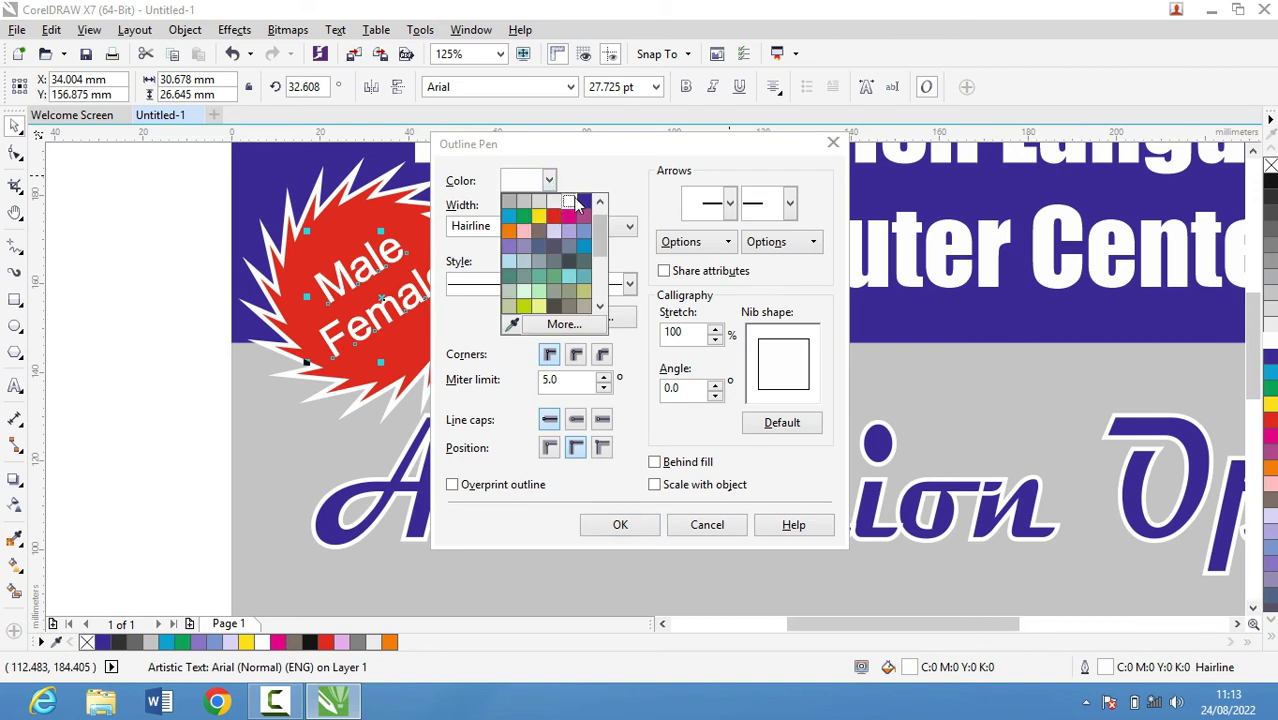
{"action": "left_click", "coordinate": [584, 201]}
{"action": "left_click", "coordinate": [519, 226]}
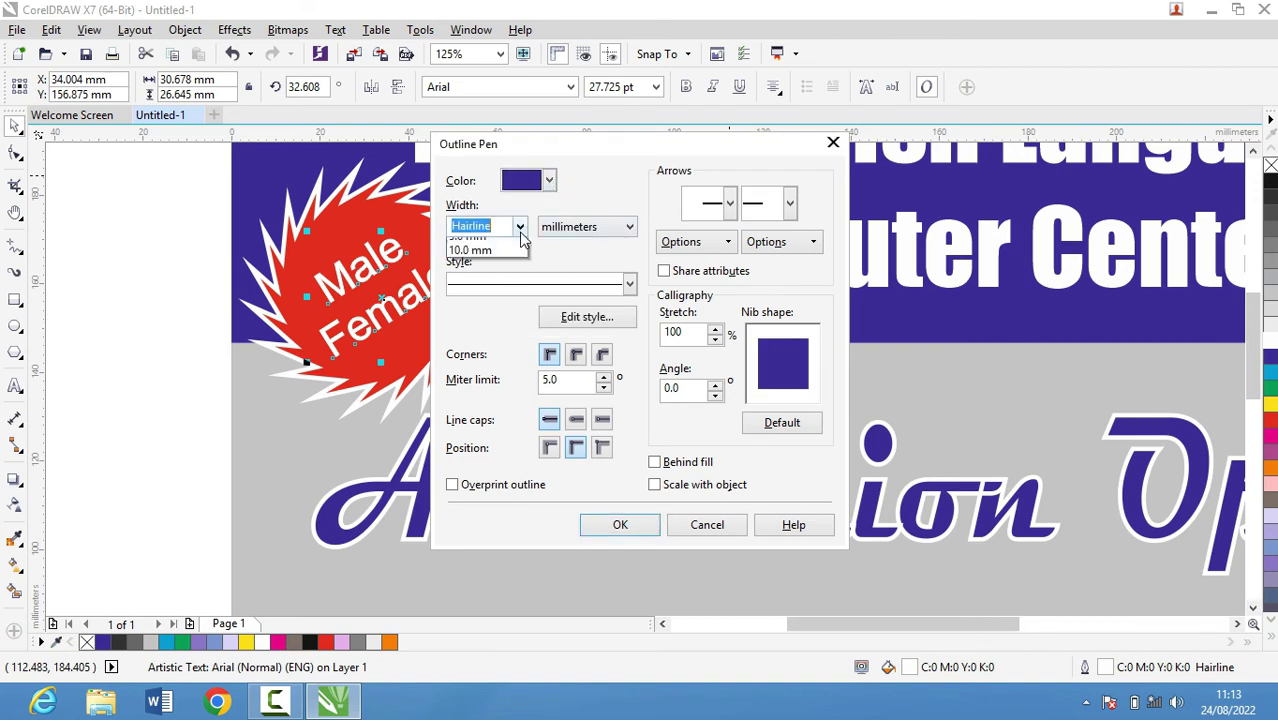
{"action": "left_click", "coordinate": [470, 333]}
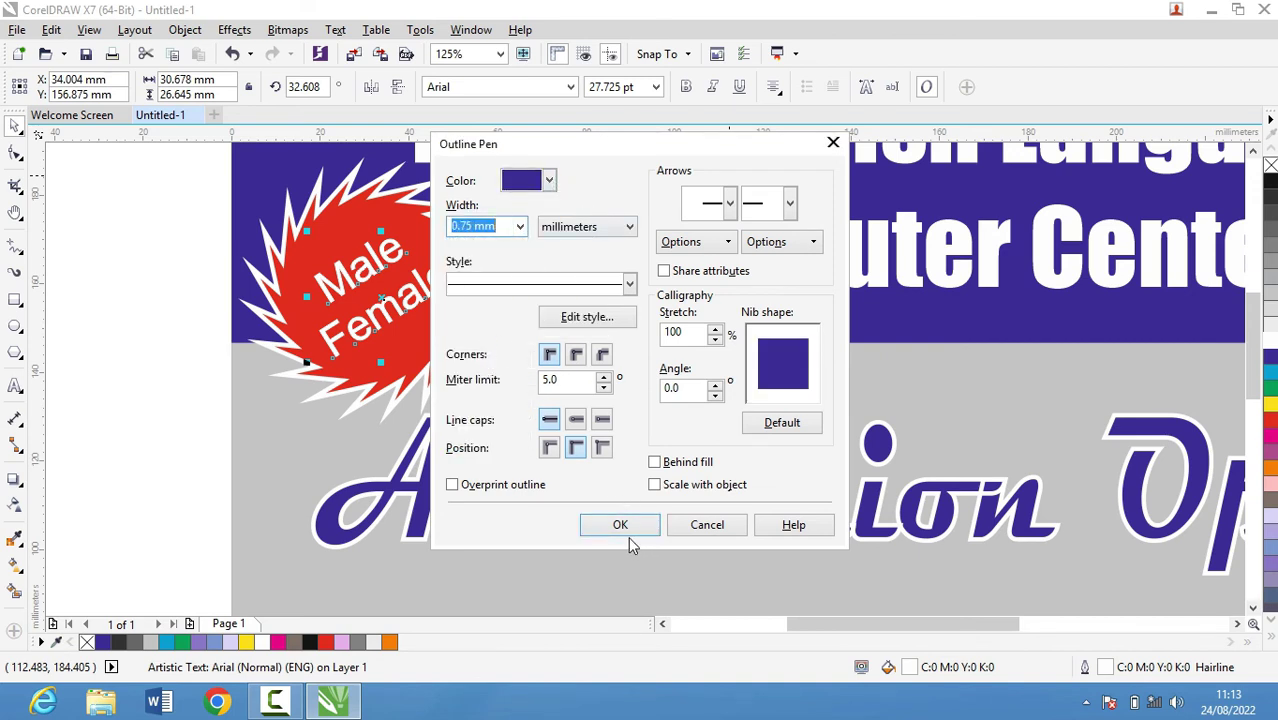
{"action": "left_click", "coordinate": [627, 531]}
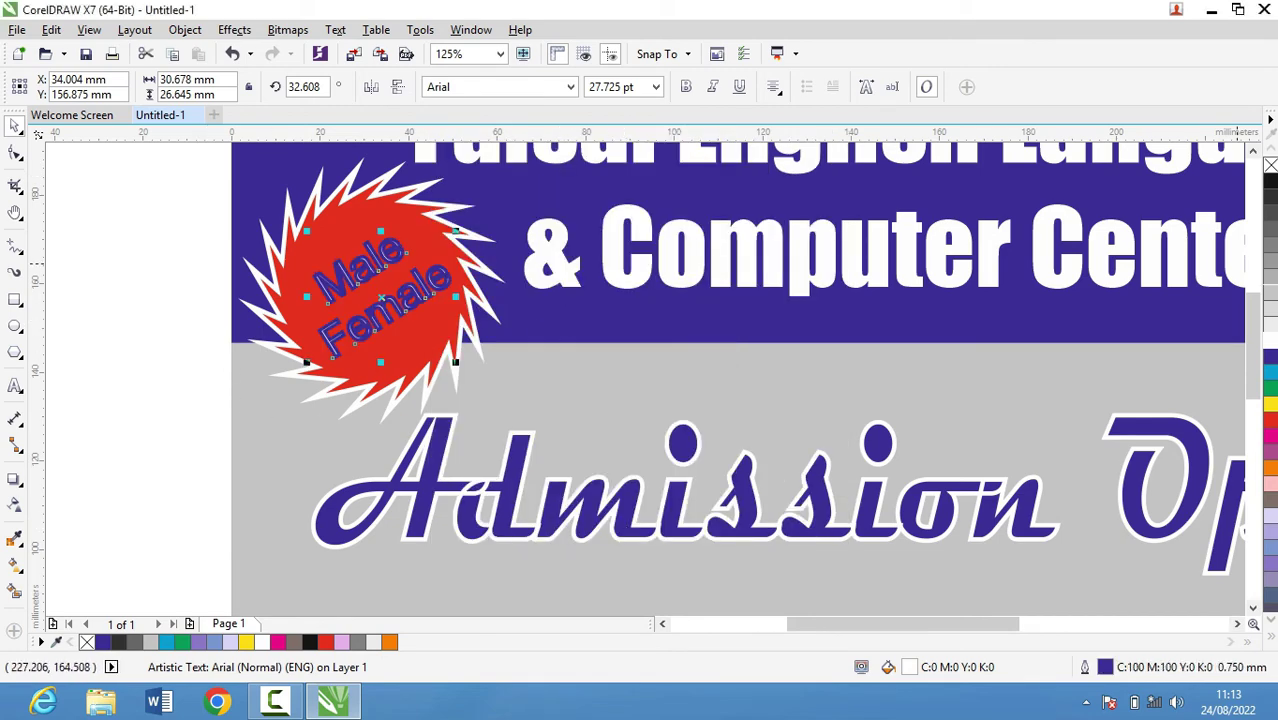
Step: Thin the text outline to 0.2 mm and deselect the text
{"action": "key", "text": "F12"}
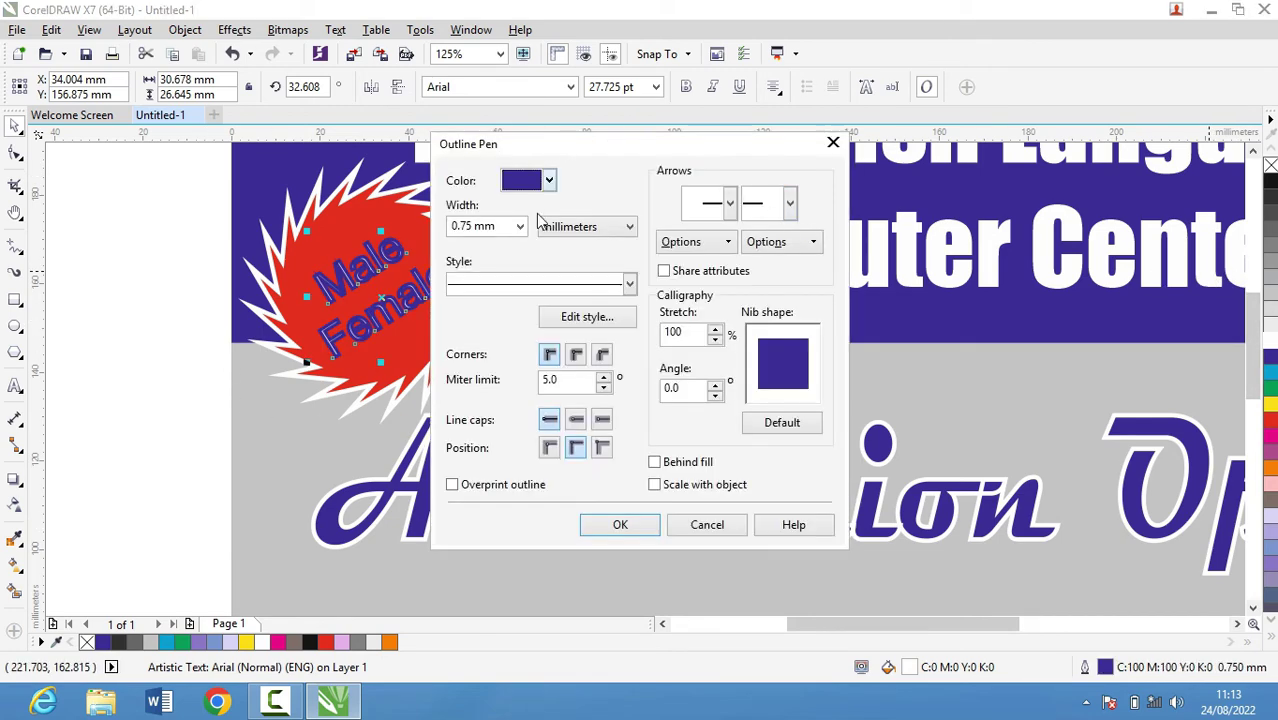
{"action": "left_click", "coordinate": [519, 226]}
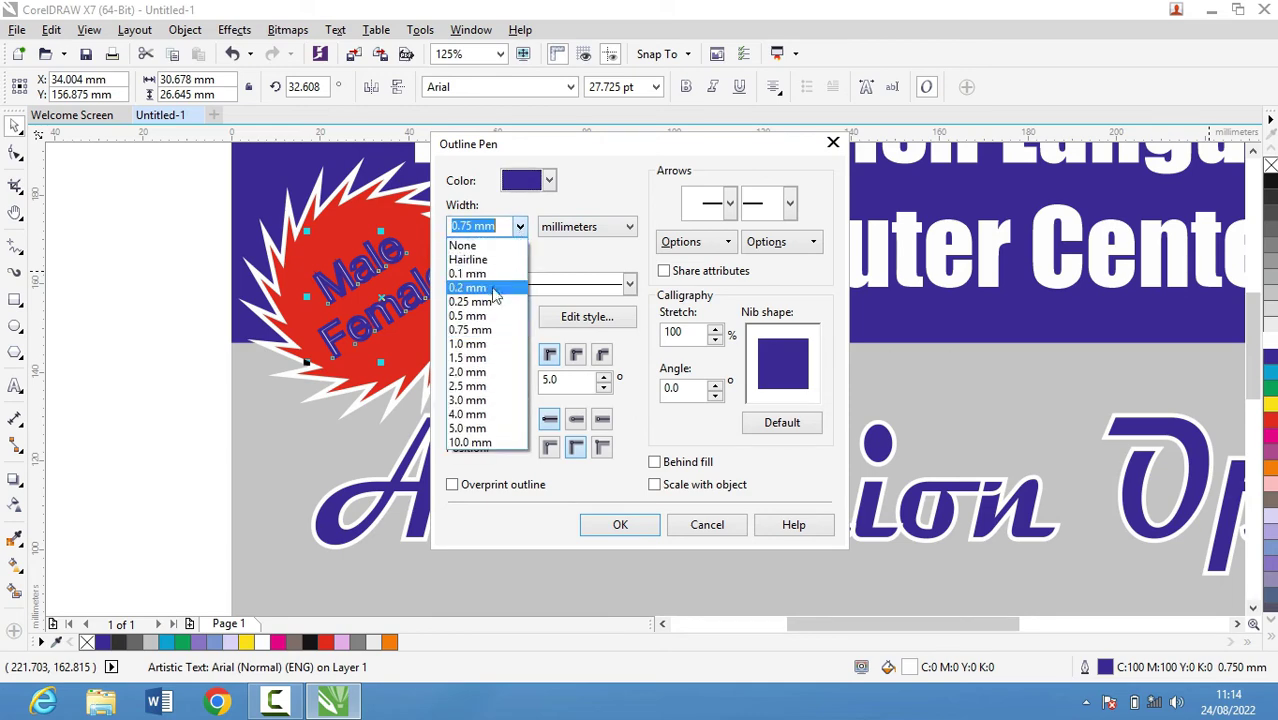
{"action": "left_click", "coordinate": [480, 298]}
{"action": "left_click", "coordinate": [620, 525]}
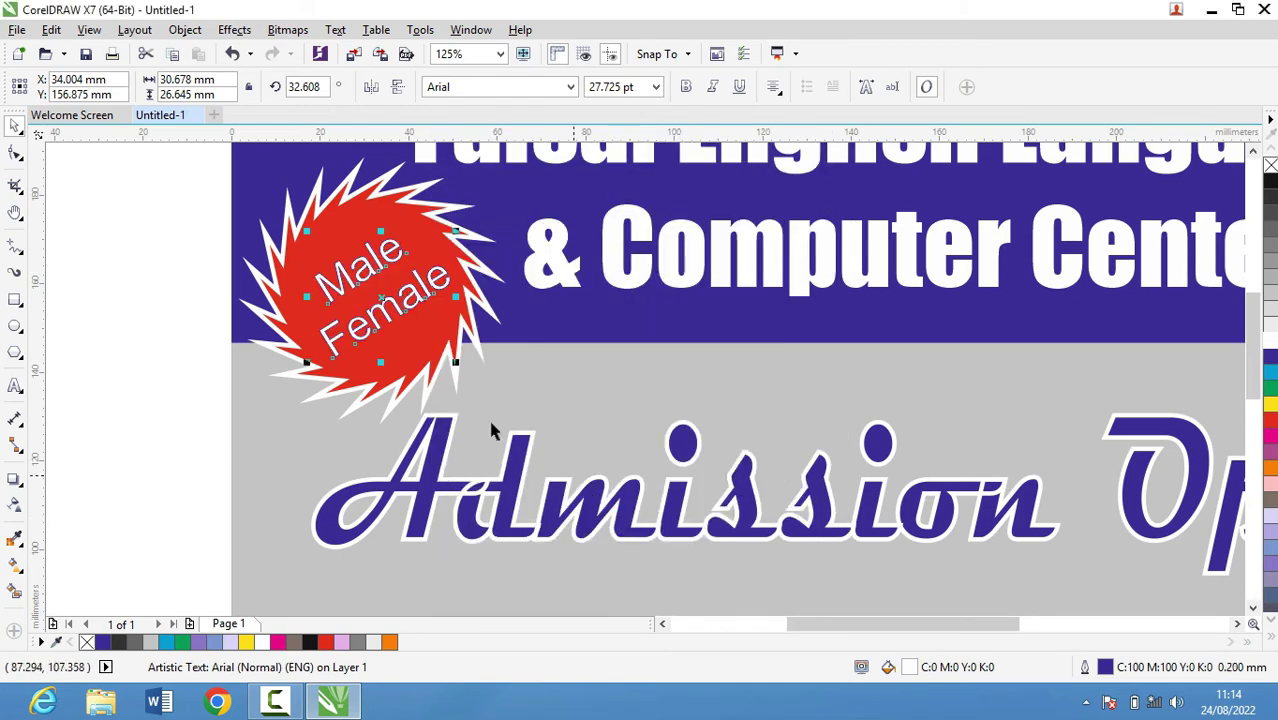
{"action": "left_click", "coordinate": [195, 330]}
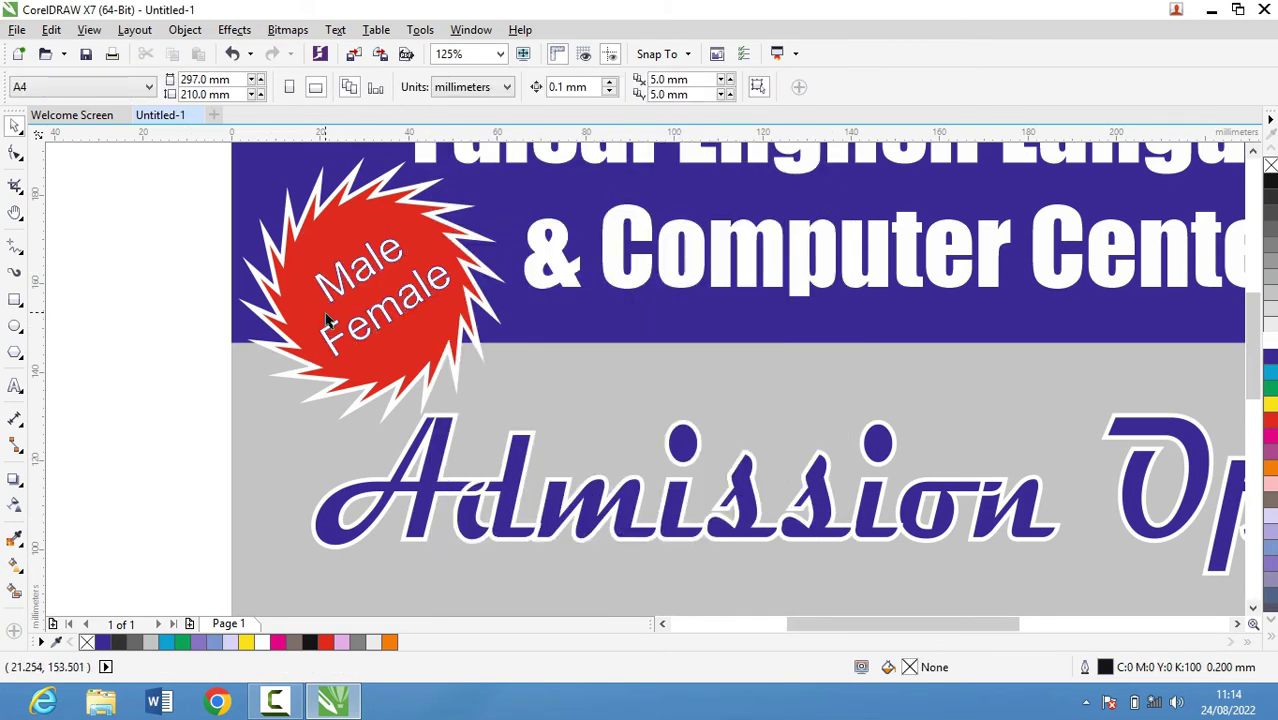
Step: Fit the whole flyer page in view with nothing selected, then open the File menu
{"action": "key", "text": "shift+F4"}
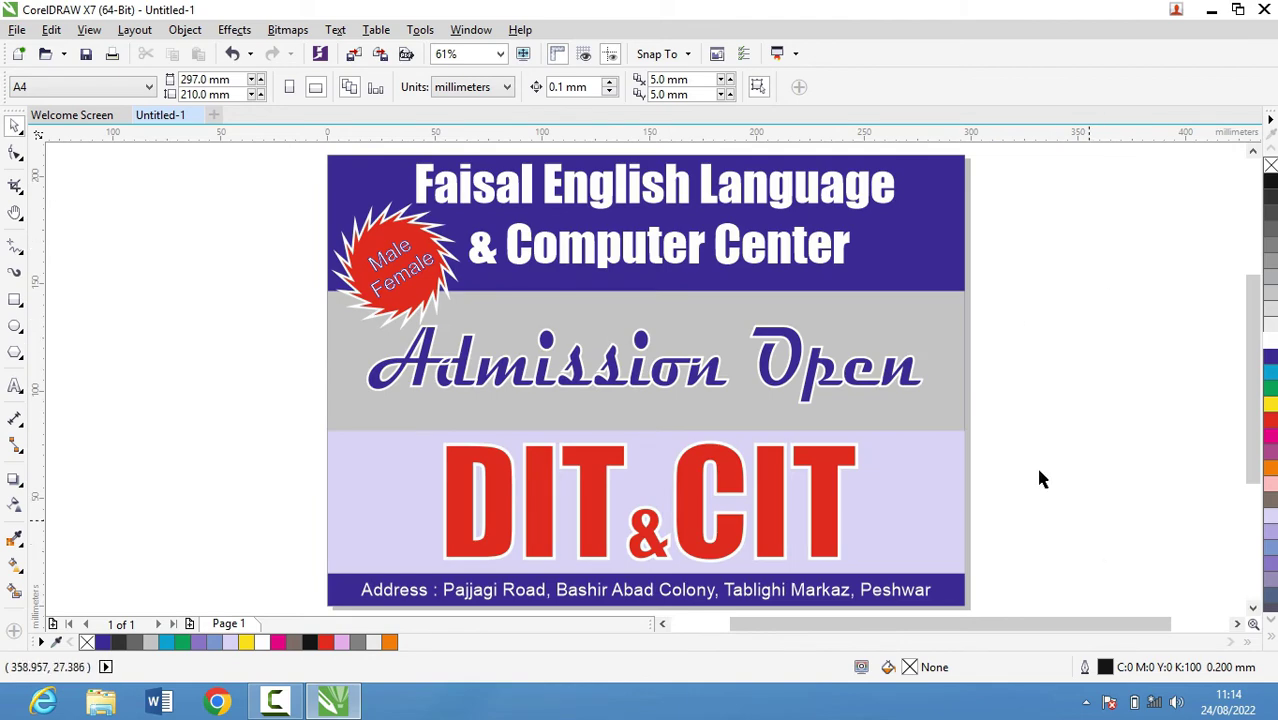
{"action": "scroll", "coordinate": [911, 539], "scroll_direction": "left", "scroll_amount": 3}
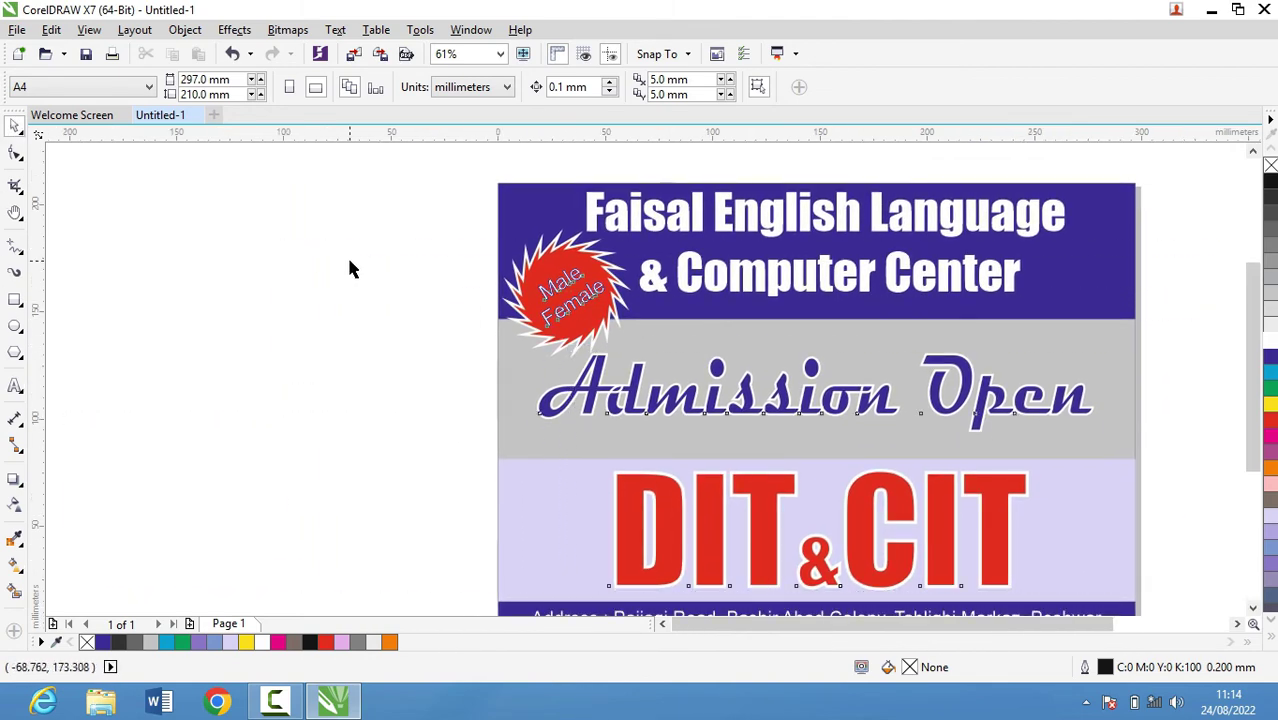
{"action": "left_click", "coordinate": [389, 283]}
{"action": "key", "text": "shift+F4"}
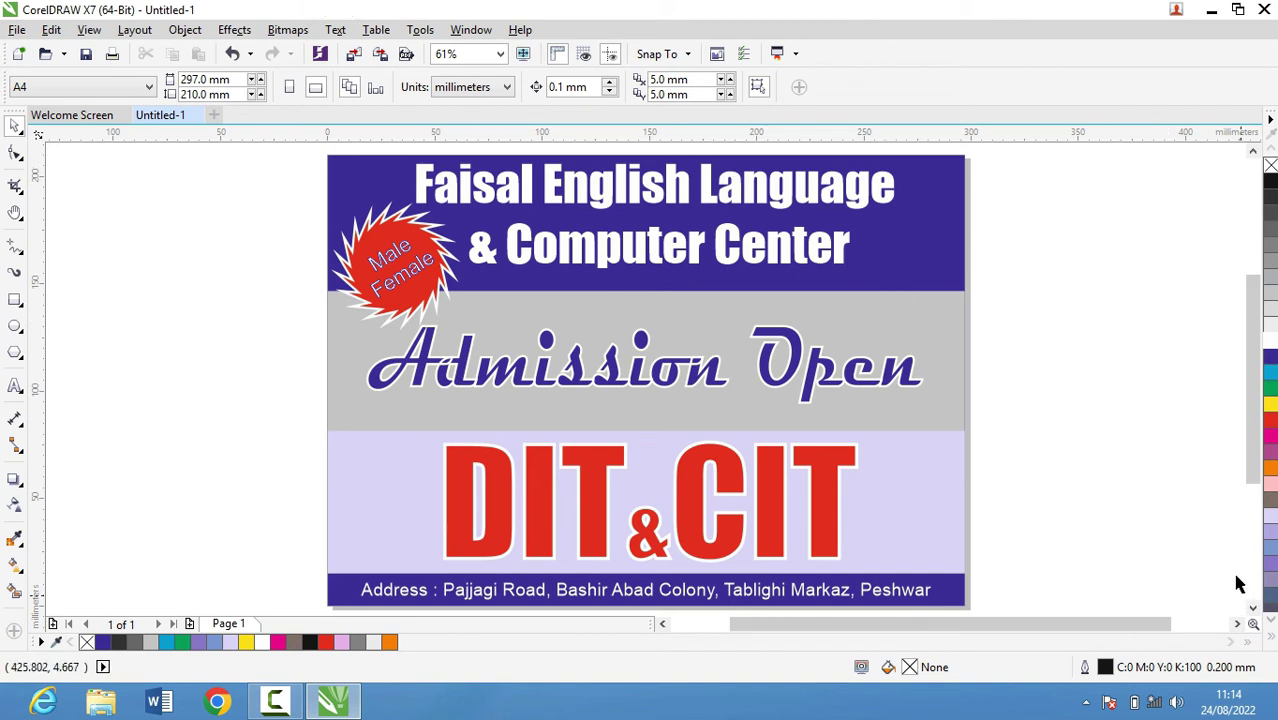
{"action": "scroll", "coordinate": [1038, 489], "scroll_direction": "left", "scroll_amount": 2}
{"action": "left_click_drag", "start_coordinate": [3, 252], "coordinate": [345, 274]}
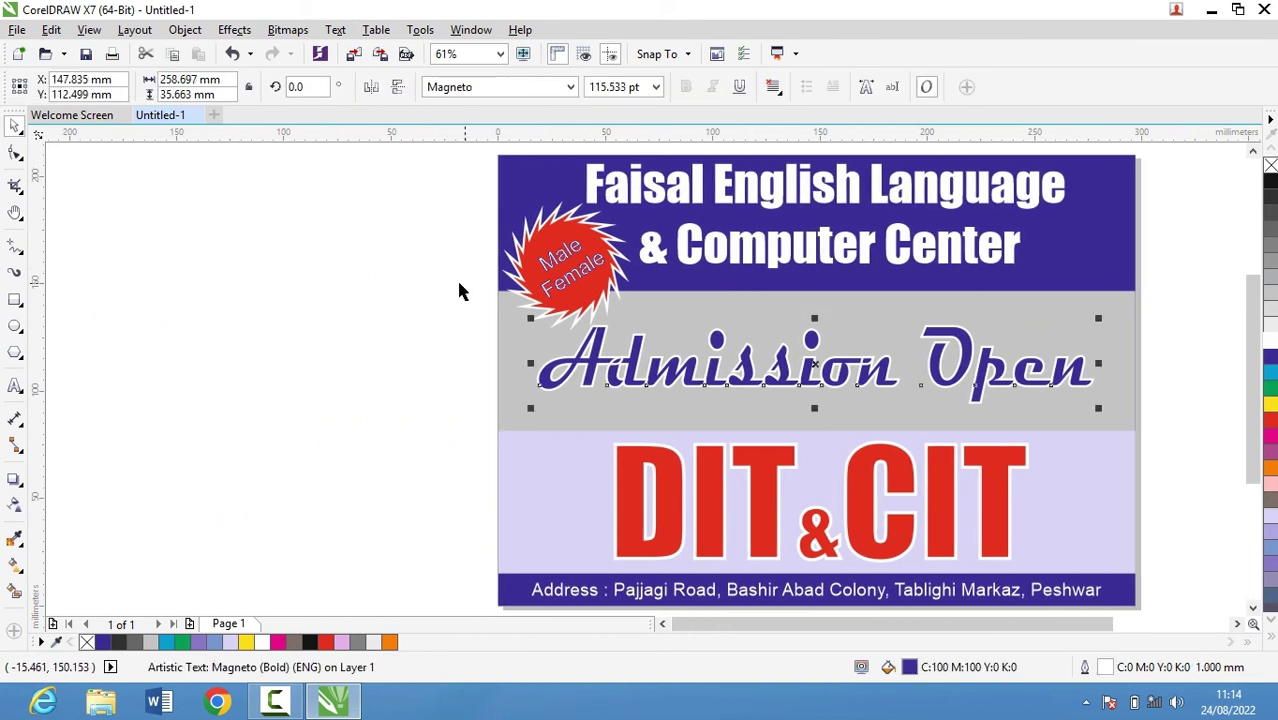
{"action": "left_click", "coordinate": [364, 304]}
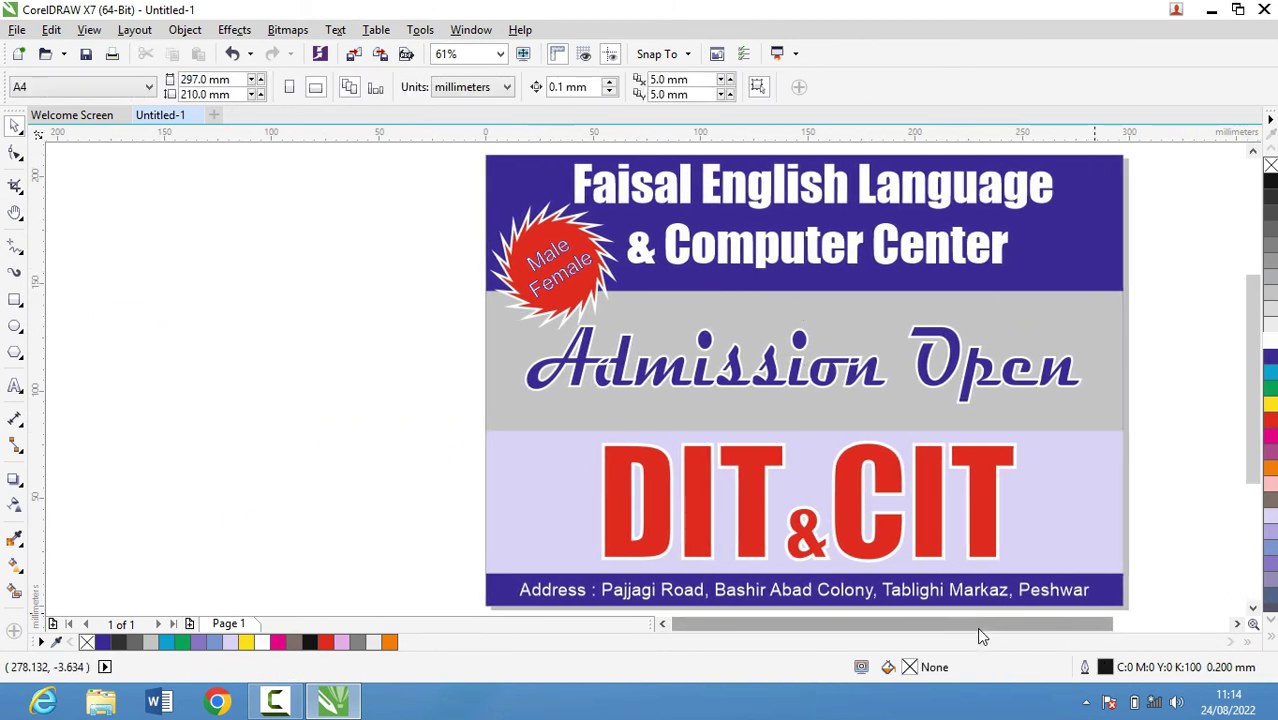
{"action": "left_click_drag", "start_coordinate": [1001, 630], "coordinate": [1058, 630]}
{"action": "left_click", "coordinate": [17, 29]}
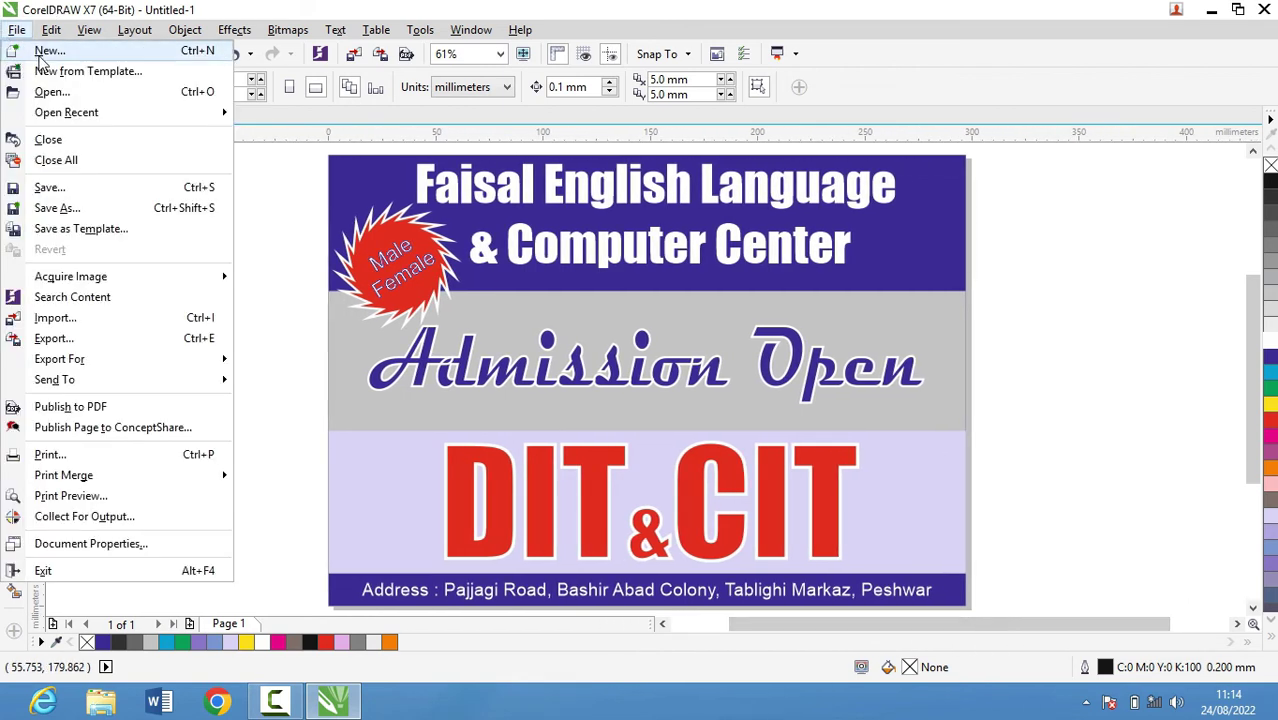
Step: Start an export to the Desktop with JPG - JPEG Bitmaps as the file type
{"action": "left_click", "coordinate": [80, 336]}
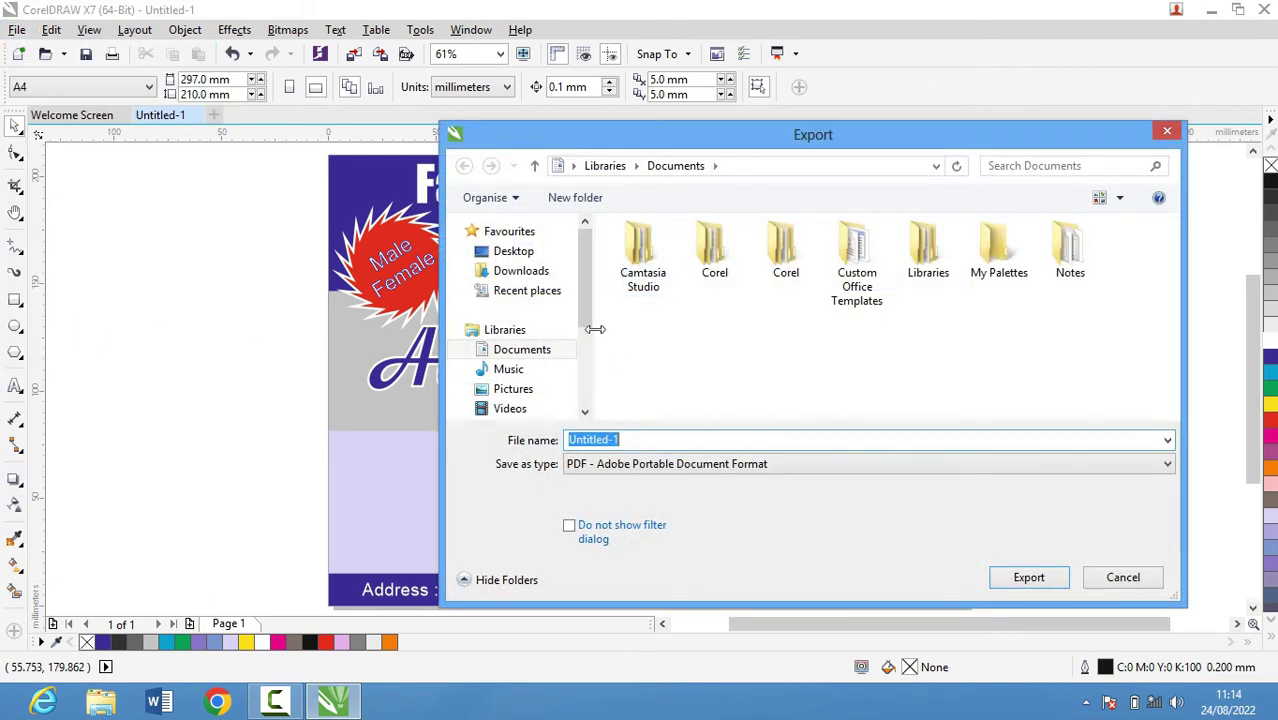
{"action": "left_click", "coordinate": [553, 254]}
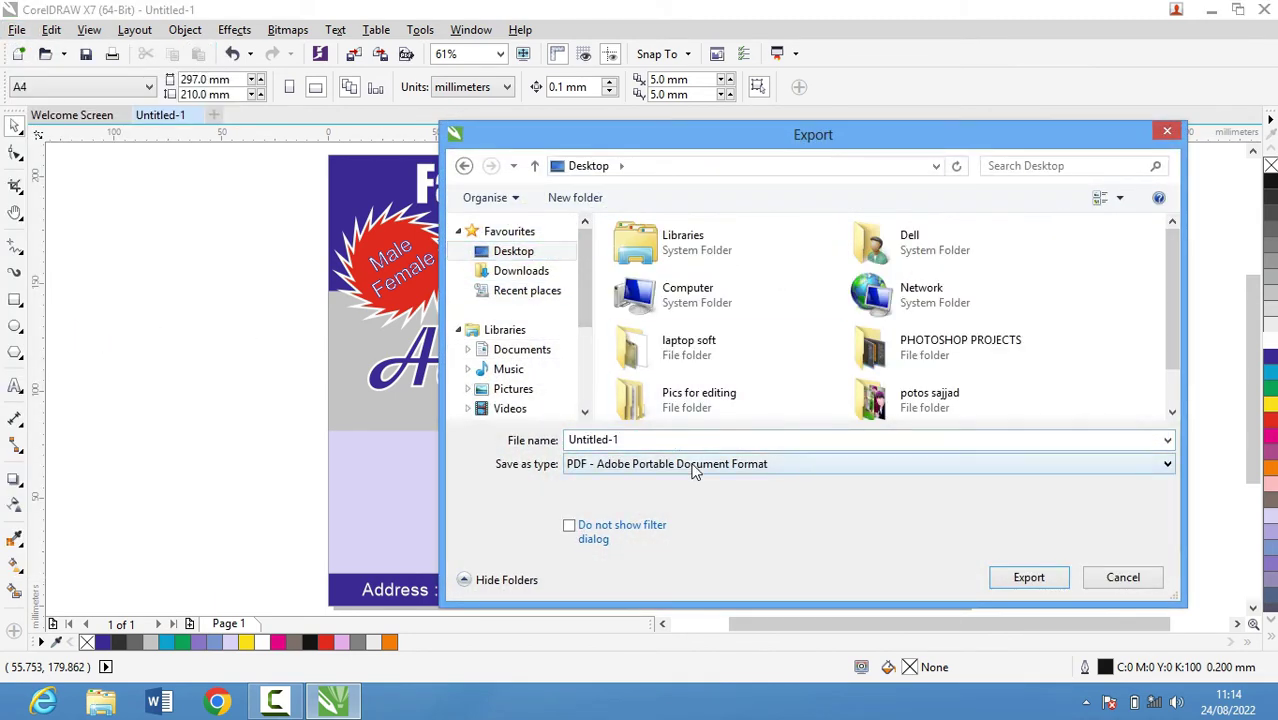
{"action": "left_click", "coordinate": [693, 464]}
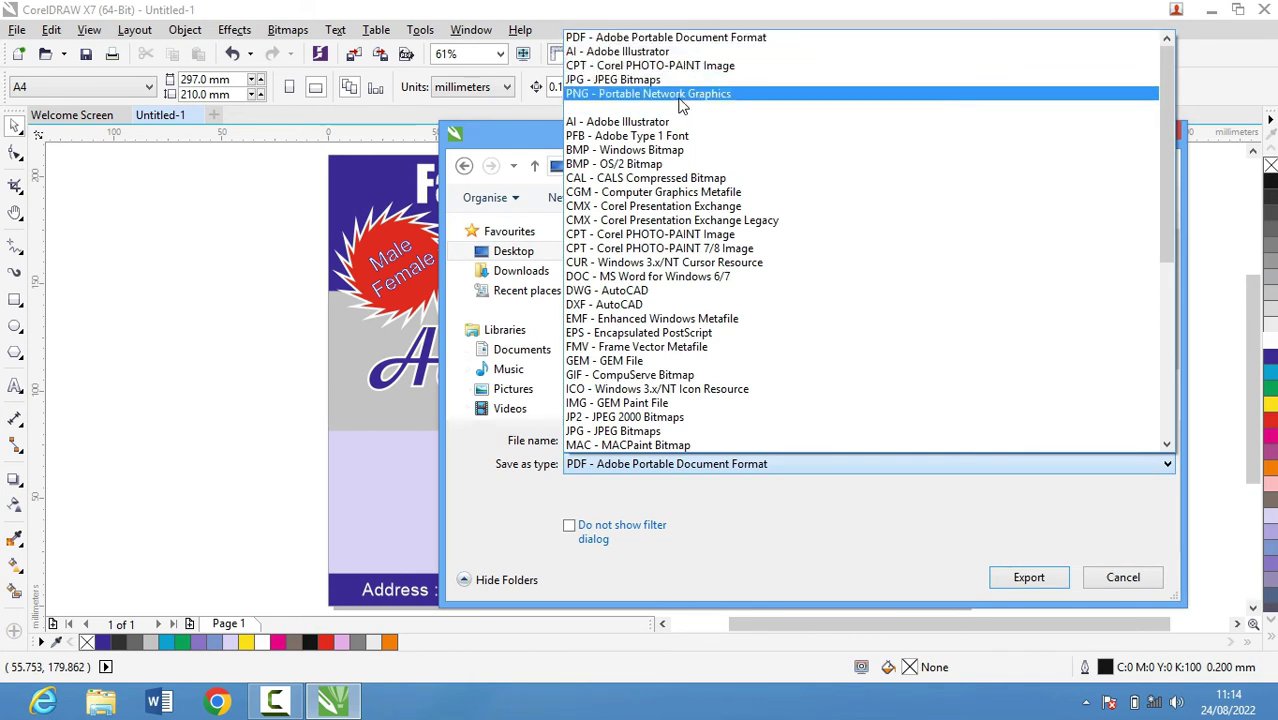
{"action": "scroll", "coordinate": [704, 331], "scroll_direction": "down", "scroll_amount": 1}
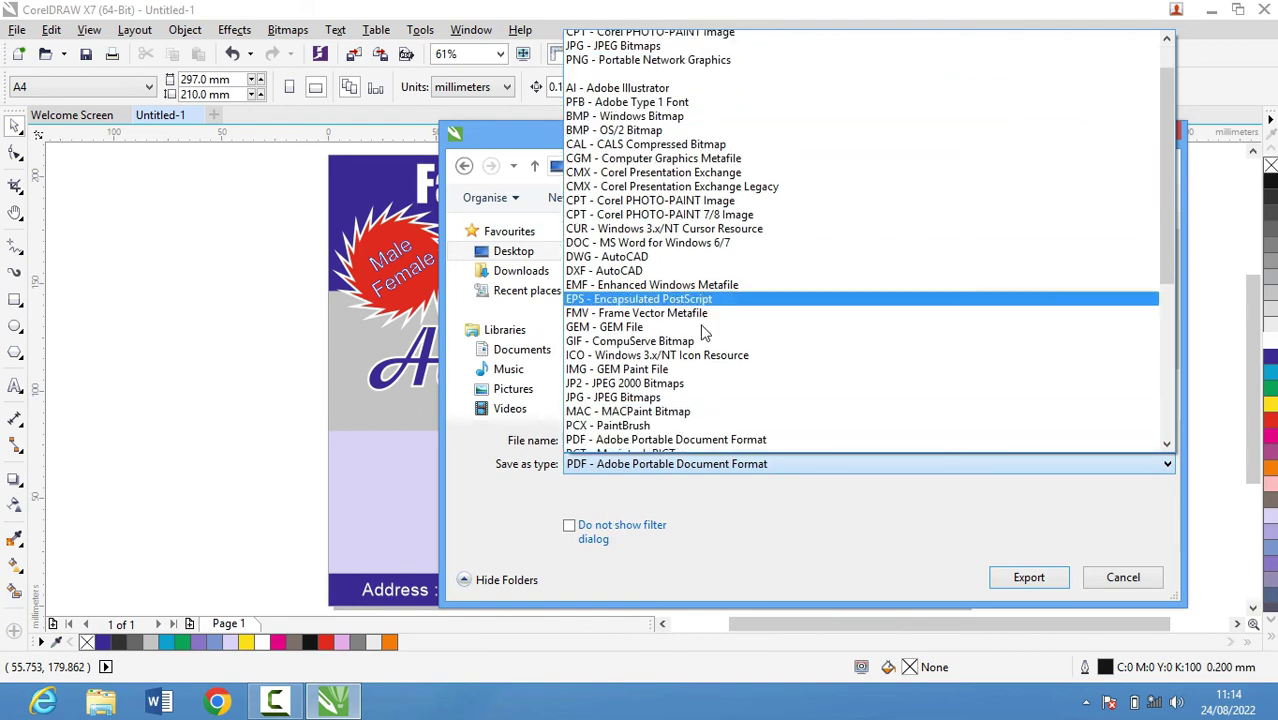
{"action": "scroll", "coordinate": [704, 331], "scroll_direction": "down", "scroll_amount": 5}
{"action": "scroll", "coordinate": [704, 331], "scroll_direction": "down", "scroll_amount": 3}
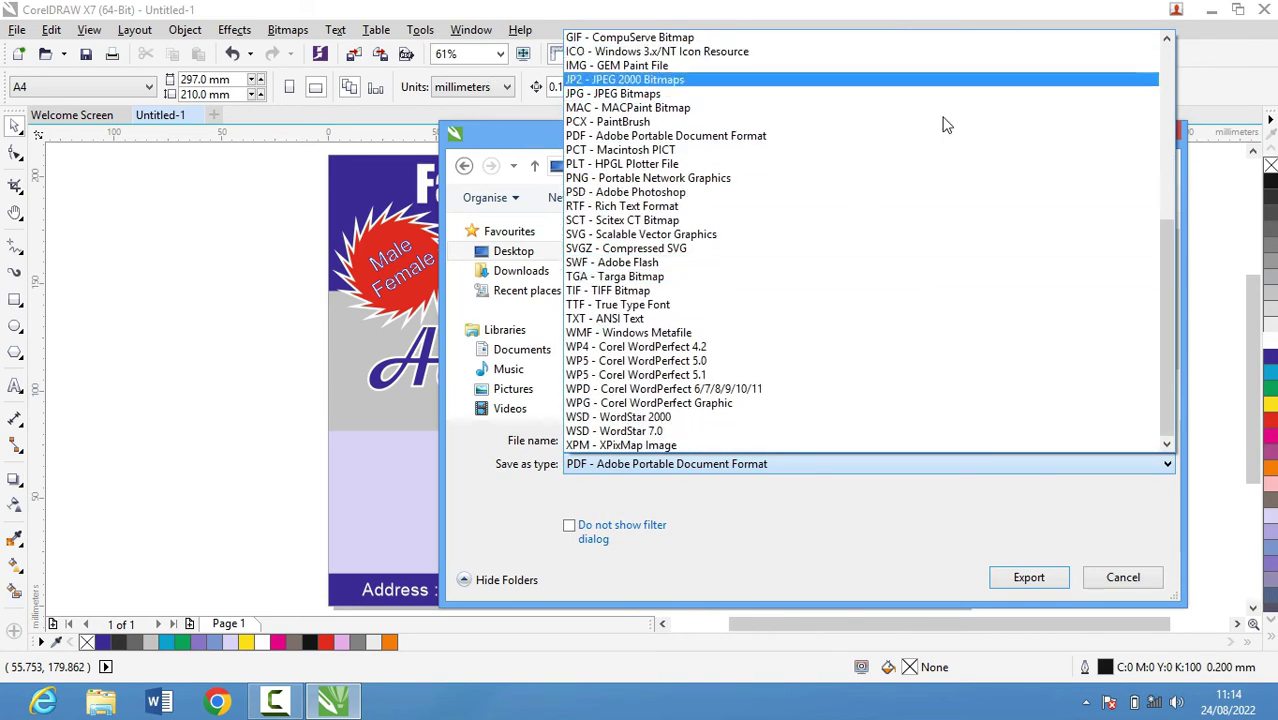
{"action": "left_click_drag", "start_coordinate": [1172, 303], "coordinate": [1155, 115]}
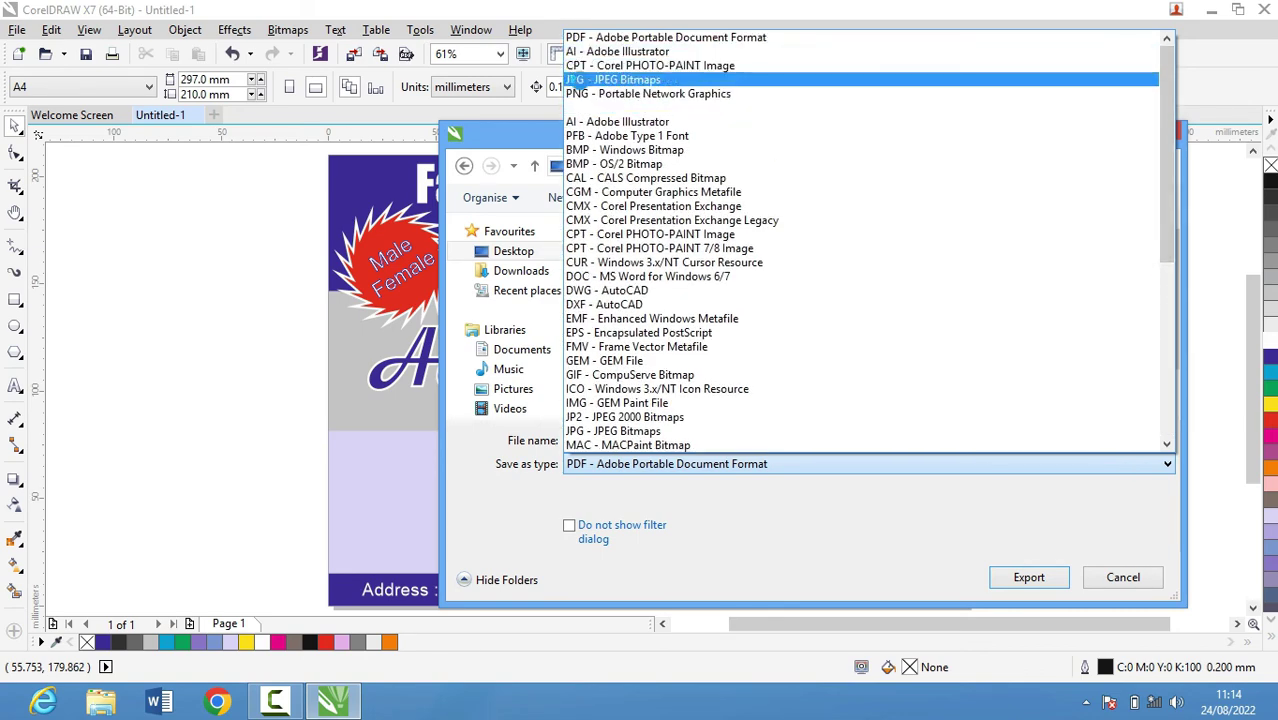
{"action": "left_click", "coordinate": [592, 80]}
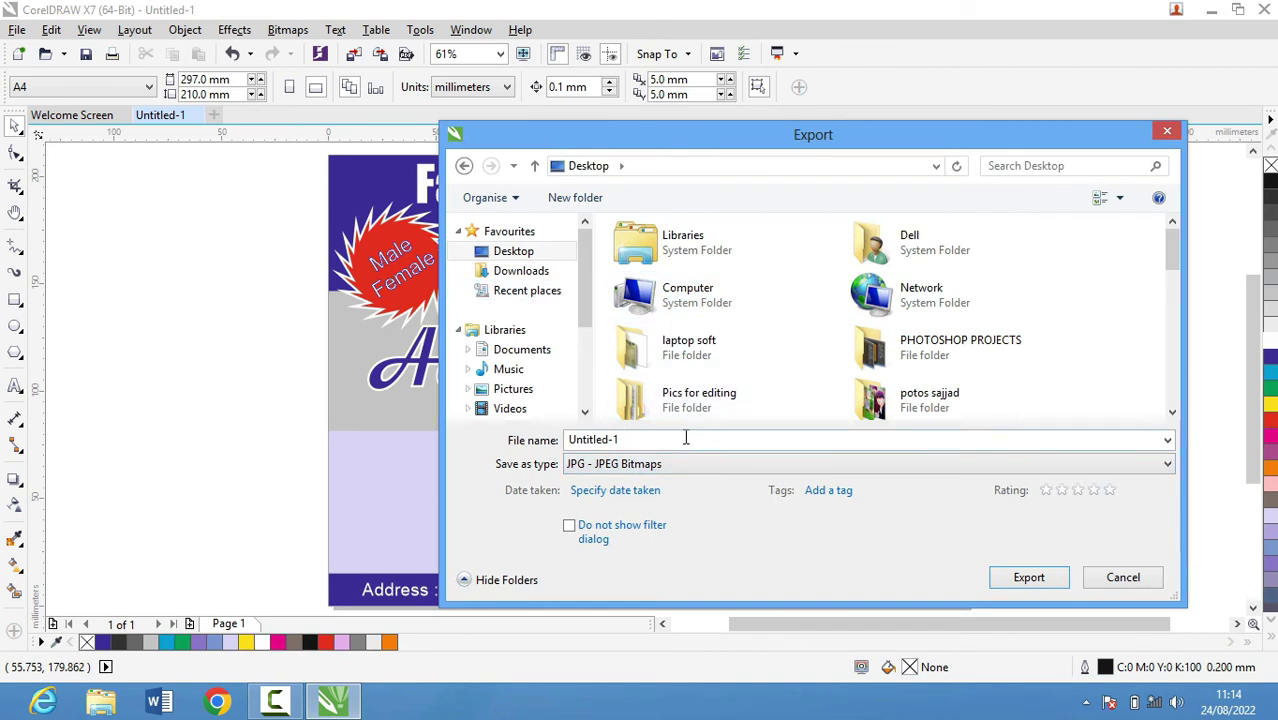
Step: Name the export file 'FELC Ad'
{"action": "left_click", "coordinate": [731, 439]}
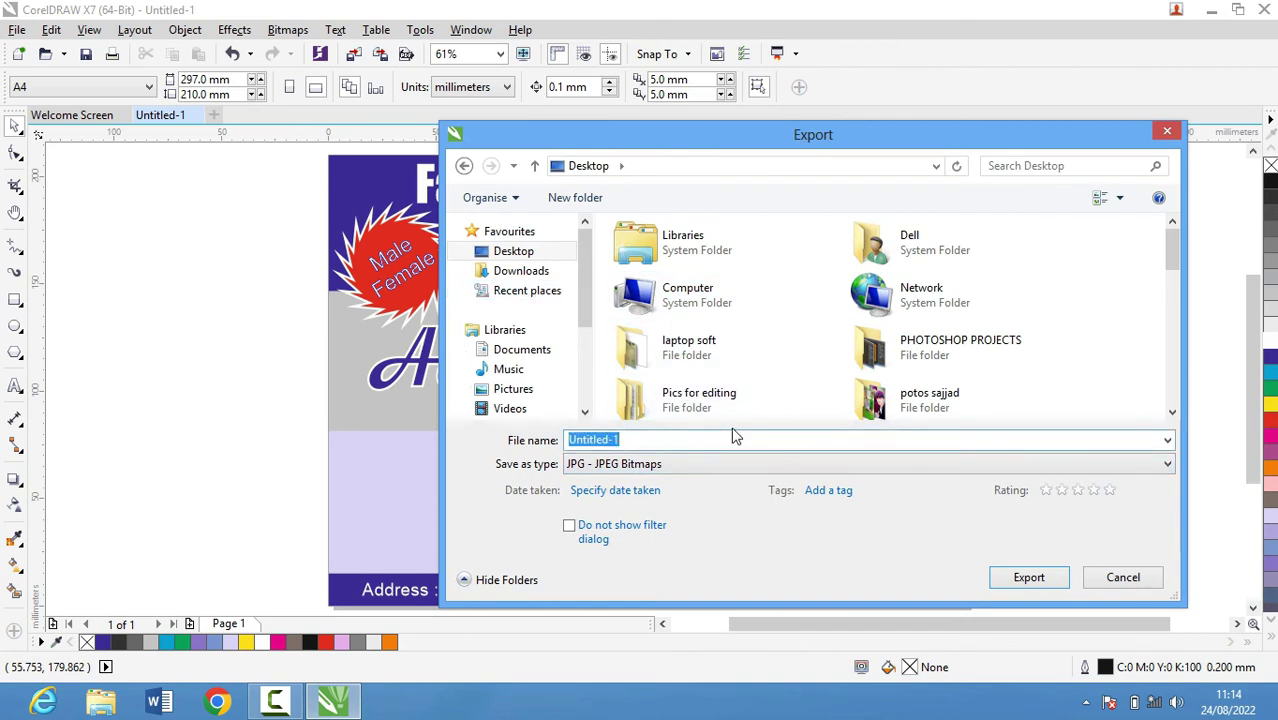
{"action": "type", "text": "Ad"}
{"action": "key", "text": "BackSpace"}
{"action": "key", "text": "BackSpace"}
{"action": "type", "text": "F"}
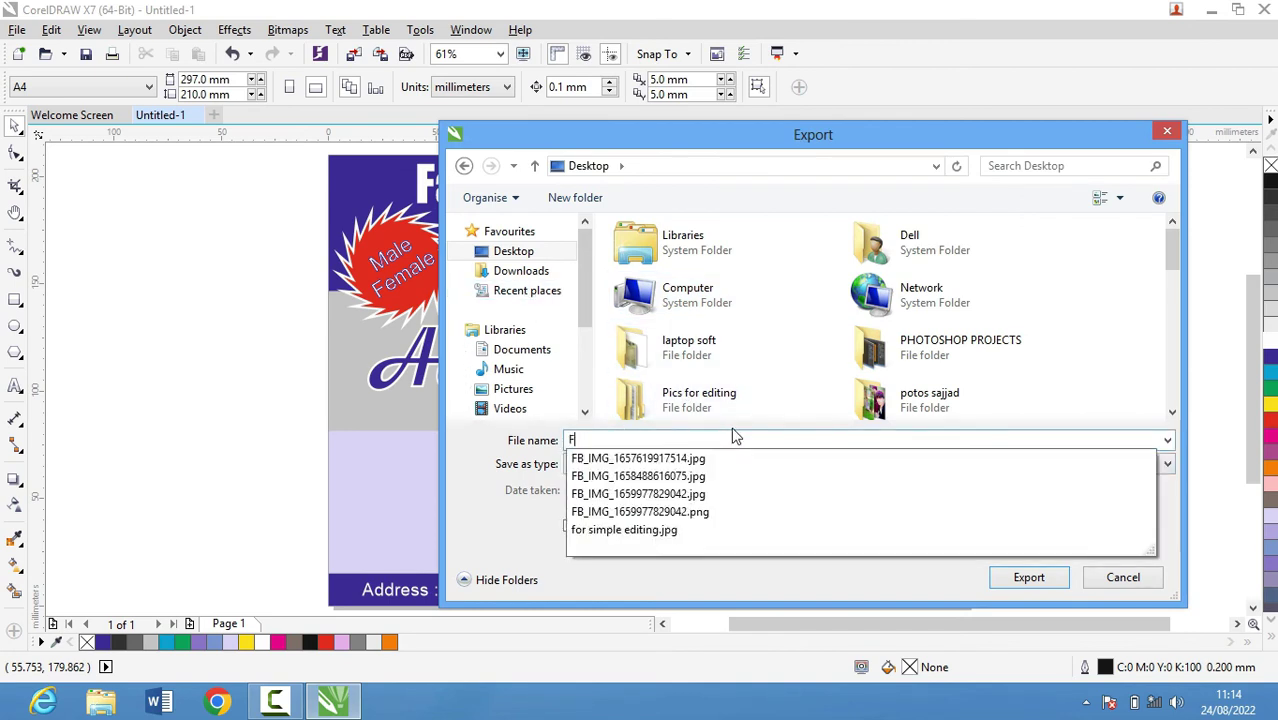
{"action": "type", "text": "ELC Ad"}
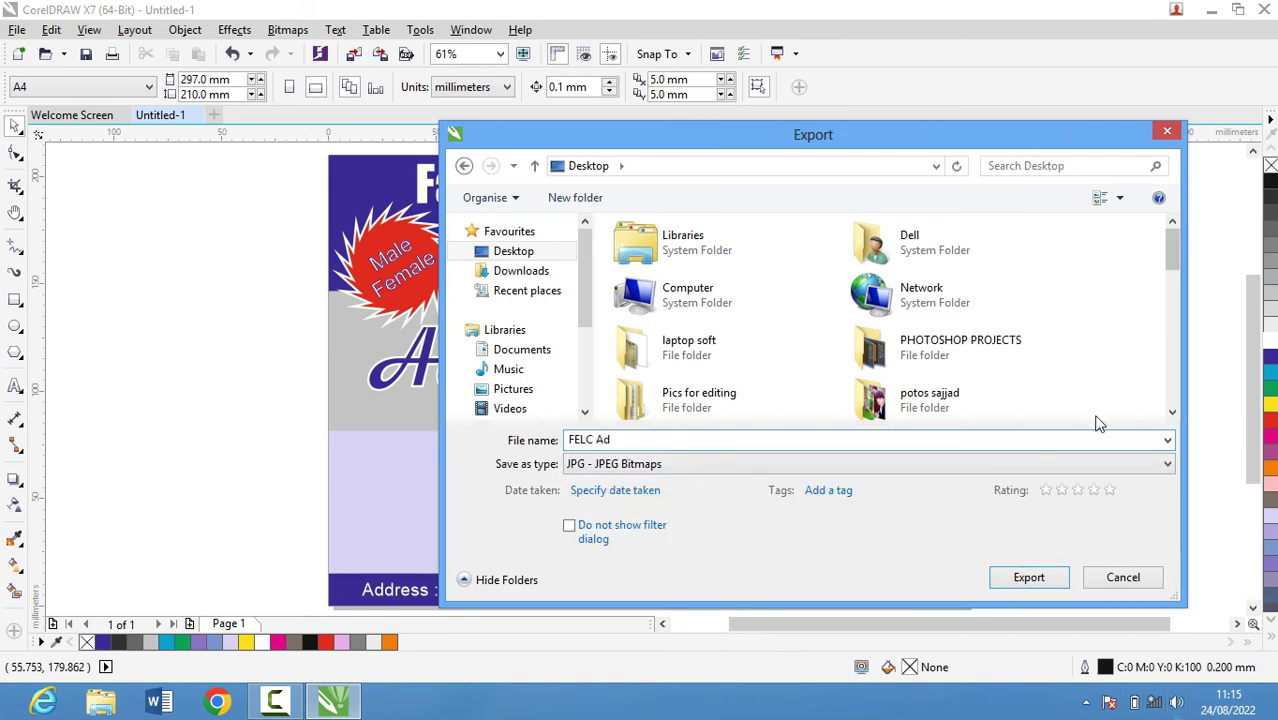
Step: Confirm the export and set JPEG quality to Highest with the Standard (4:2:2) sub-format
{"action": "left_click", "coordinate": [1036, 580]}
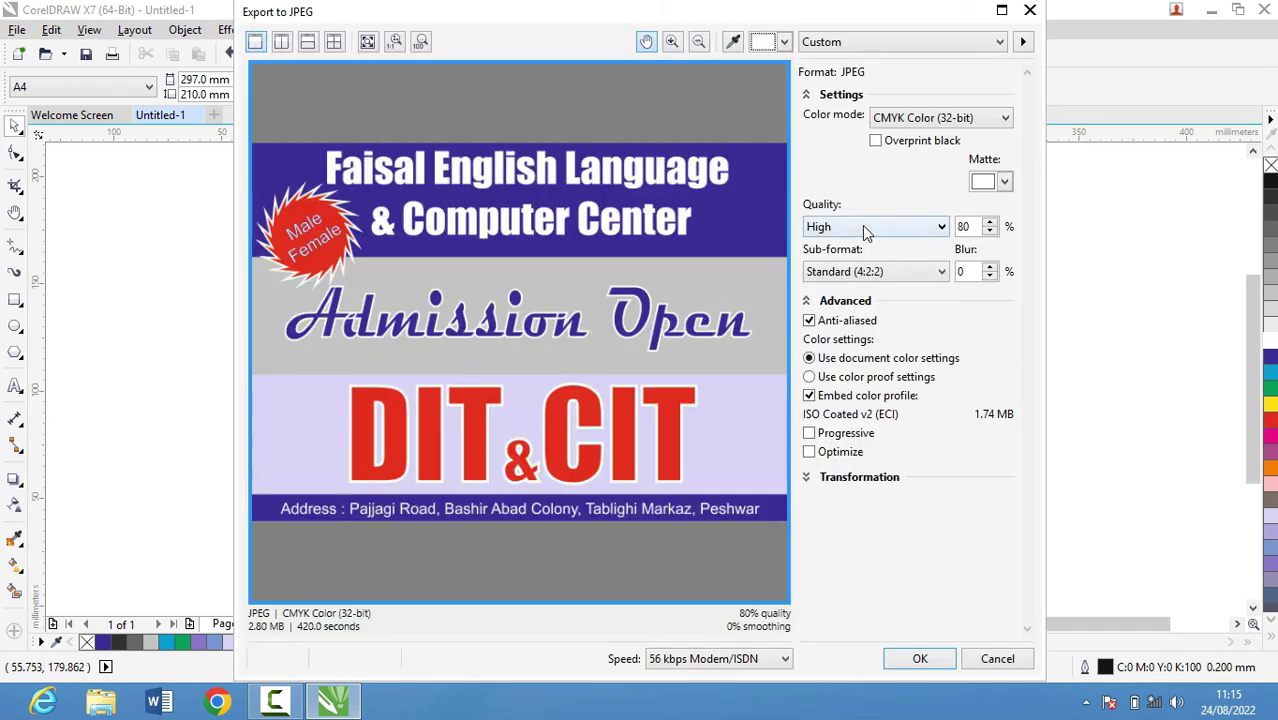
{"action": "left_click", "coordinate": [862, 226]}
{"action": "left_click", "coordinate": [857, 246]}
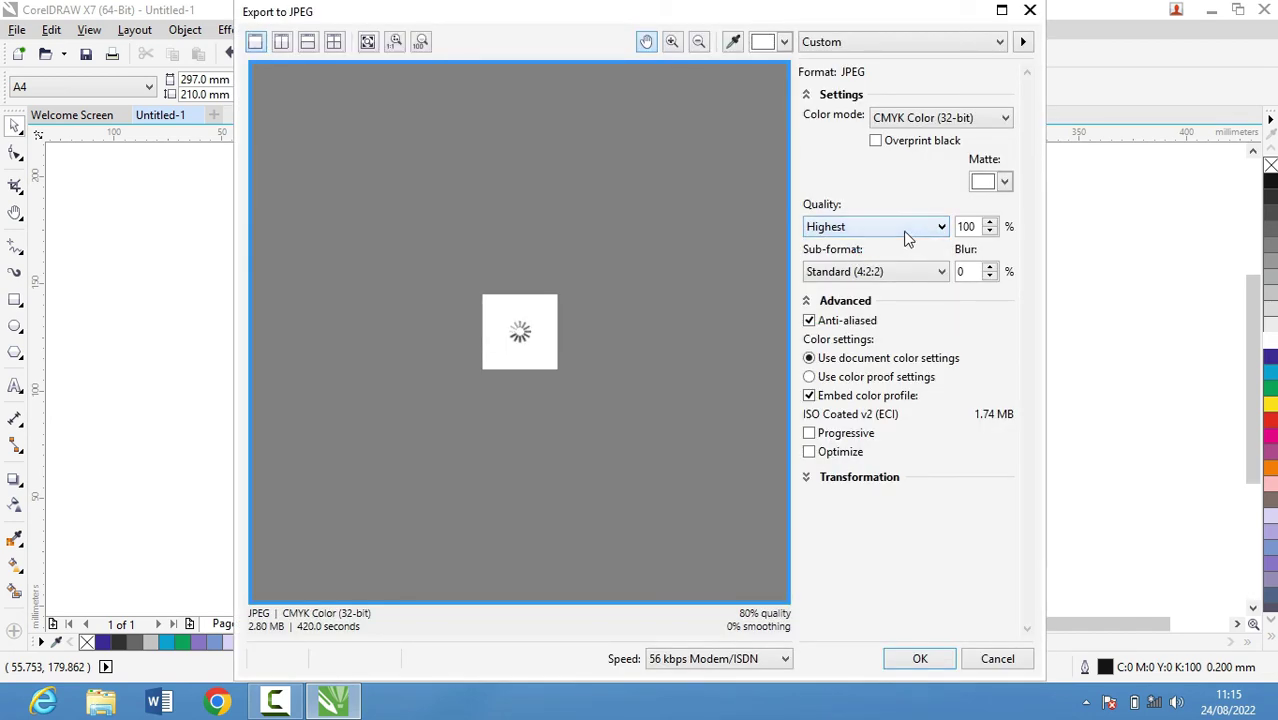
{"action": "left_click", "coordinate": [890, 227]}
{"action": "left_click", "coordinate": [892, 246]}
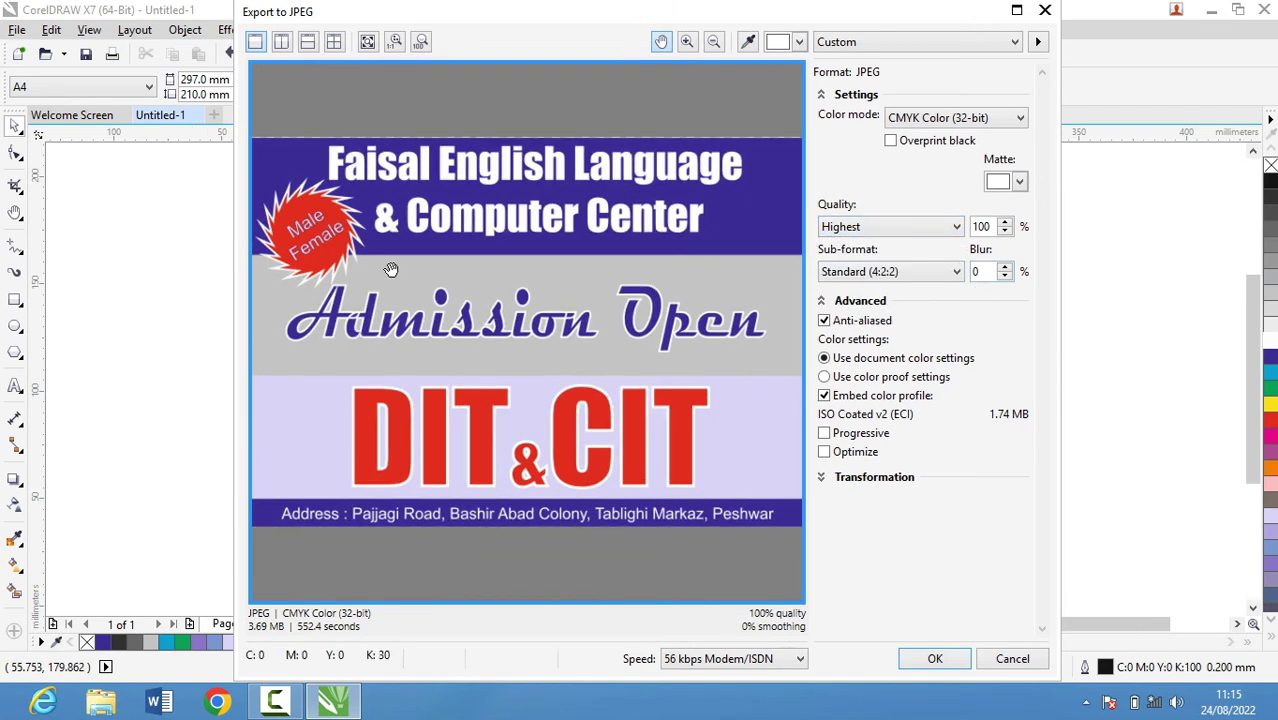
{"action": "left_click", "coordinate": [858, 274]}
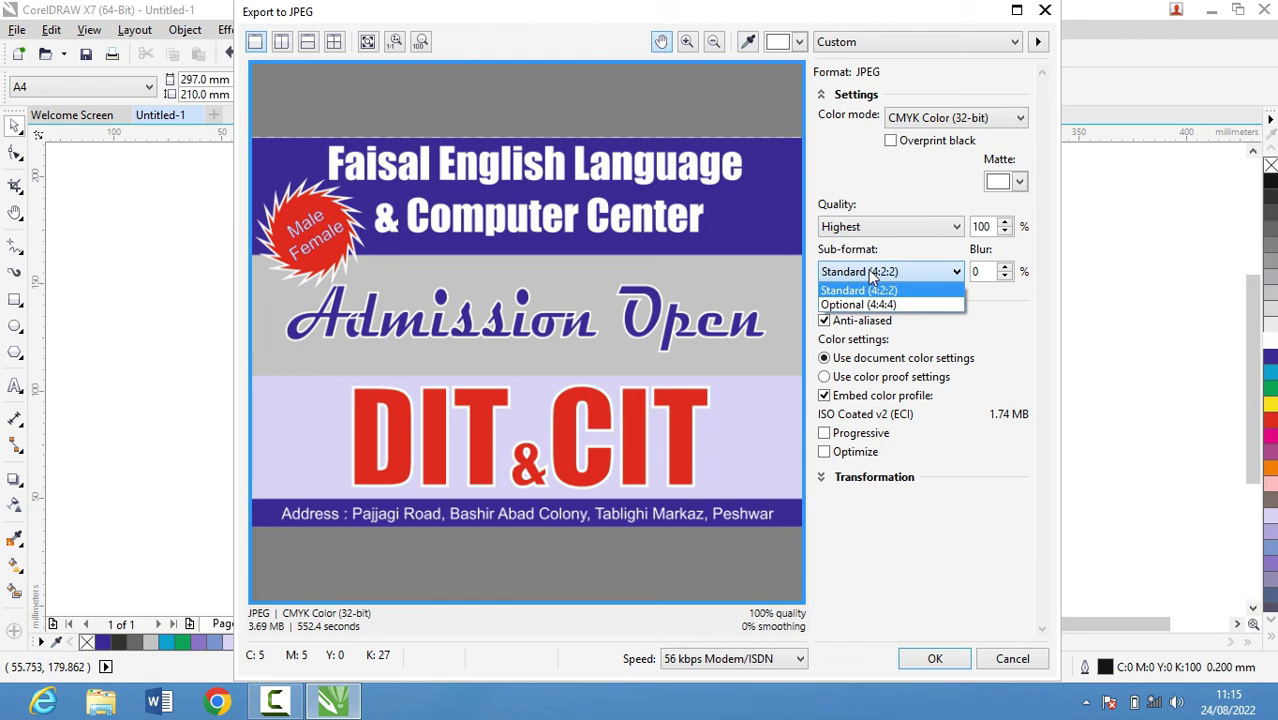
{"action": "left_click", "coordinate": [868, 270]}
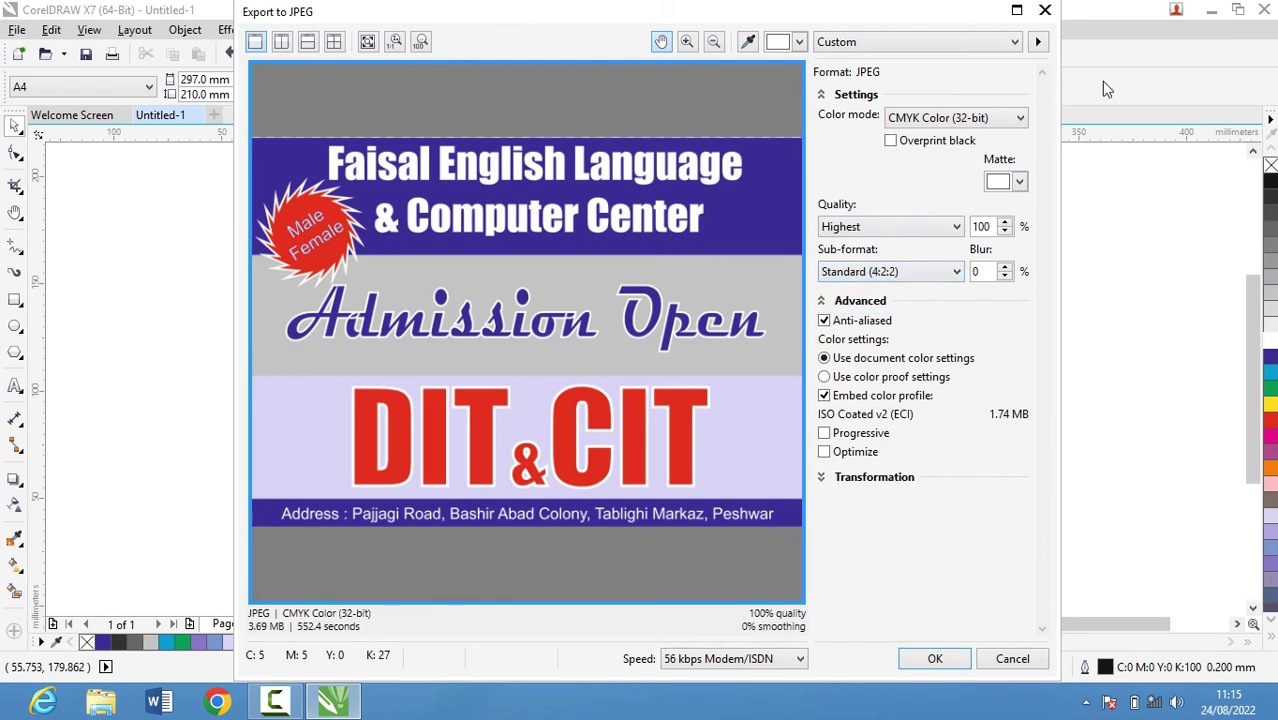
{"action": "left_click", "coordinate": [1013, 117]}
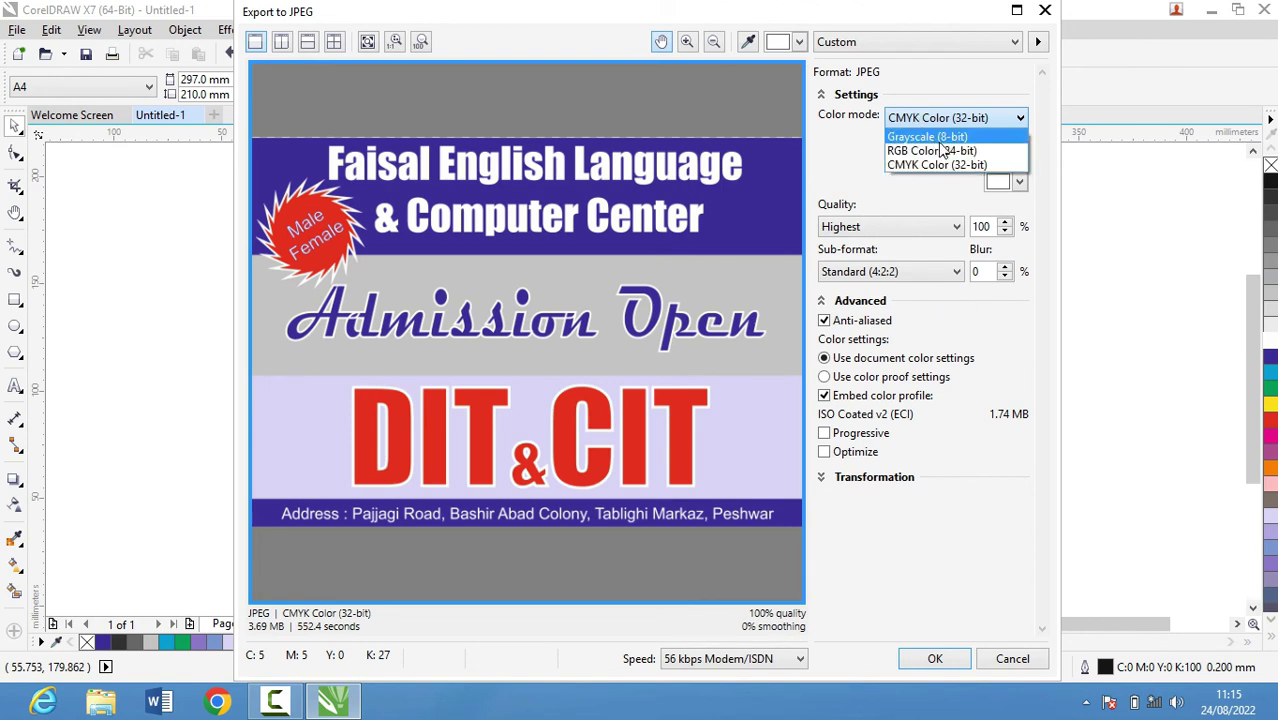
Step: Preview Grayscale and RGB colour modes, settle on CMYK Color (32-bit), and confirm the JPEG export
{"action": "left_click", "coordinate": [917, 137]}
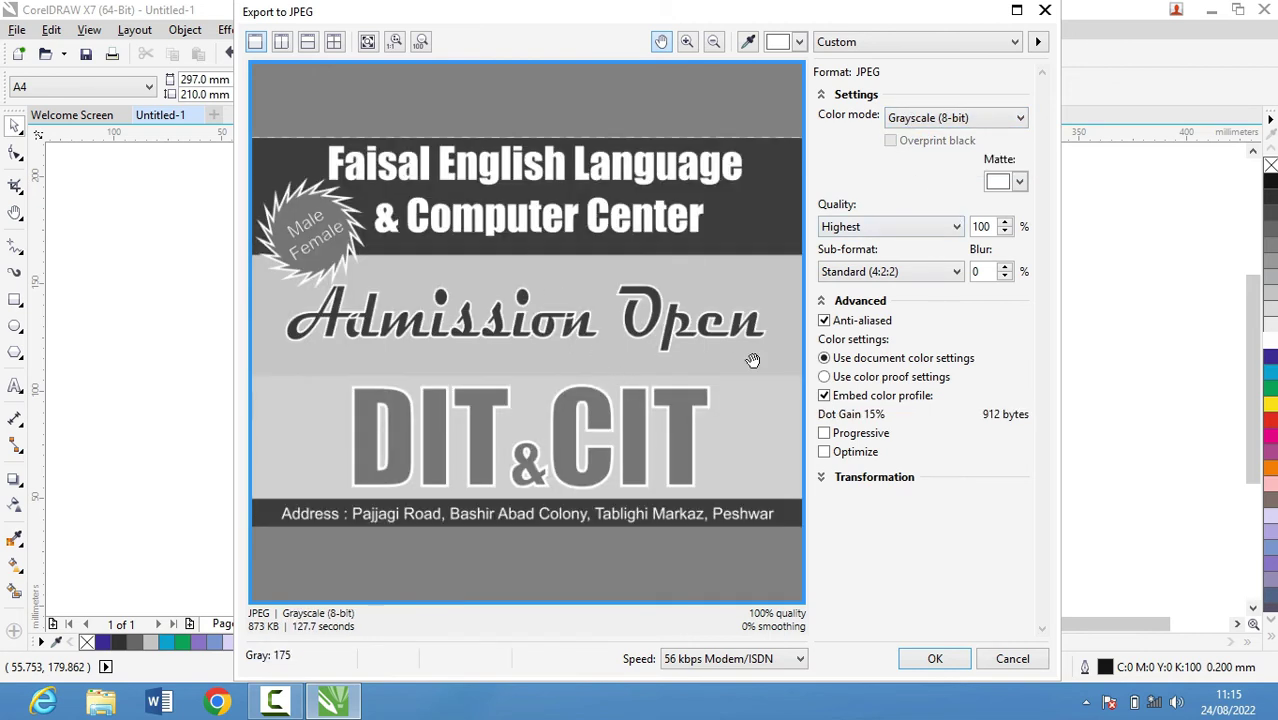
{"action": "left_click", "coordinate": [972, 124]}
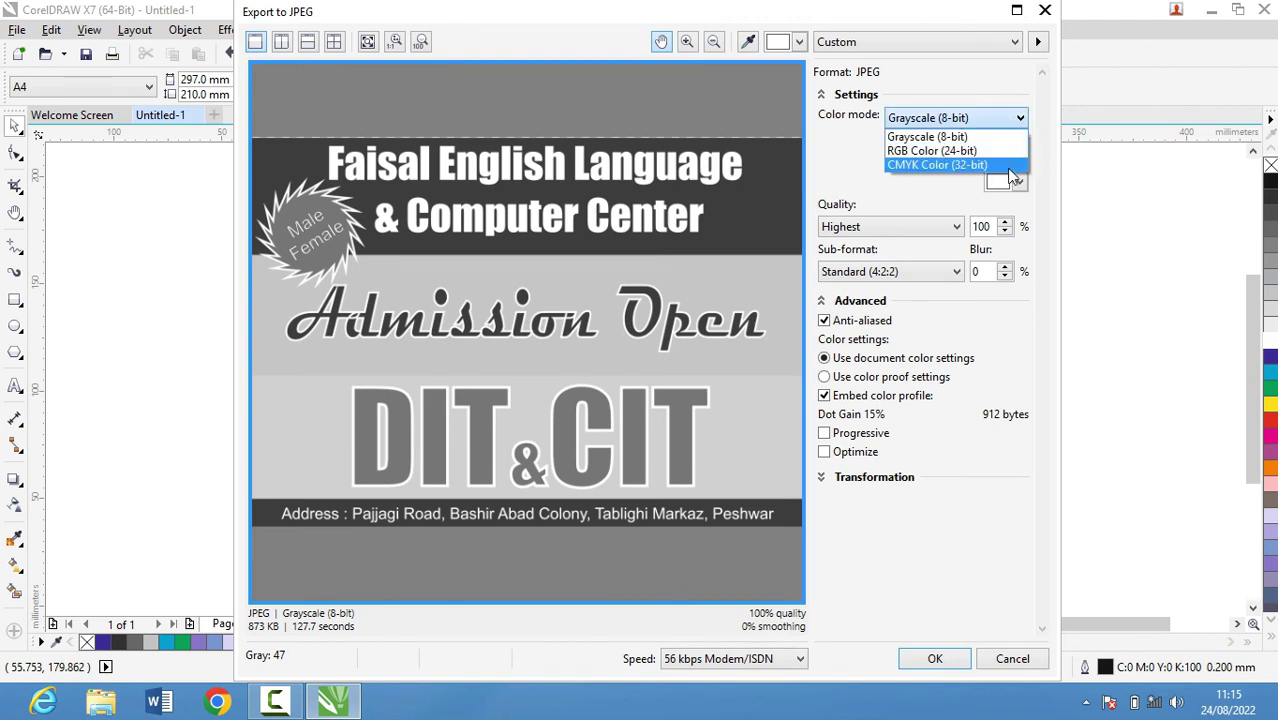
{"action": "left_click", "coordinate": [940, 151]}
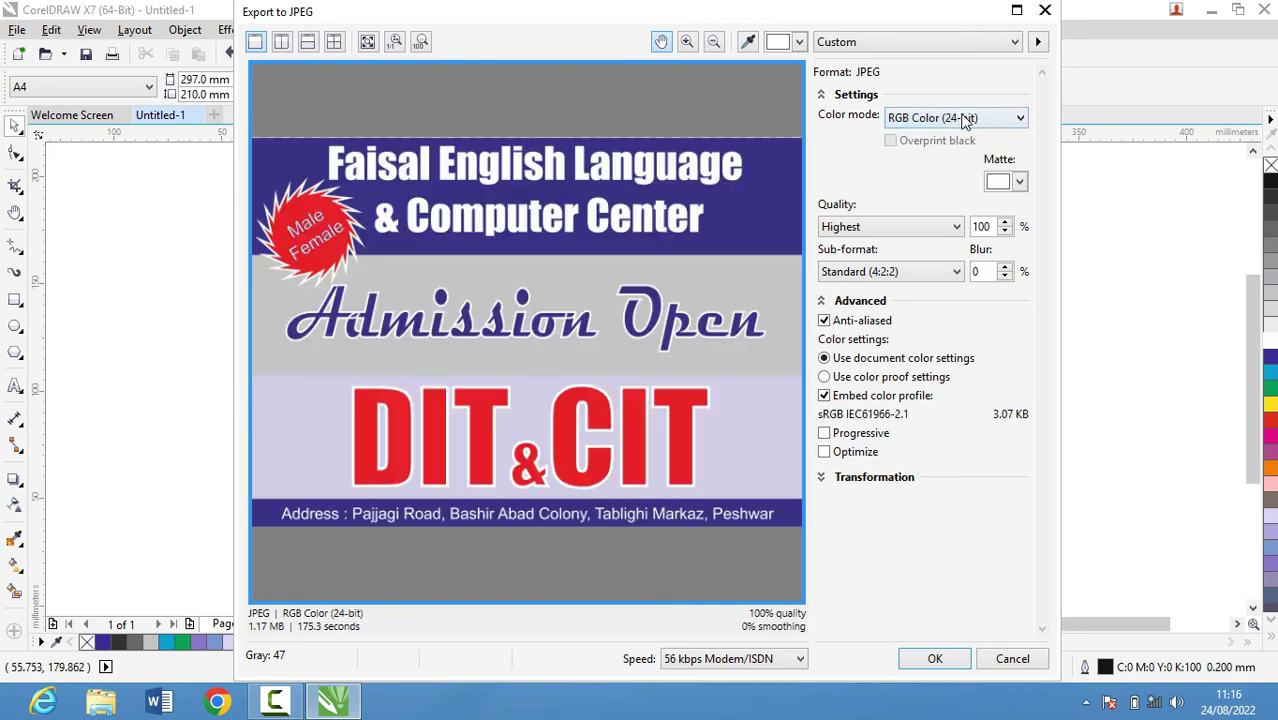
{"action": "left_click", "coordinate": [960, 118]}
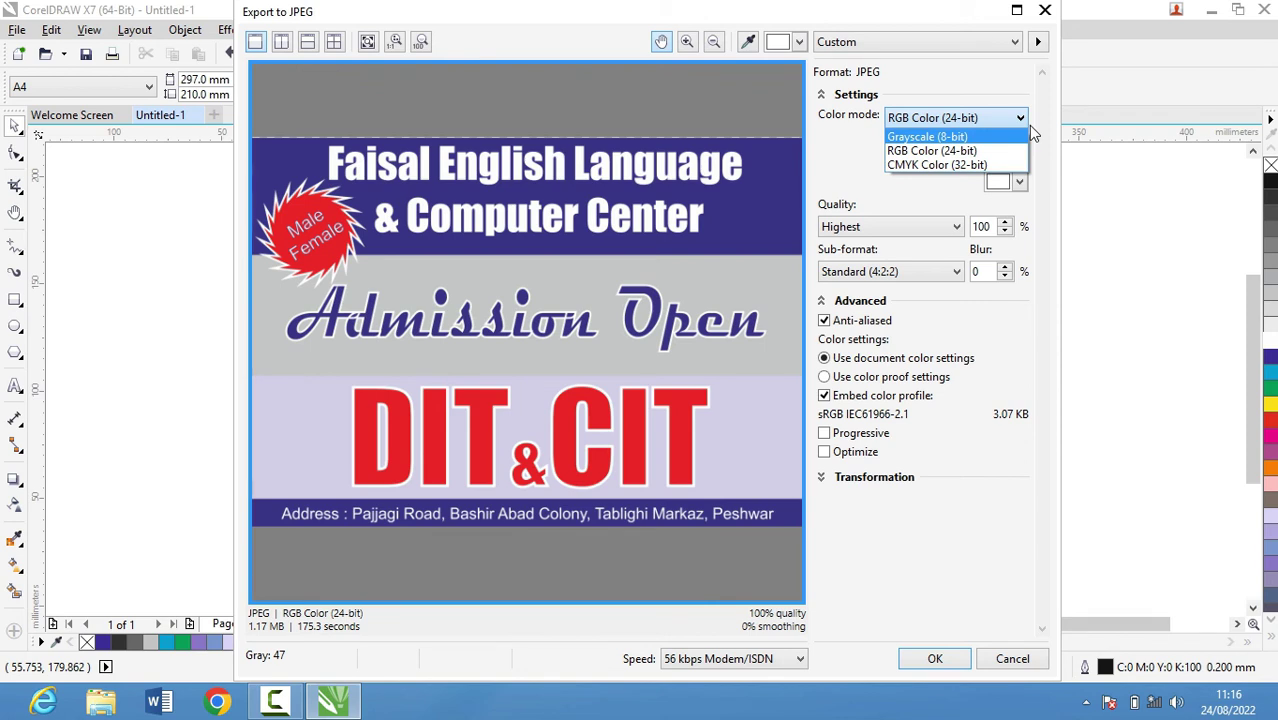
{"action": "left_click", "coordinate": [970, 165]}
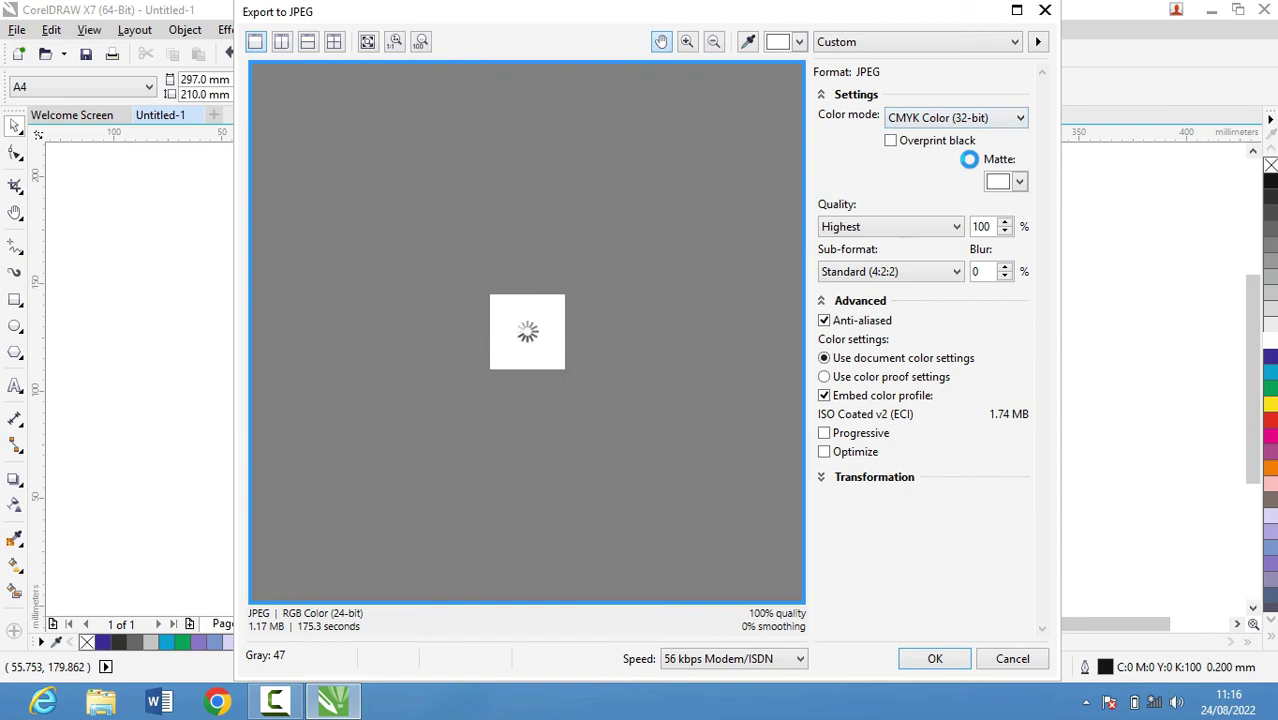
{"action": "left_click", "coordinate": [995, 118]}
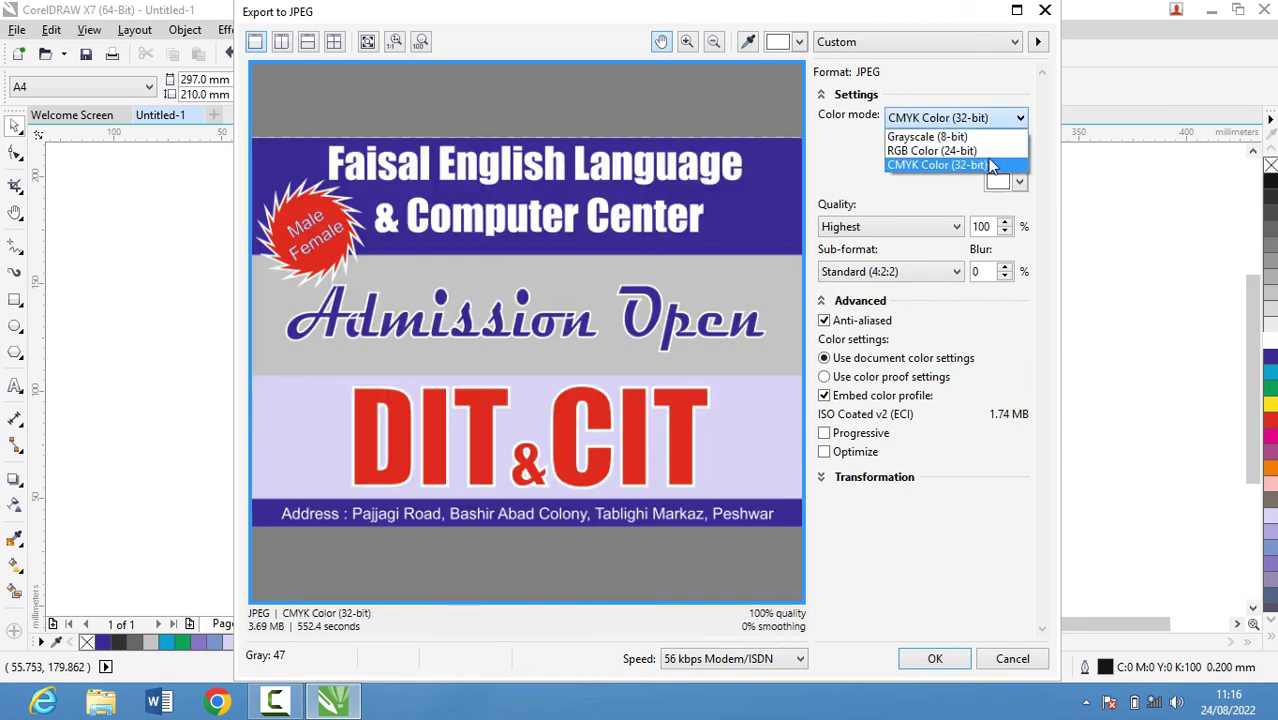
{"action": "left_click", "coordinate": [984, 150]}
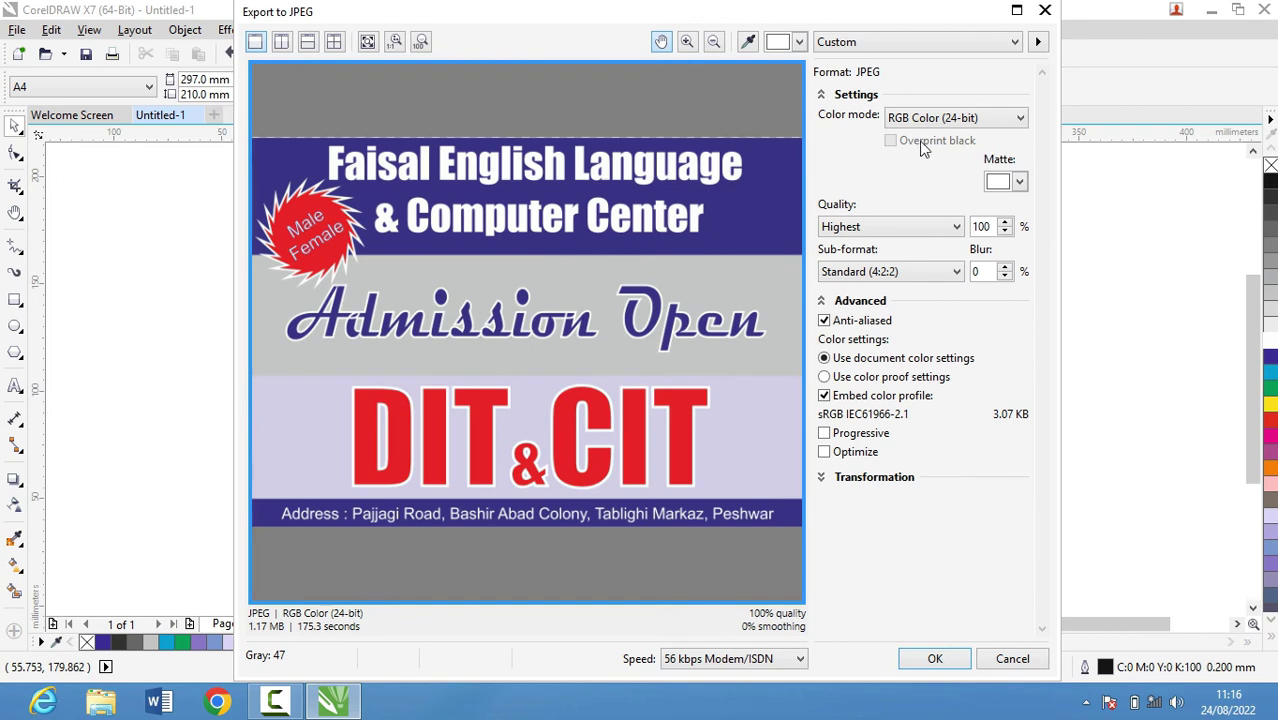
{"action": "left_click", "coordinate": [950, 116]}
{"action": "left_click", "coordinate": [924, 166]}
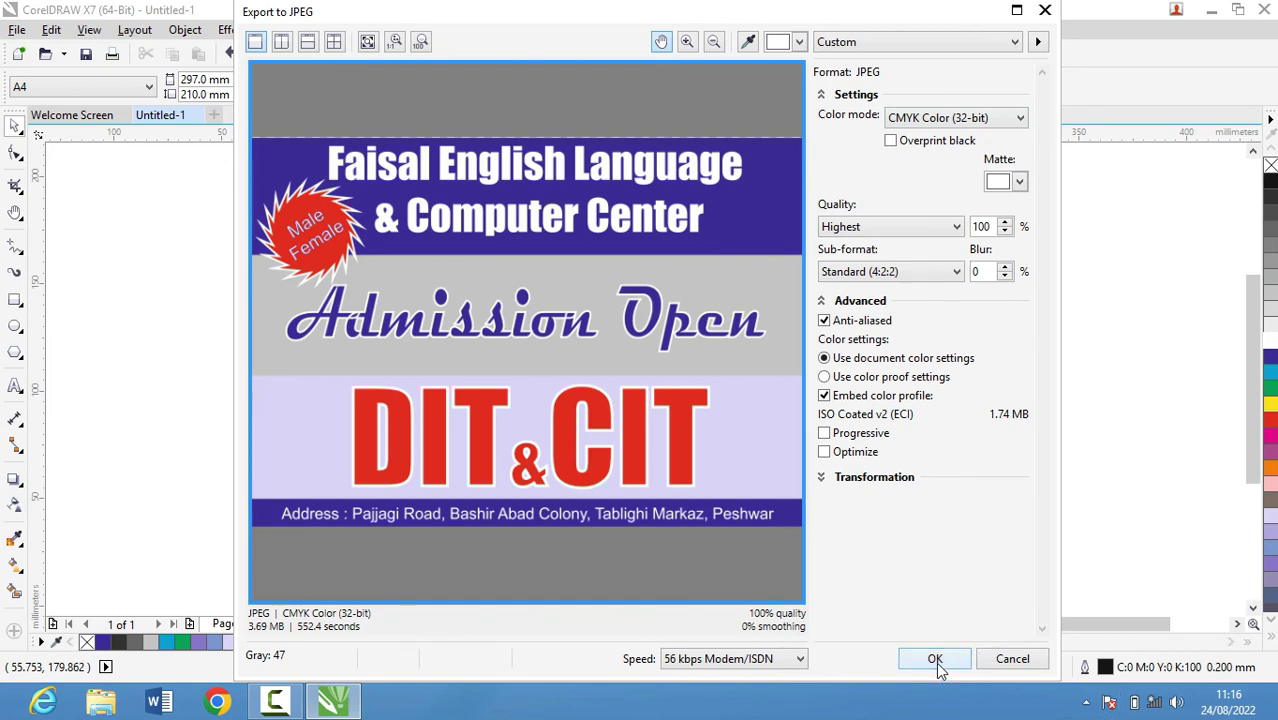
{"action": "left_click", "coordinate": [936, 660]}
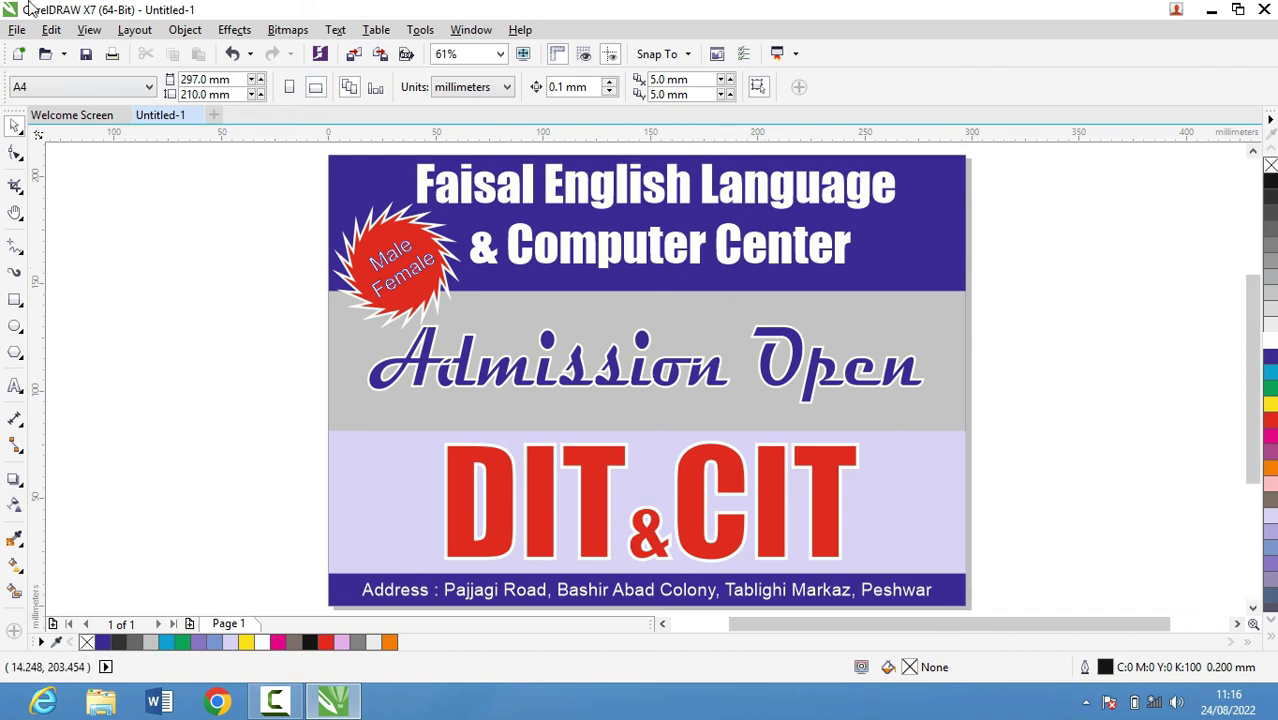
Step: Export the flyer to the Desktop as the 'FELC Ad' JPEG, then show the Windows desktop
{"action": "left_click", "coordinate": [17, 29]}
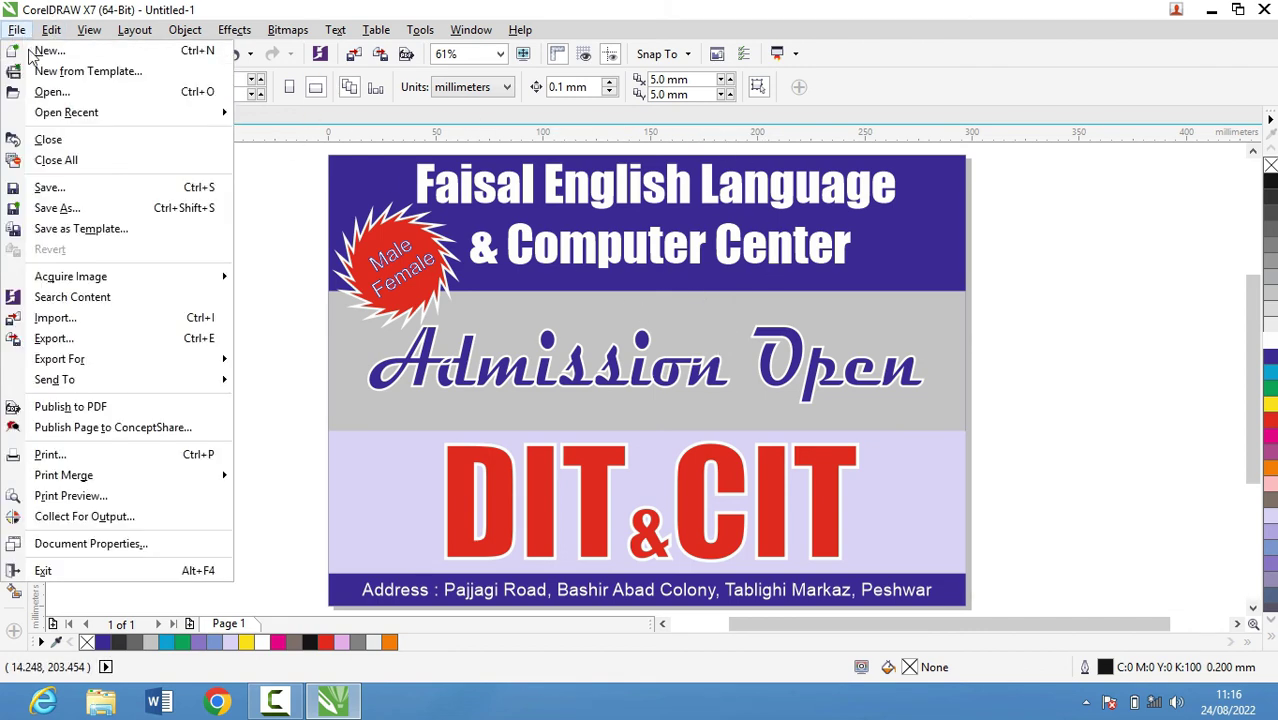
{"action": "left_click", "coordinate": [58, 338]}
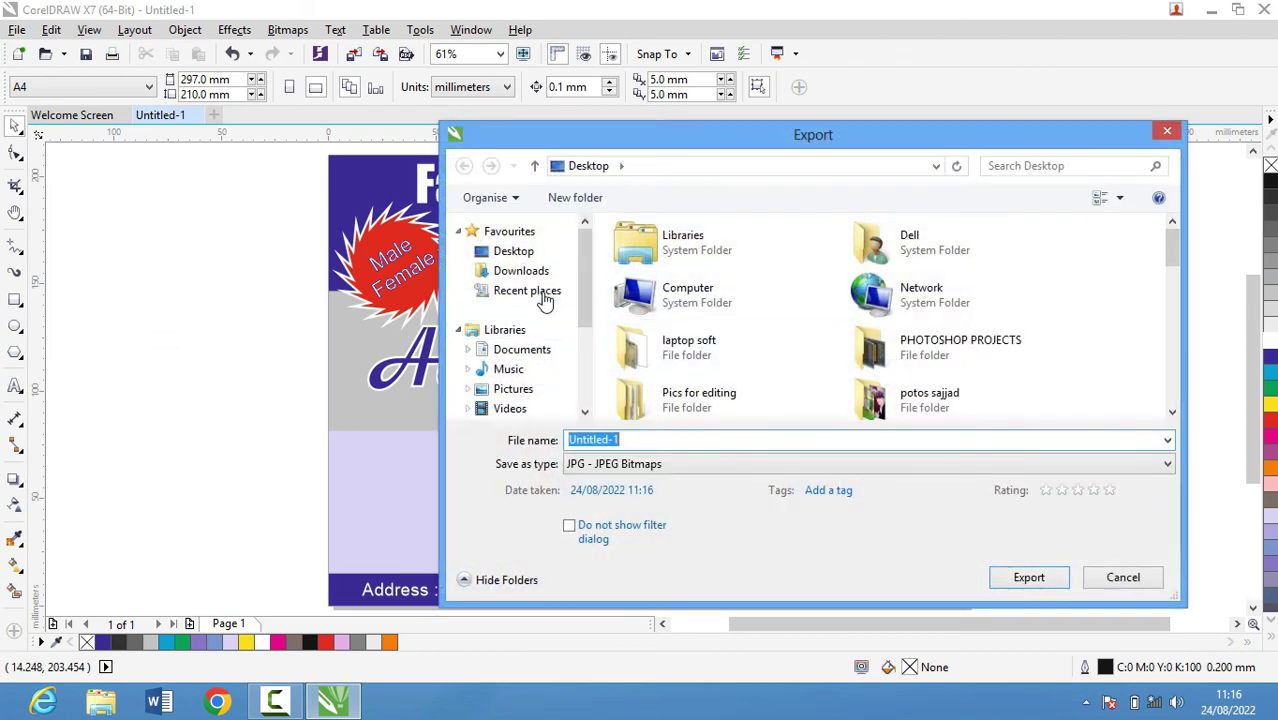
{"action": "left_click", "coordinate": [506, 252]}
{"action": "key", "text": "Tab"}
{"action": "key", "text": "Tab"}
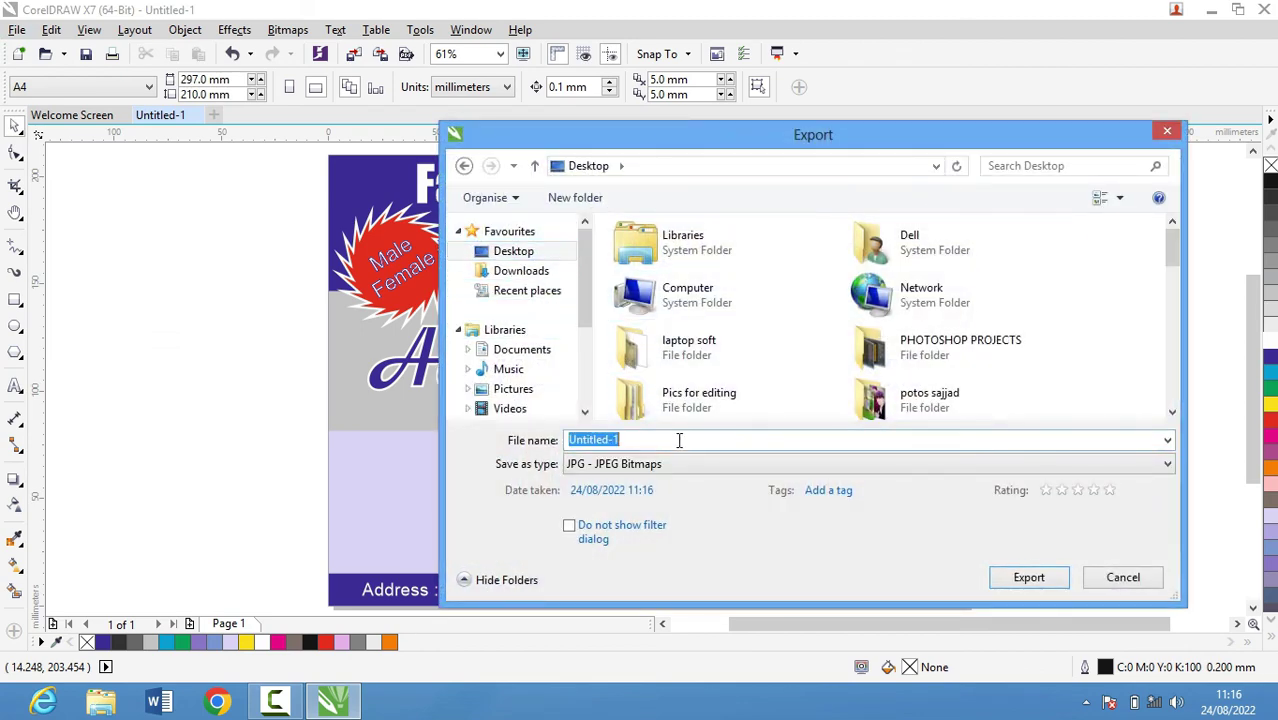
{"action": "type", "text": "FE"}
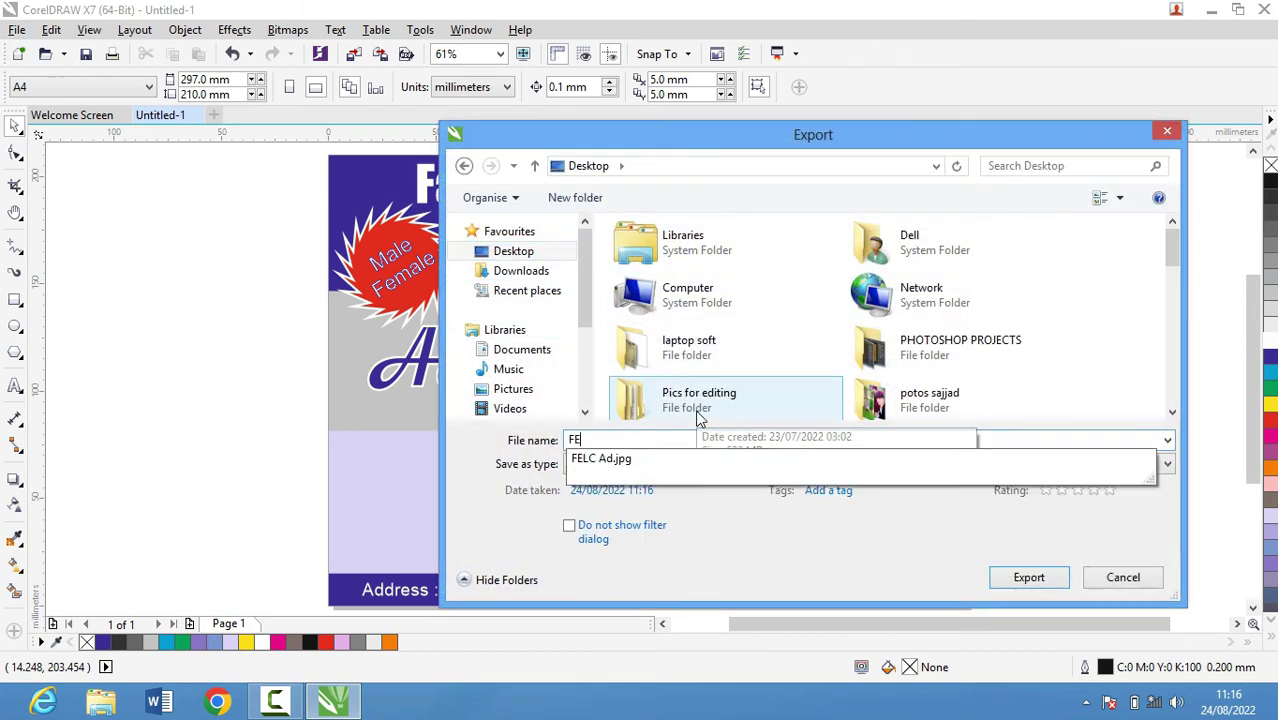
{"action": "type", "text": "LC"}
{"action": "key", "text": "Return"}
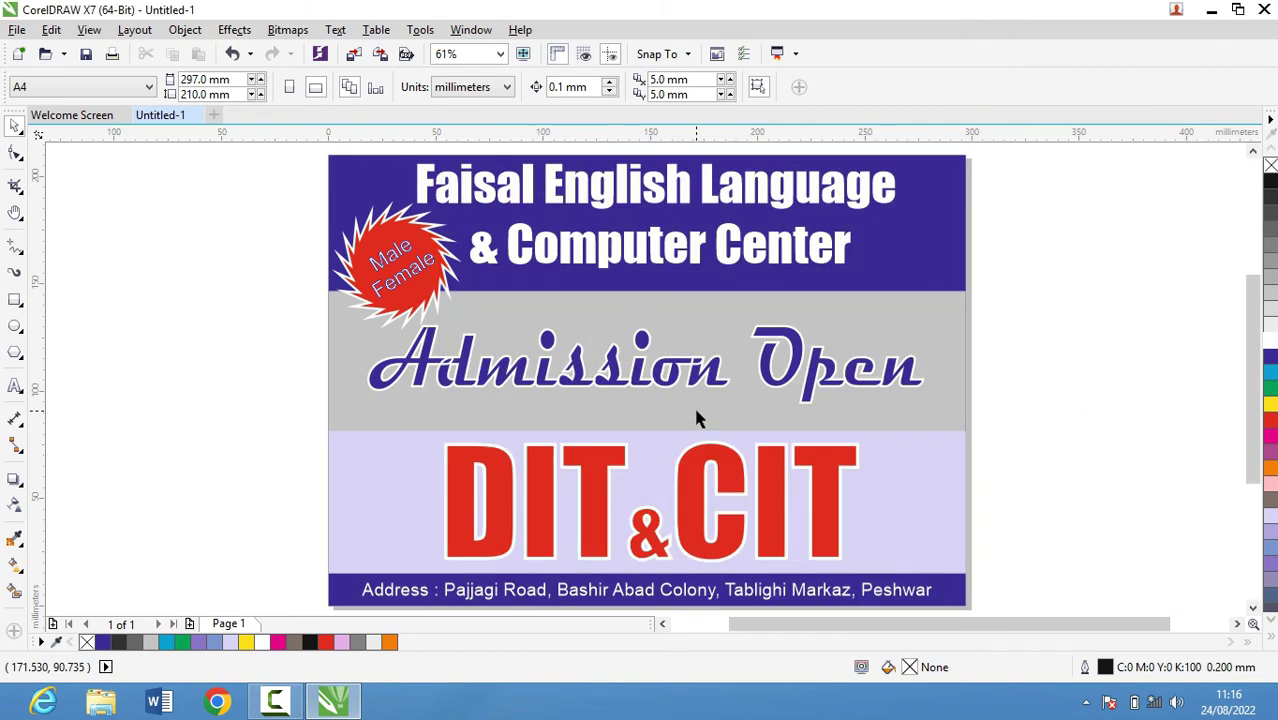
{"action": "key", "text": "super+d"}
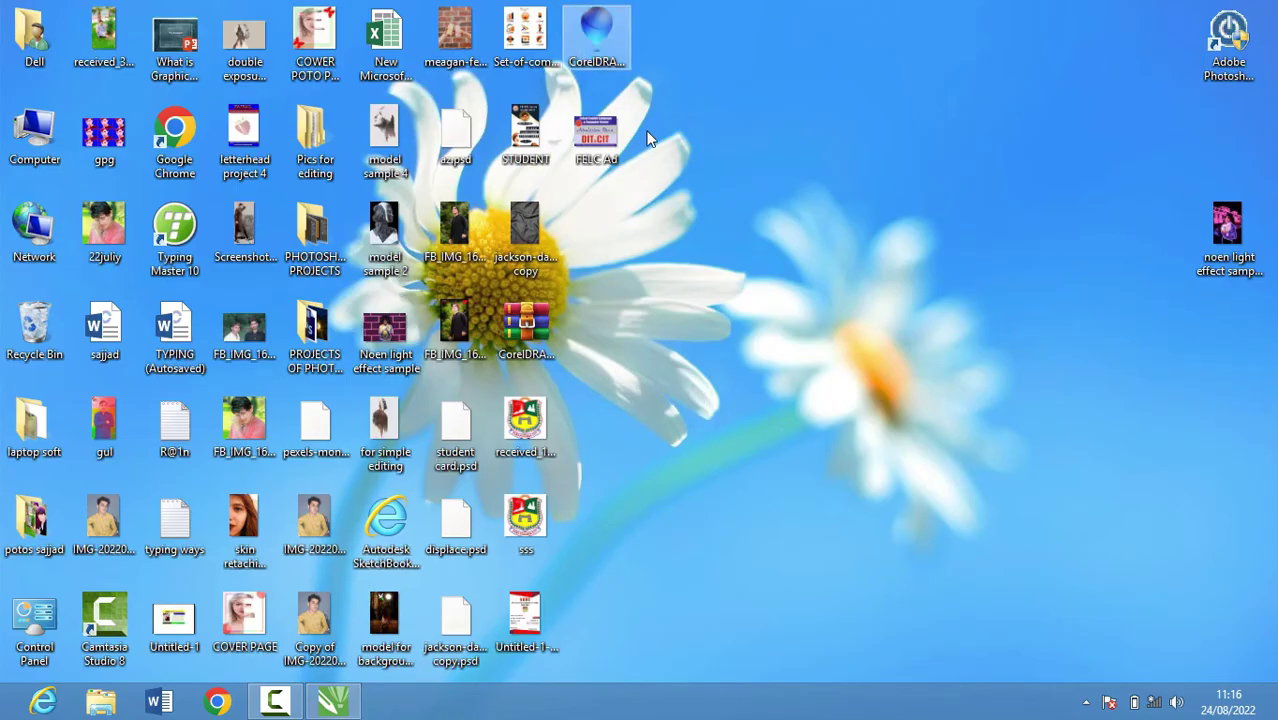
{"action": "left_click_drag", "start_coordinate": [764, 278], "coordinate": [562, 117]}
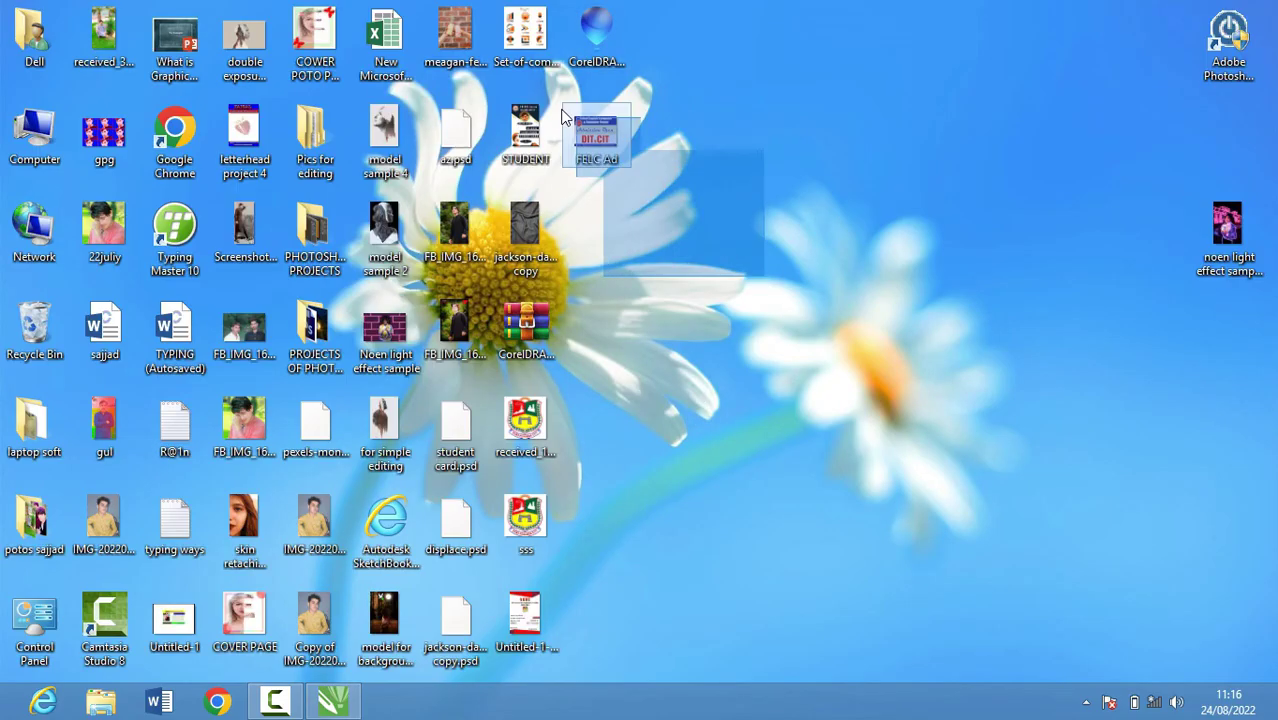
{"action": "double_click", "coordinate": [624, 152]}
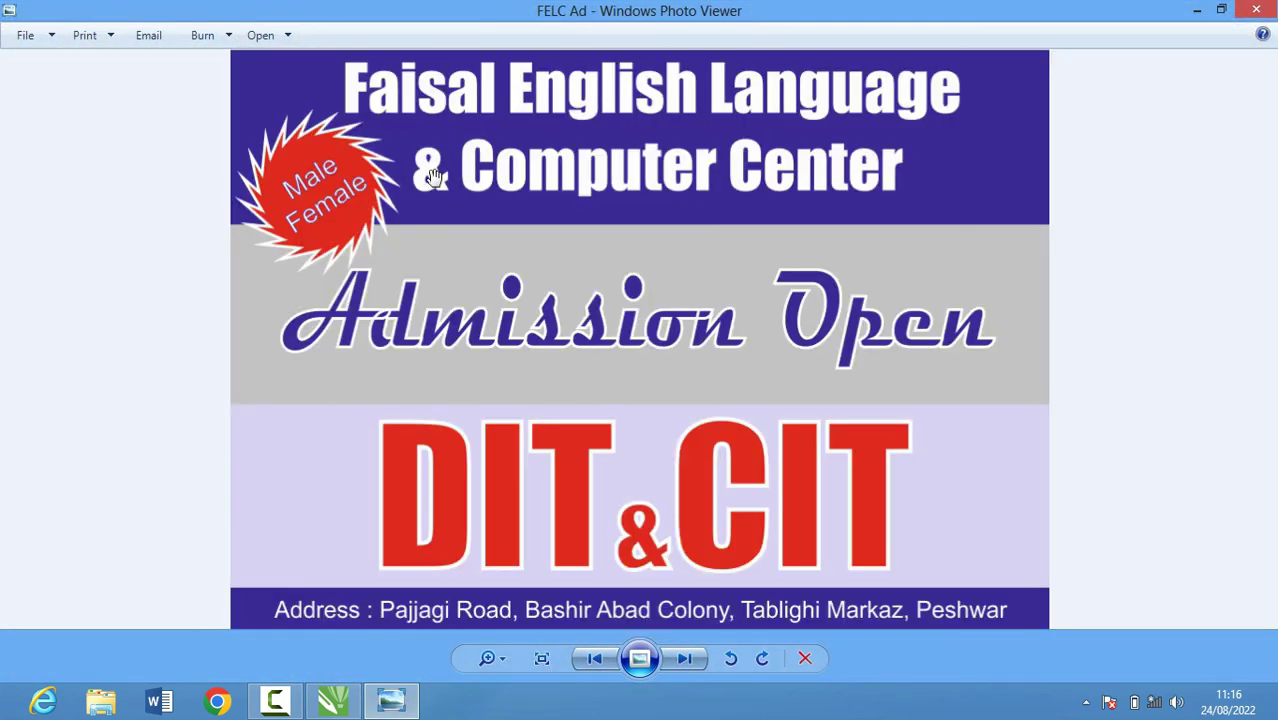
{"action": "scroll", "coordinate": [459, 204], "scroll_direction": "up", "scroll_amount": 3}
{"action": "left_click_drag", "start_coordinate": [625, 531], "coordinate": [551, 143]}
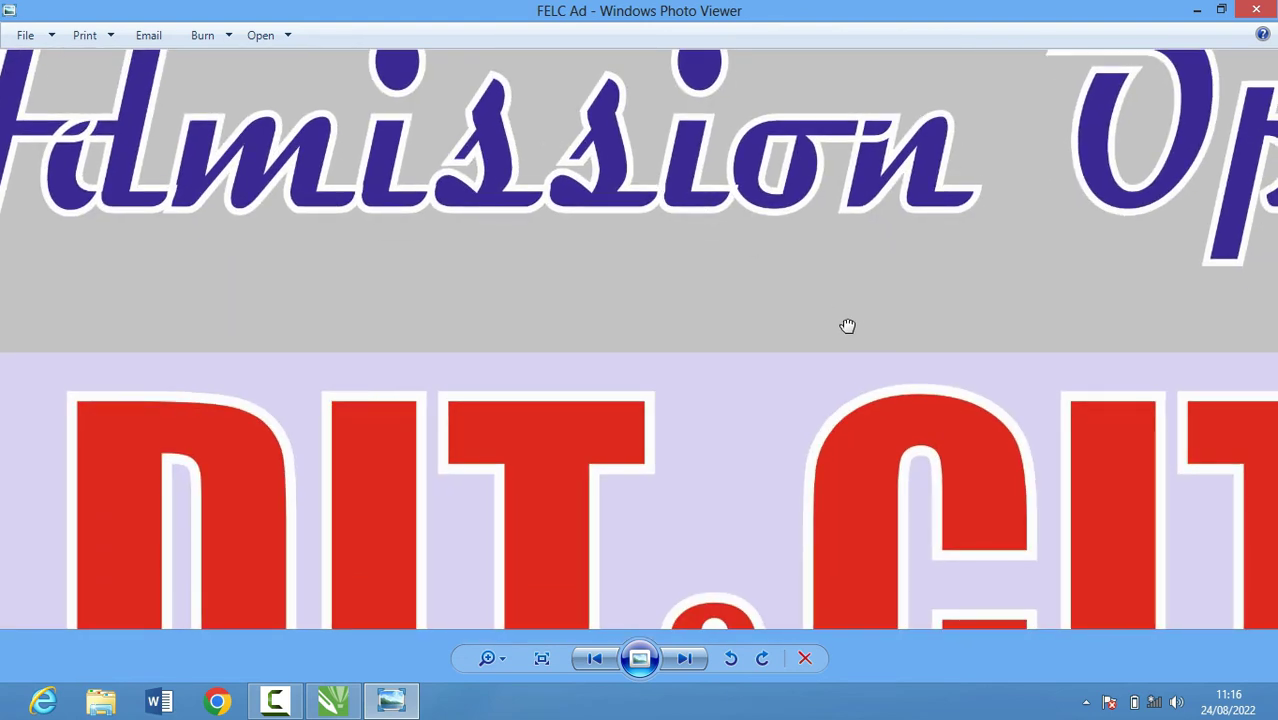
{"action": "left_click_drag", "start_coordinate": [845, 322], "coordinate": [466, 181]}
{"action": "left_click_drag", "start_coordinate": [775, 395], "coordinate": [576, 157]}
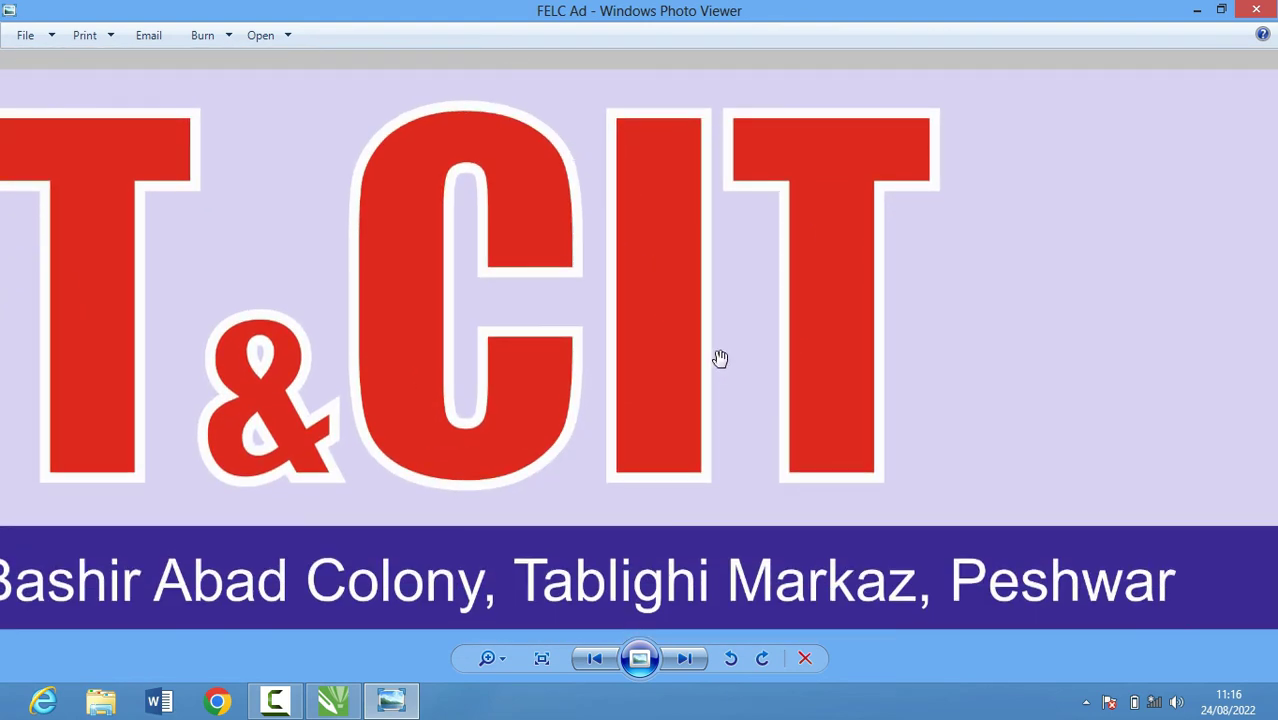
{"action": "scroll", "coordinate": [724, 358], "scroll_direction": "down", "scroll_amount": 3}
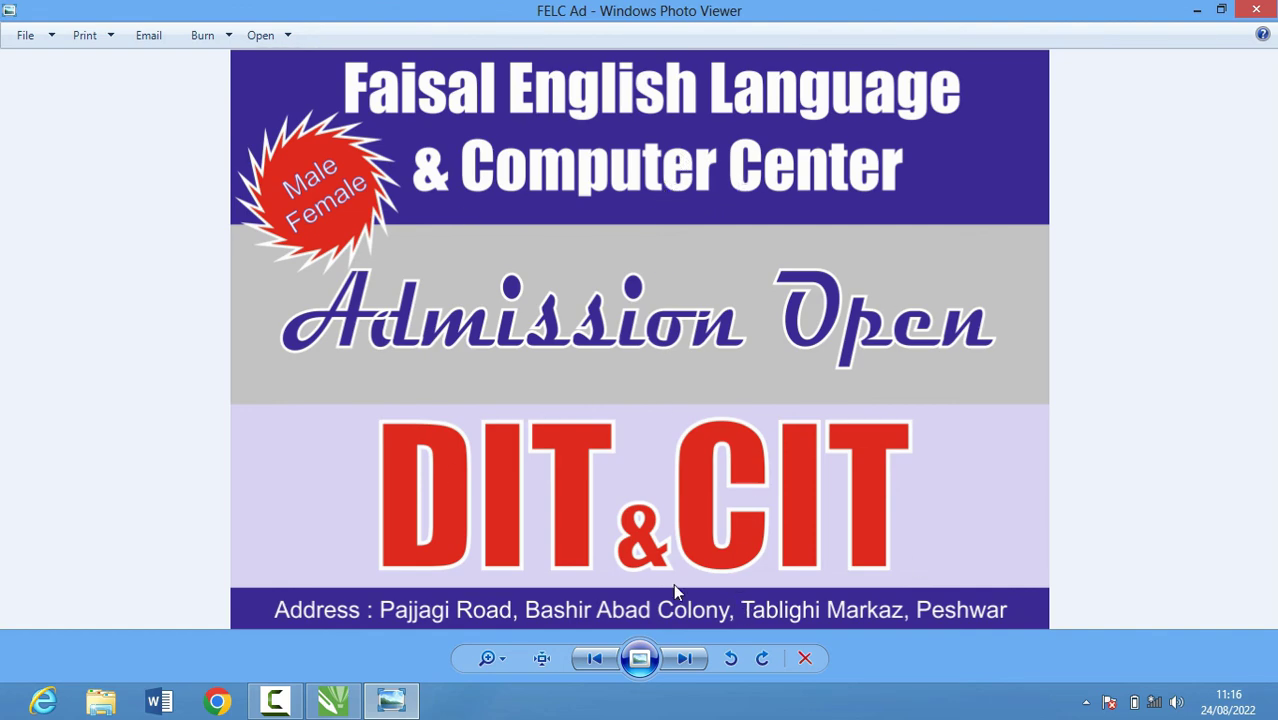
{"action": "left_click", "coordinate": [487, 658]}
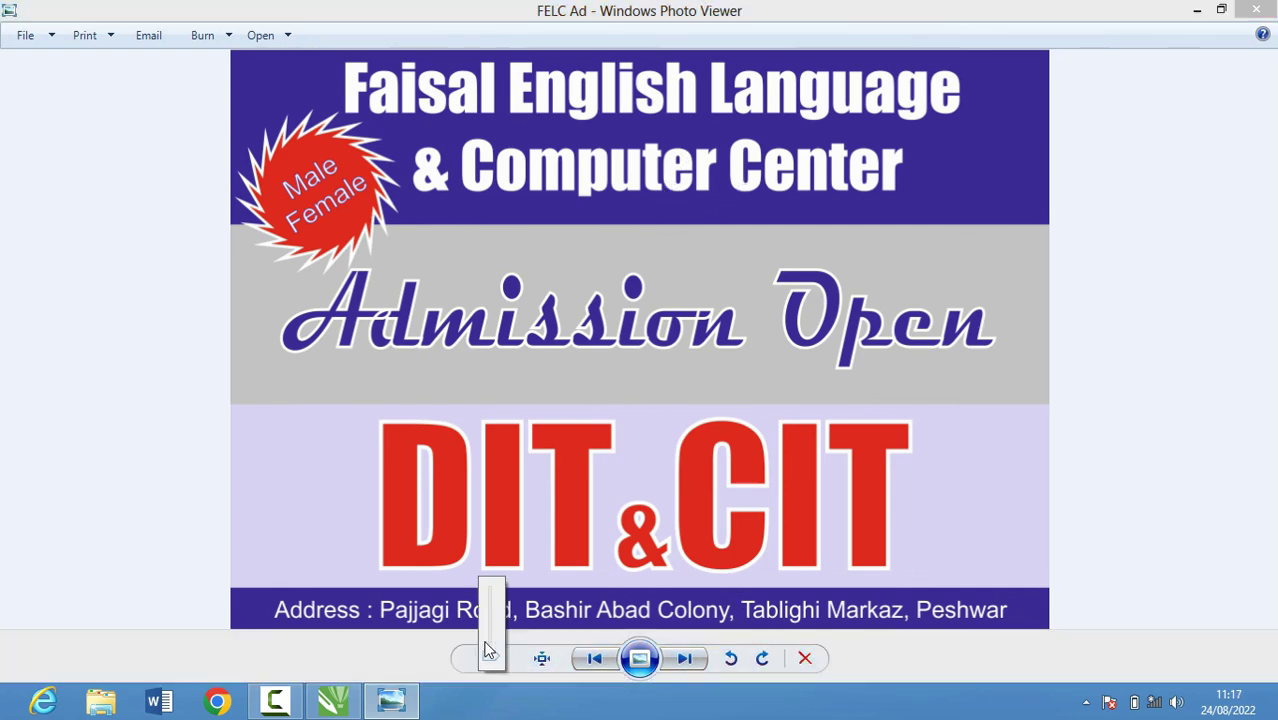
{"action": "mouse_move", "coordinate": [489, 650]}
{"action": "left_mouse_down"}
{"action": "mouse_move", "coordinate": [506, 664]}
{"action": "mouse_move", "coordinate": [485, 620]}
{"action": "mouse_move", "coordinate": [486, 651]}
{"action": "mouse_move", "coordinate": [507, 637]}
{"action": "mouse_move", "coordinate": [505, 668]}
{"action": "left_mouse_up"}
Step: Close the photo viewer and refresh the desktop
{"action": "left_click", "coordinate": [1256, 9]}
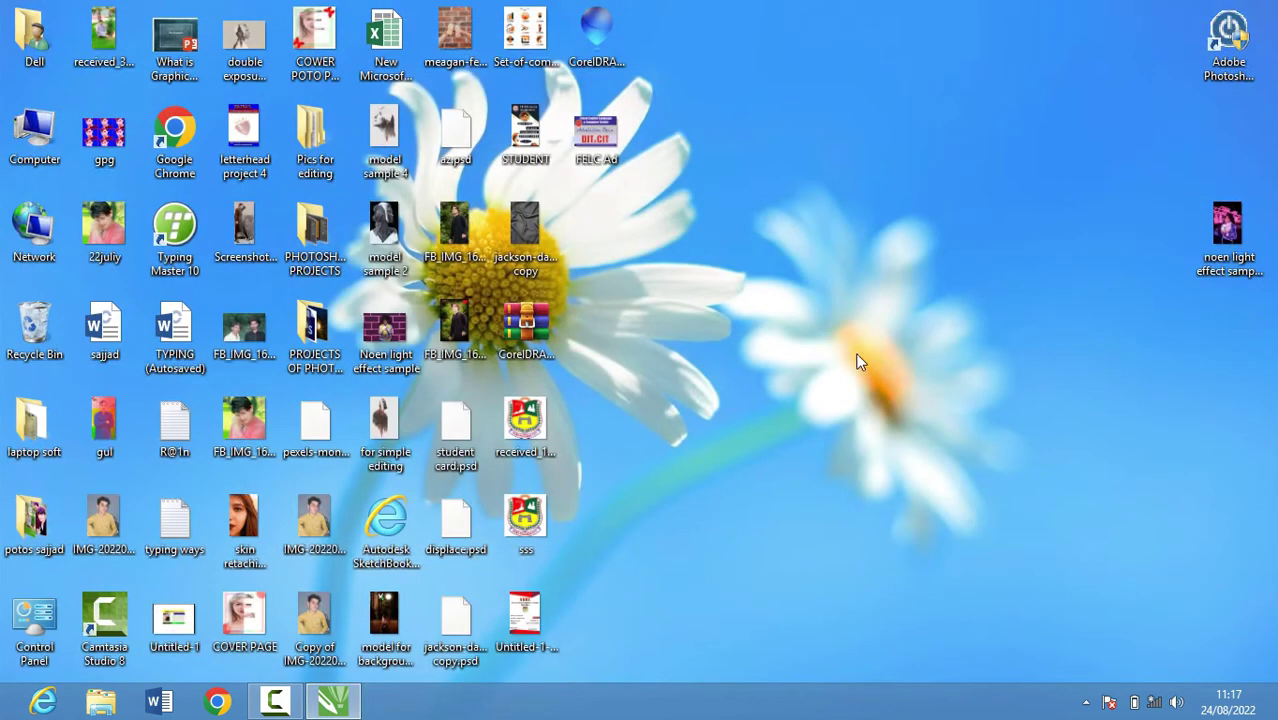
{"action": "right_click", "coordinate": [894, 190]}
{"action": "left_click", "coordinate": [962, 243]}
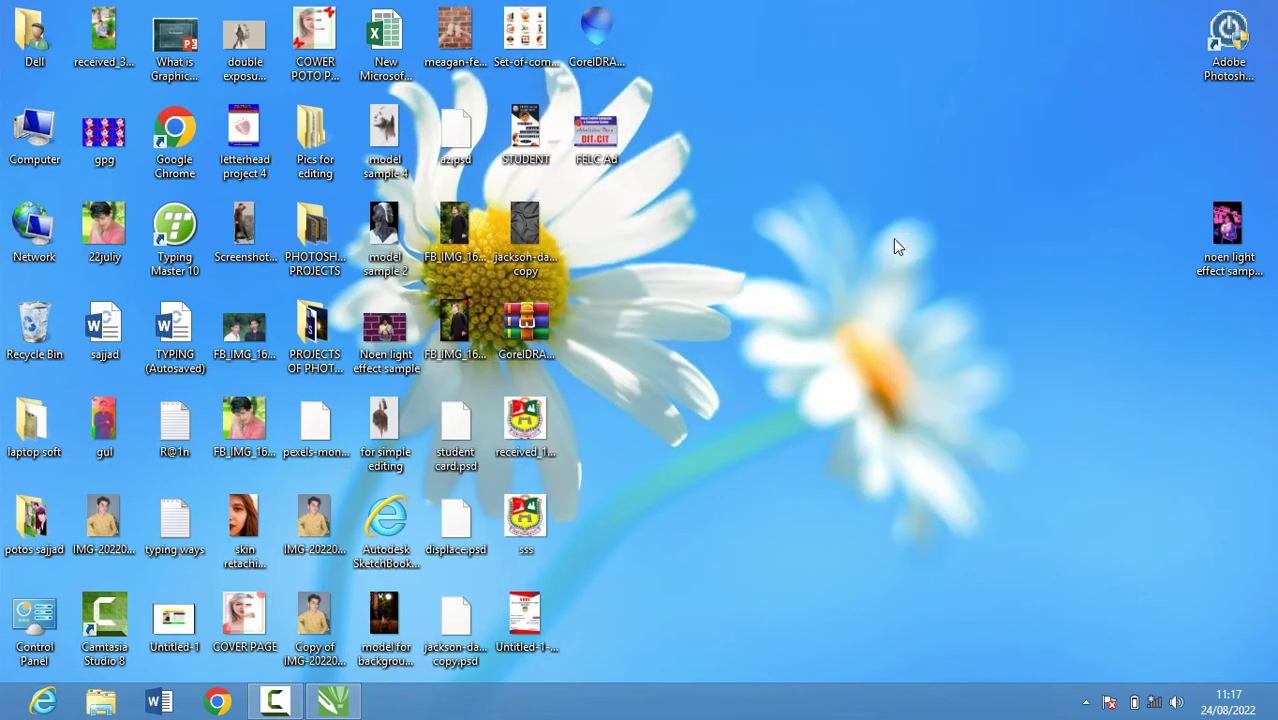
Step: Back in CorelDRAW, open the Save Drawing dialog and move it higher on screen
{"action": "key", "text": "alt+Tab"}
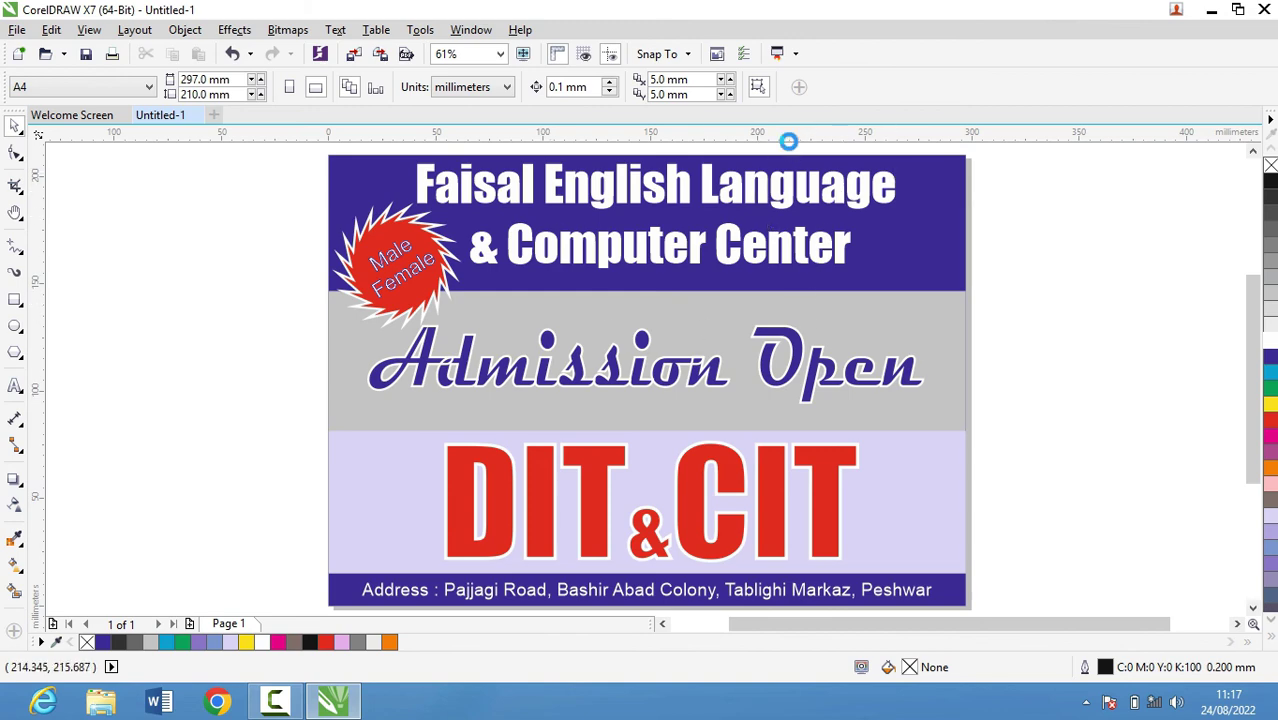
{"action": "key", "text": "ctrl+s"}
{"action": "mouse_move", "coordinate": [802, 142]}
{"action": "left_mouse_down"}
{"action": "mouse_move", "coordinate": [815, 92]}
{"action": "mouse_move", "coordinate": [804, 66]}
{"action": "left_mouse_up"}
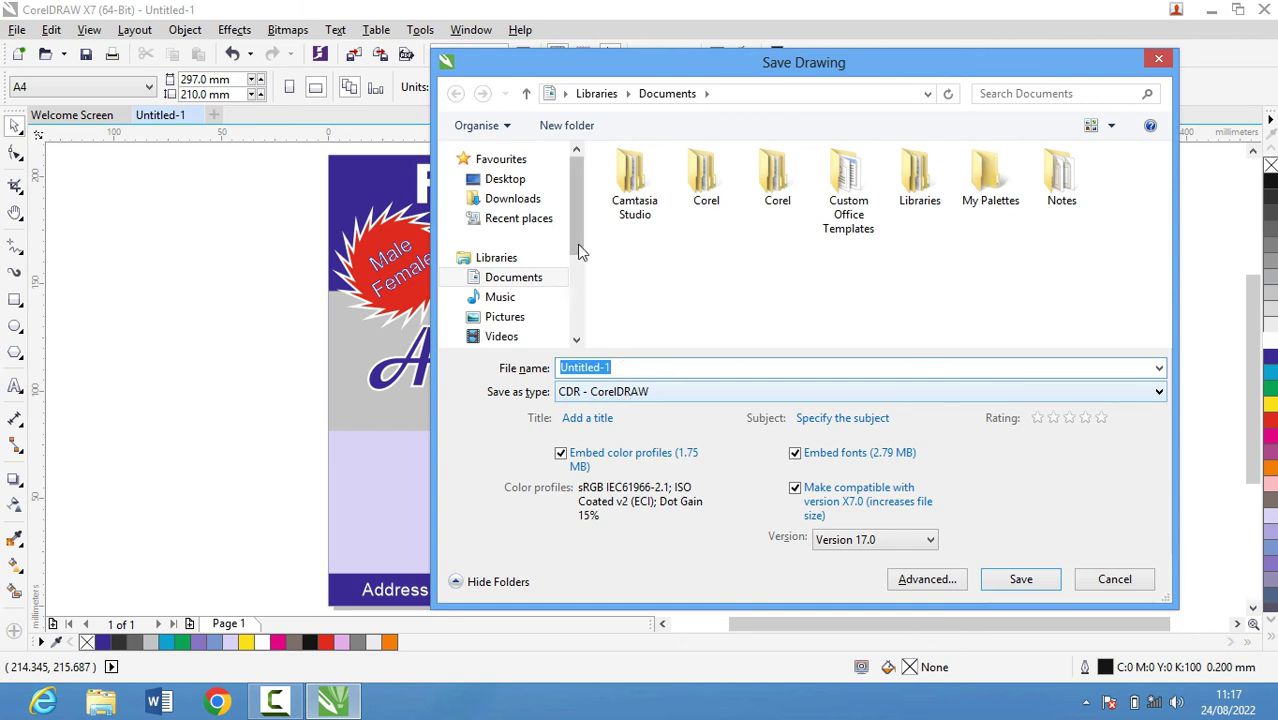
{"action": "mouse_move", "coordinate": [508, 257]}
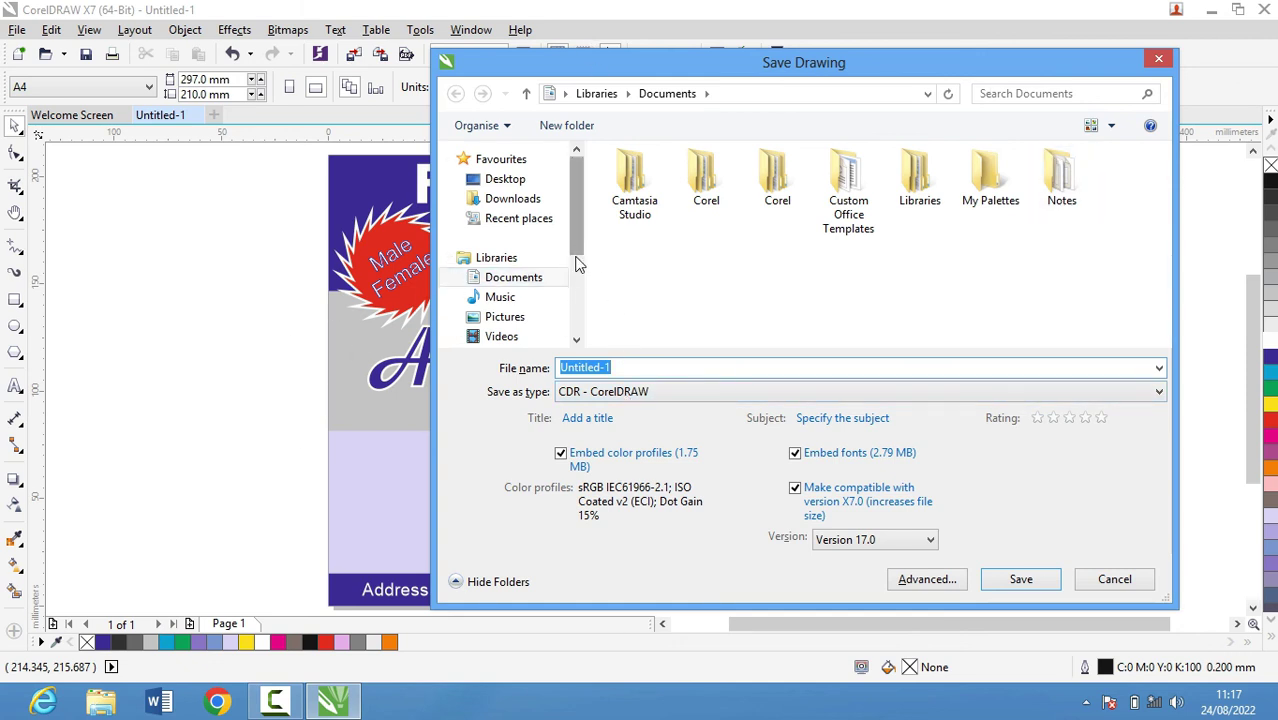
Step: Go to Local Disk (D:) > Corel Daw Videos and begin typing the file name 'FELC Ad'
{"action": "left_click_drag", "start_coordinate": [575, 258], "coordinate": [575, 320]}
{"action": "left_click", "coordinate": [517, 288]}
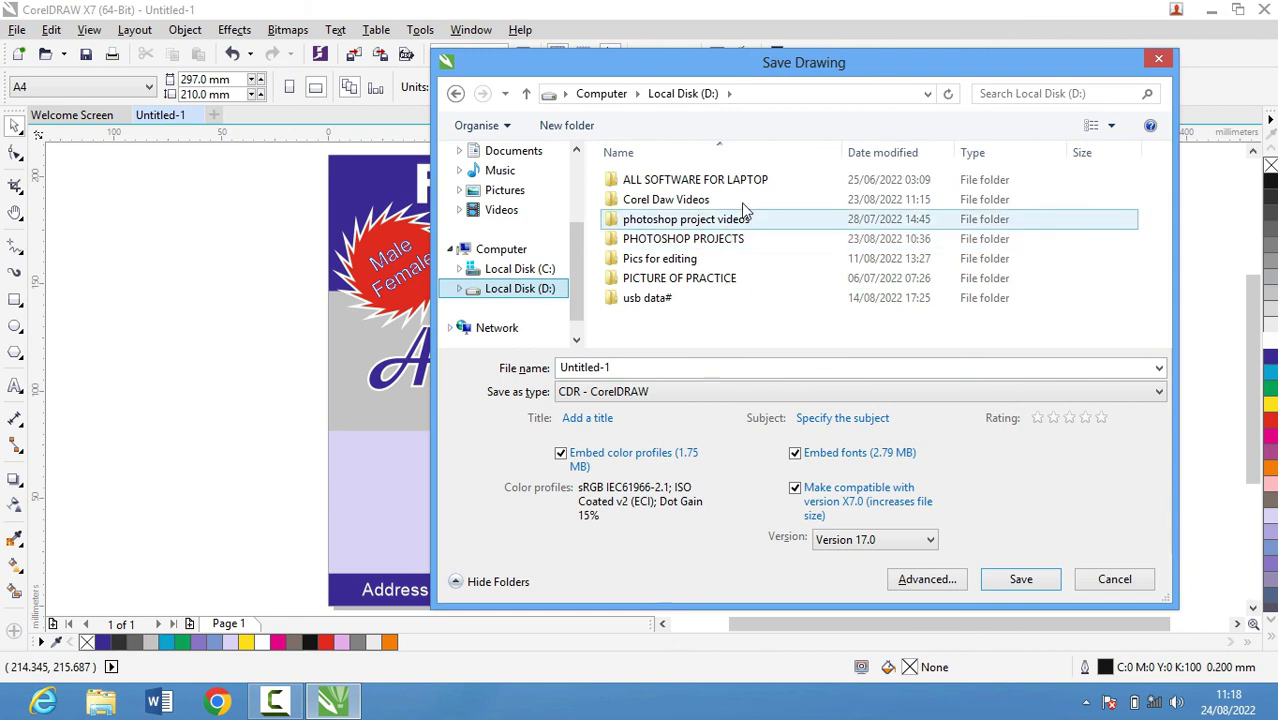
{"action": "left_click", "coordinate": [731, 200]}
{"action": "double_click", "coordinate": [731, 200]}
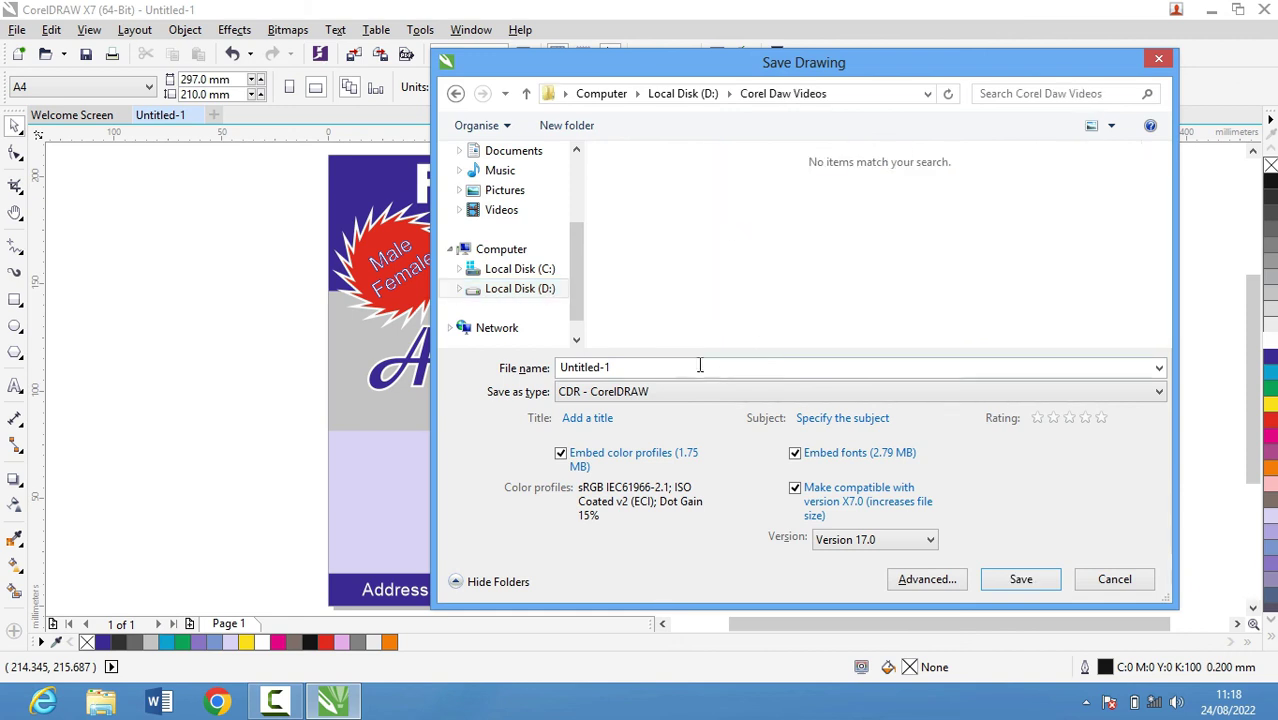
{"action": "type", "text": "FEL"}
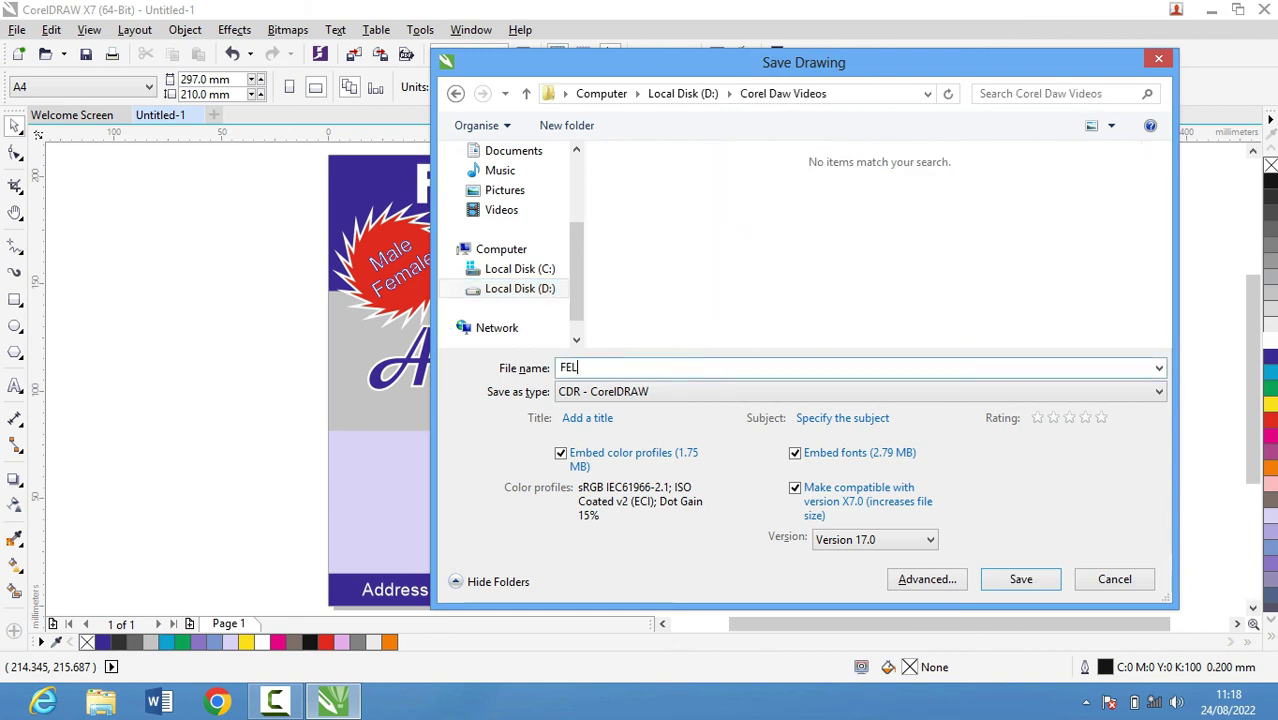
{"action": "type", "text": "C Ad"}
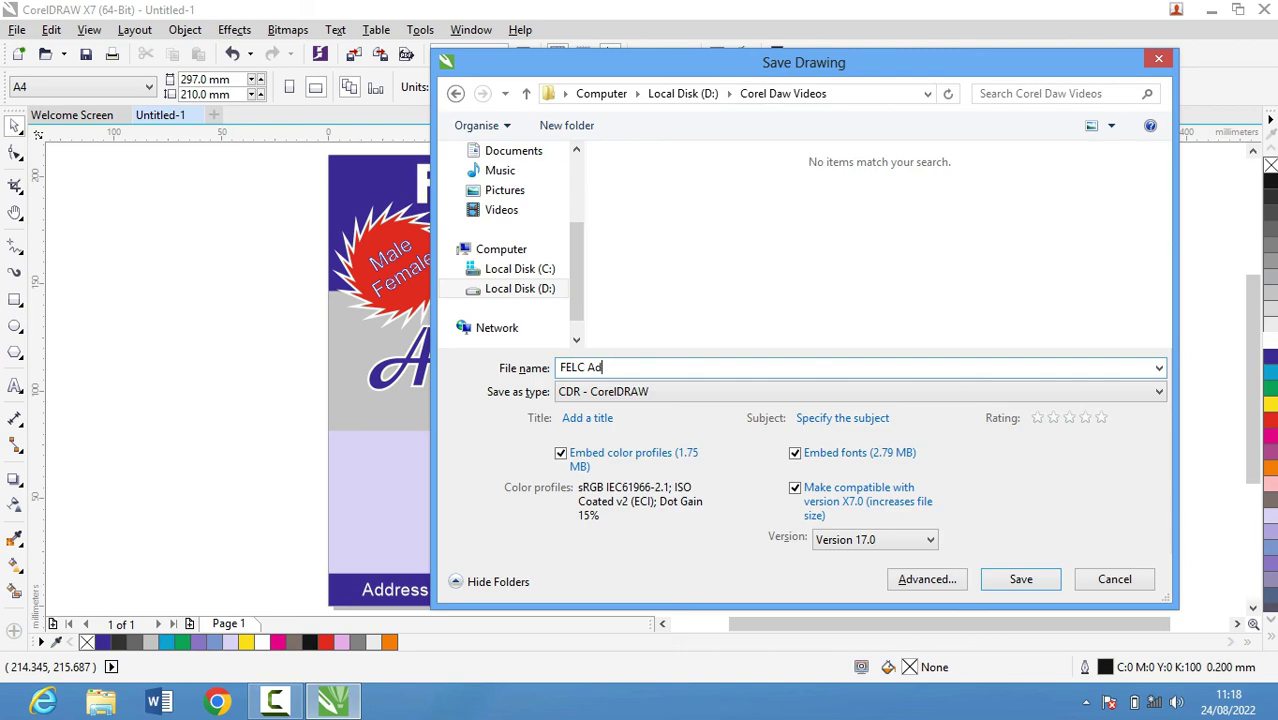